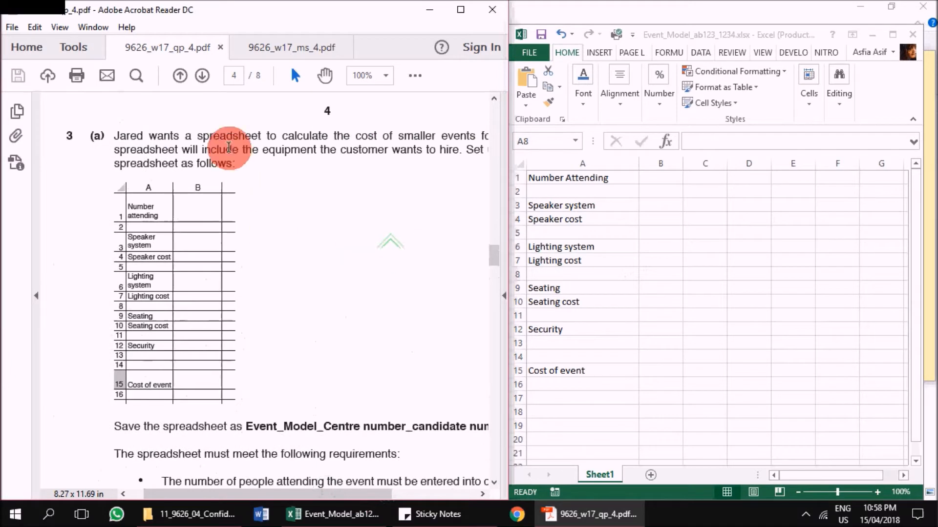
Step: Examine the question paper's required spreadsheet layout, file name and requirements, and compare them with the Excel worksheet
drag(278, 495, 310, 496)
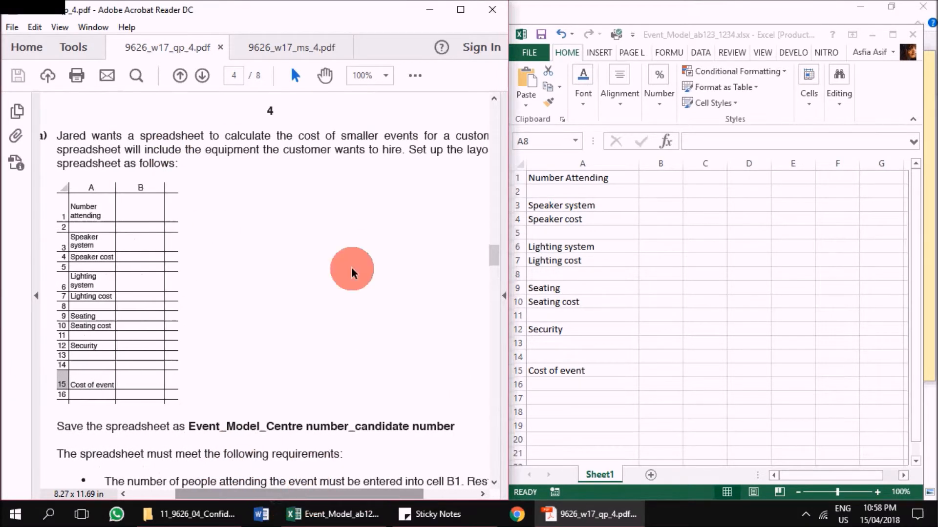
drag(409, 149, 157, 158)
click(157, 159)
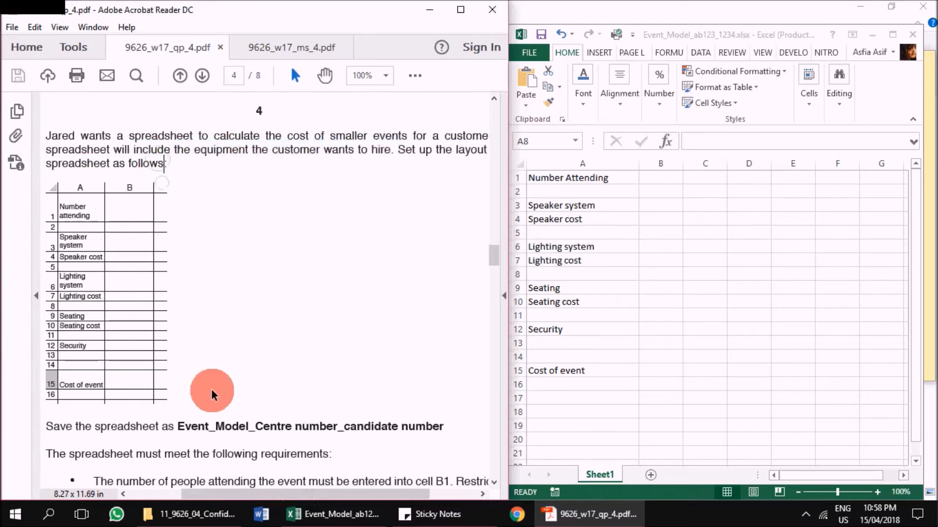
scroll(234, 368, down, 3)
drag(177, 328, 446, 327)
click(445, 327)
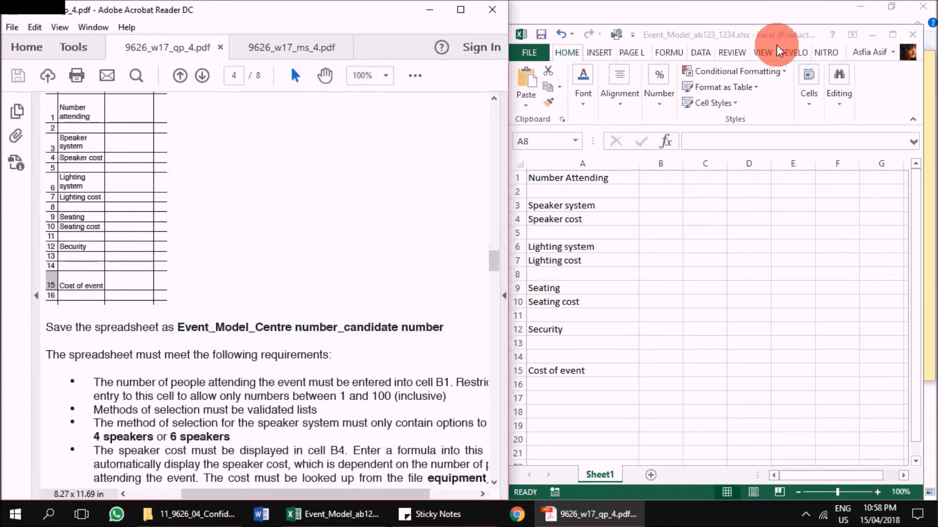
click(771, 33)
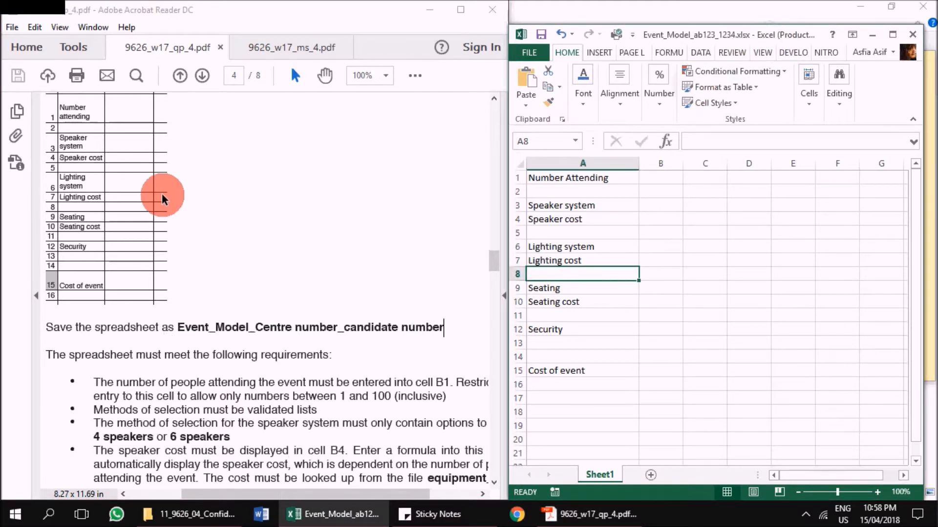
scroll(162, 194, down, 4)
click(114, 283)
scroll(430, 286, up, 4)
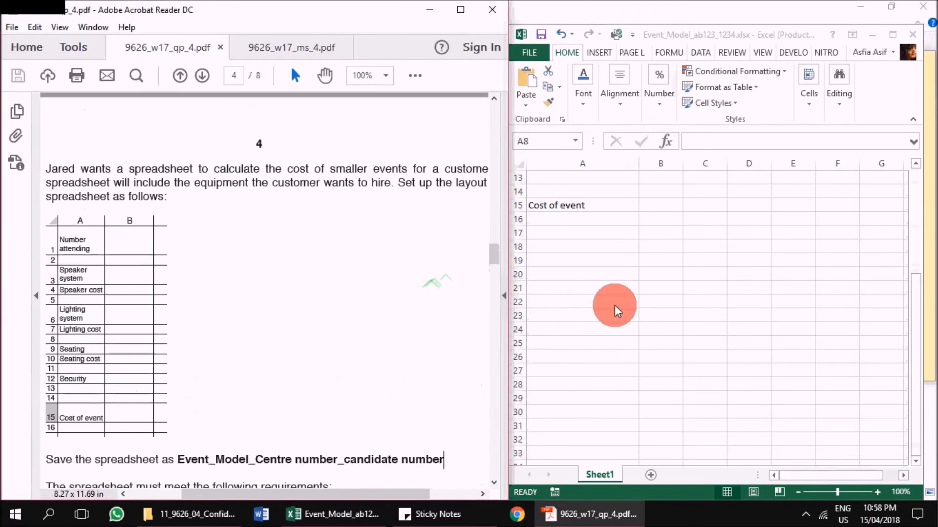
click(621, 298)
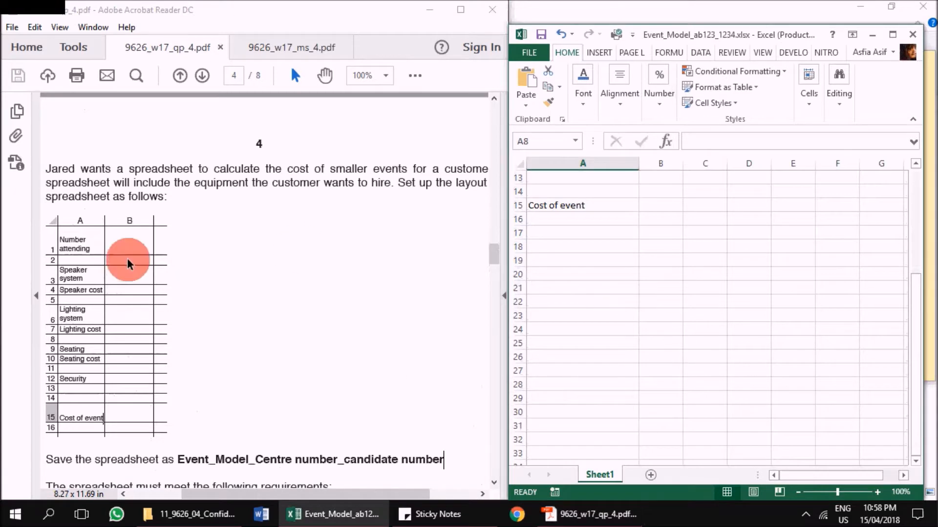
click(262, 323)
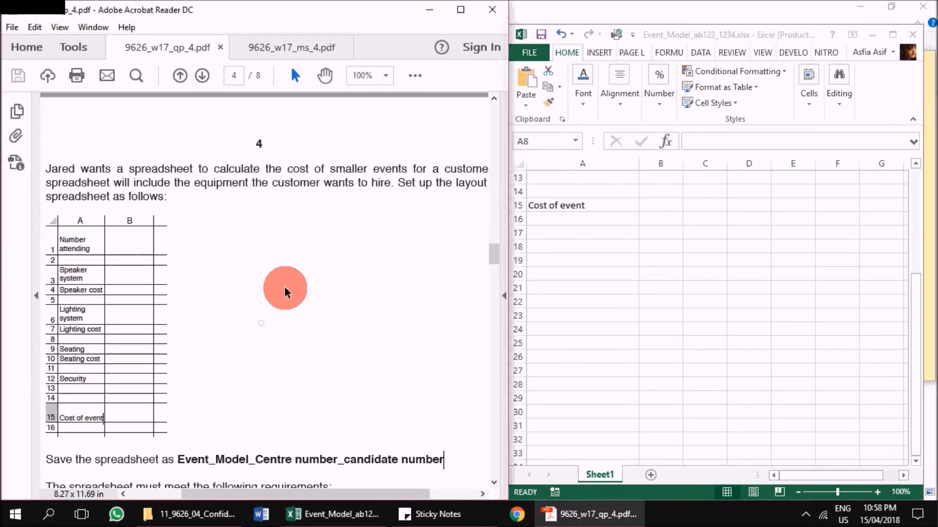
scroll(285, 292, down, 4)
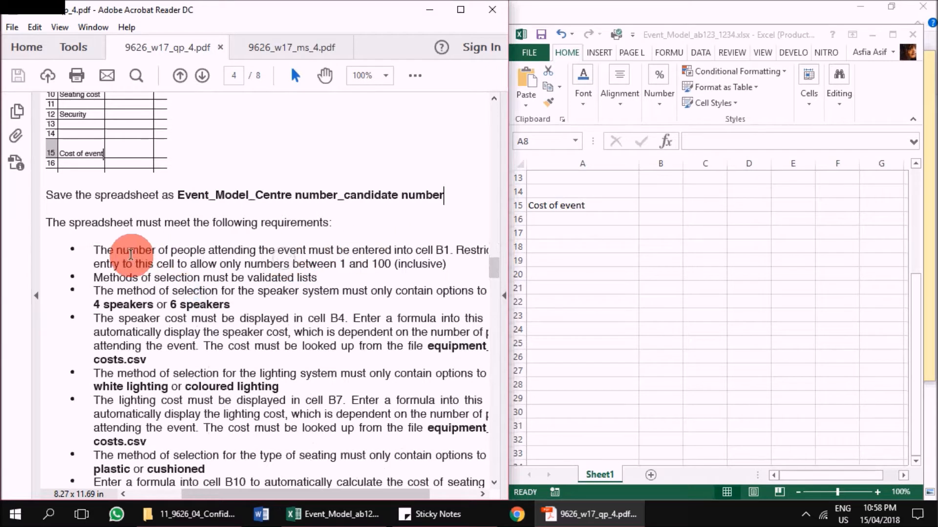
Step: Highlight the cell reference B1 in the first requirement of the question paper
drag(450, 250, 437, 250)
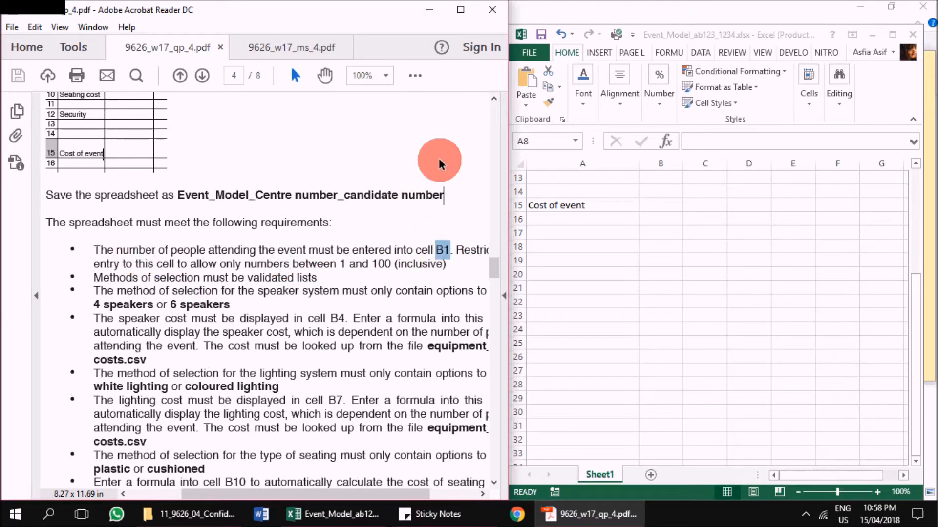
click(416, 77)
click(457, 205)
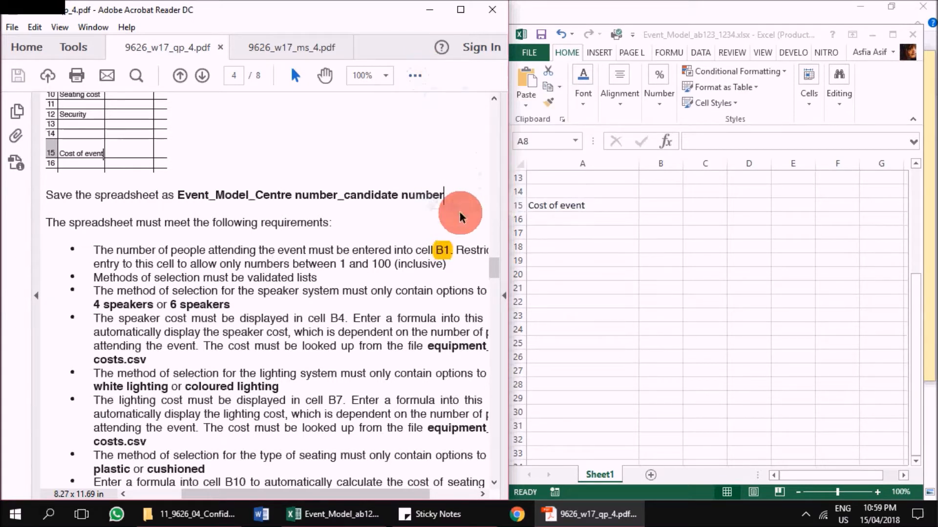
Step: Locate cell B1 in the Excel worksheet and check its permitted number range in the question paper
click(586, 227)
scroll(777, 272, up, 4)
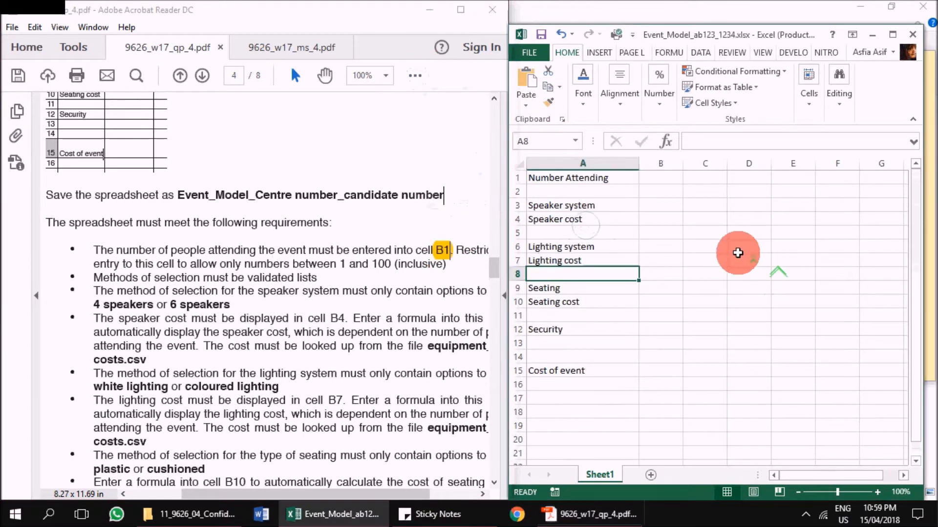
click(670, 180)
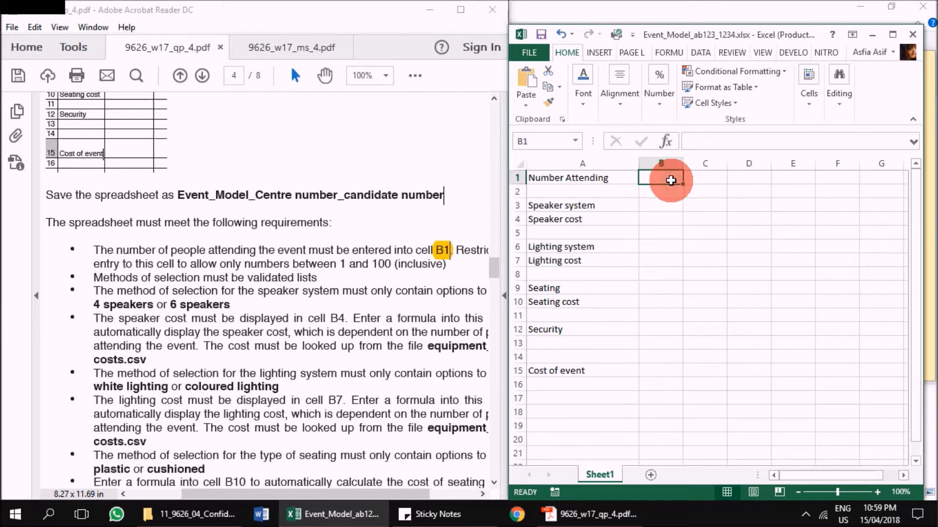
click(460, 250)
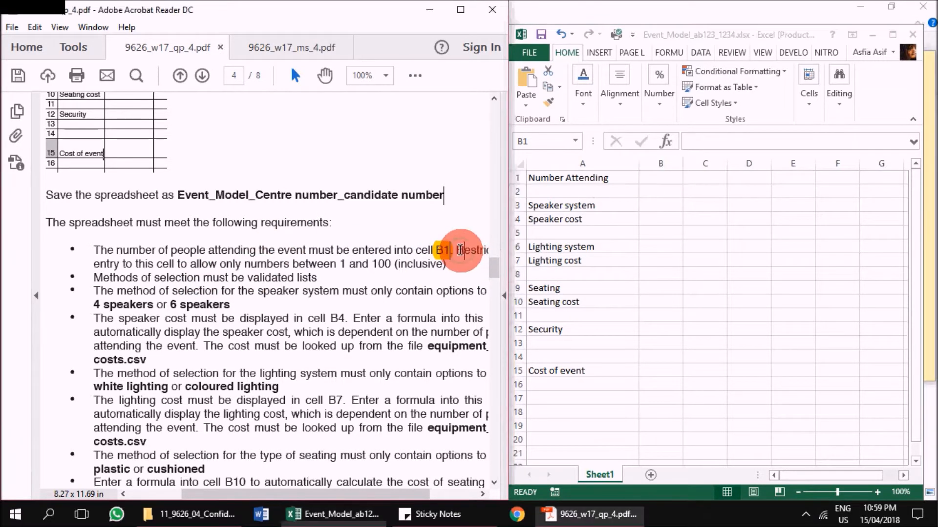
drag(341, 264, 445, 264)
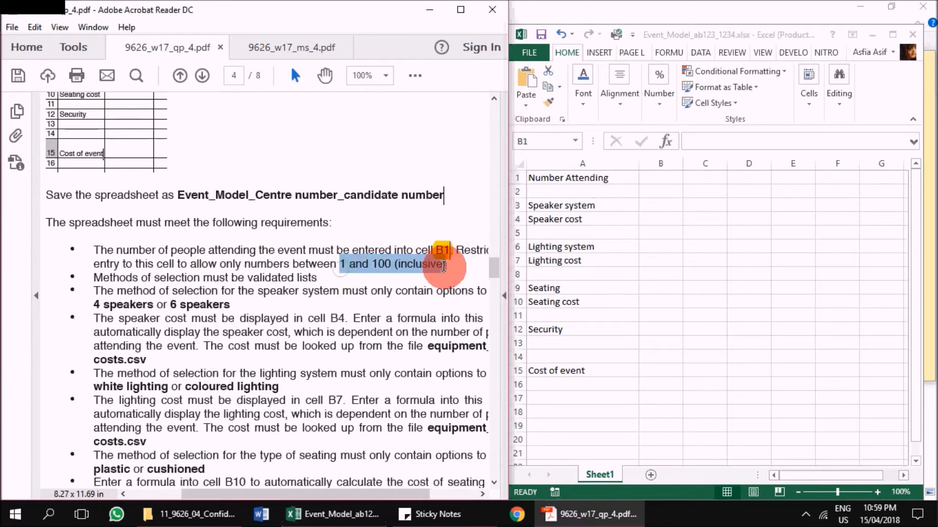
Step: Maximize the Excel workbook and open the data validation settings for cell B1
click(646, 177)
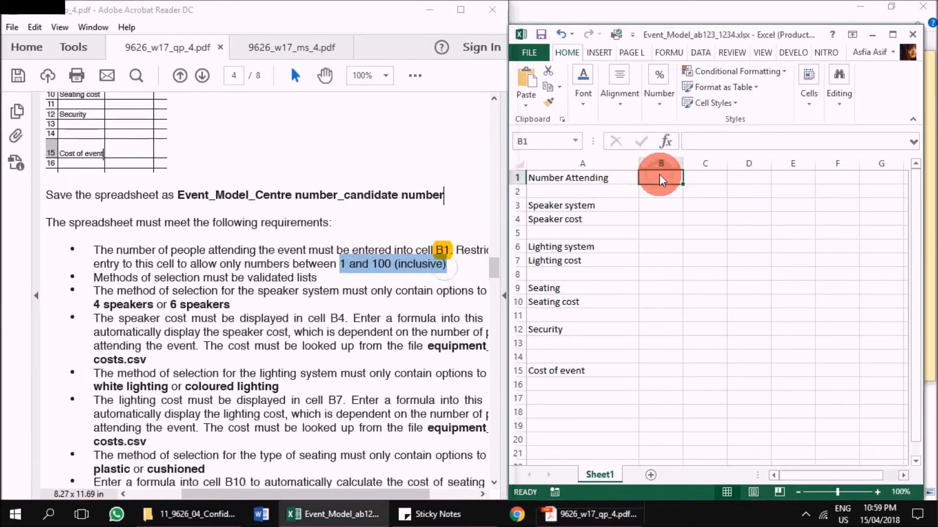
double_click(727, 34)
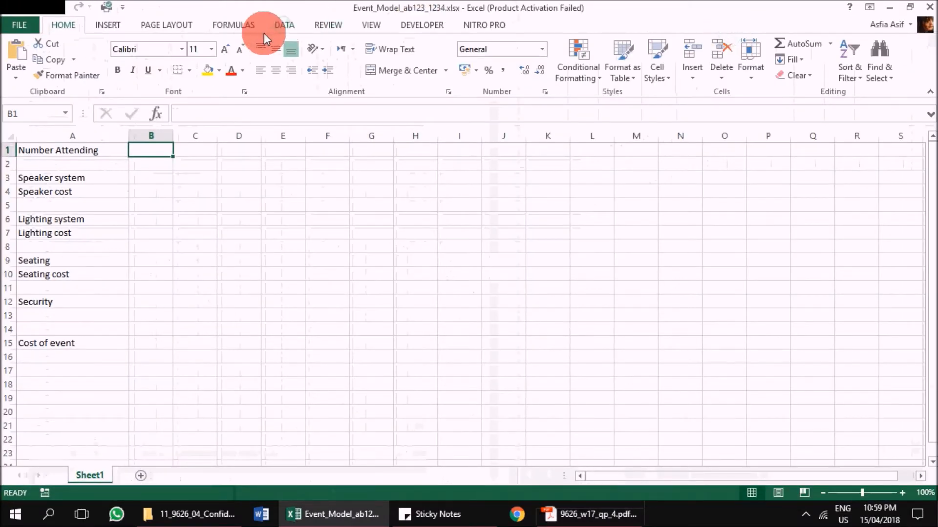
click(286, 25)
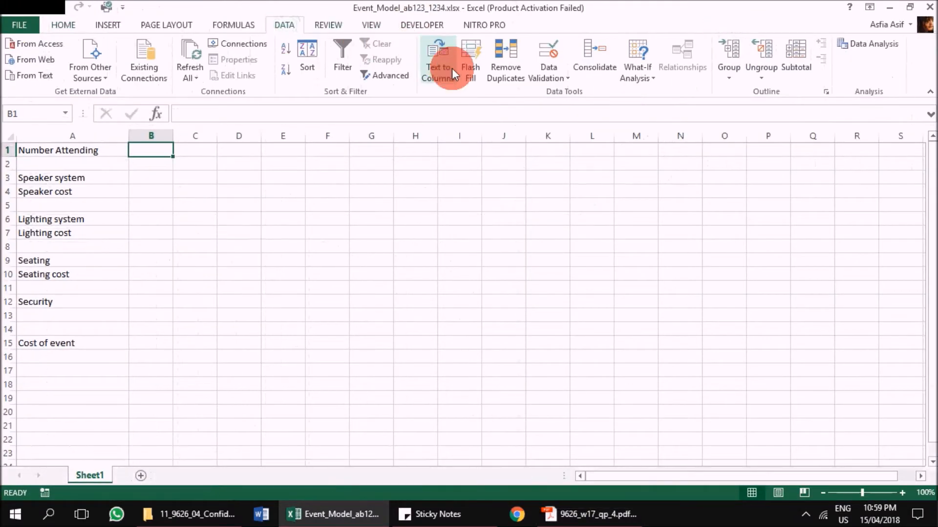
click(558, 76)
click(571, 93)
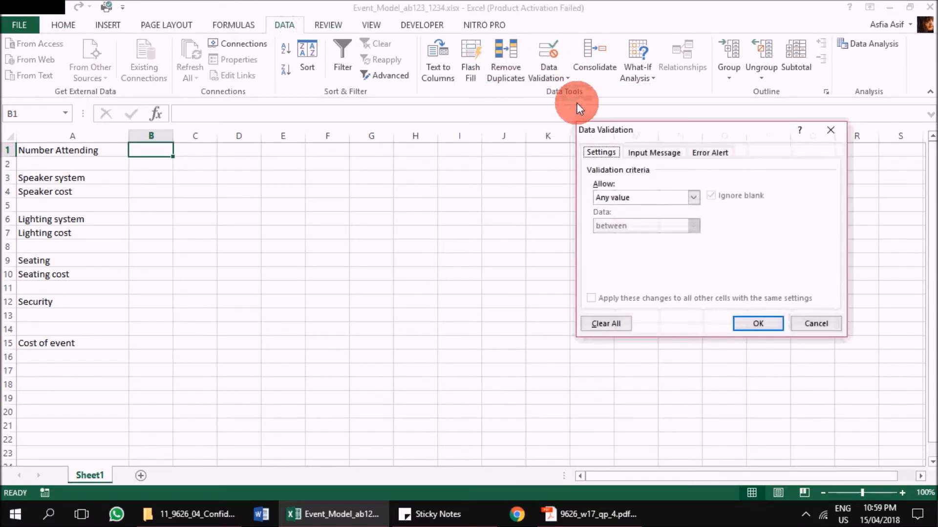
Step: Restrict cell B1 to whole numbers between a minimum of 1 and a maximum of 100, with Ignore blank turned off
click(651, 198)
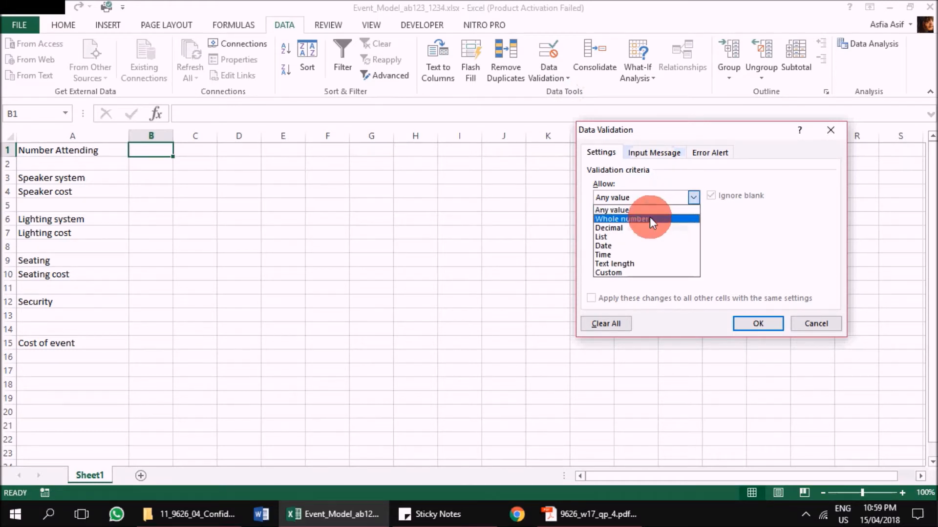
click(650, 218)
click(667, 227)
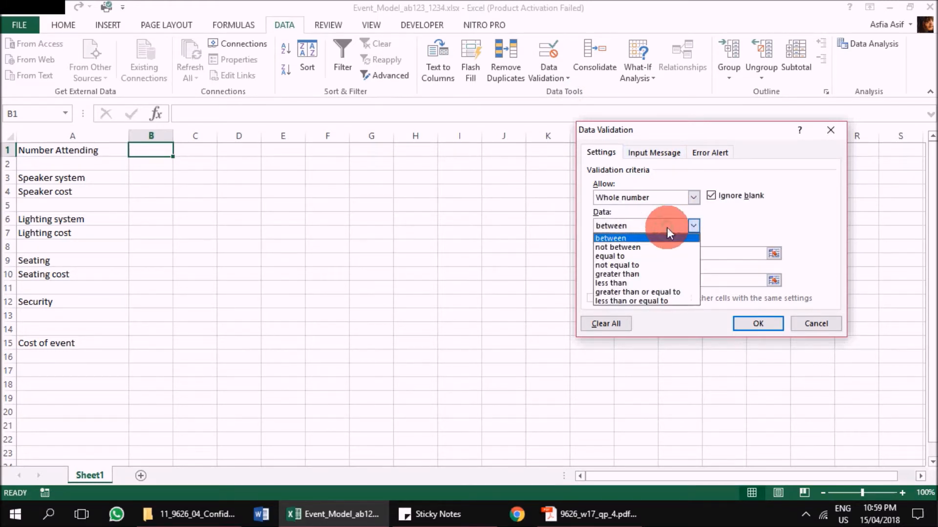
click(667, 227)
click(647, 253)
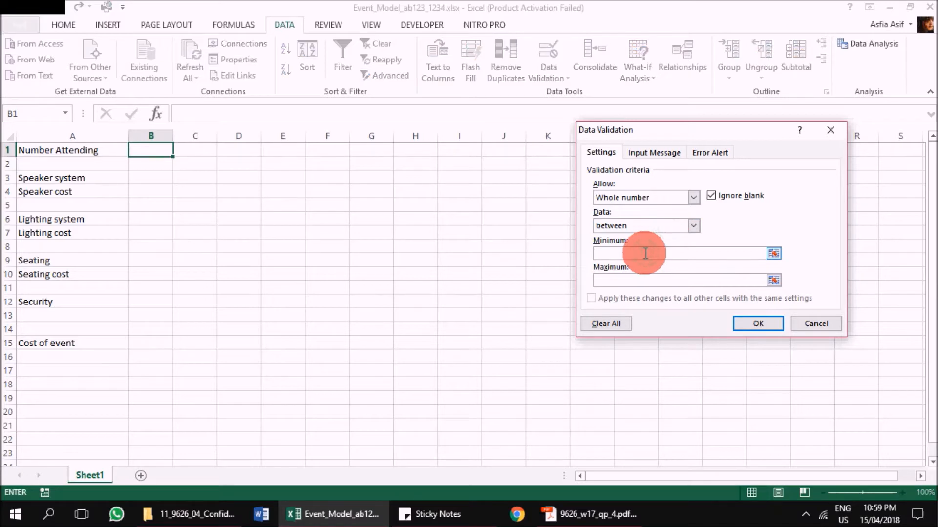
key(alt+Tab)
key(alt+Tab)
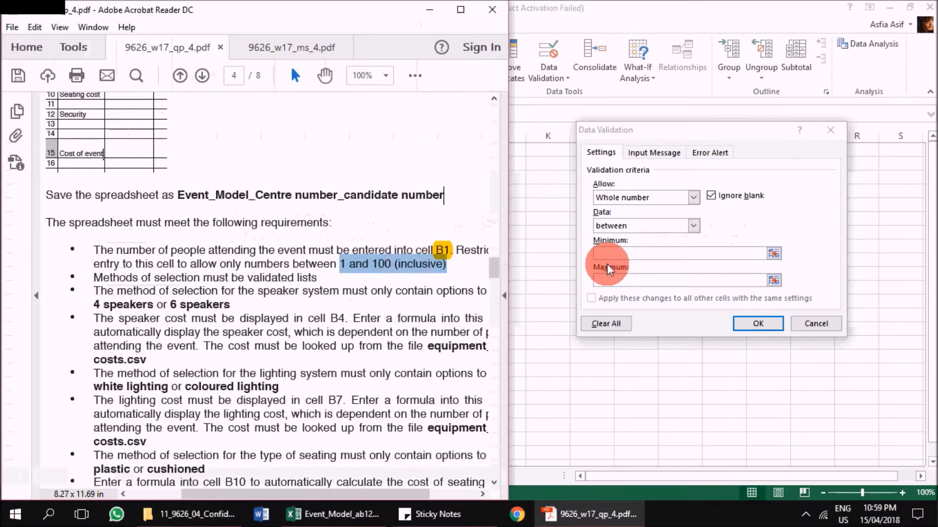
key(alt+Tab)
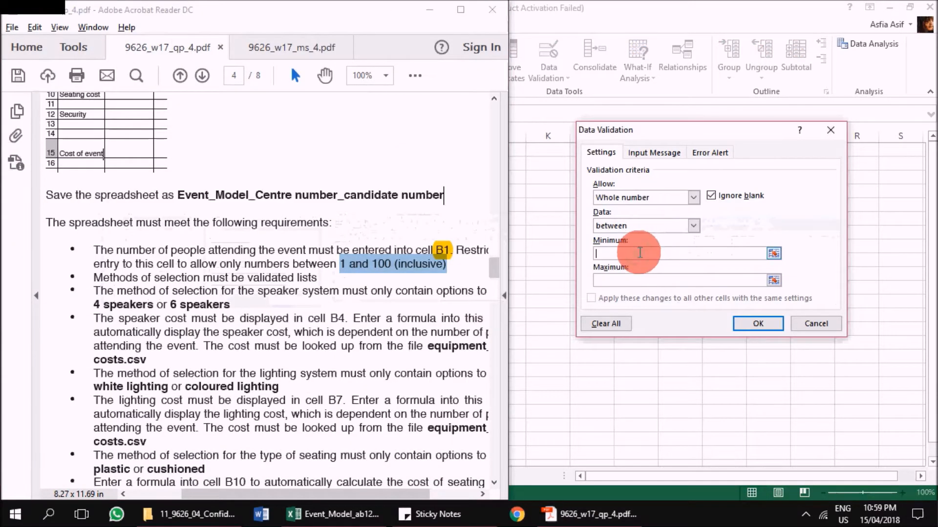
text(1)
text(10)
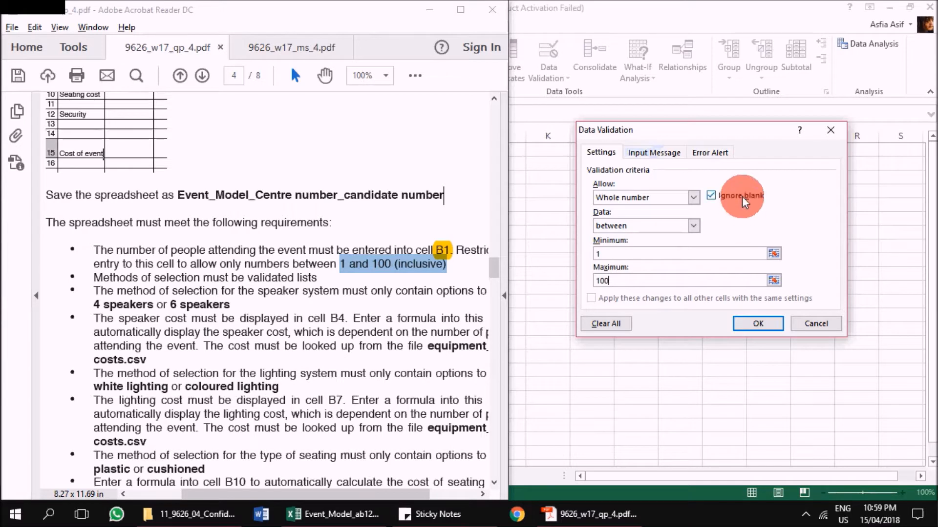
Step: Add an input message titled "Number of people attending" with the text "PLease enter a number between 1 and 100 inclusive"
click(653, 153)
click(653, 215)
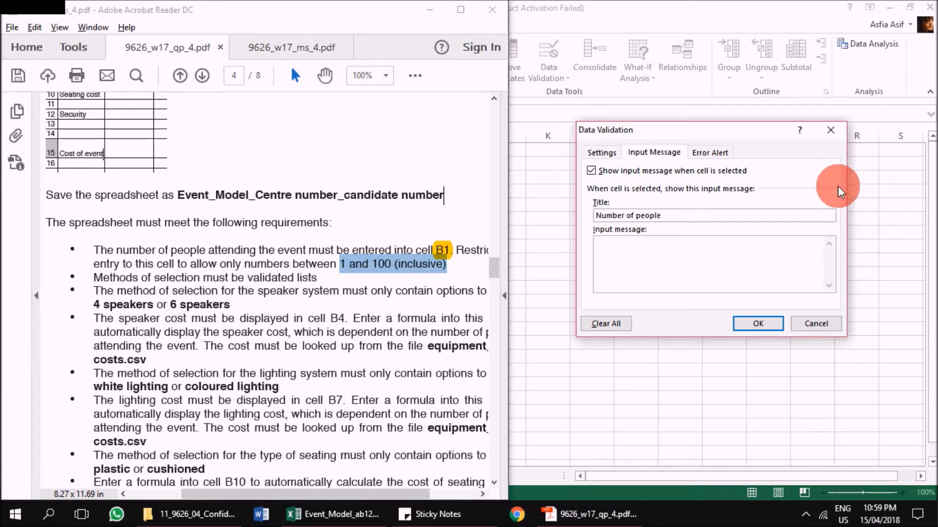
text(nding)
text(er a )
text(number be)
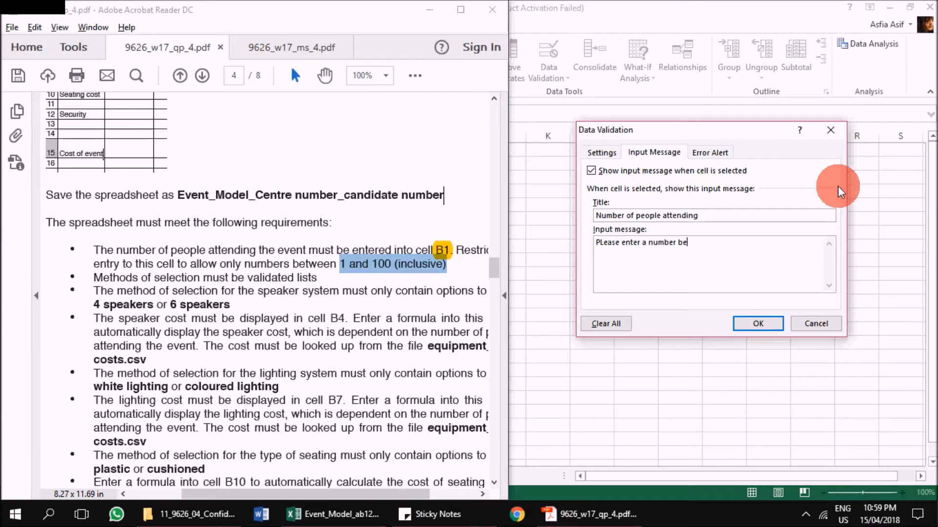
text(tween 1 and 100 inclusive)
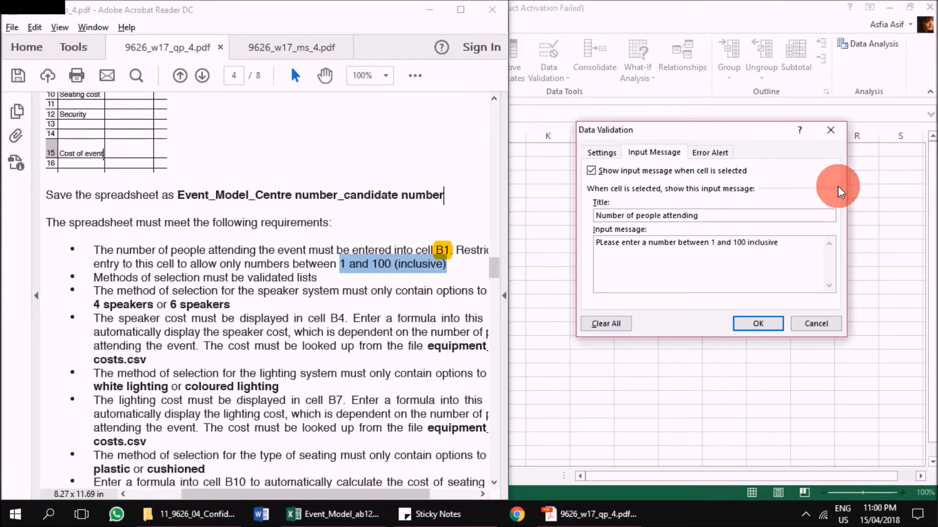
Step: Reuse the input message text as the error alert message and title the alert "Wrong entry"
drag(786, 251, 550, 224)
key(ctrl+c)
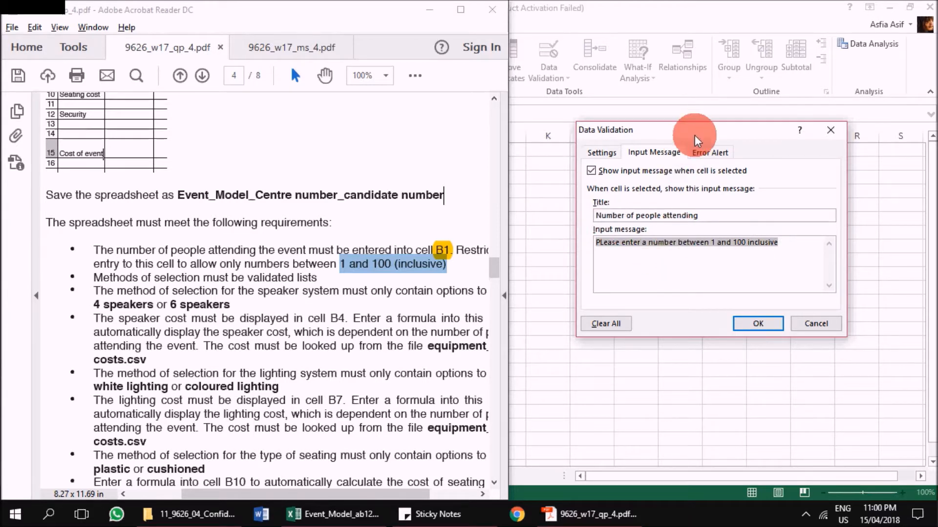
click(709, 152)
click(754, 245)
key(ctrl+v)
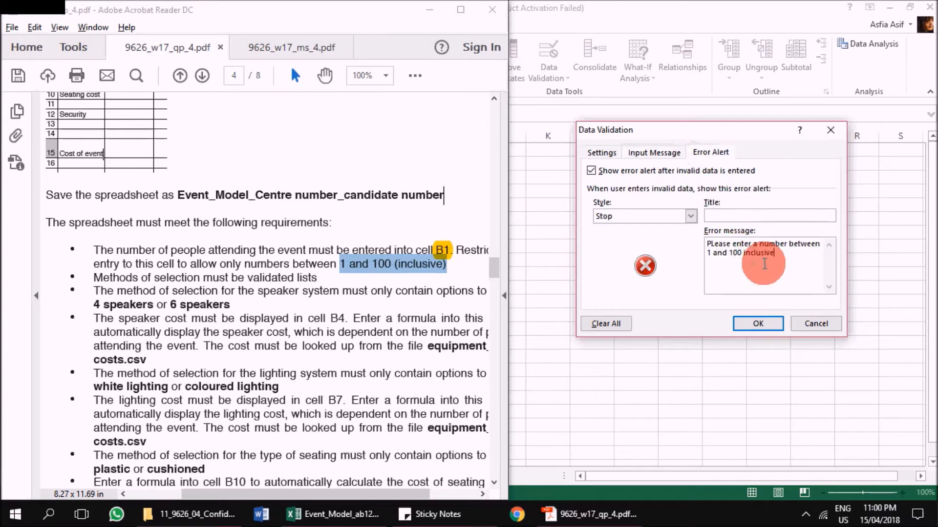
click(764, 219)
text(Worn)
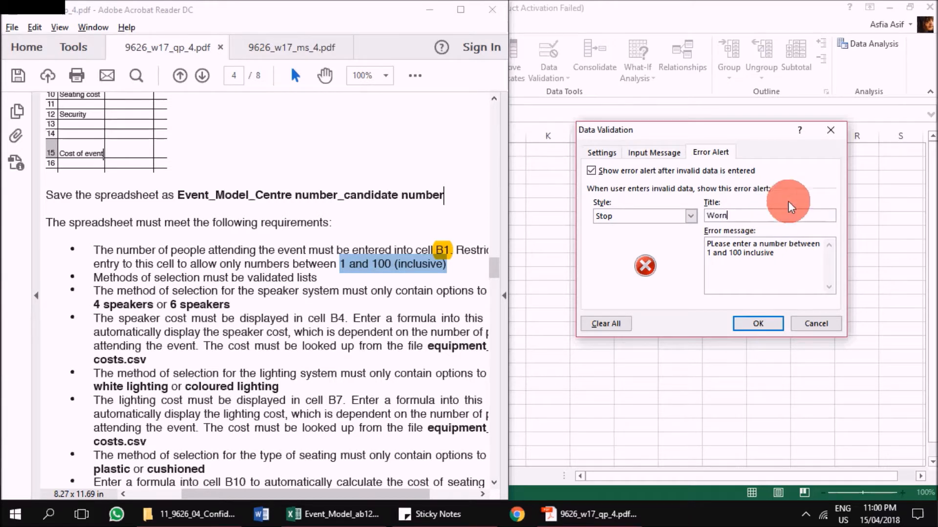
key(BackSpace)
text(ng)
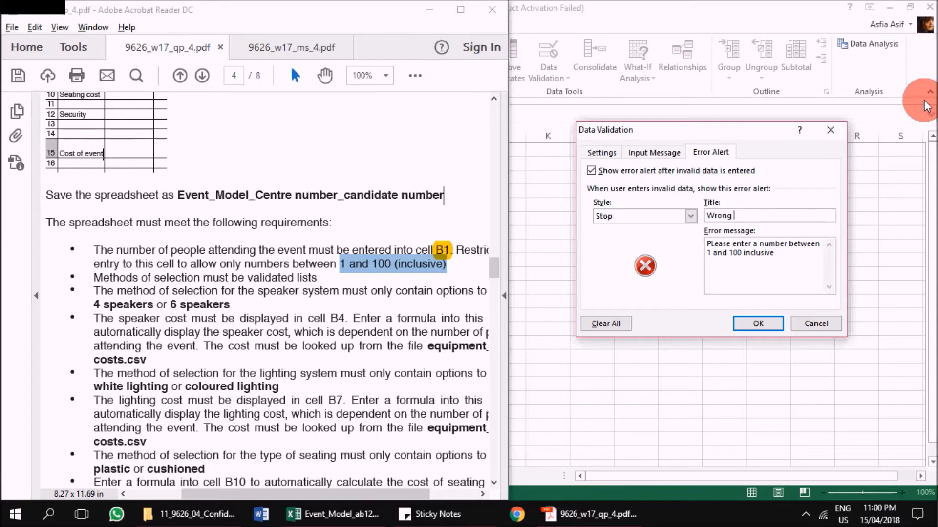
text( entry)
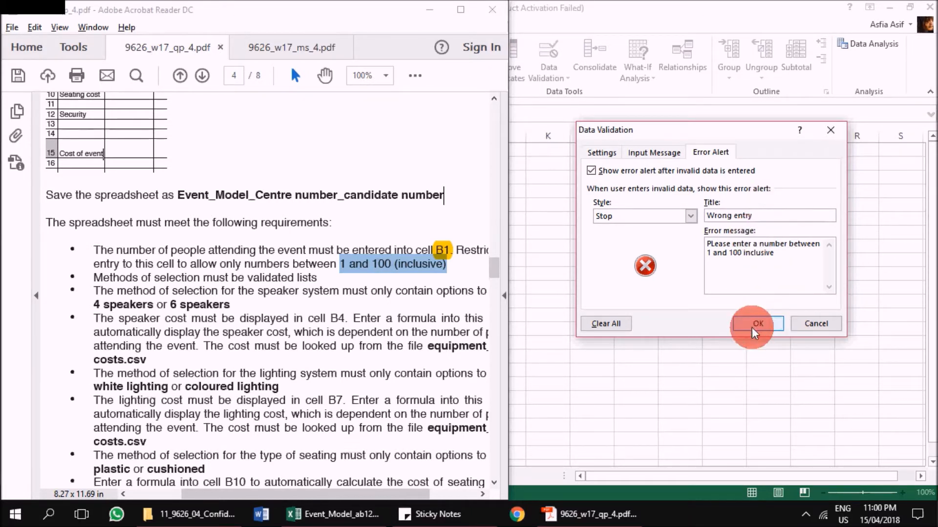
Step: Review the input message and validation criteria, apply the validation to cell B1, and return to the workbook
click(652, 153)
click(602, 151)
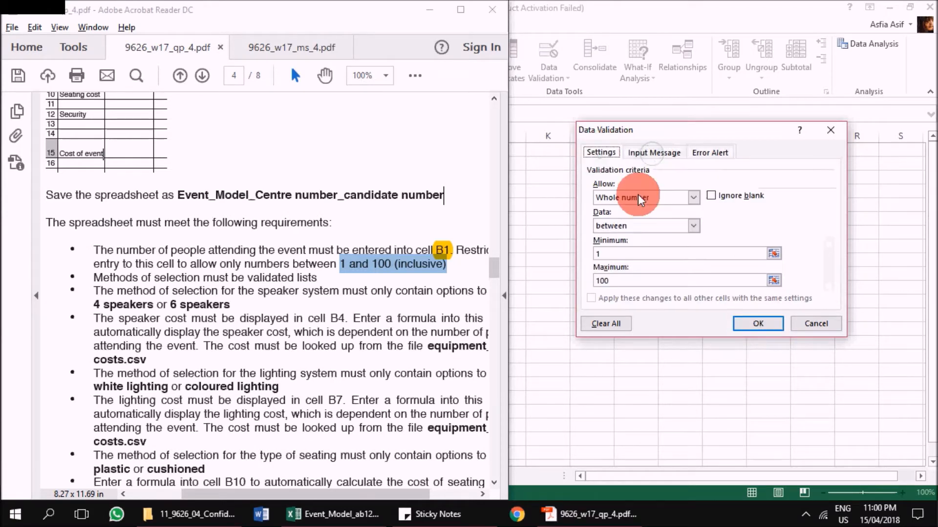
click(747, 324)
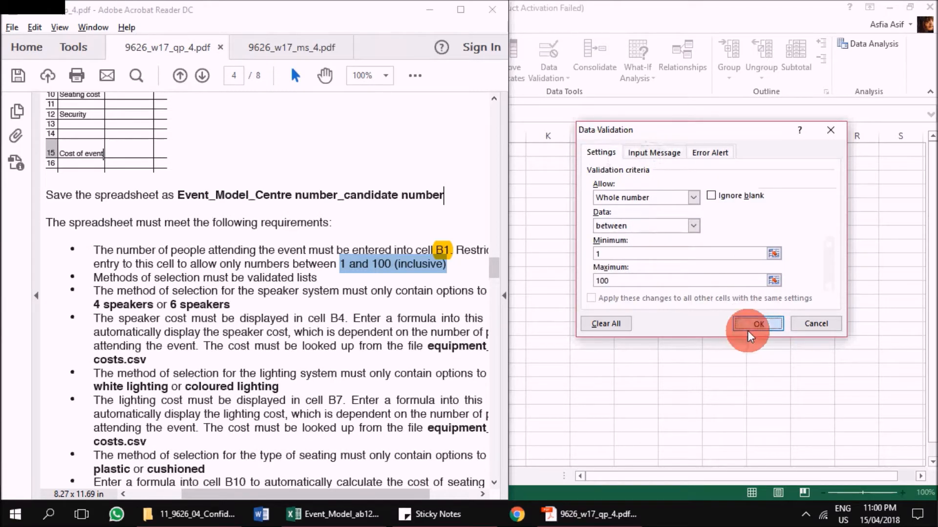
click(555, 6)
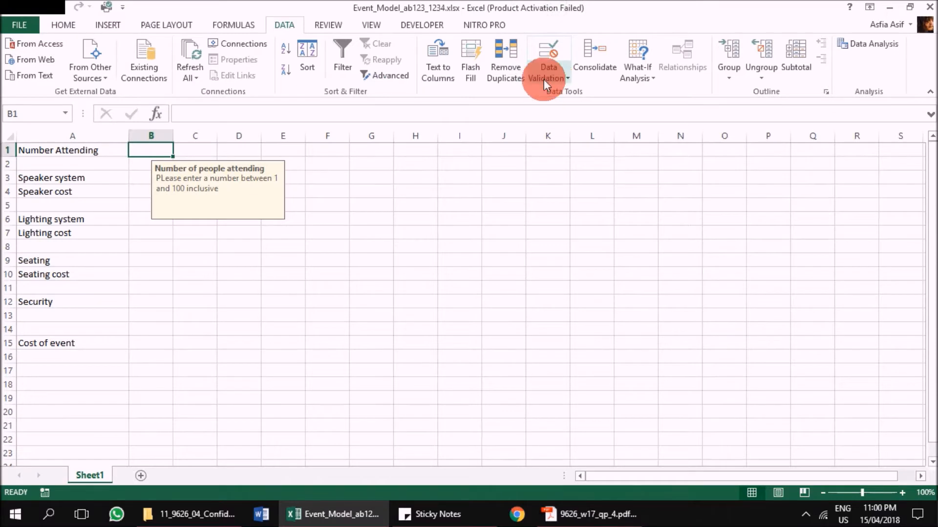
Step: Test the validation of cell B1 by entering the out-of-range value 0, and replace it with 1
click(136, 176)
click(149, 153)
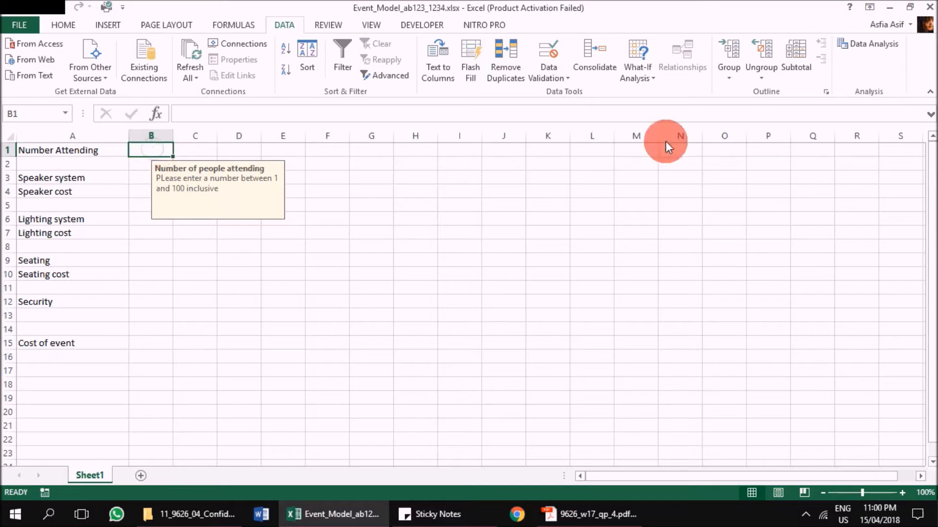
text(0)
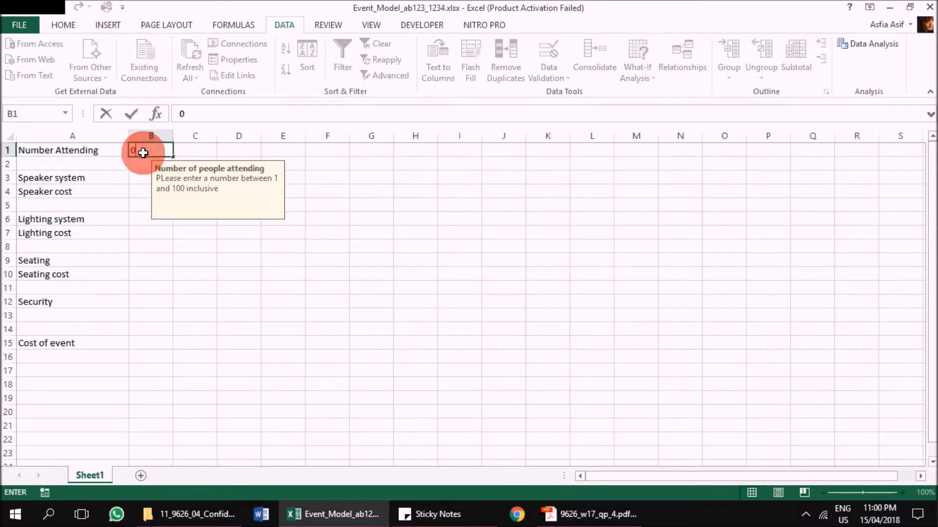
key(Return)
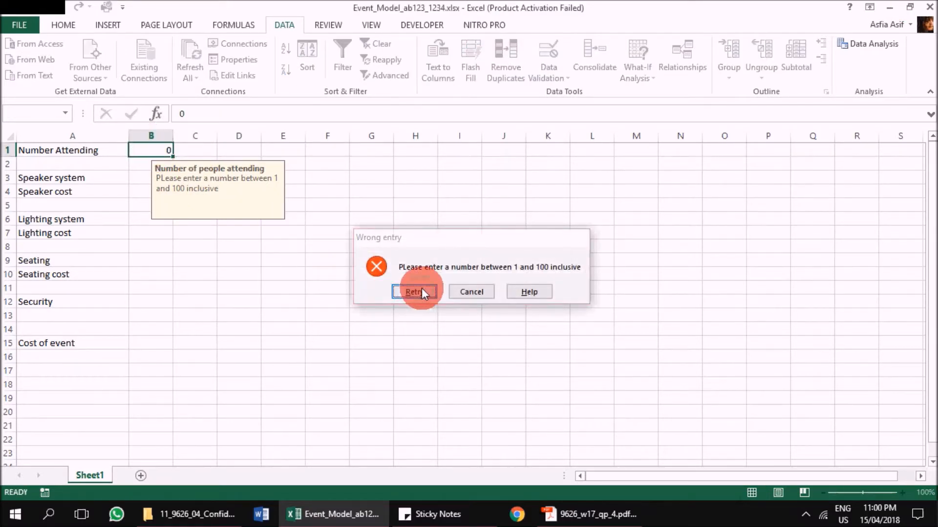
click(416, 292)
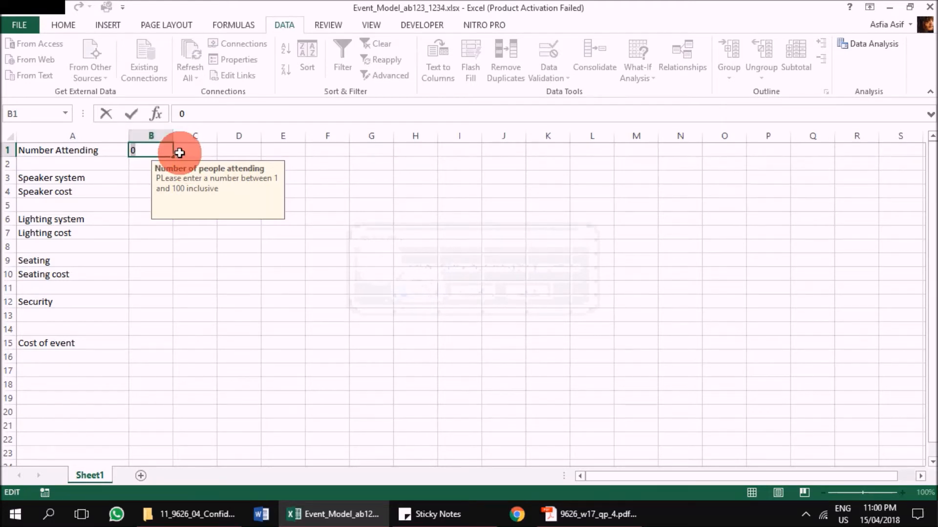
text(1)
key(Return)
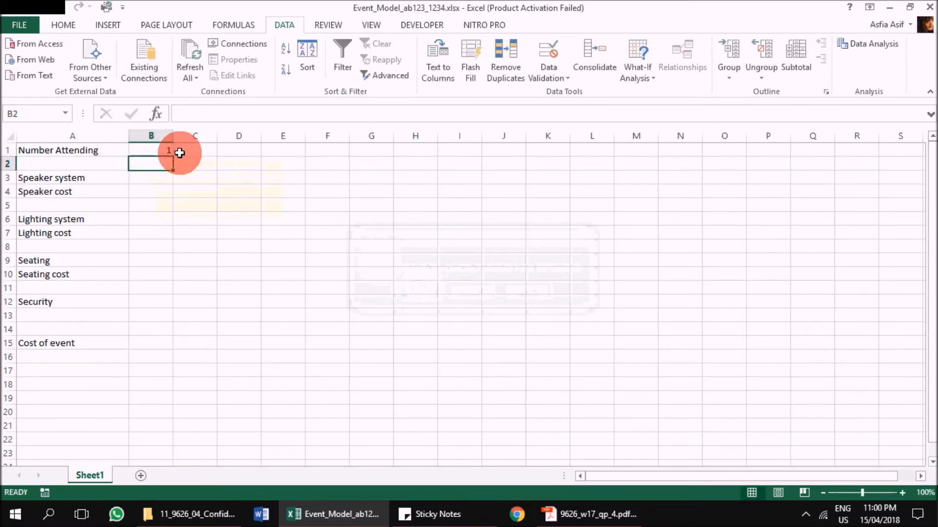
Step: Test the upper limit of cell B1 with 100 and 101, leaving 100 as the number attending
click(155, 151)
text(100)
key(Return)
click(154, 149)
text(101)
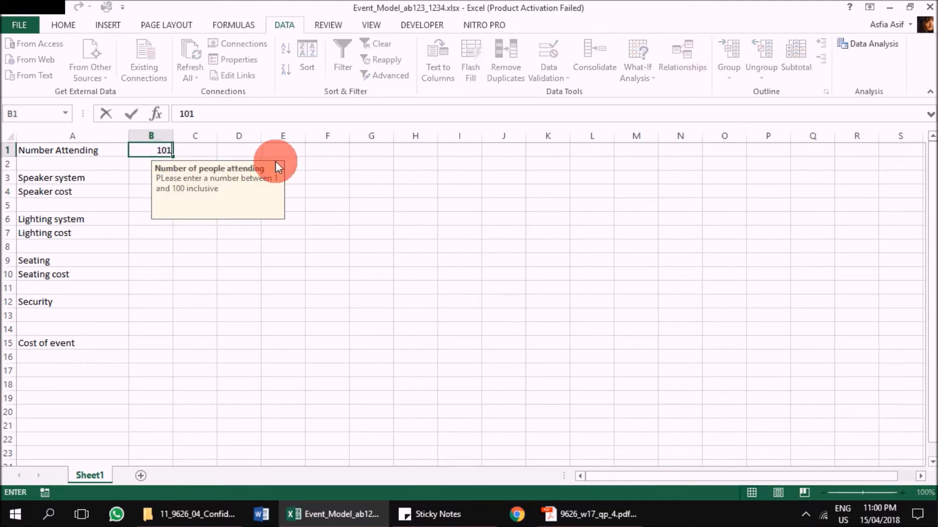
key(Return)
click(414, 292)
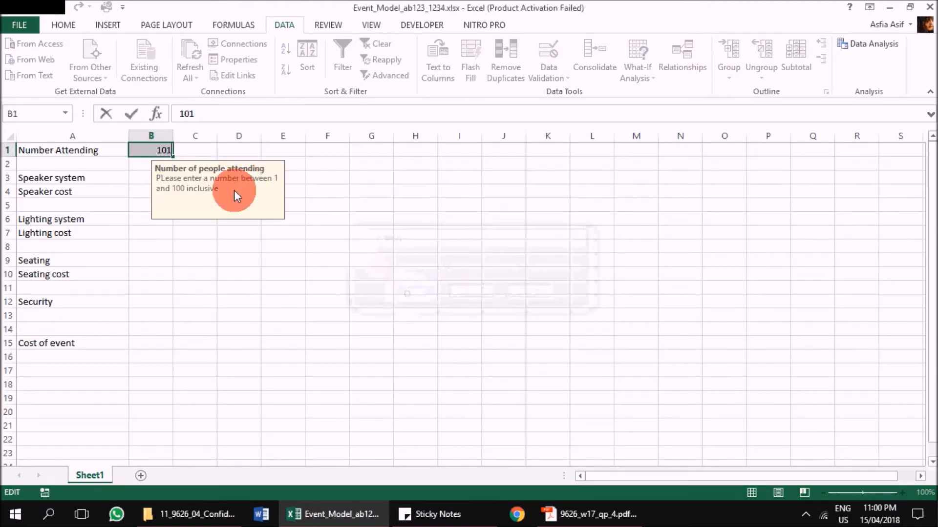
text(100)
key(Return)
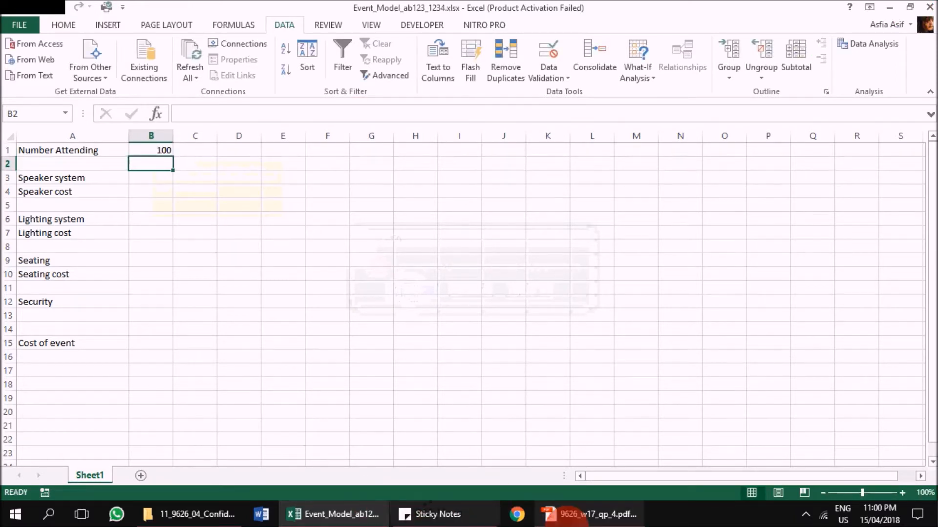
Step: Switch to the question paper in Acrobat Reader and read the requirements for validated lists and the speaker system options
click(553, 514)
scroll(420, 310, down, 3)
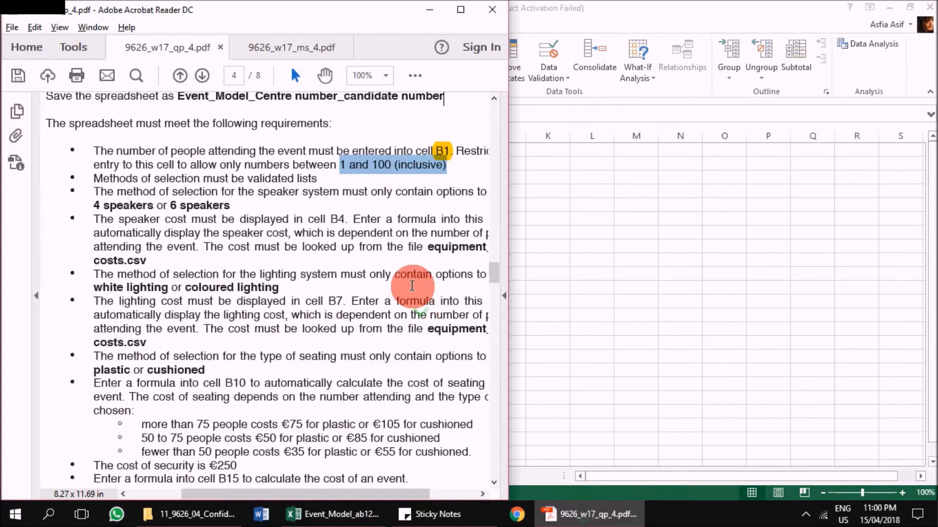
drag(135, 180, 316, 179)
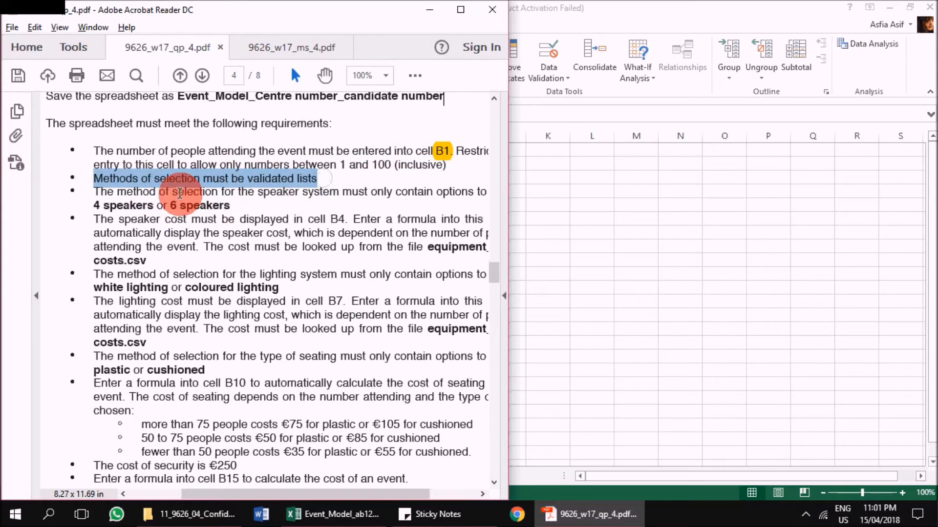
click(384, 188)
drag(507, 267, 581, 275)
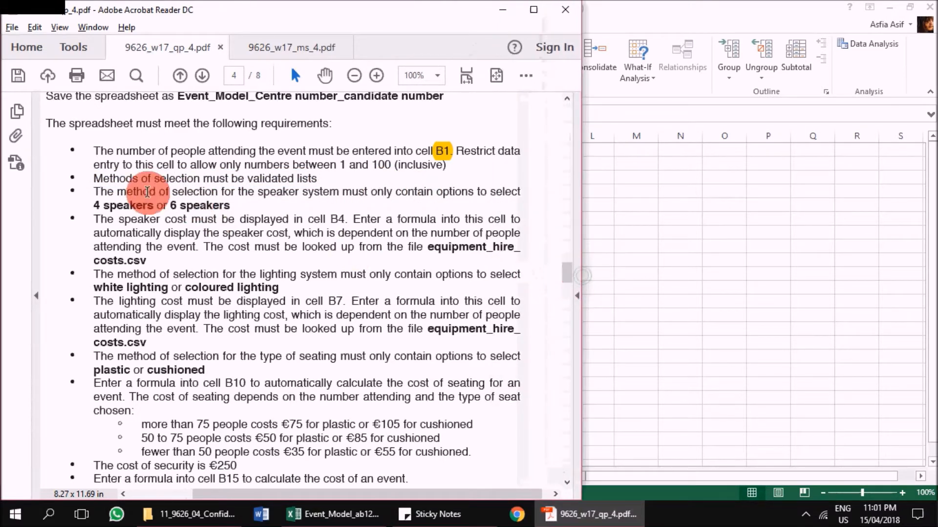
drag(95, 207, 230, 208)
click(211, 207)
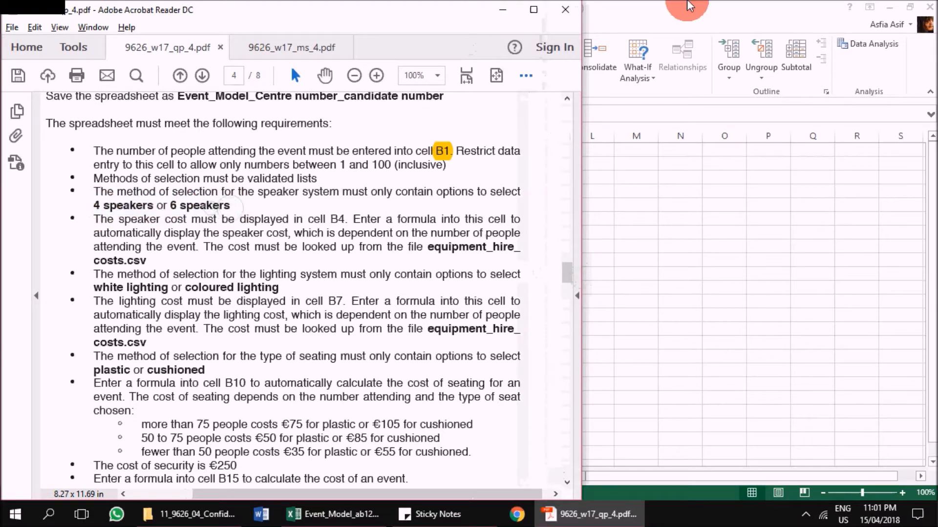
Step: Return to the Excel workbook and set the data validation of cell B3 to allow a list
click(688, 2)
click(148, 177)
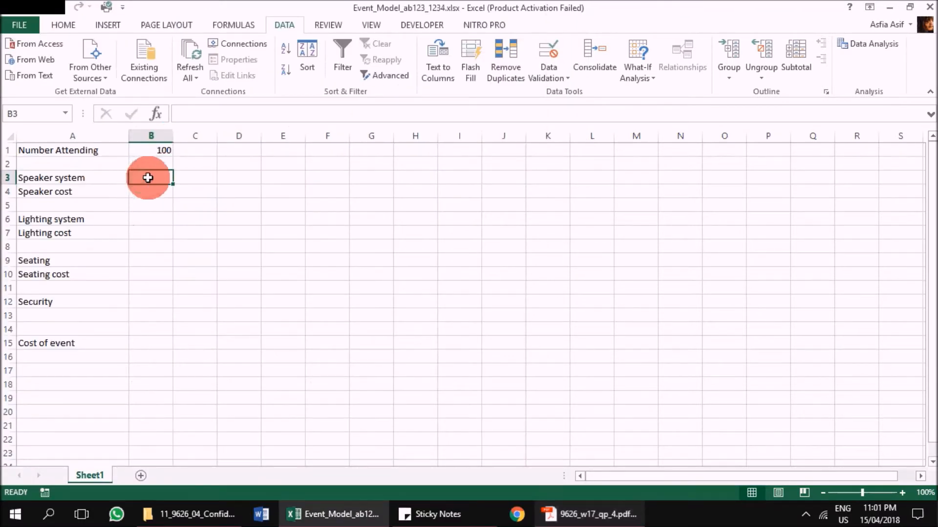
click(561, 76)
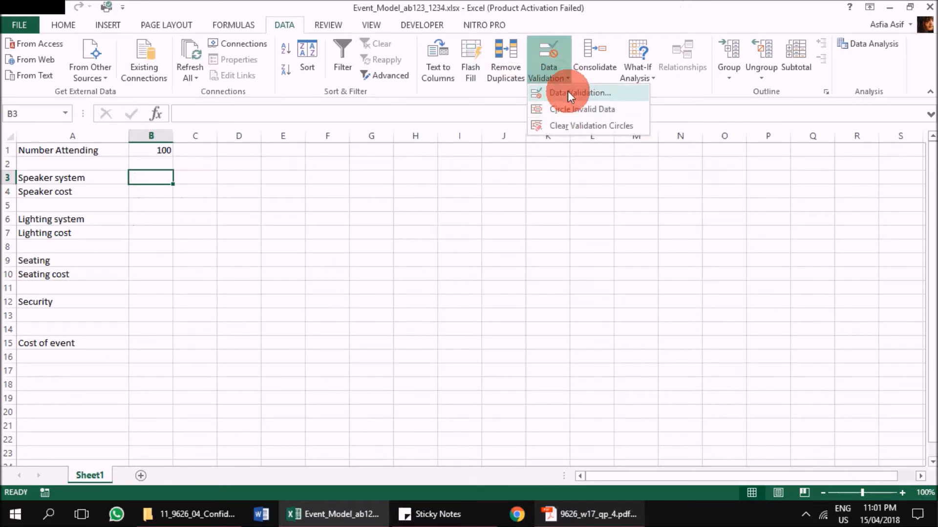
click(567, 93)
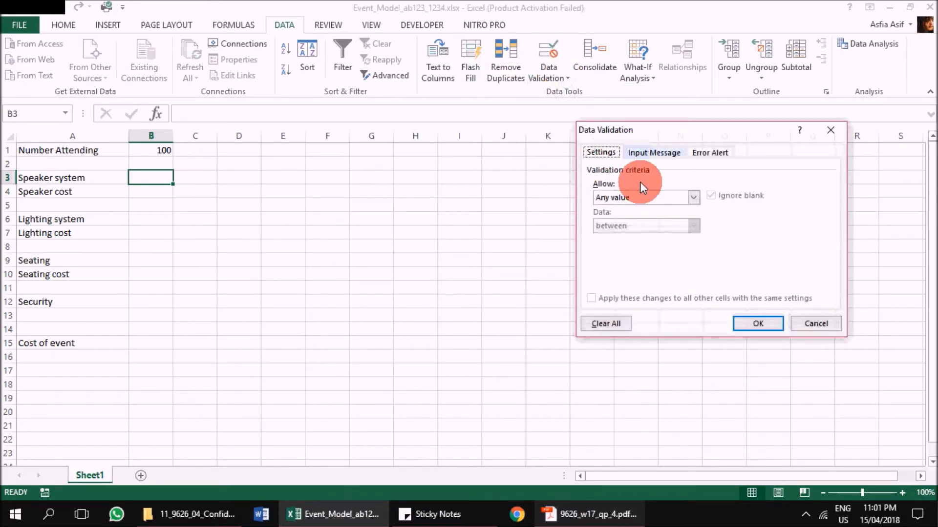
click(647, 198)
click(638, 238)
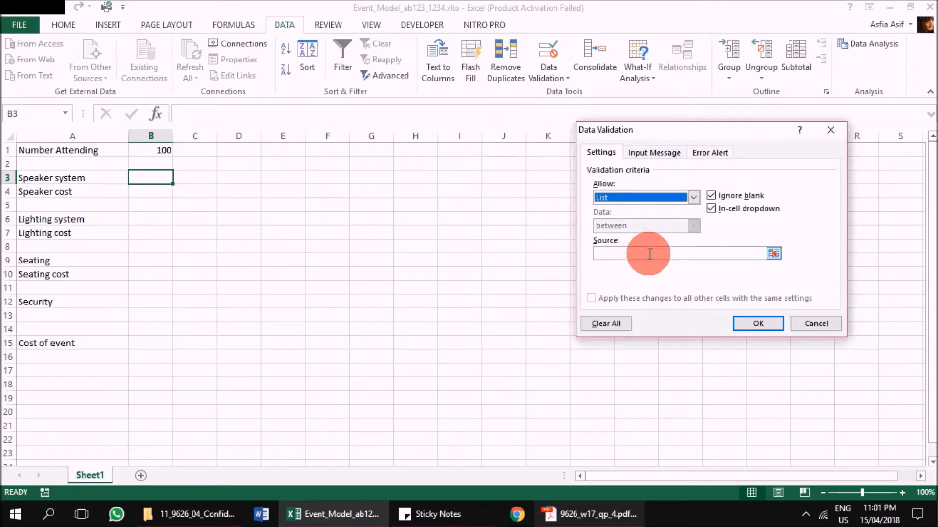
click(650, 254)
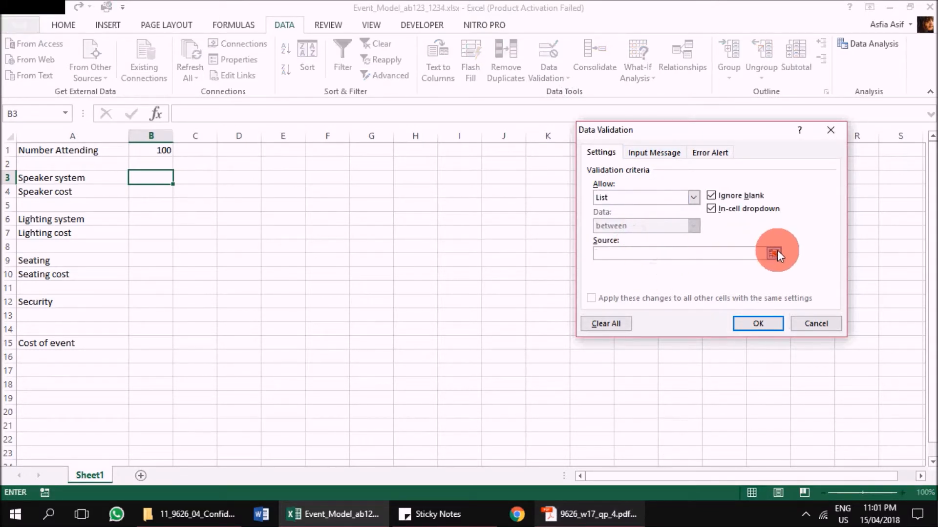
click(626, 194)
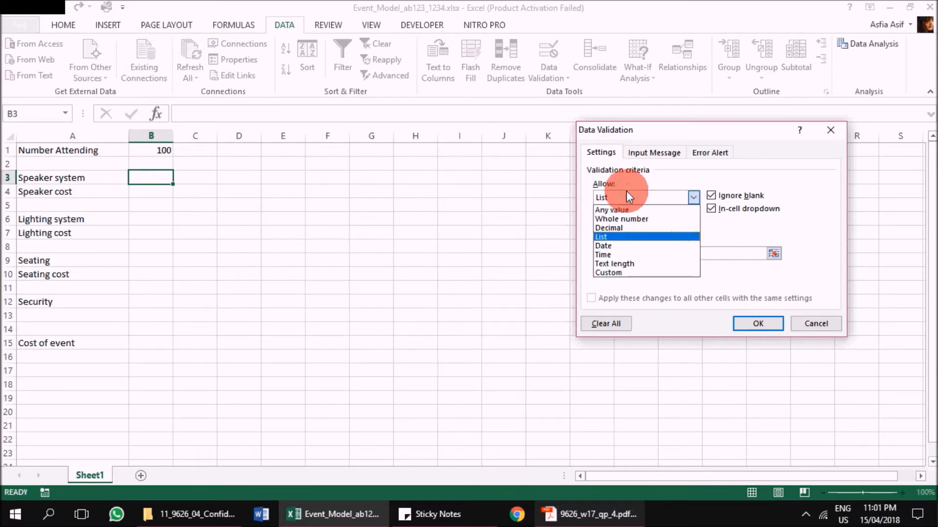
click(610, 272)
click(641, 197)
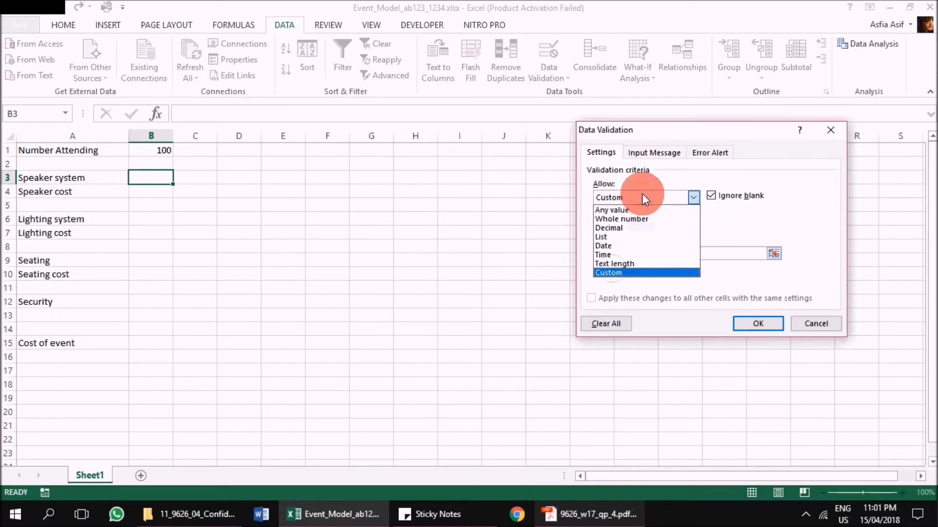
click(637, 239)
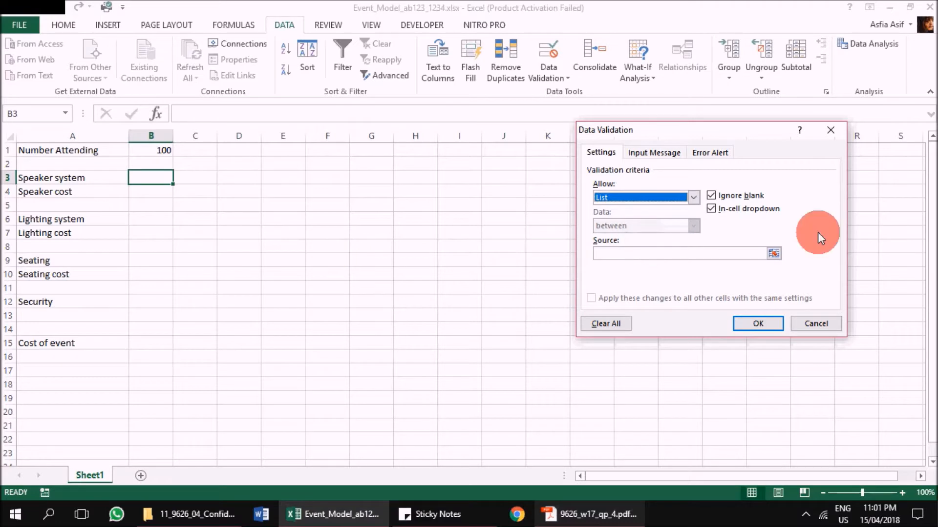
Step: Enter "4-speaker, 6-speaker" as the list source for cell B3 and check the wording in the question paper
click(692, 255)
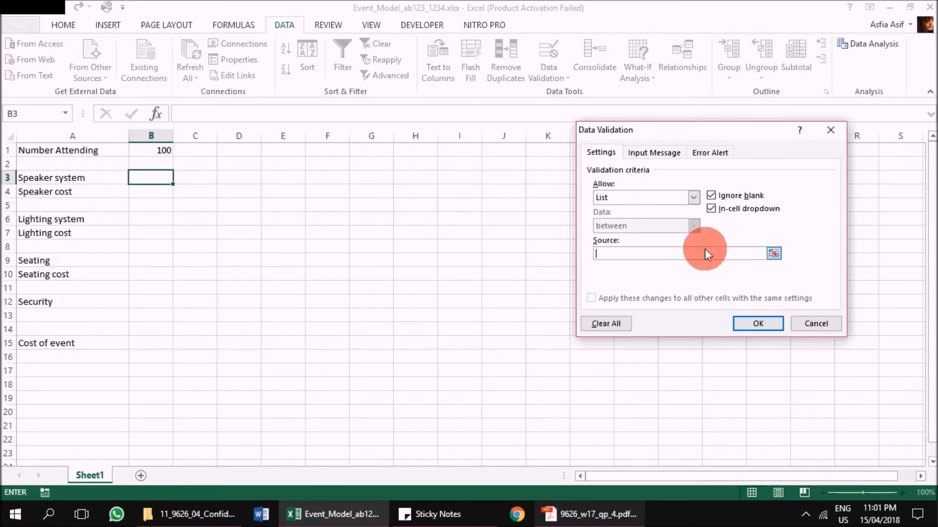
text(4-speaker, 6-speaker)
key(alt+Tab)
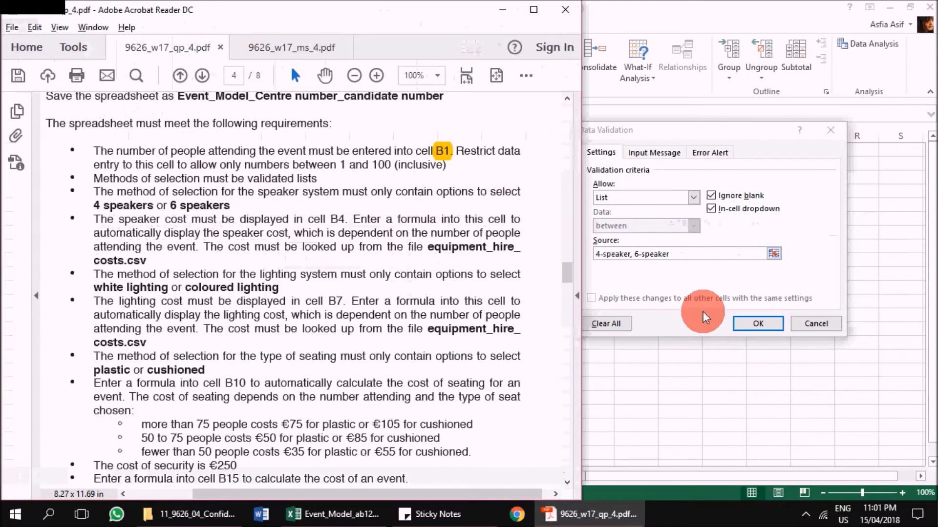
Step: Correct the list source to "4 speakers, 6 speakers" and apply the validation to cell B3
click(703, 314)
key(BackSpace)
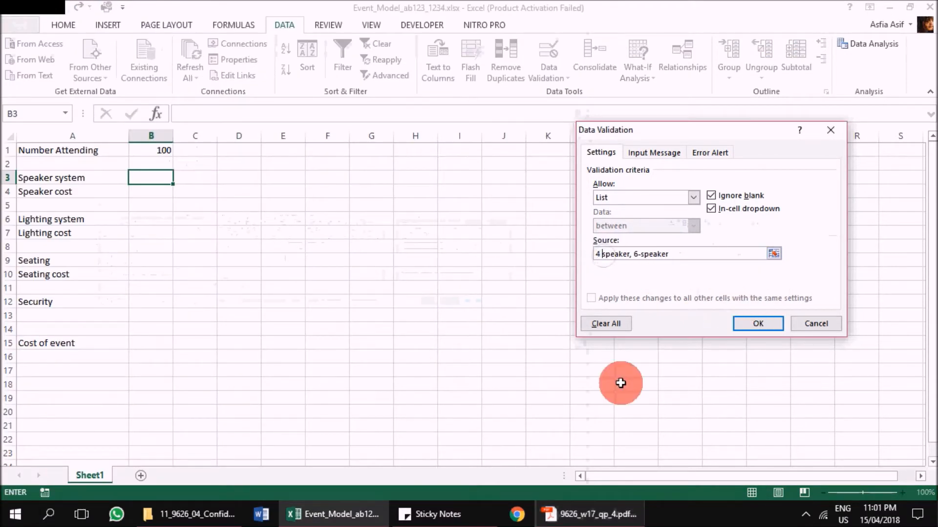
key(Right)
key(Right)
key(Right)
key(Right)
key(Right)
key(BackSpace)
key(BackSpace)
key(BackSpace)
key(BackSpace)
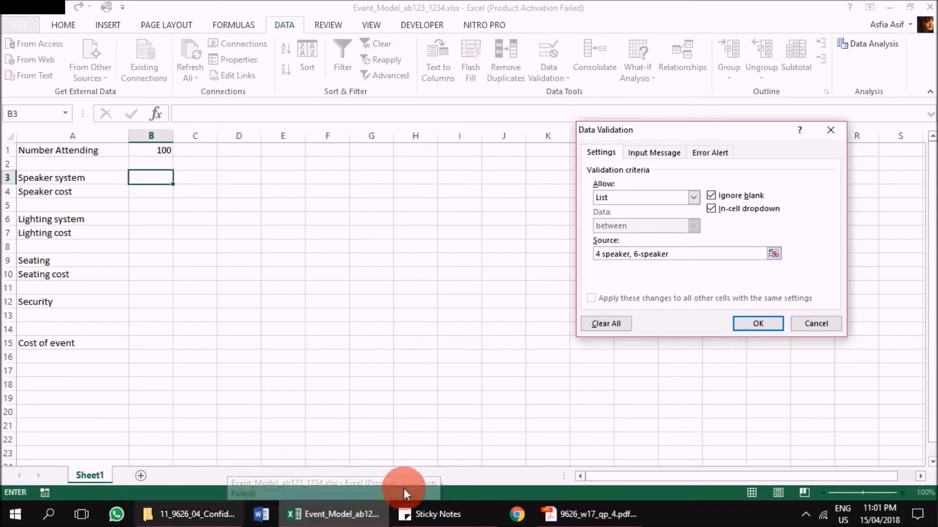
click(631, 254)
text(s)
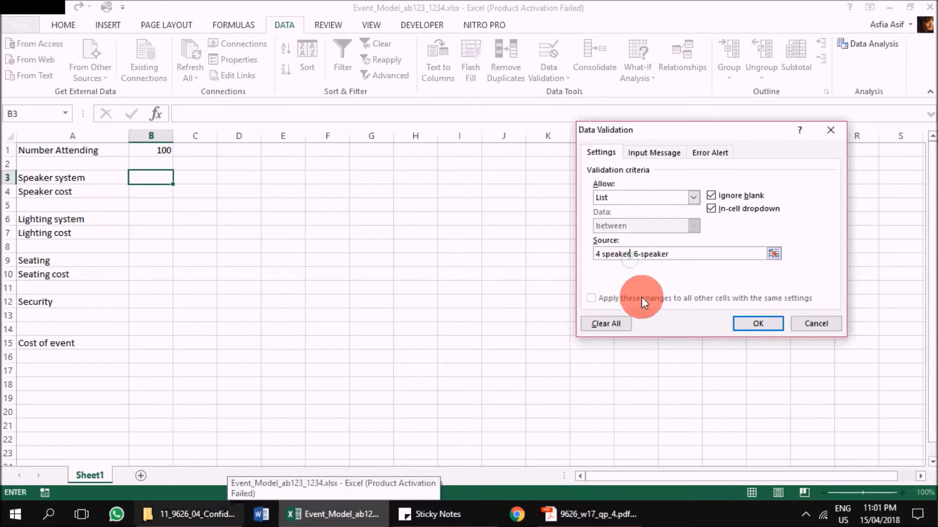
click(673, 254)
text(s,)
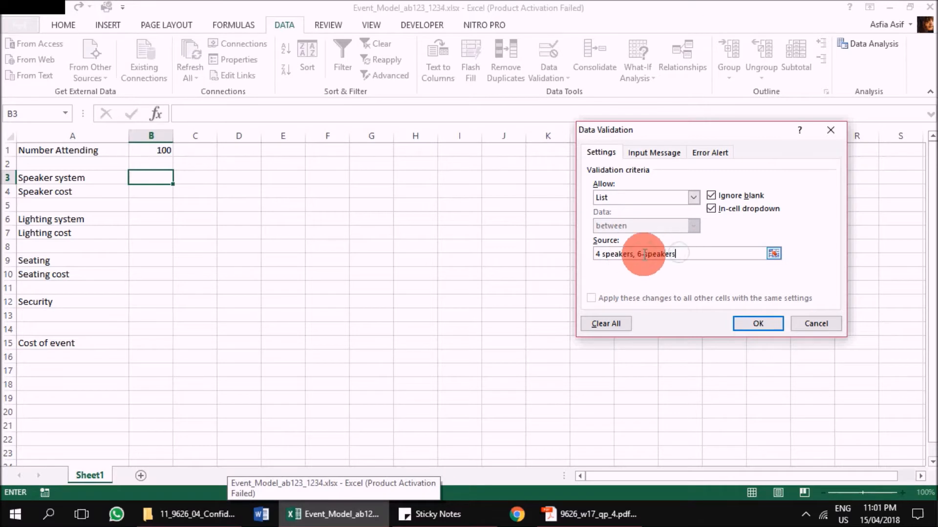
click(643, 254)
key(BackSpace)
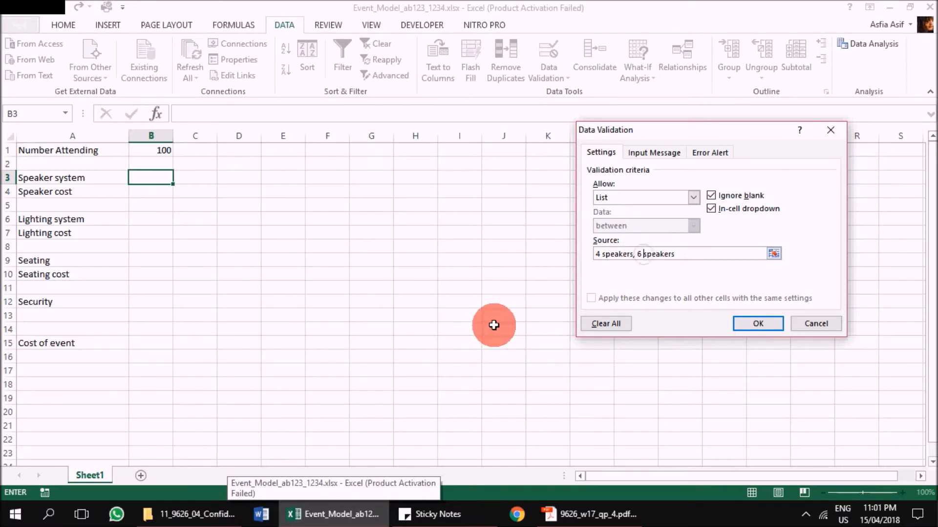
click(745, 330)
Step: Try both the 4 speakers and 6 speakers options in cell B3 and clear the cell
click(178, 177)
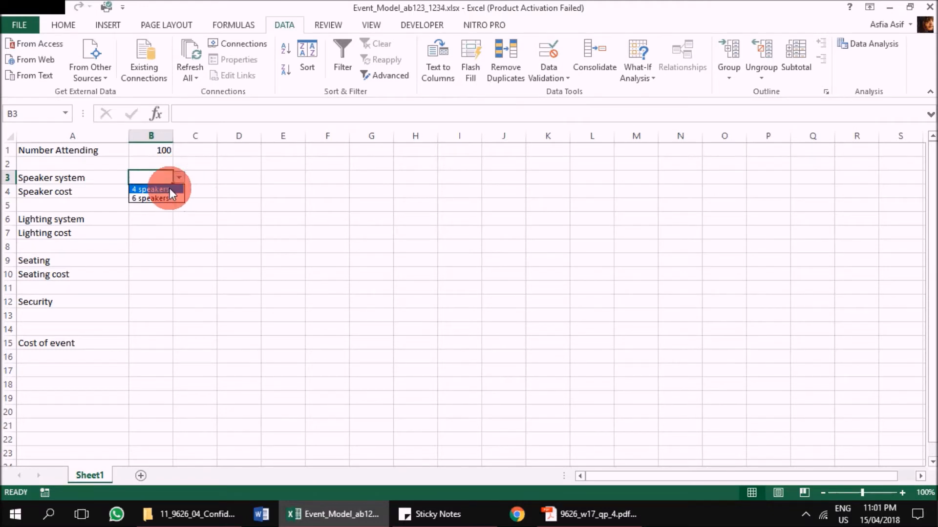
click(161, 189)
click(179, 179)
click(161, 196)
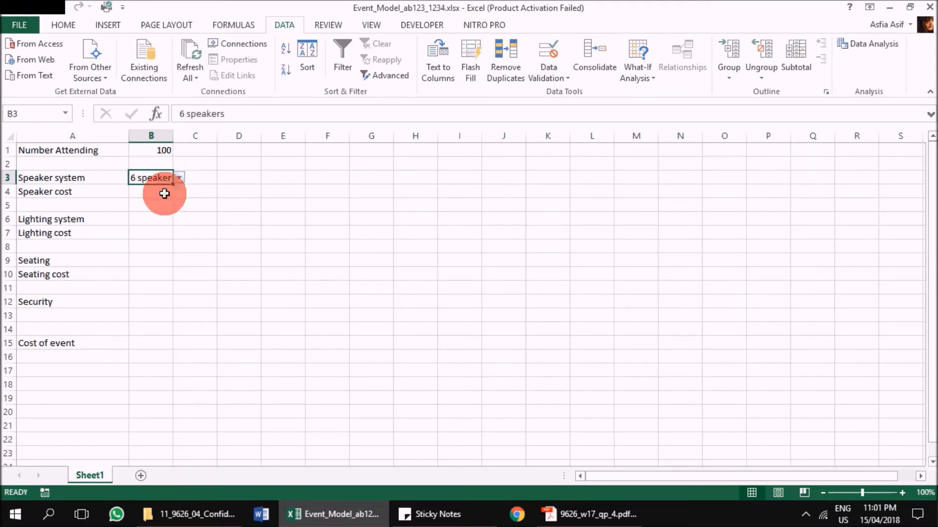
key(Delete)
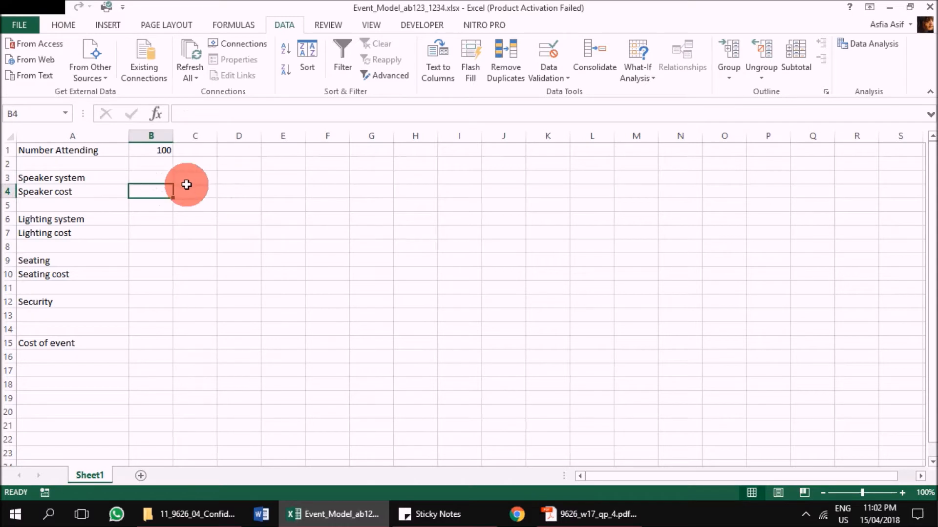
Step: Test the list validation of cell B3 with the invalid entry "fdsfds" and clear that text
text(fdsfds)
key(Return)
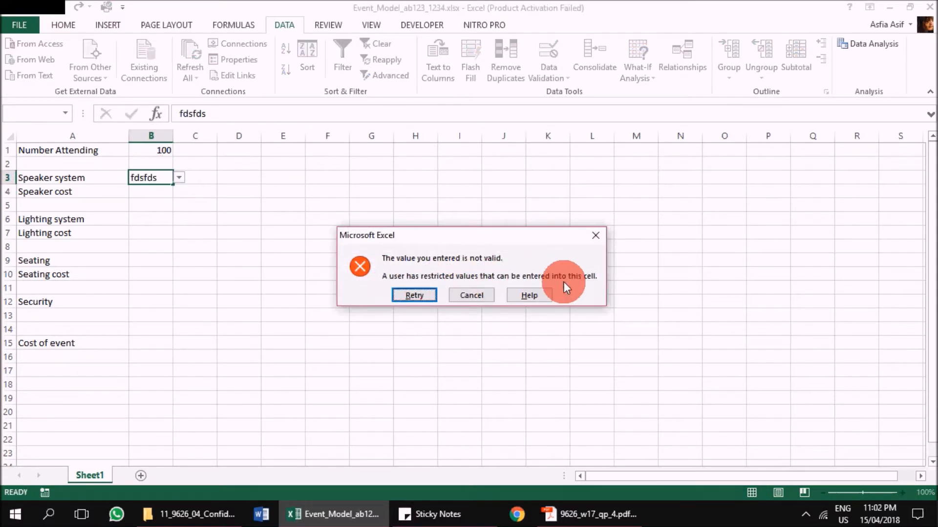
click(425, 298)
click(180, 177)
click(397, 295)
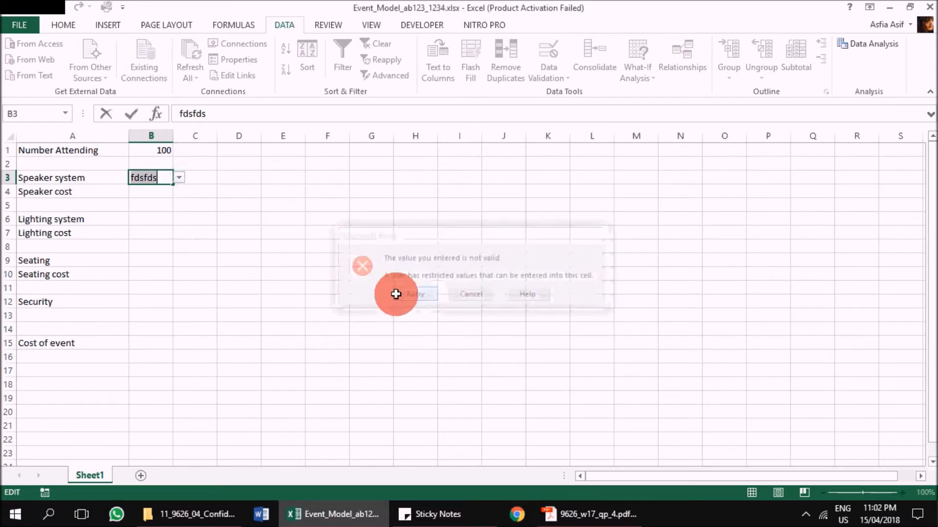
key(BackSpace)
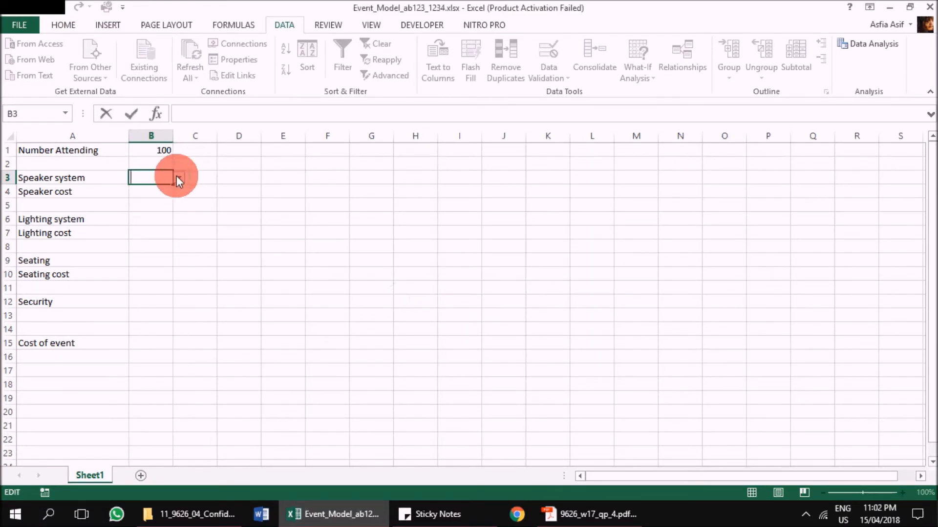
Step: Choose 6 speakers as the speaker system in cell B3 and widen column B to fit the text
click(177, 180)
click(166, 192)
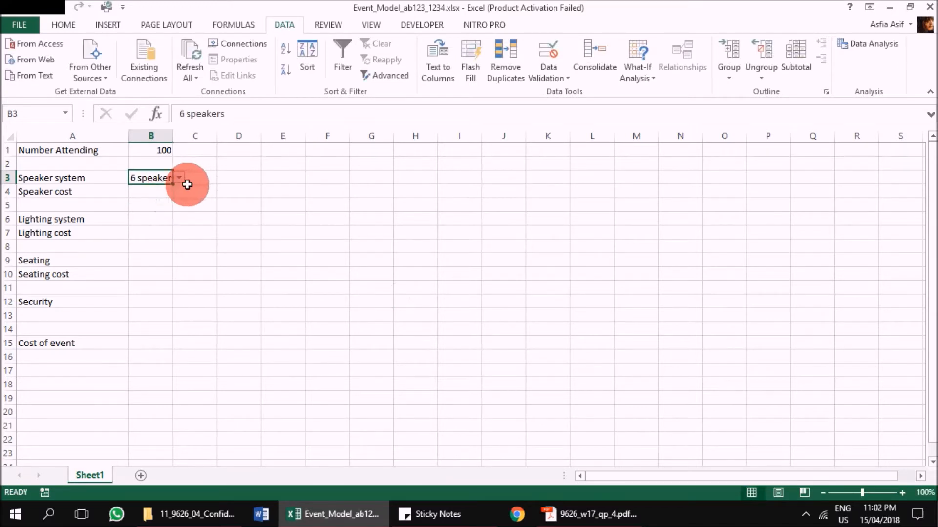
drag(174, 137, 203, 138)
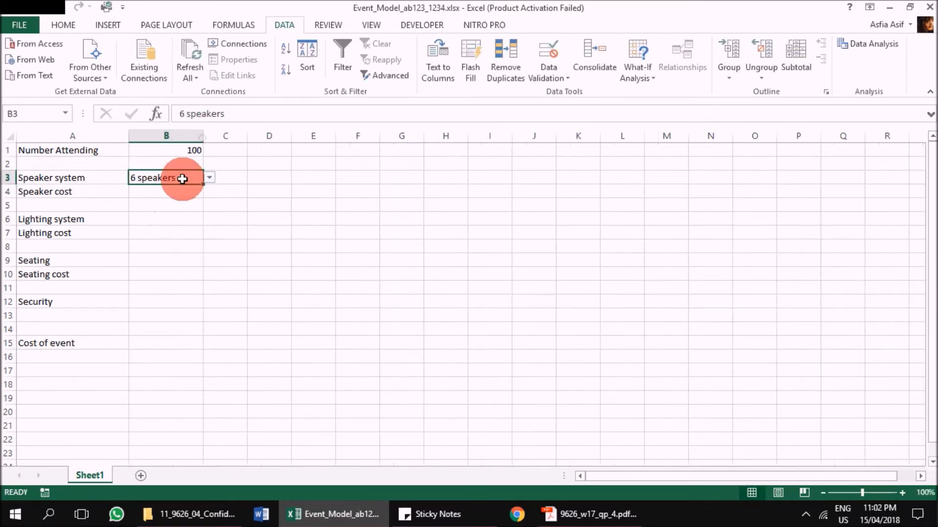
Step: Reopen the list validation of cell B3 and give its error alert the title "Wrong selection"
click(235, 202)
click(168, 178)
click(549, 72)
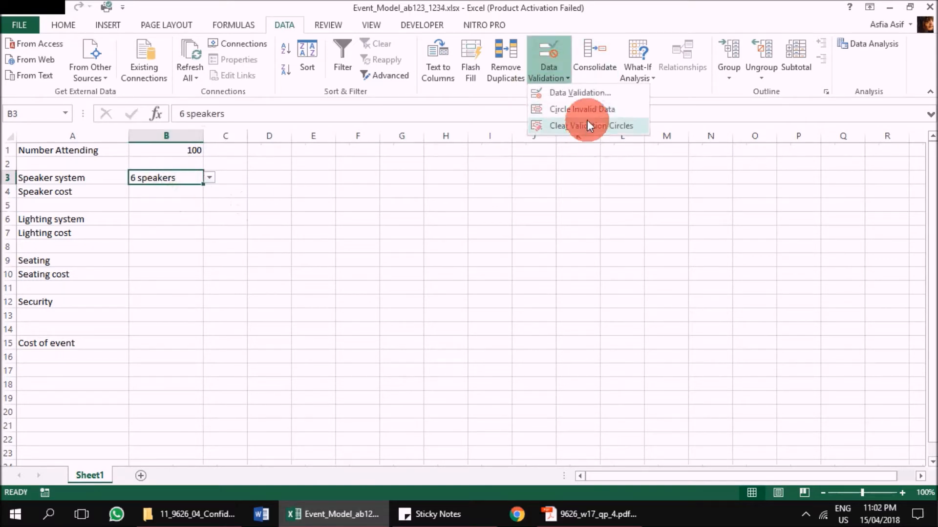
click(593, 93)
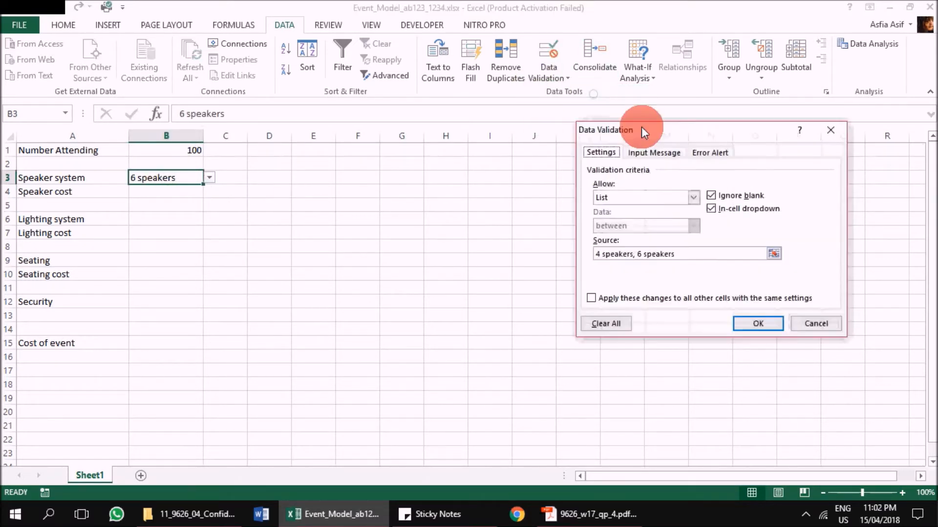
click(633, 254)
click(635, 155)
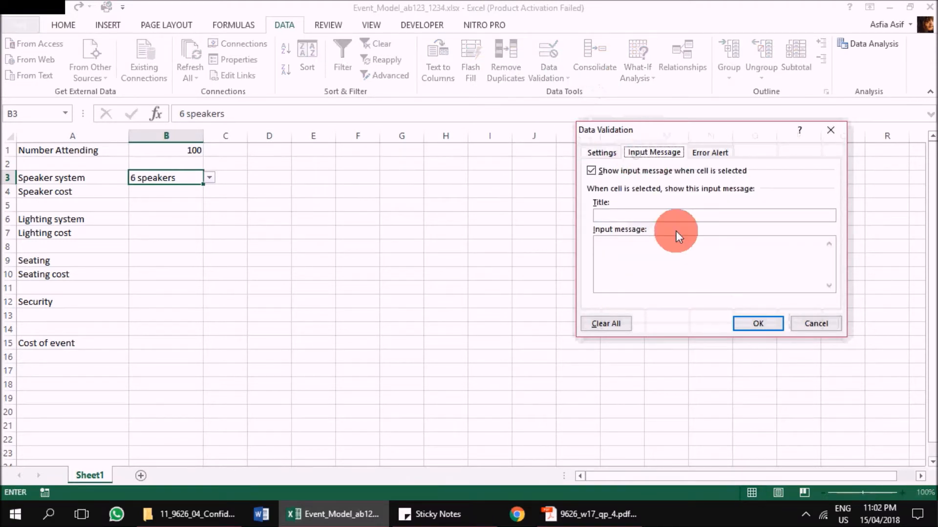
click(705, 152)
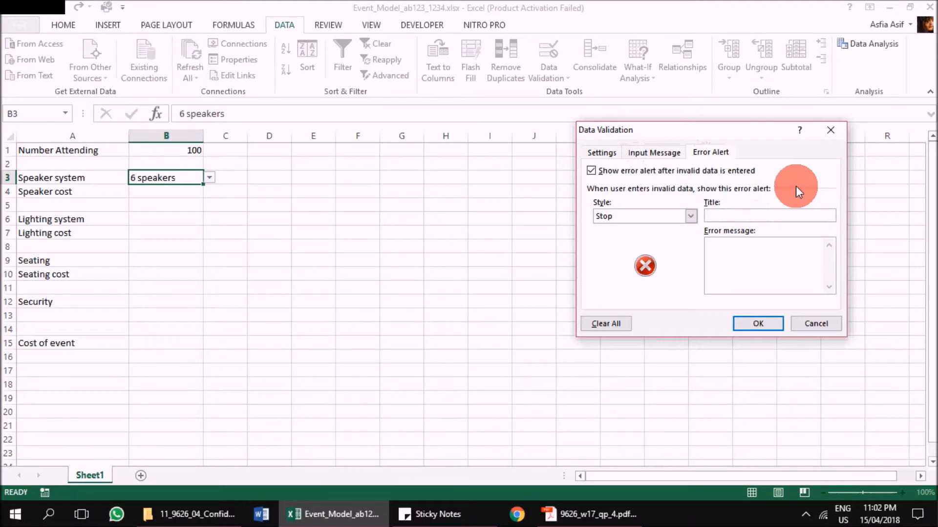
text(Wrng)
key(BackSpace)
key(BackSpace)
text(ong selection)
key(Tab)
Step: Enter the error message "Please select from provided options" for cell B3 and apply the validation
text(PLease select)
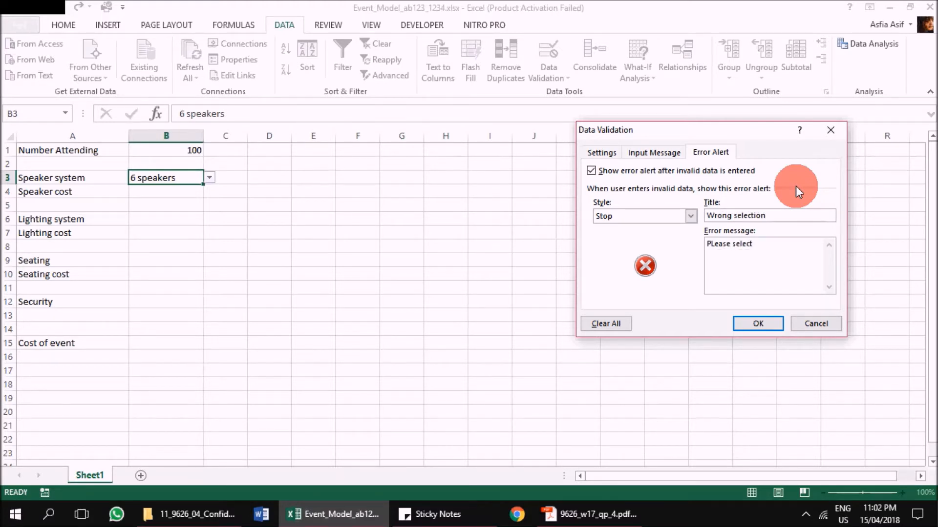
text( 1)
key(BackSpace)
text(from pl)
key(BackSpace)
text(rovided ot)
key(BackSpace)
text(ptions)
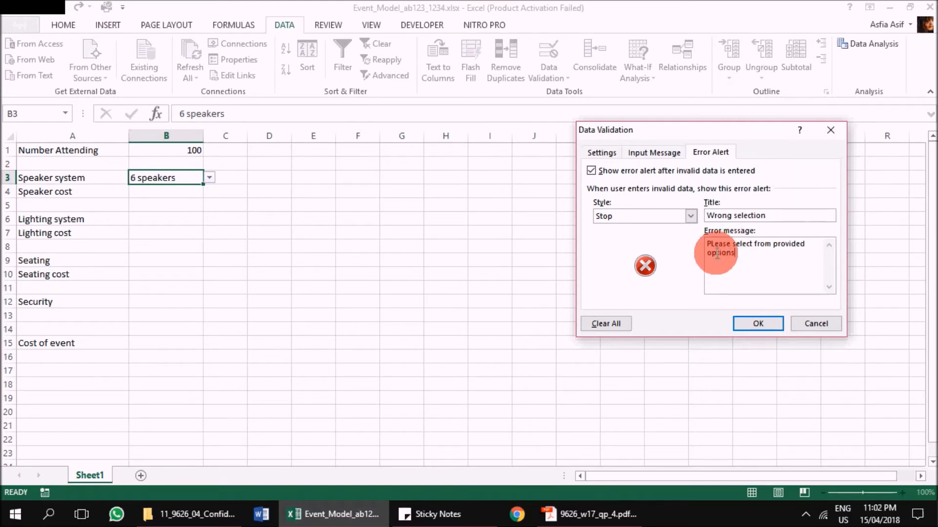
click(715, 248)
key(BackSpace)
text(l)
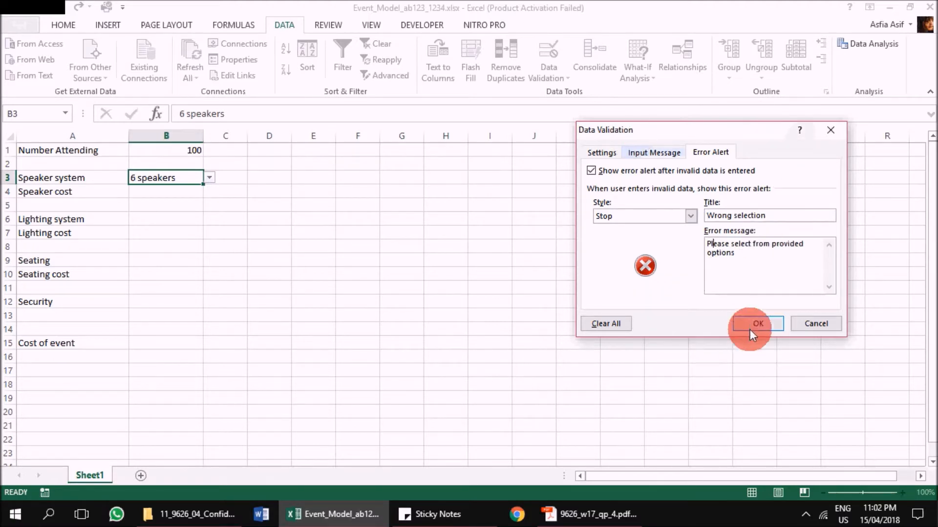
click(749, 324)
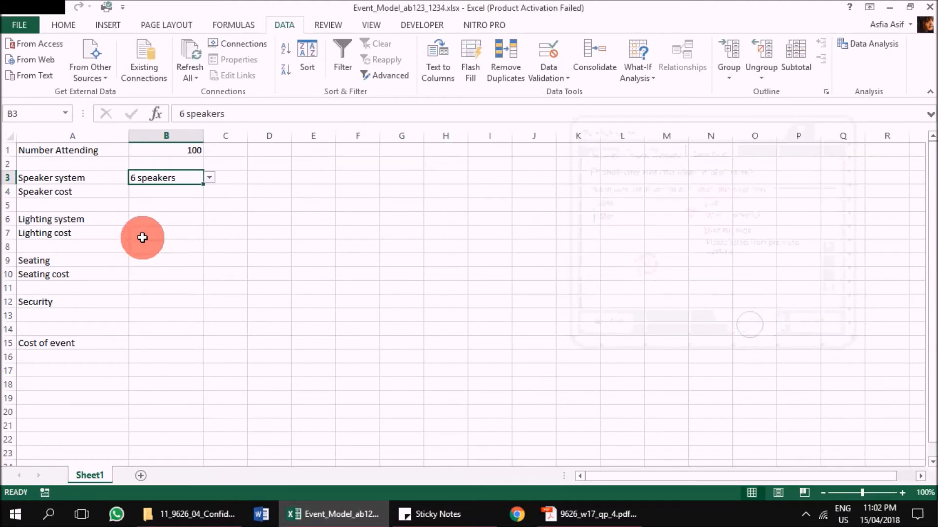
Step: Switch to the question paper in Acrobat Reader, read the speaker cost requirement for cell B4 and highlight the words "looked up"
key(alt+Tab)
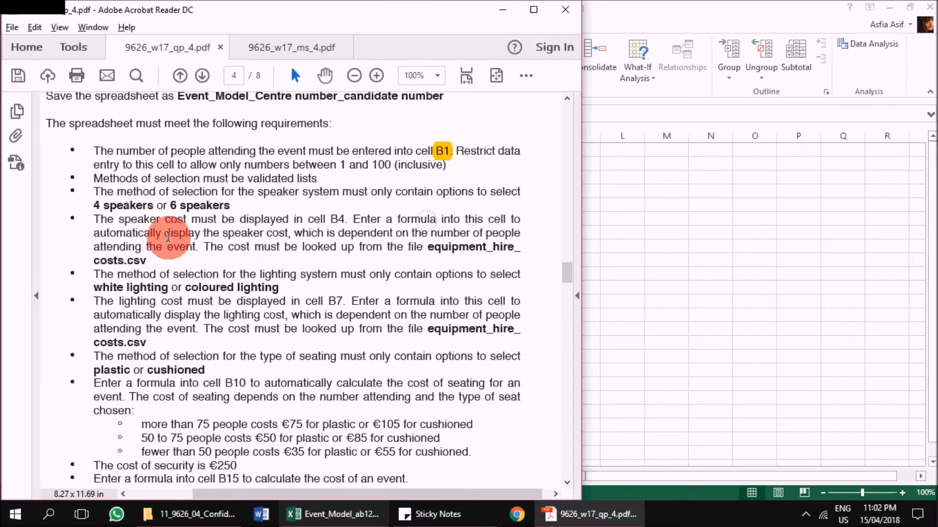
drag(292, 234, 438, 239)
click(185, 240)
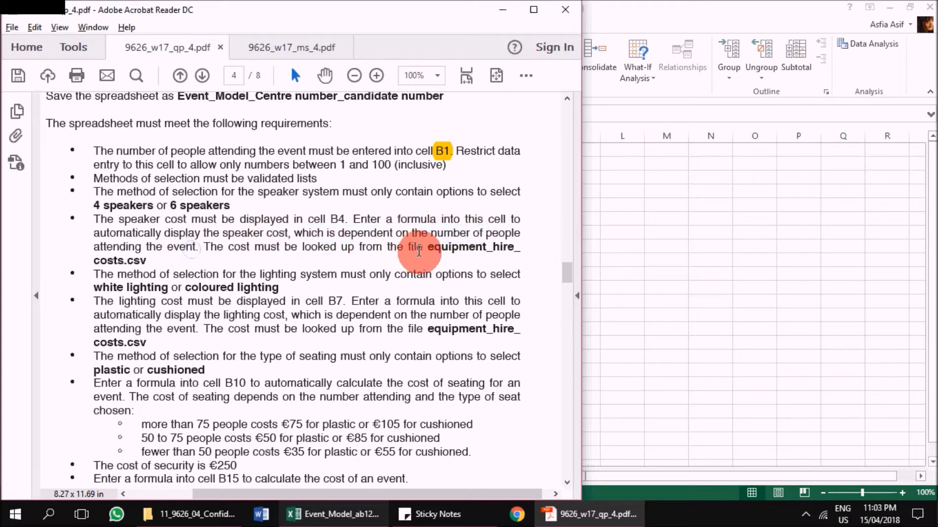
drag(428, 246, 216, 262)
click(218, 263)
drag(356, 249, 306, 248)
click(336, 249)
drag(302, 248, 356, 248)
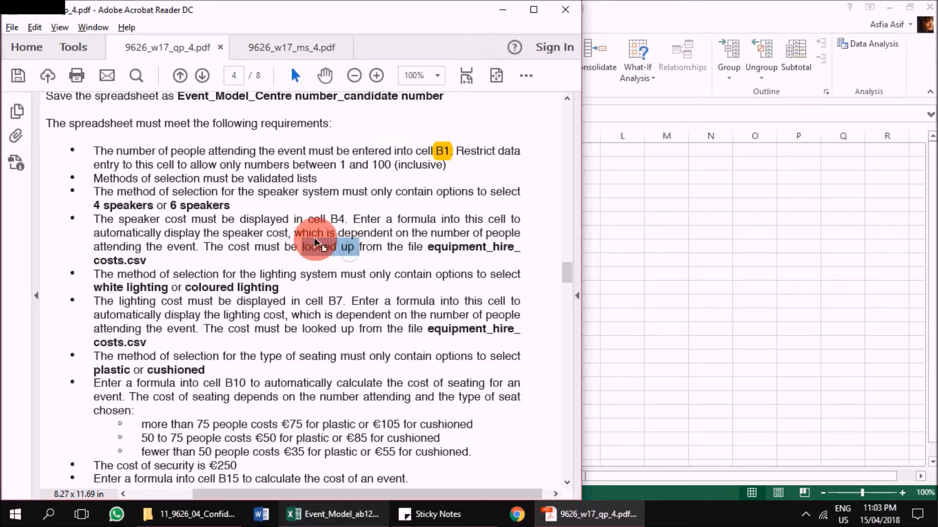
click(526, 79)
click(550, 164)
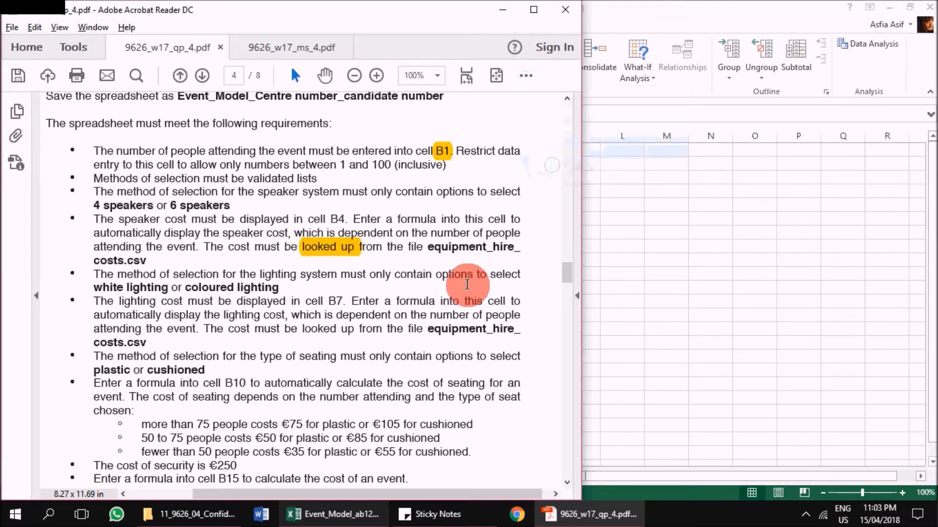
click(467, 269)
click(481, 257)
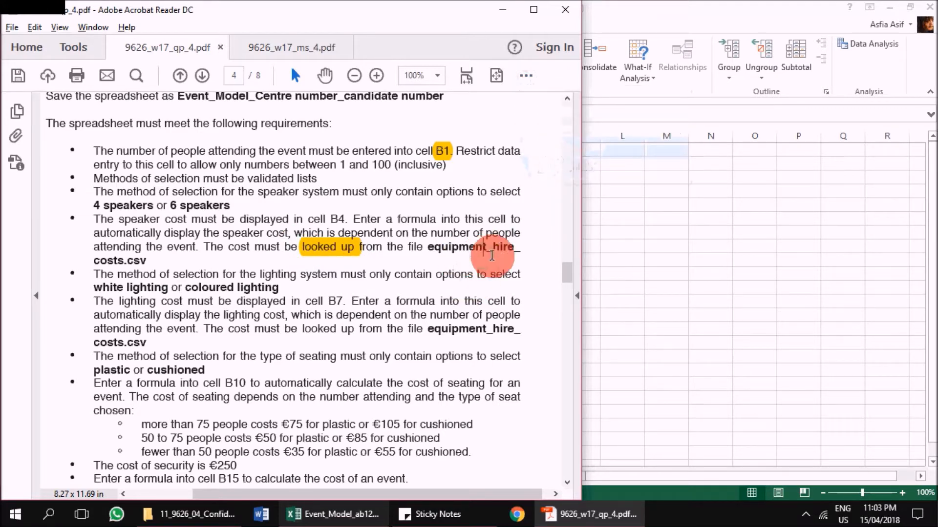
Step: Open equipment_hire_costs.csv from the source files folder and fit columns A to C to their contents
click(217, 518)
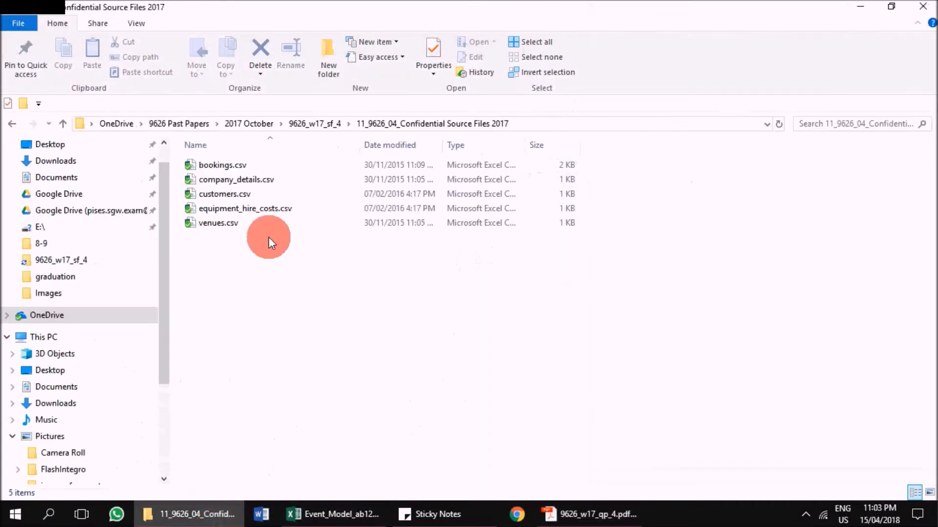
double_click(271, 211)
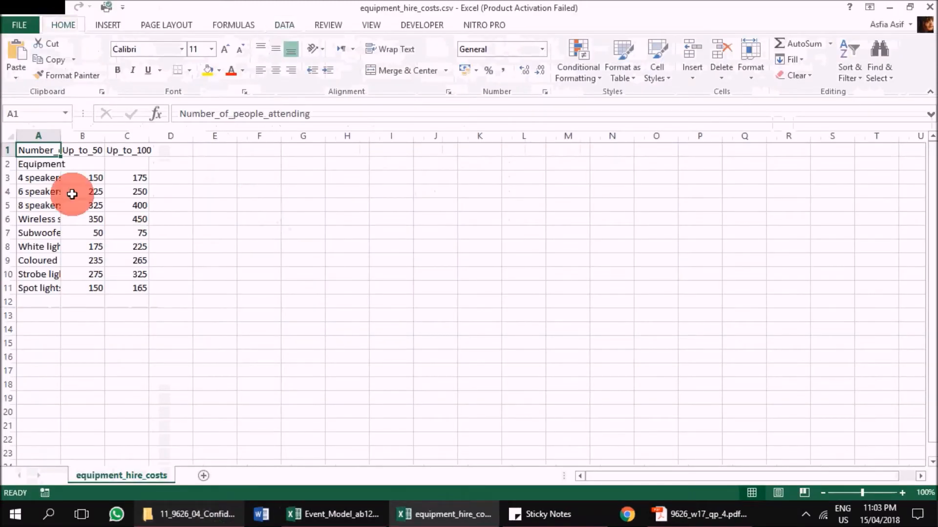
drag(48, 136, 147, 131)
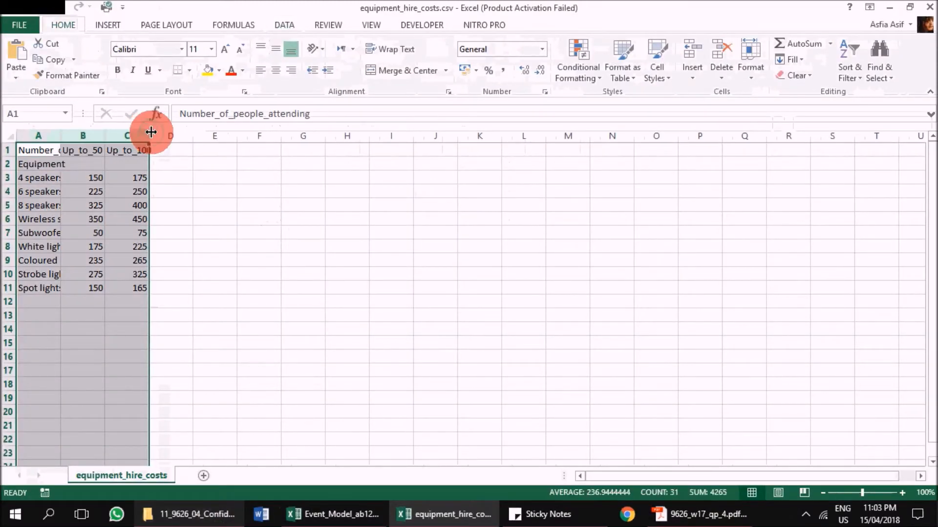
double_click(149, 132)
Step: Examine the attendance headings and the speaker rows of the equipment hire costs table
click(103, 153)
click(94, 180)
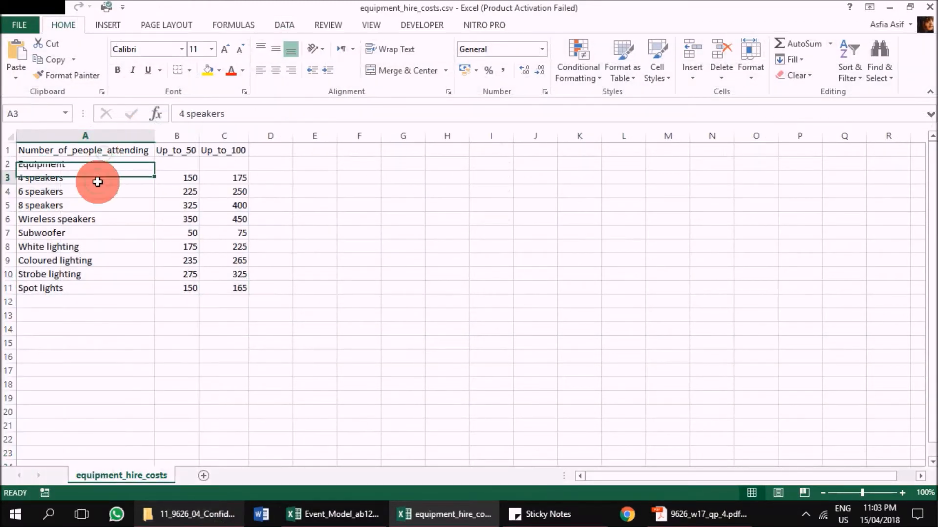
click(176, 150)
click(207, 150)
click(176, 180)
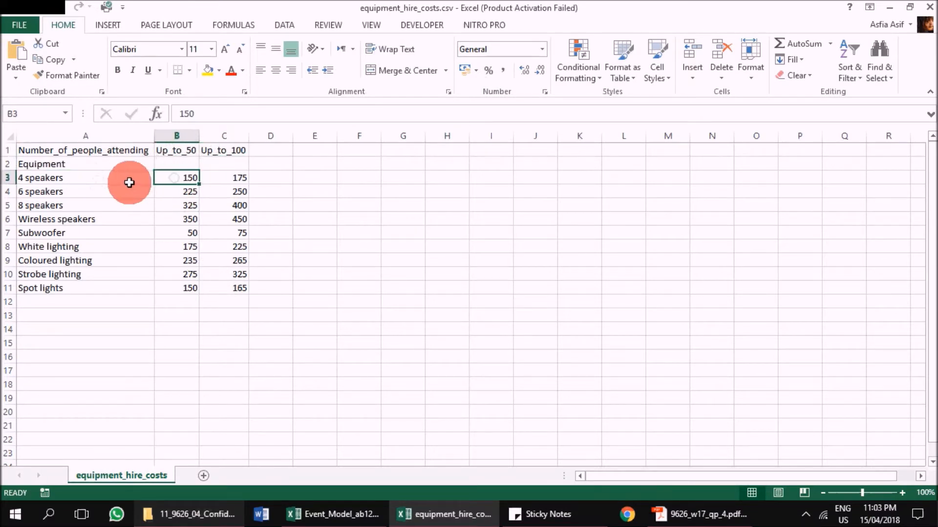
click(127, 180)
click(125, 208)
key(alt+Tab)
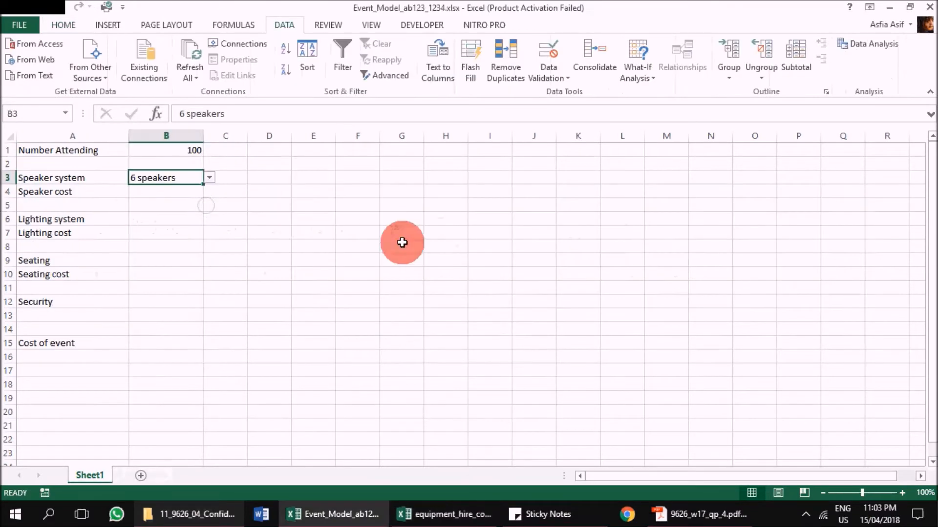
click(679, 514)
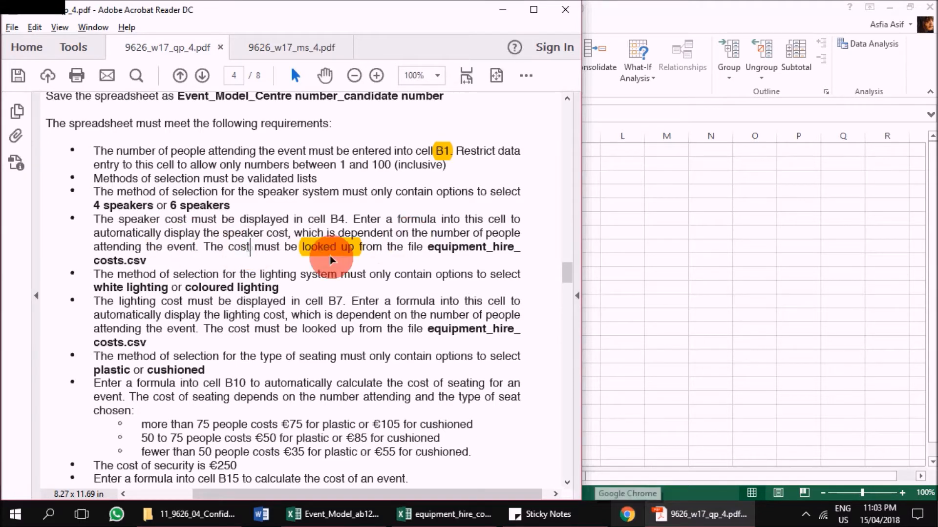
key(alt+Tab)
click(156, 190)
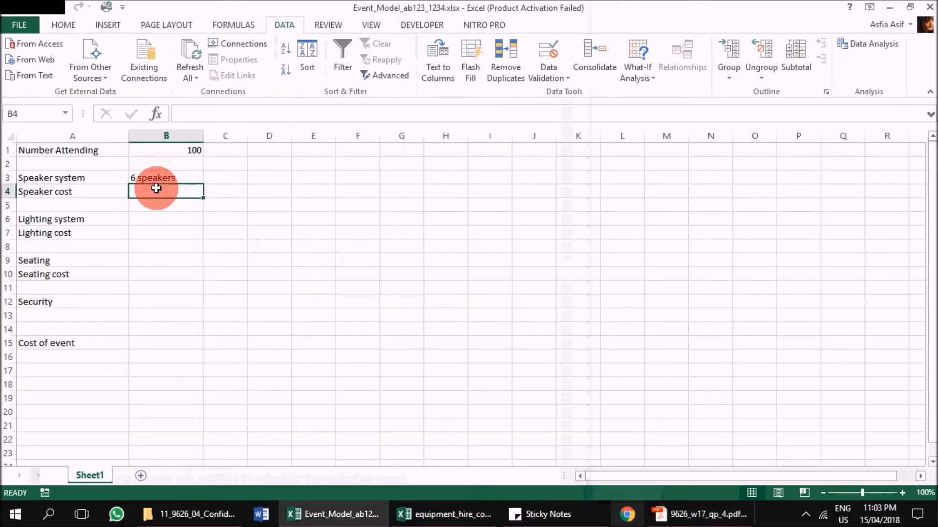
text(=v)
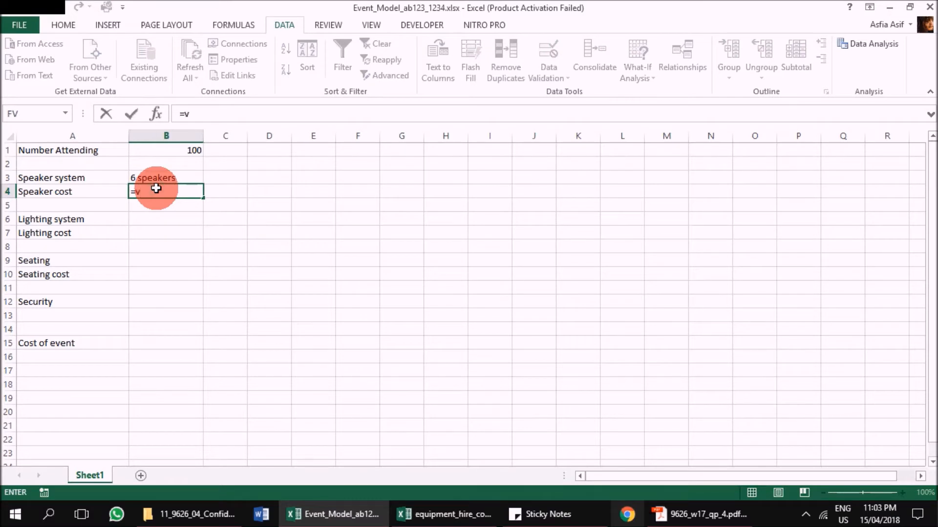
key(Escape)
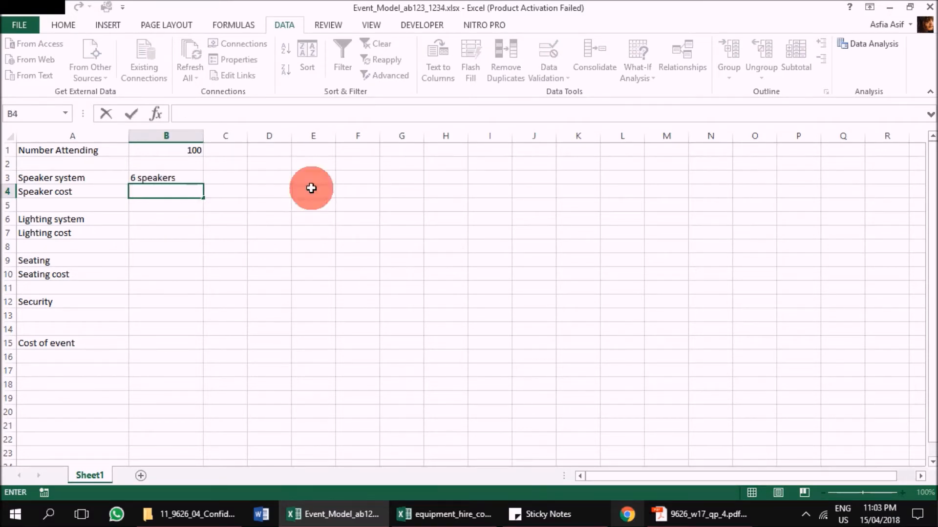
Step: Return to equipment_hire_costs.csv and compare the hire costs of the speaker options in both attendance columns
click(445, 514)
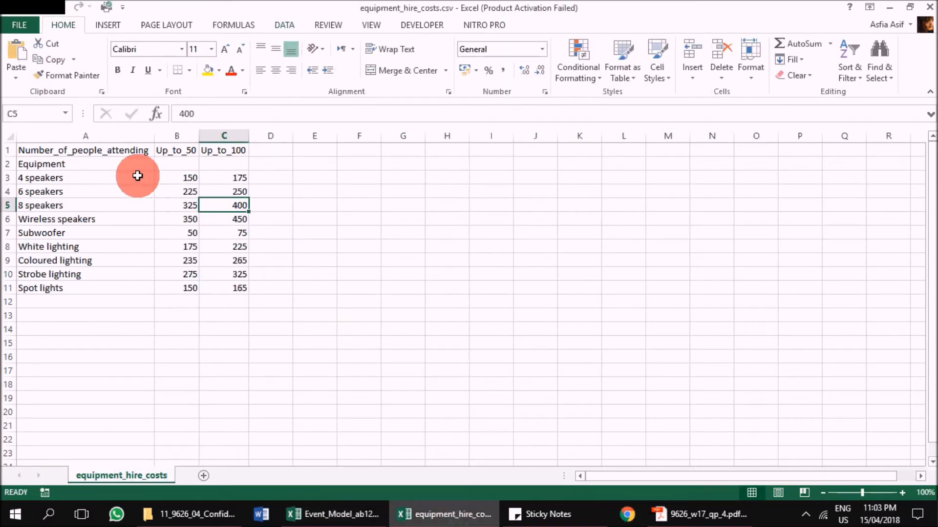
click(180, 177)
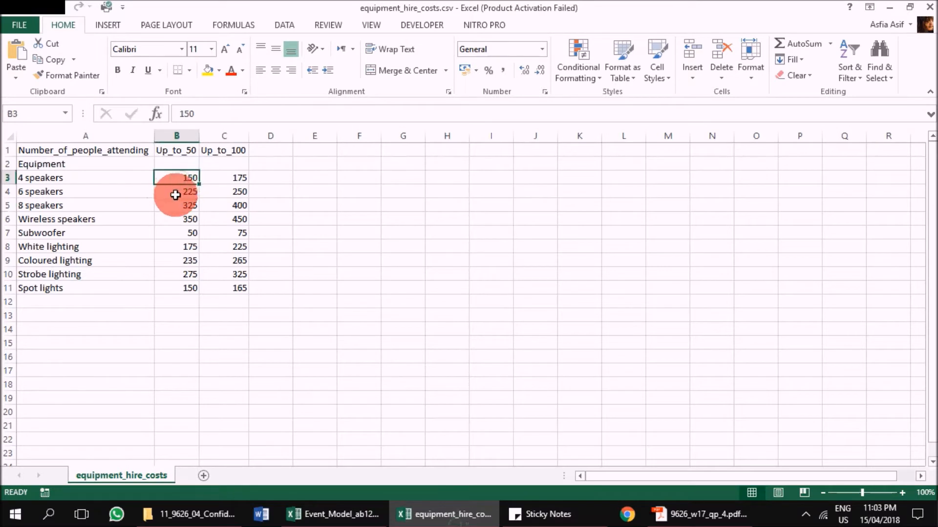
click(176, 191)
click(176, 204)
click(182, 179)
click(182, 191)
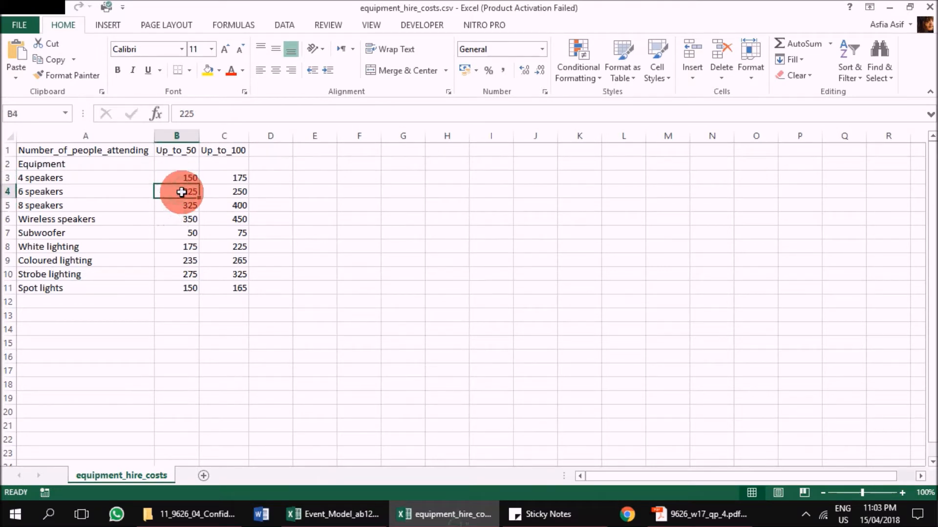
click(232, 192)
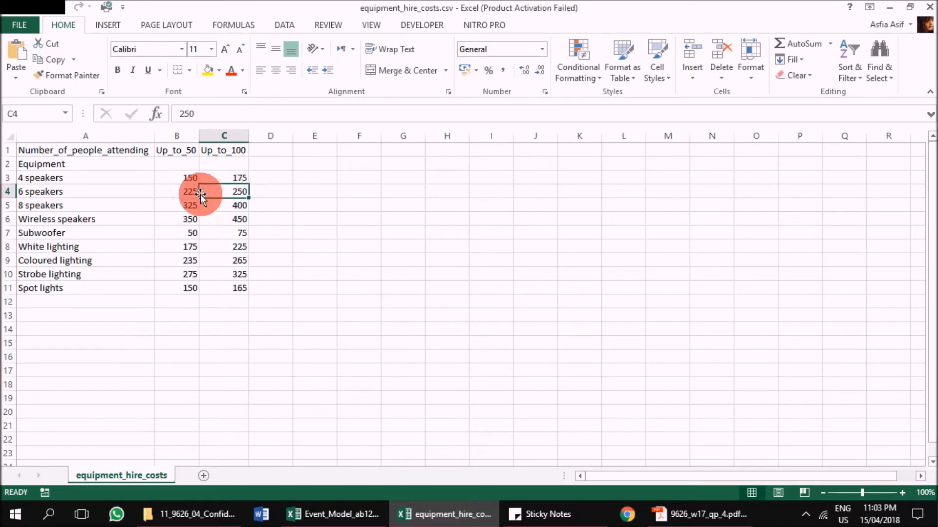
click(178, 179)
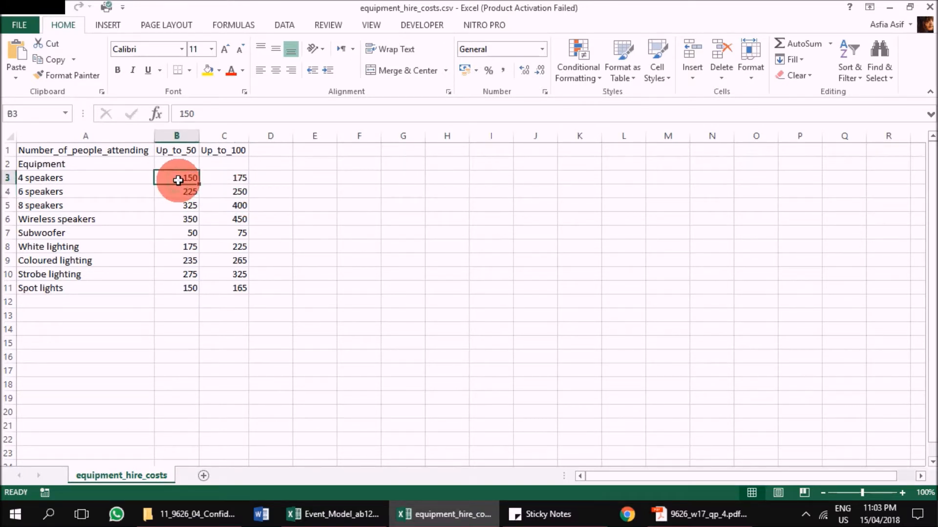
click(139, 166)
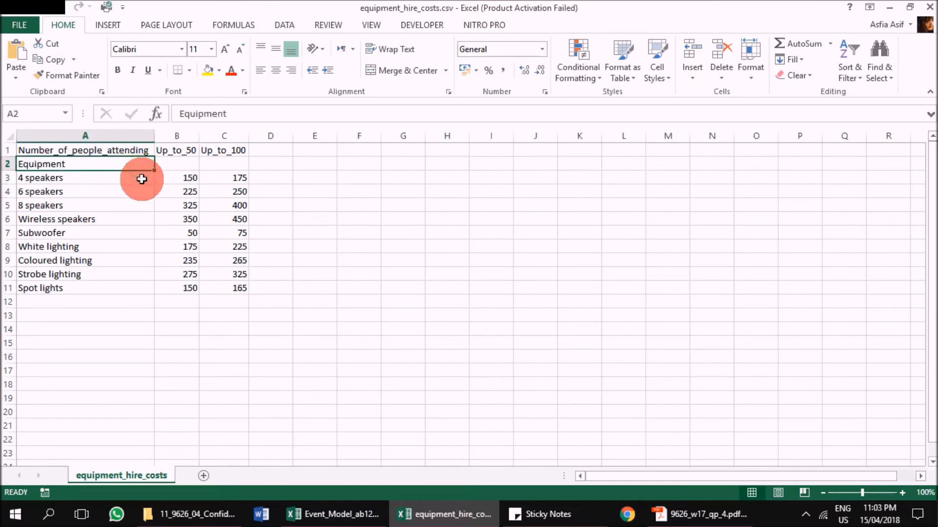
click(140, 178)
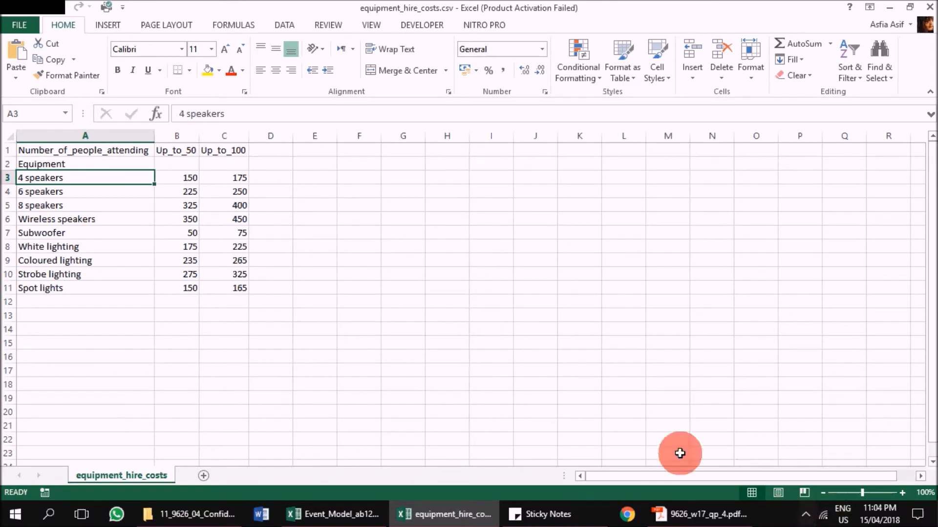
click(806, 516)
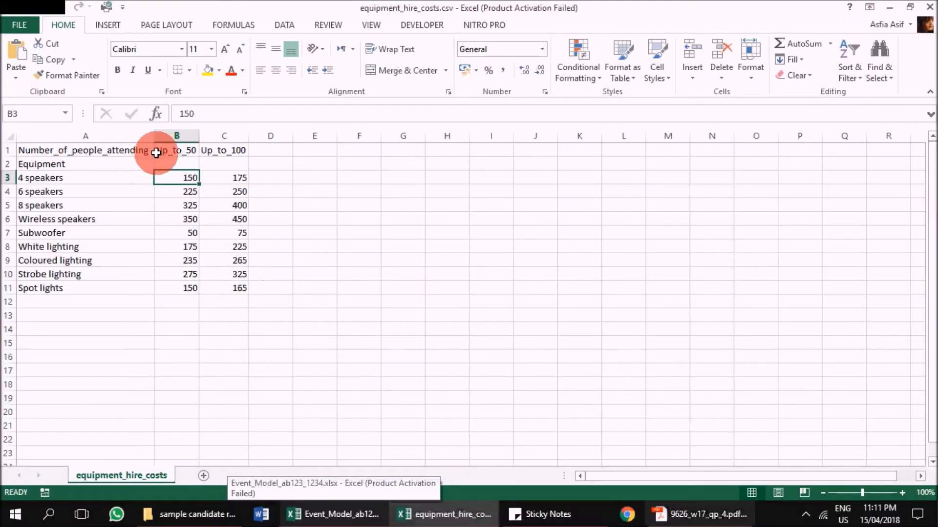
Step: Check how the Up_to_50 and Up_to_100 headings determine the cost of 4 speakers and 6 speakers
click(179, 149)
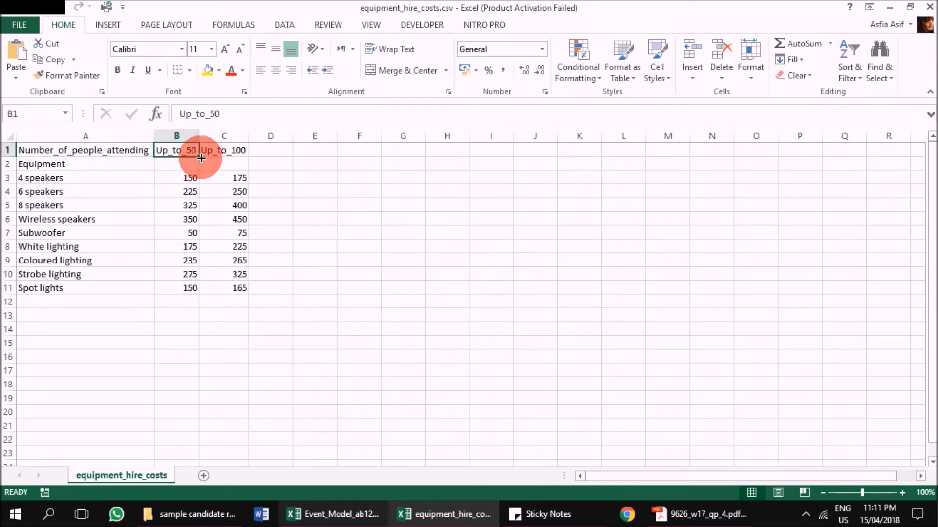
click(188, 181)
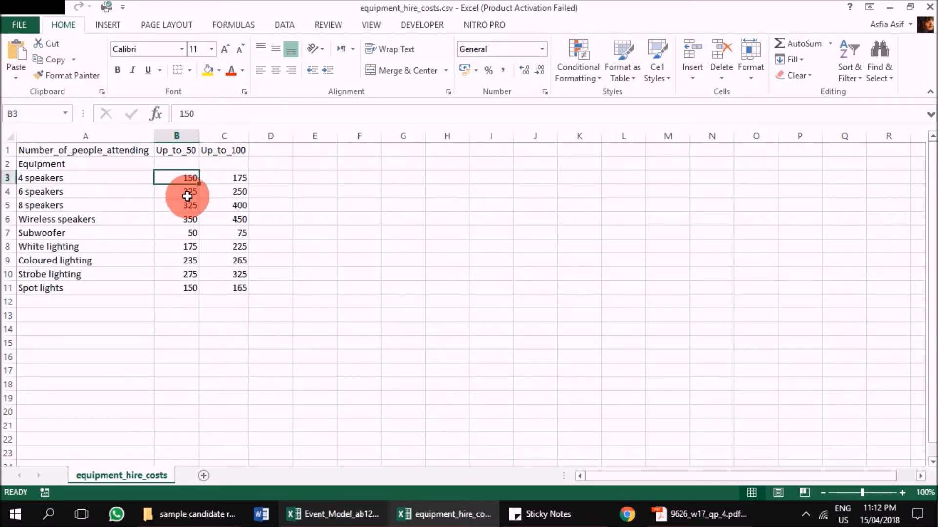
click(224, 149)
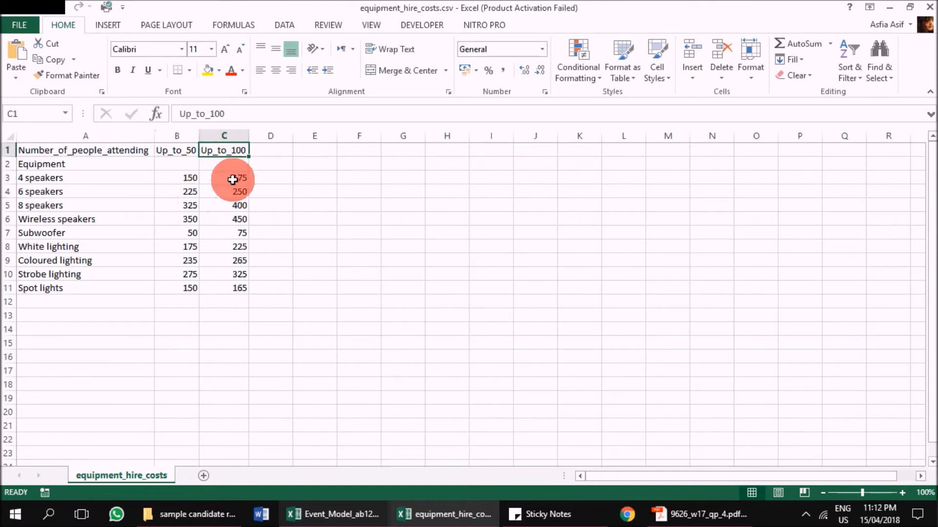
click(233, 179)
click(208, 190)
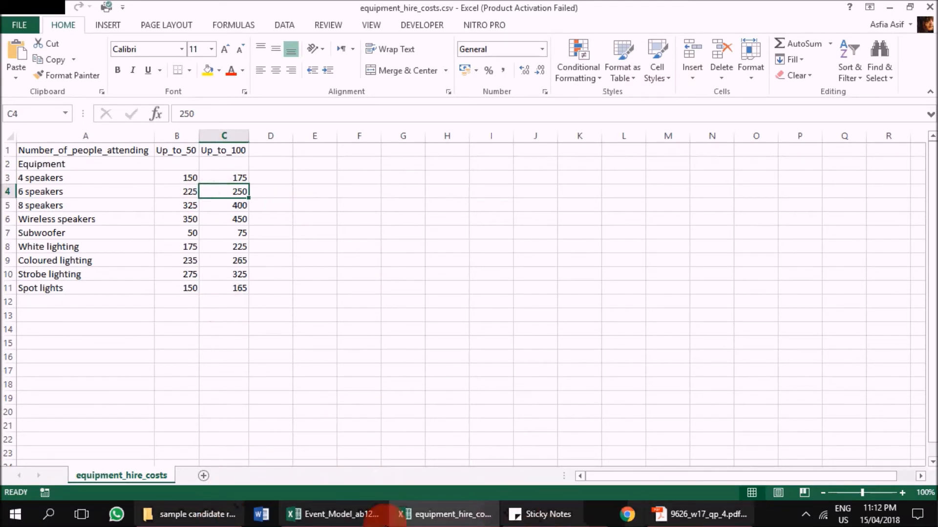
Step: Return to Event_Model_ab123_1234.xlsx and review the Number Attending, Speaker system and Speaker cost cells that the cost lookup depends on
click(356, 518)
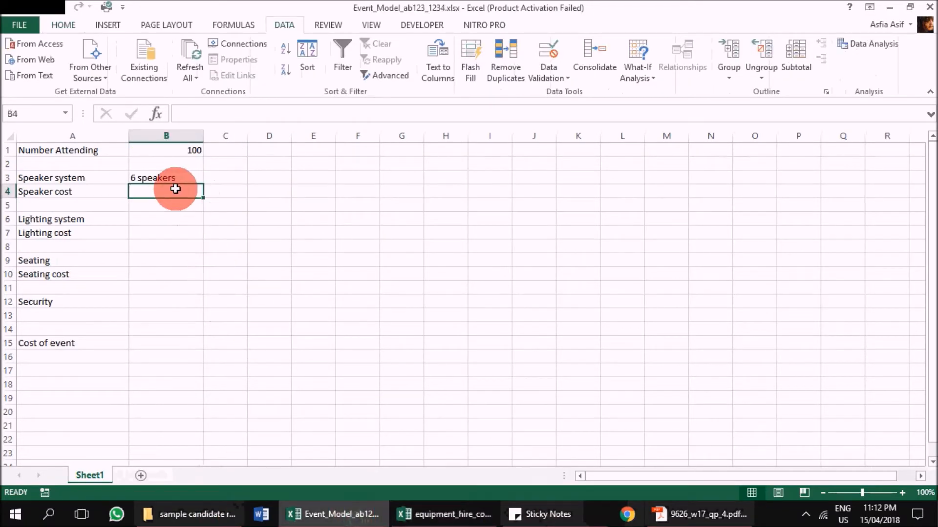
click(171, 150)
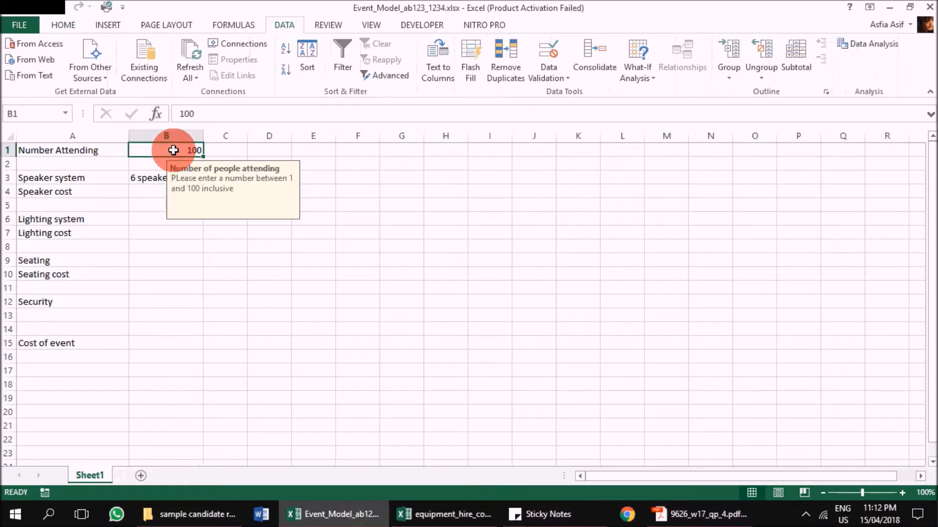
click(147, 179)
click(180, 191)
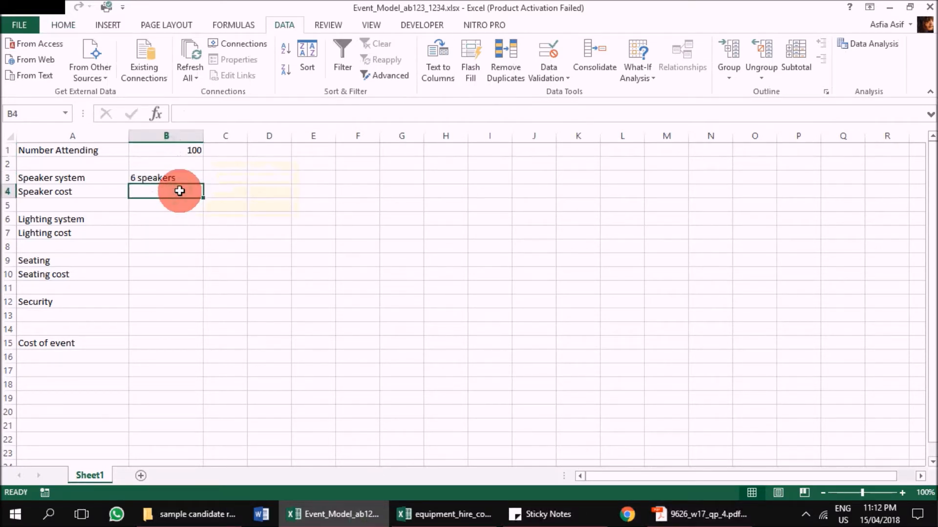
click(184, 176)
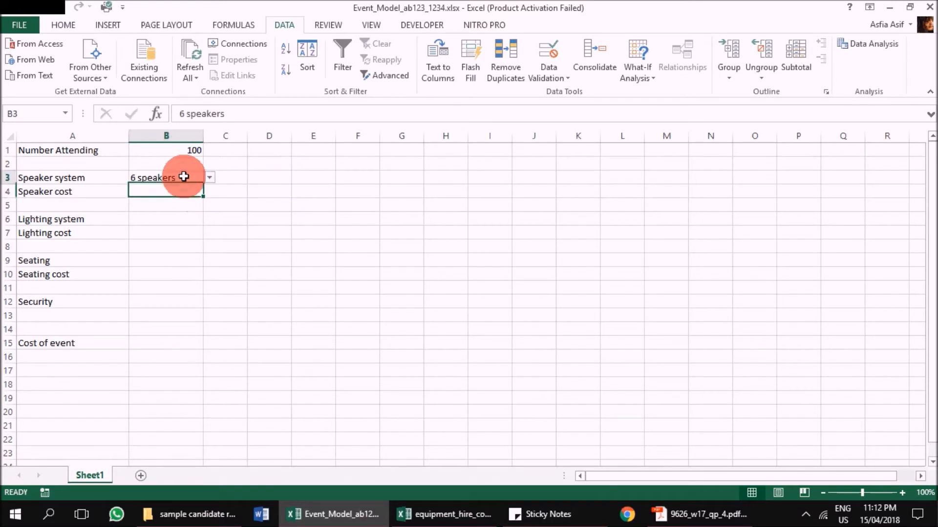
click(184, 150)
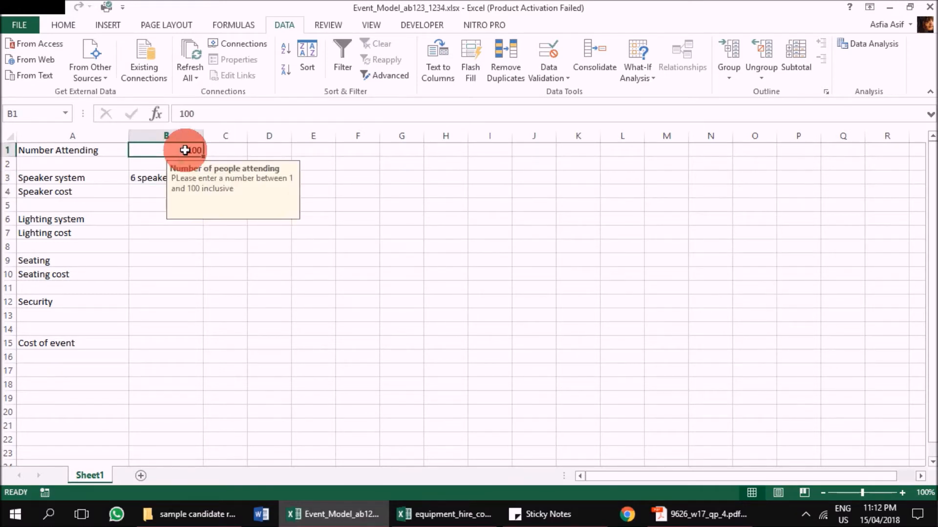
click(805, 515)
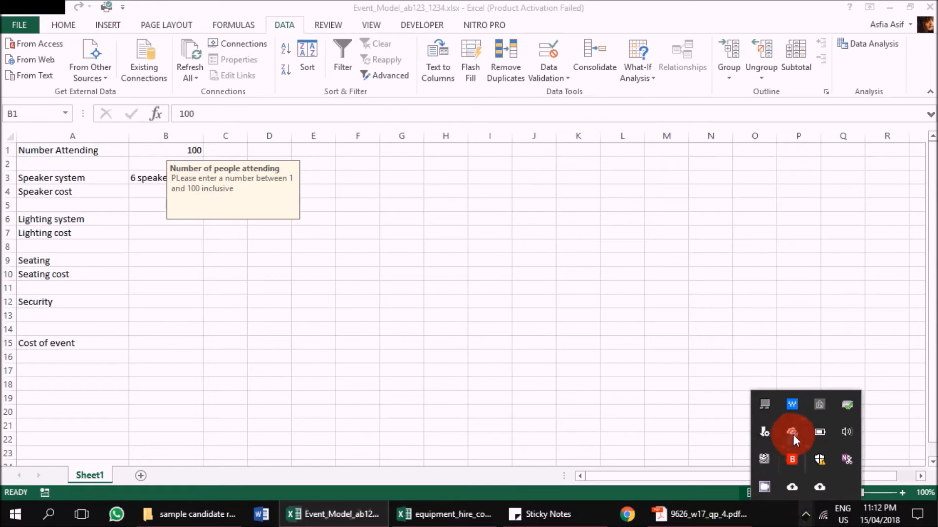
click(765, 486)
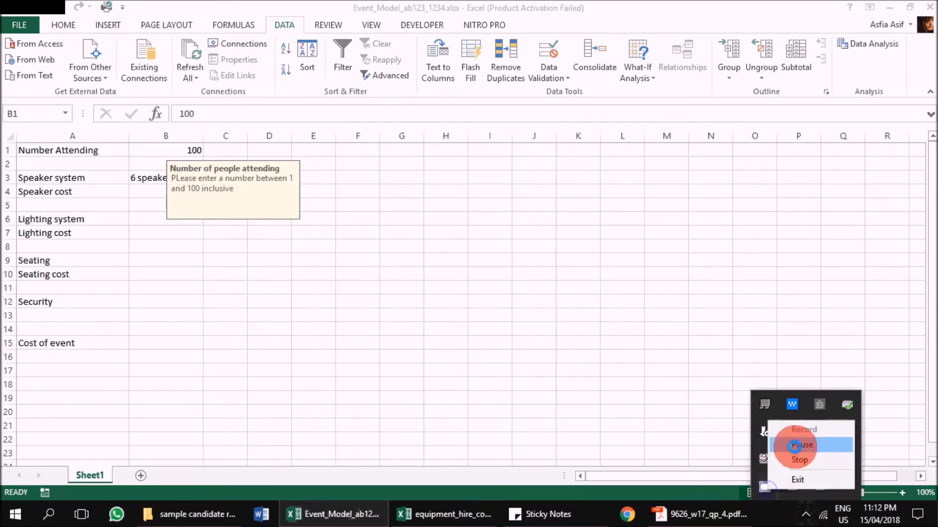
click(790, 445)
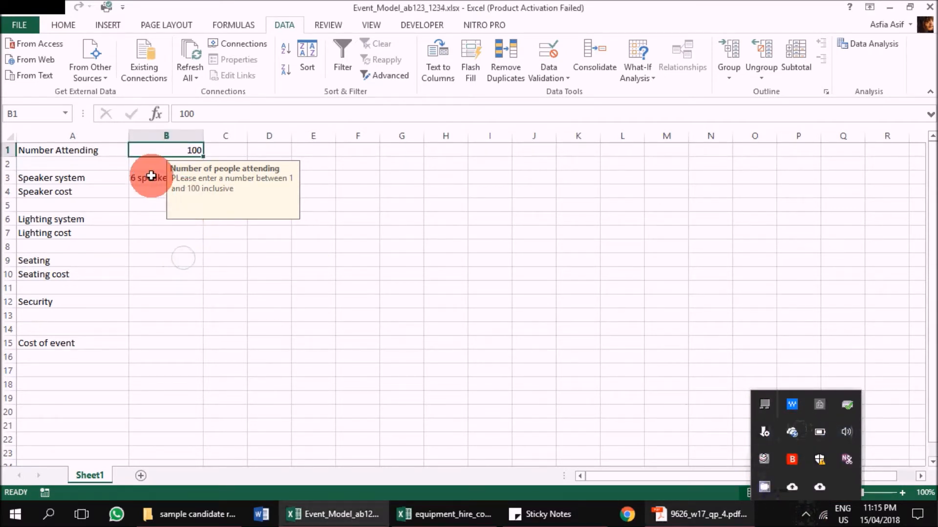
Step: Compare the Number Attending and Speaker system entries with the 6 speakers costs under Up_to_50 and Up_to_100 in equipment_hire_costs.csv
click(153, 177)
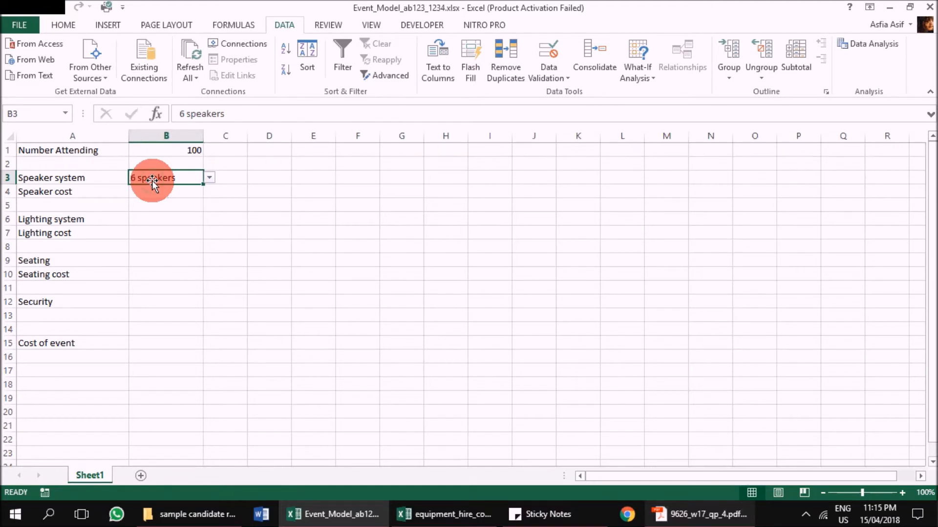
click(469, 514)
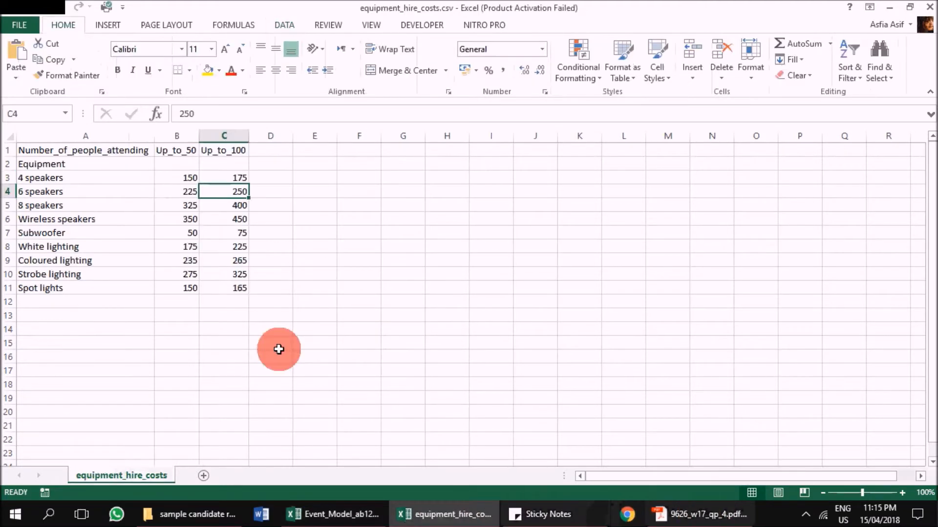
click(175, 192)
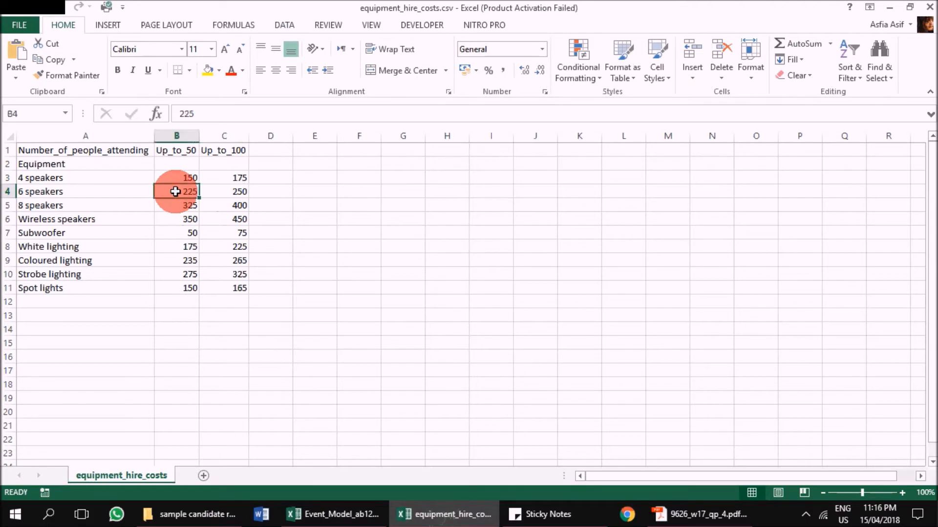
click(342, 515)
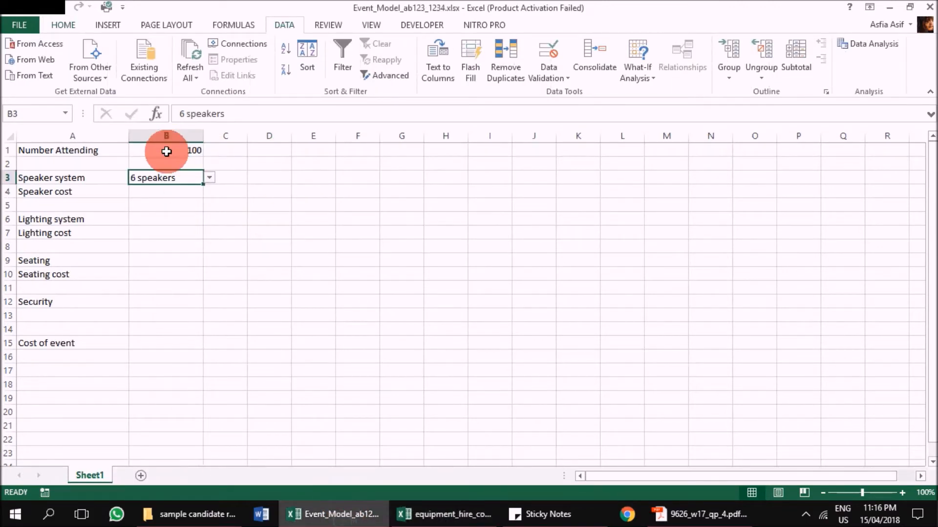
click(166, 152)
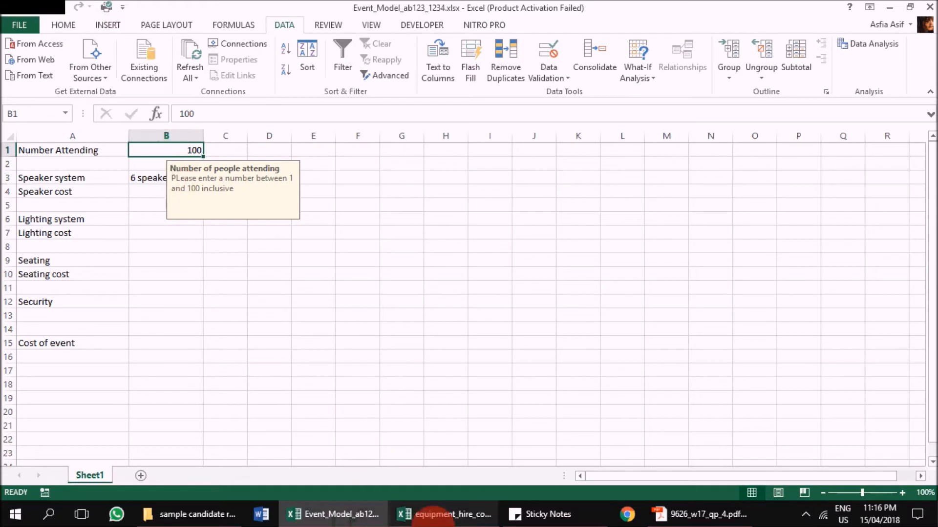
click(143, 178)
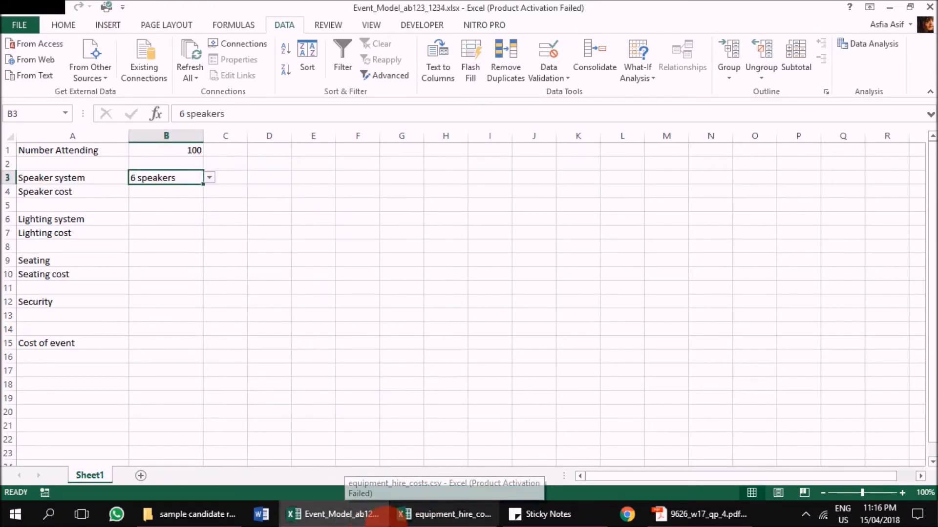
click(398, 515)
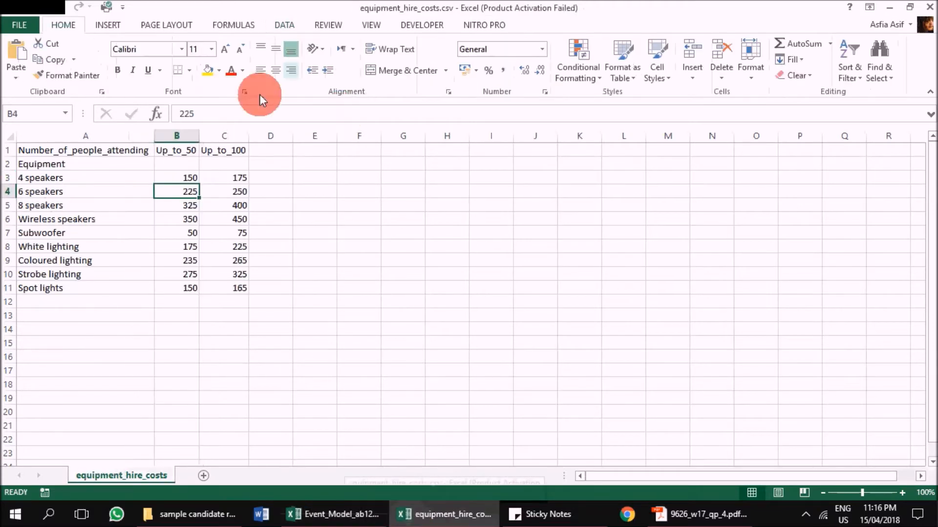
click(231, 152)
click(234, 192)
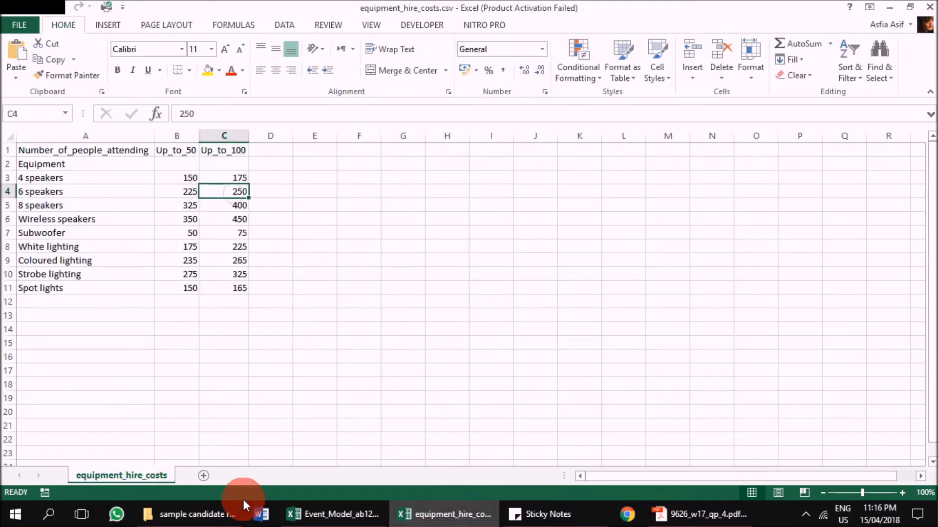
Step: In the event model workbook, begin an IF formula in B4 with the logical test B1<=50
click(350, 515)
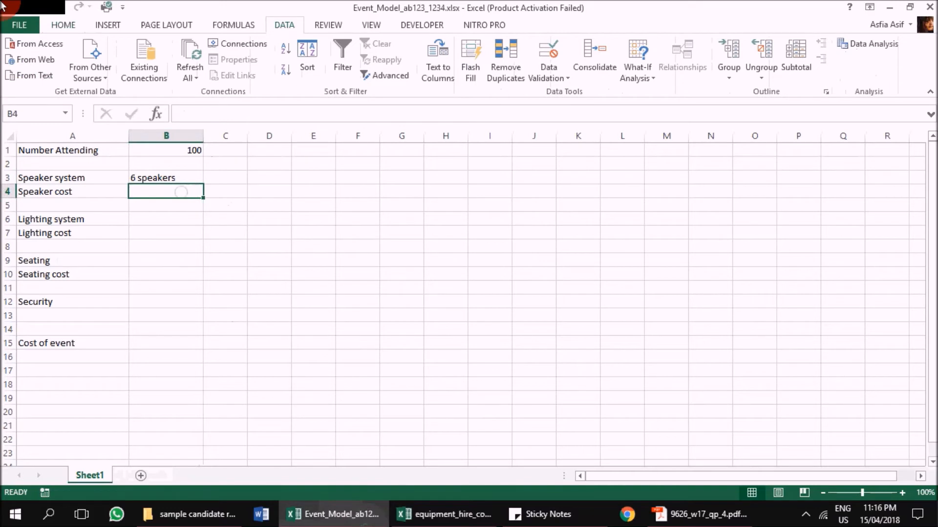
click(6, 74)
text(=i)
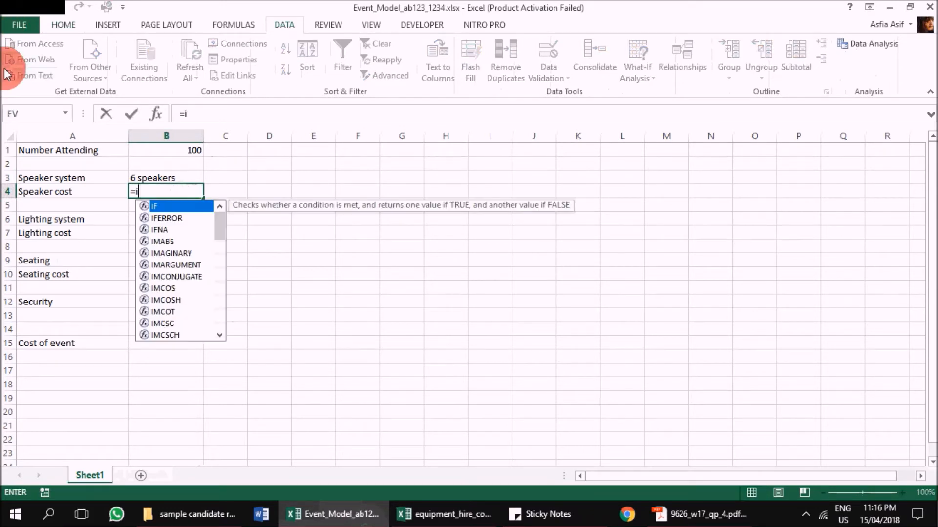
text(f)
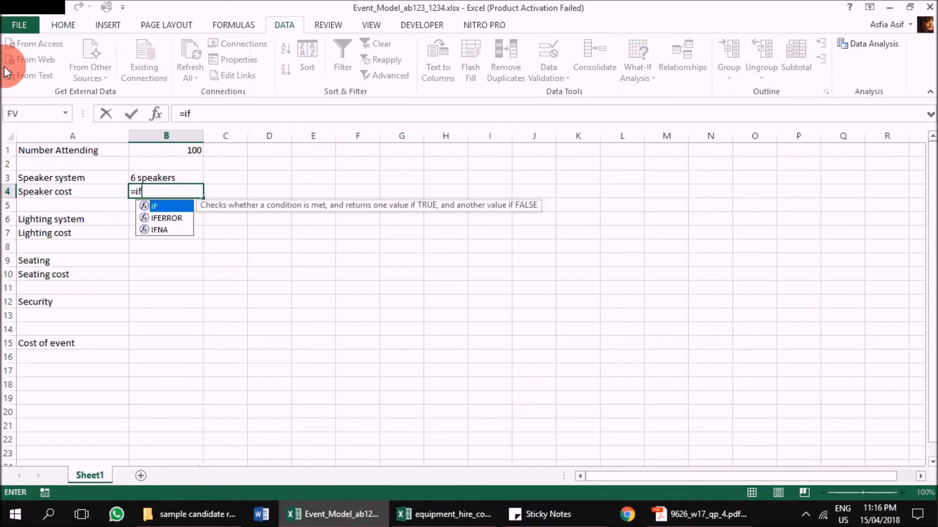
double_click(174, 205)
click(171, 150)
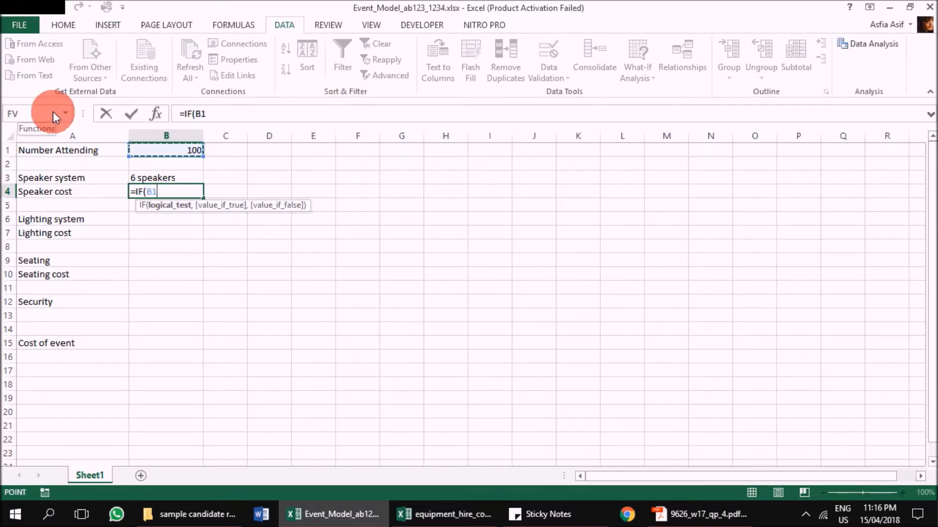
text(<=5)
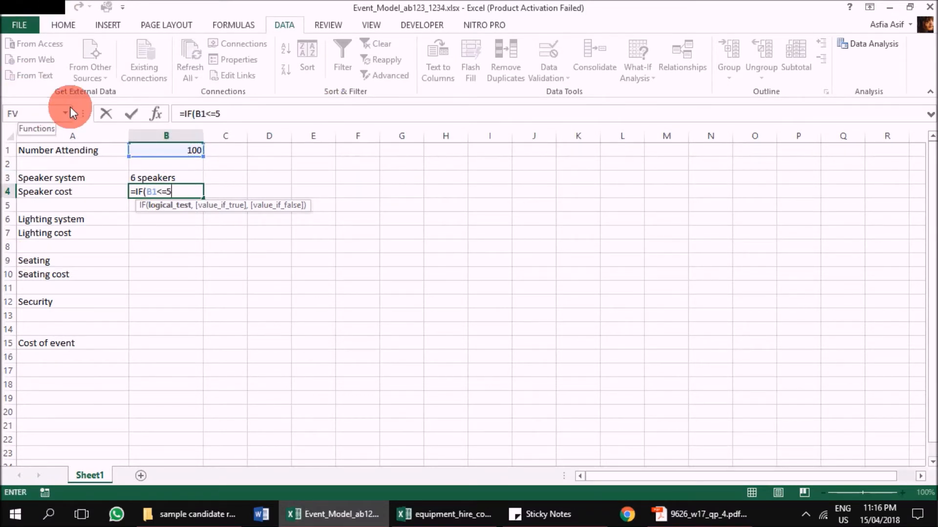
text(0,)
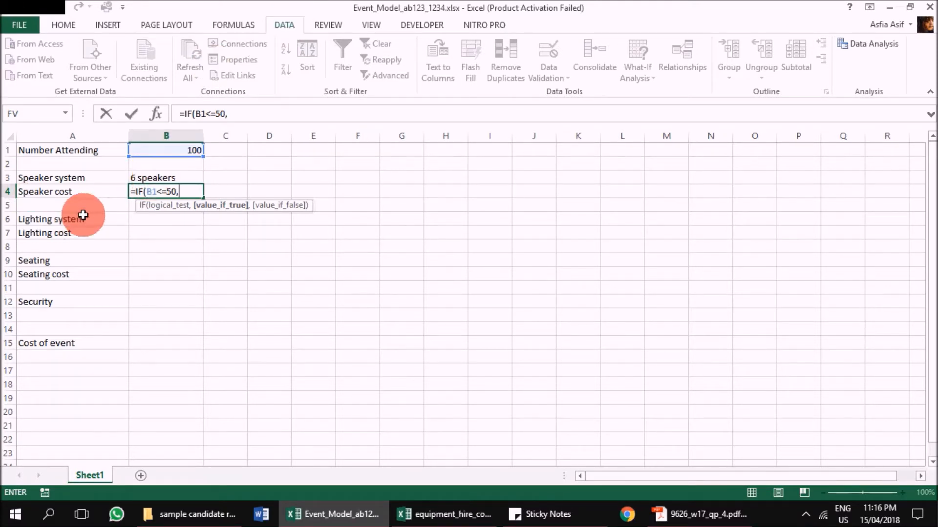
Step: Add a VLOOKUP as the IF formula's value-if-true, using the speaker system in B3 as the lookup value
text(vlo)
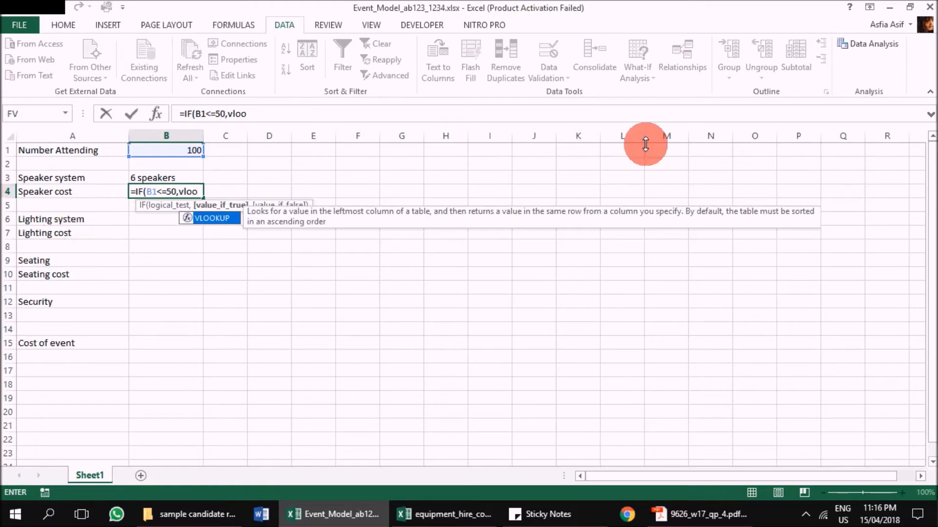
text(o)
double_click(220, 219)
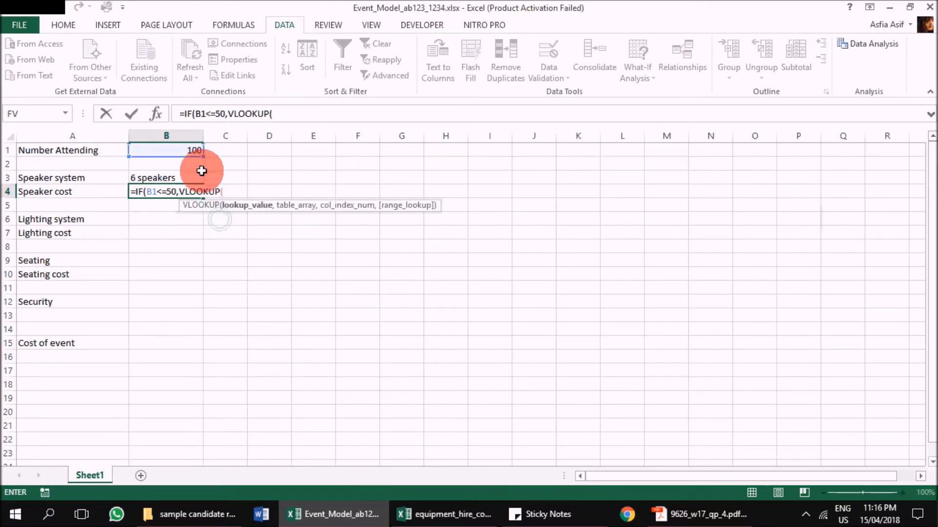
click(147, 178)
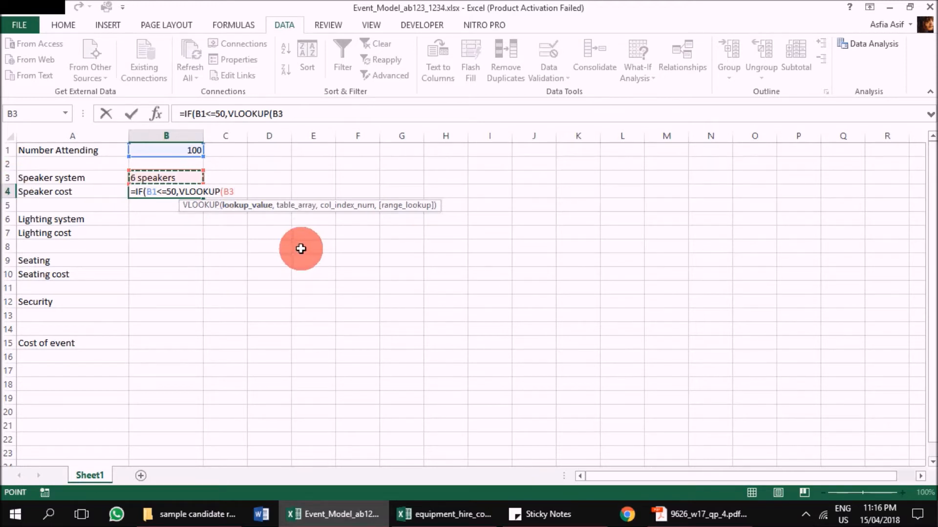
click(454, 517)
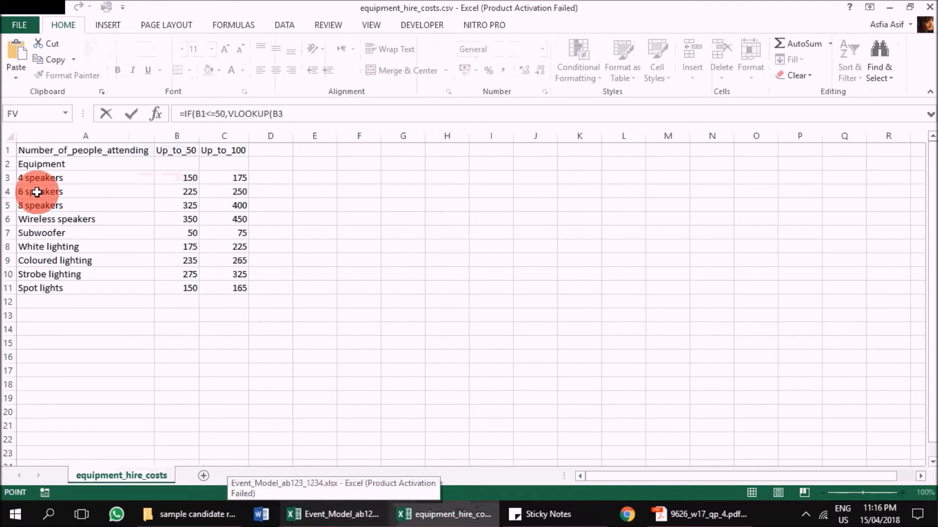
click(367, 512)
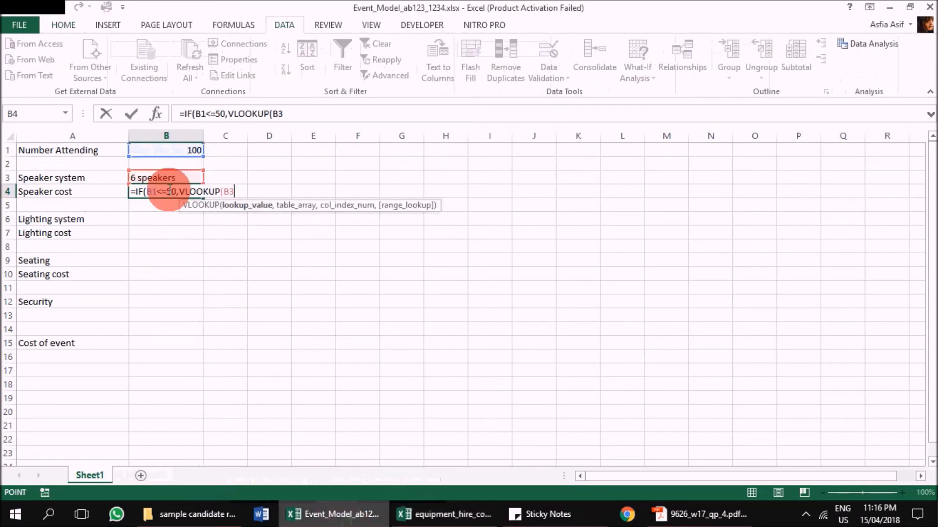
text(,)
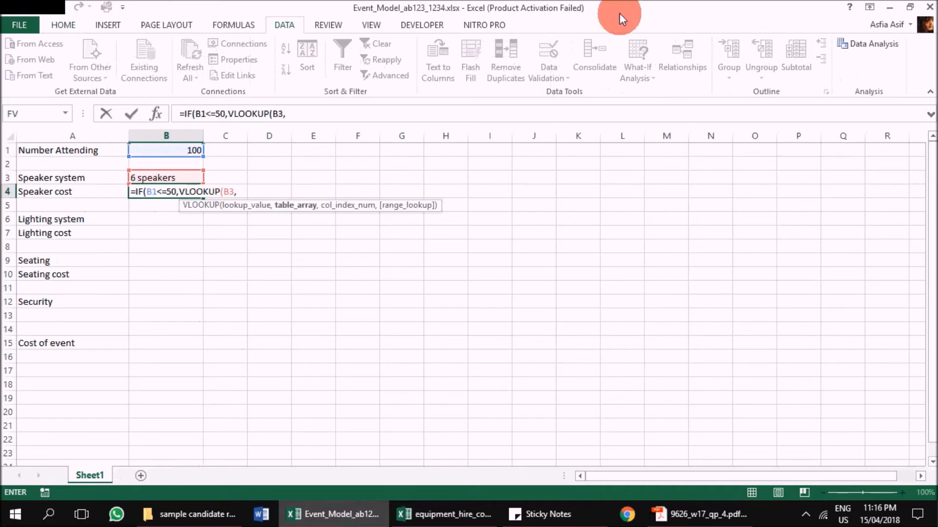
Step: Set the VLOOKUP's table array to $A$3:$C$11 in equipment_hire_costs.csv and check which table column holds the Up_to_50 costs
click(464, 518)
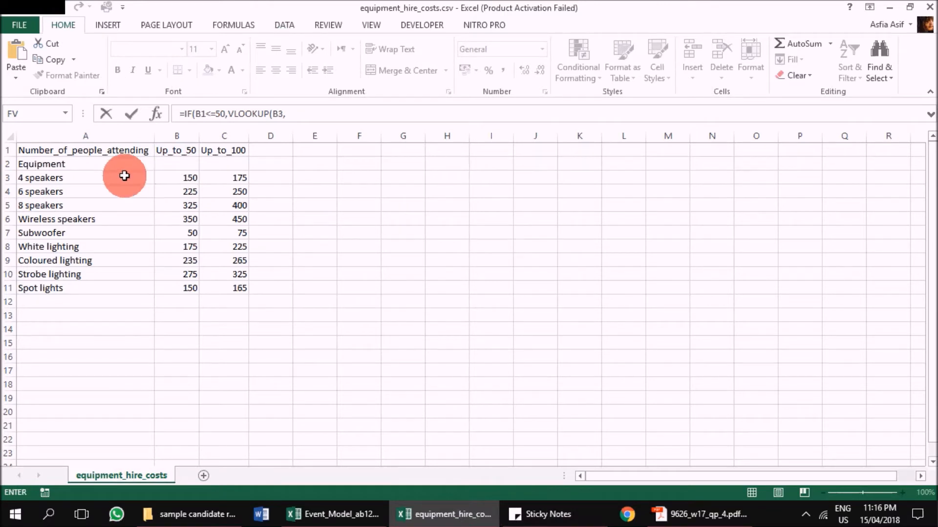
drag(113, 178, 218, 186)
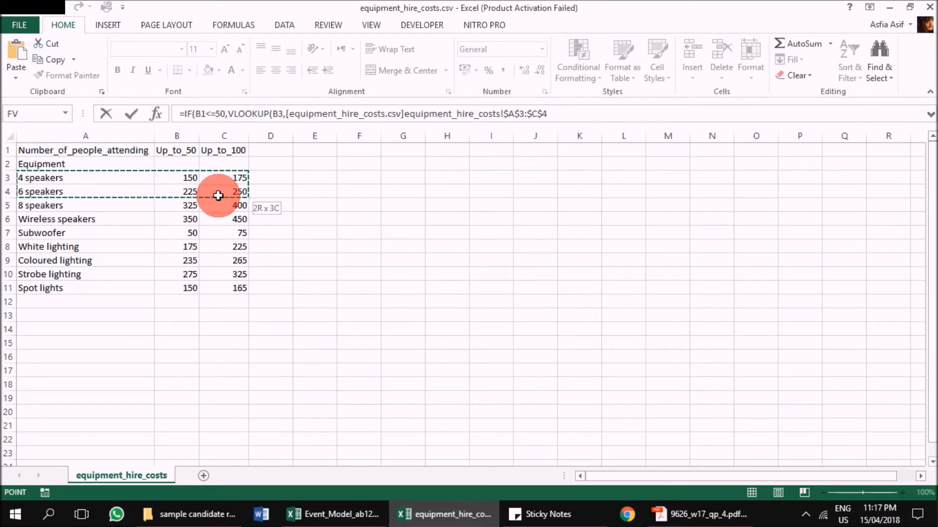
drag(218, 196, 216, 290)
click(309, 518)
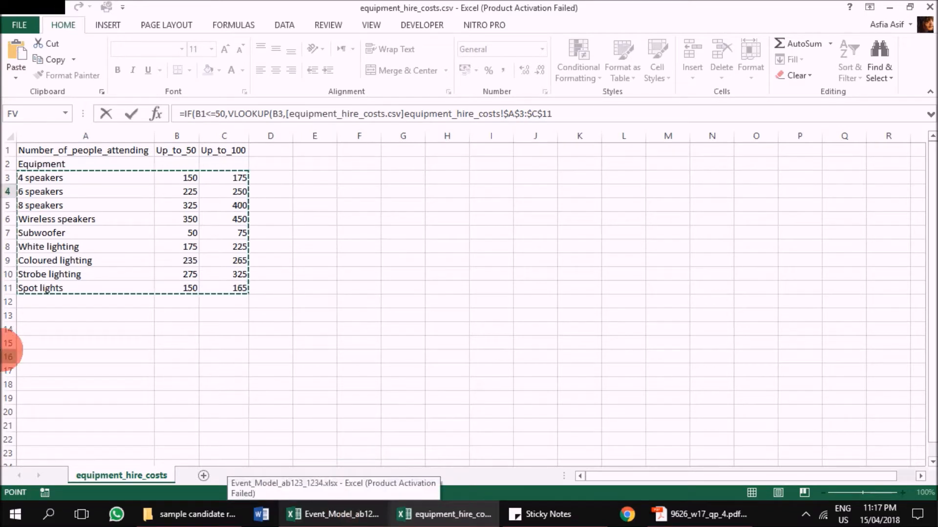
text(,)
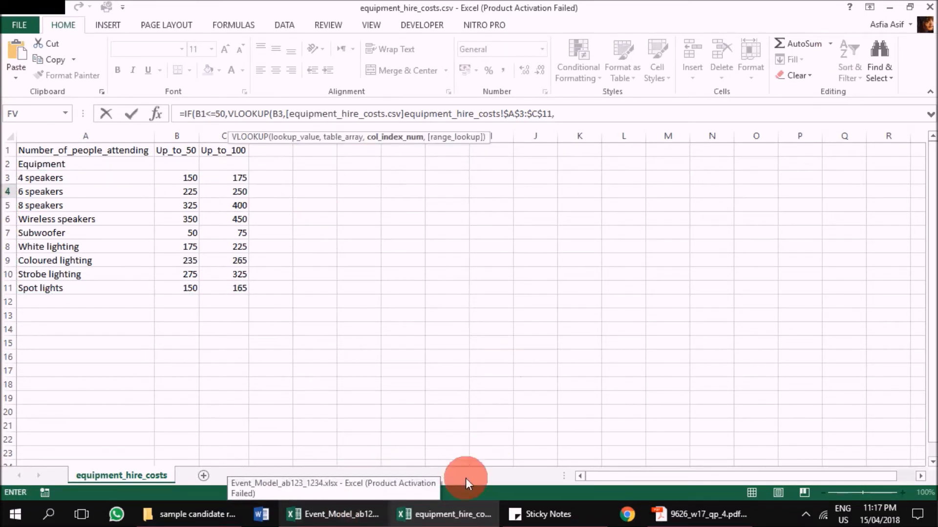
click(318, 513)
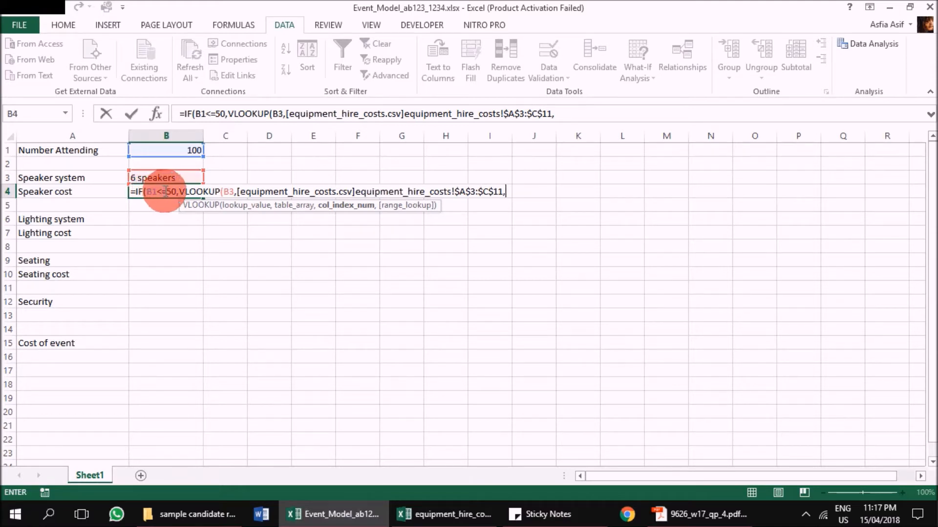
click(456, 514)
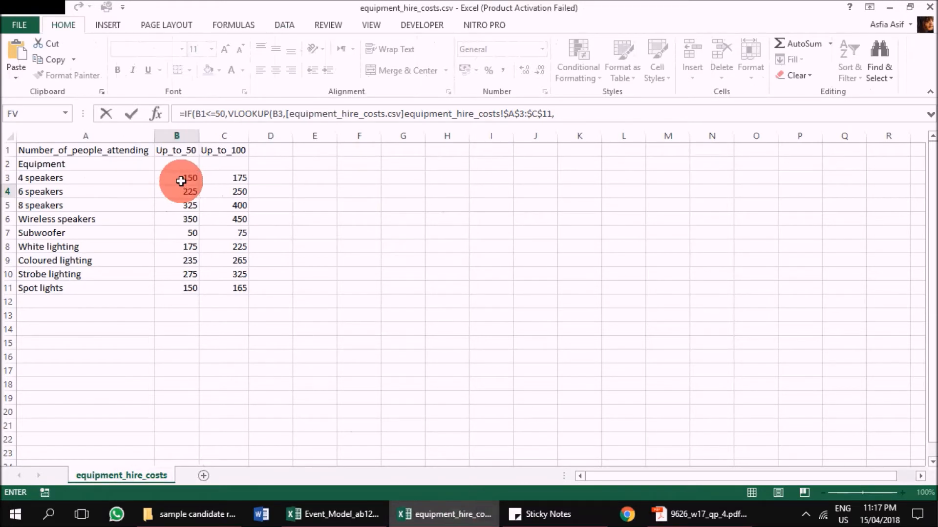
click(342, 513)
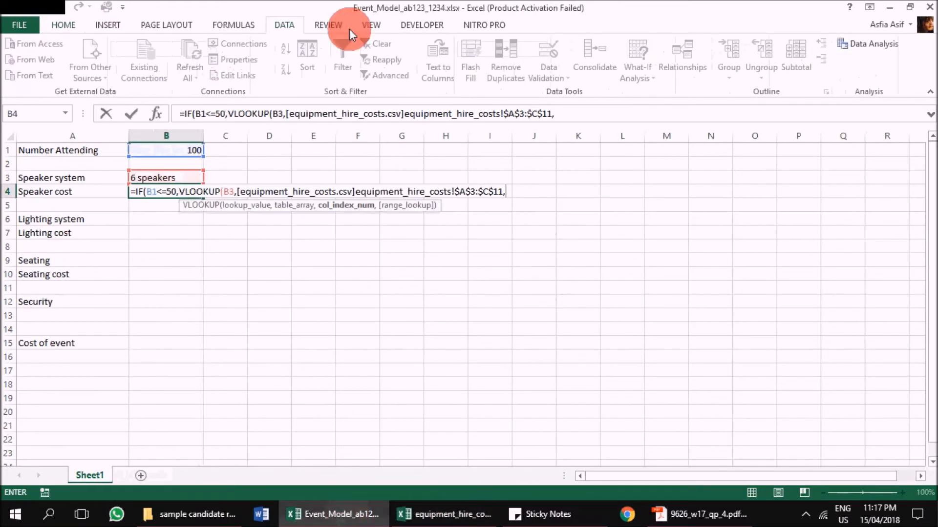
Step: Complete the value-if-true VLOOKUP in B4 with column index 2 and an exact match (FALSE), then close its bracket
text(2,)
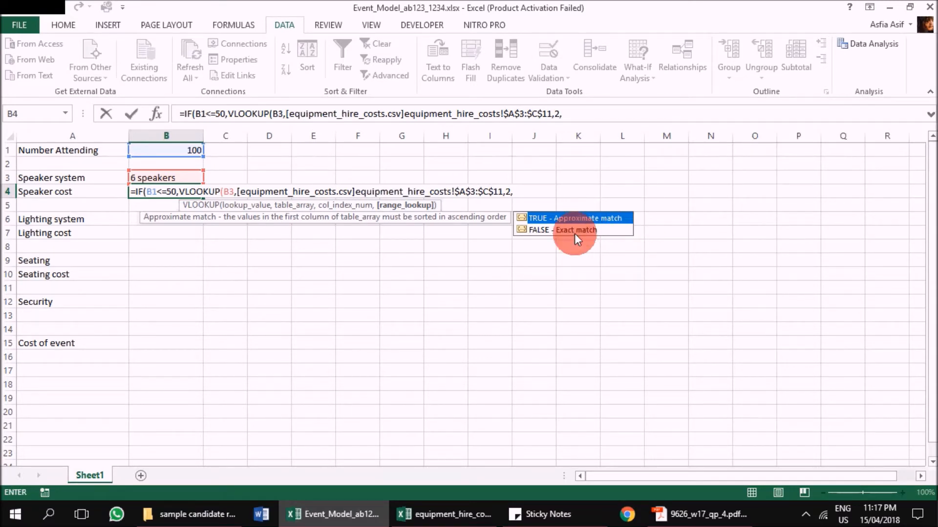
double_click(547, 228)
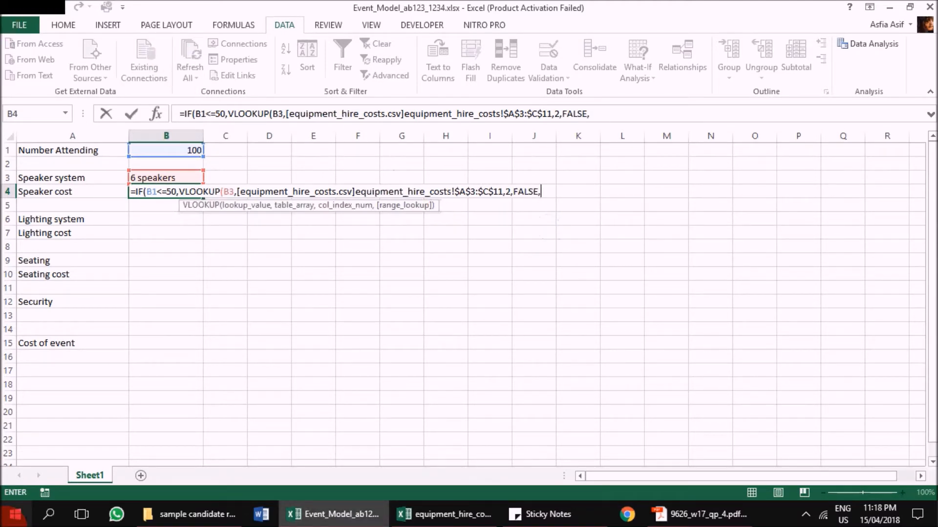
key(BackSpace)
key(BackSpace)
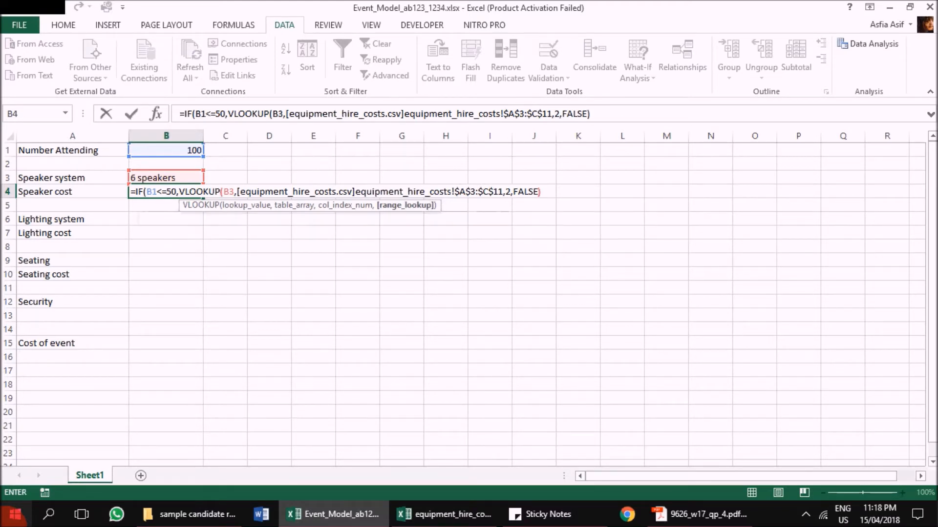
text(),)
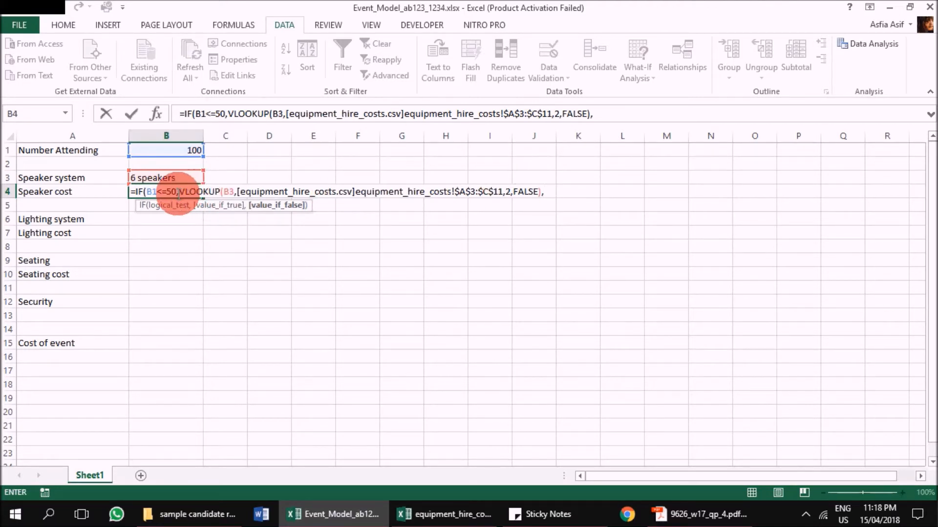
Step: Add a VLOOKUP as the IF formula's value-if-false, looking up B3 in $A$3:$C$11 of equipment_hire_costs.csv
text(vll)
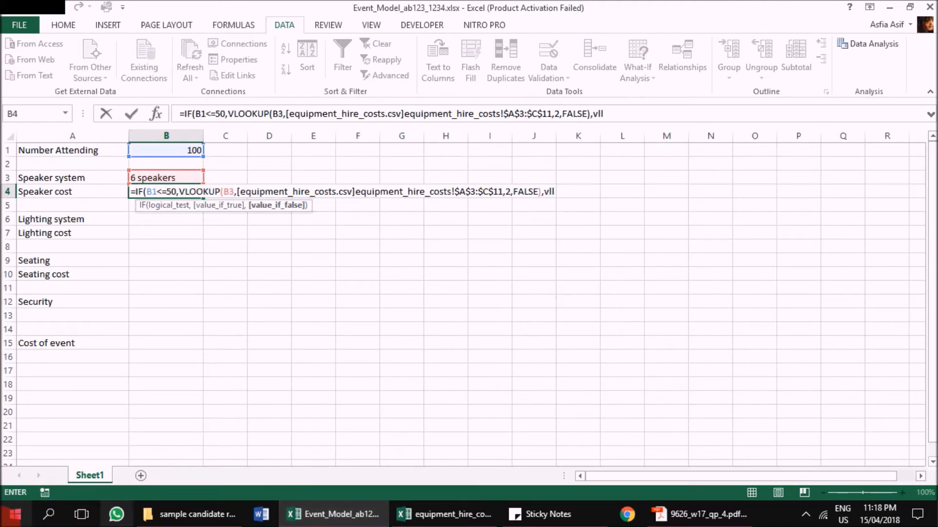
key(BackSpace)
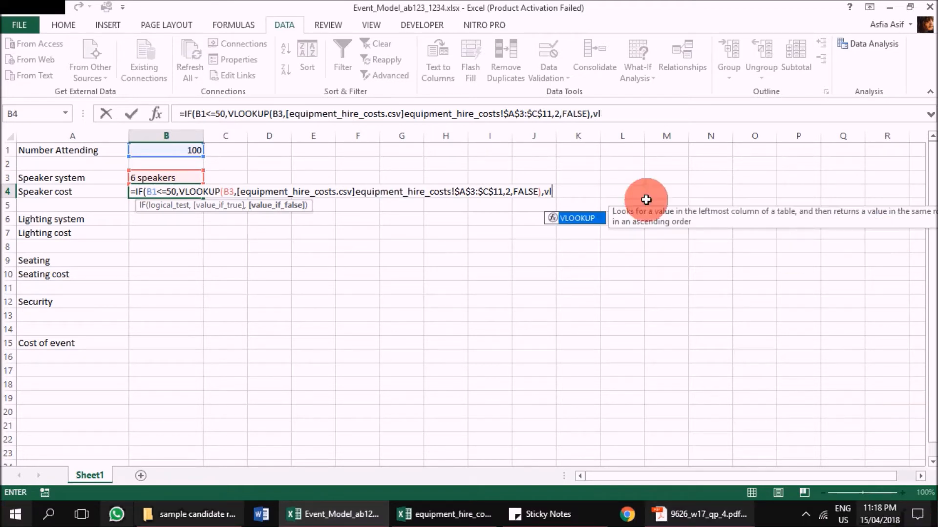
double_click(578, 218)
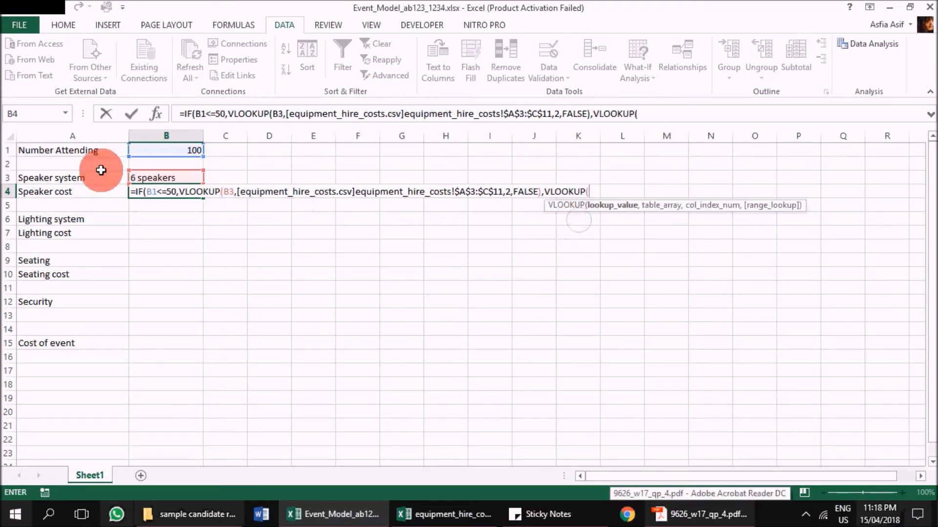
click(151, 177)
text(,)
click(444, 514)
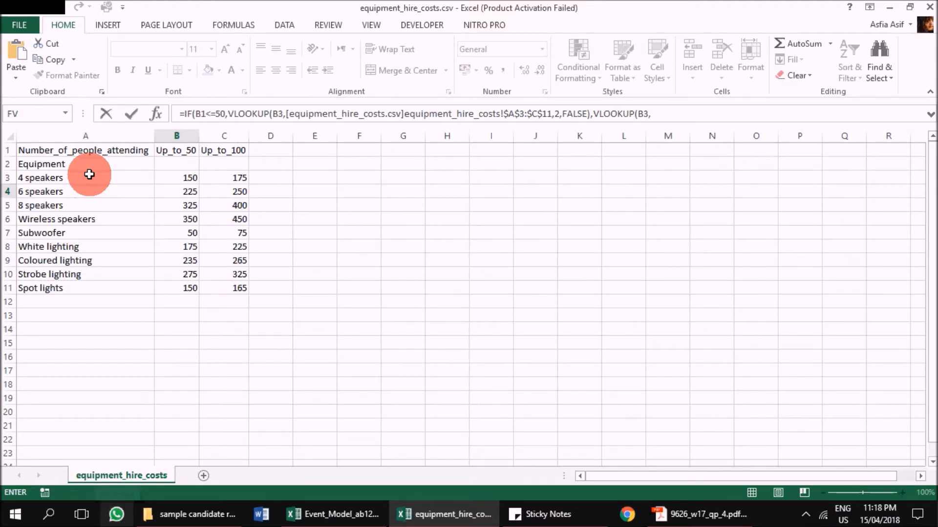
drag(88, 178, 204, 285)
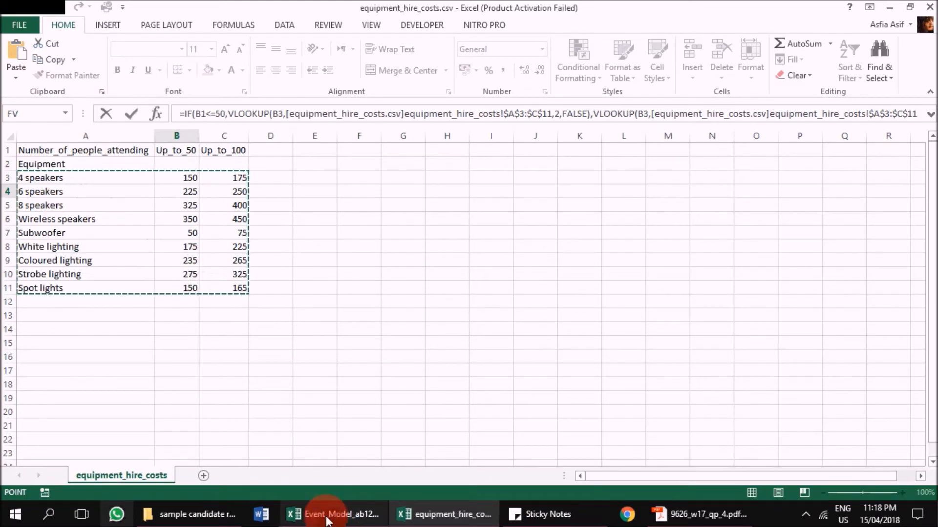
text(,)
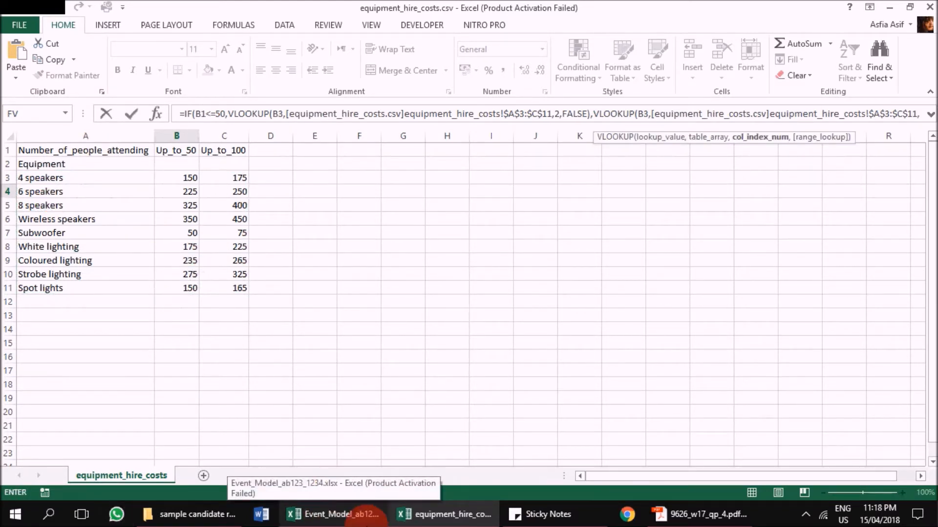
click(367, 517)
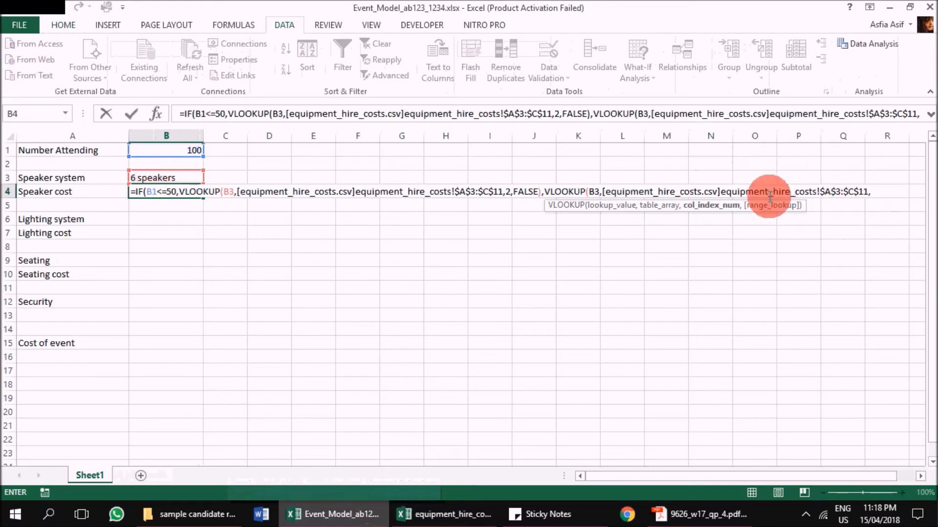
Step: Finish the second VLOOKUP with column index 3 for Up_to_100 and an exact match, and commit the formula with the closing bracket corrected
click(444, 514)
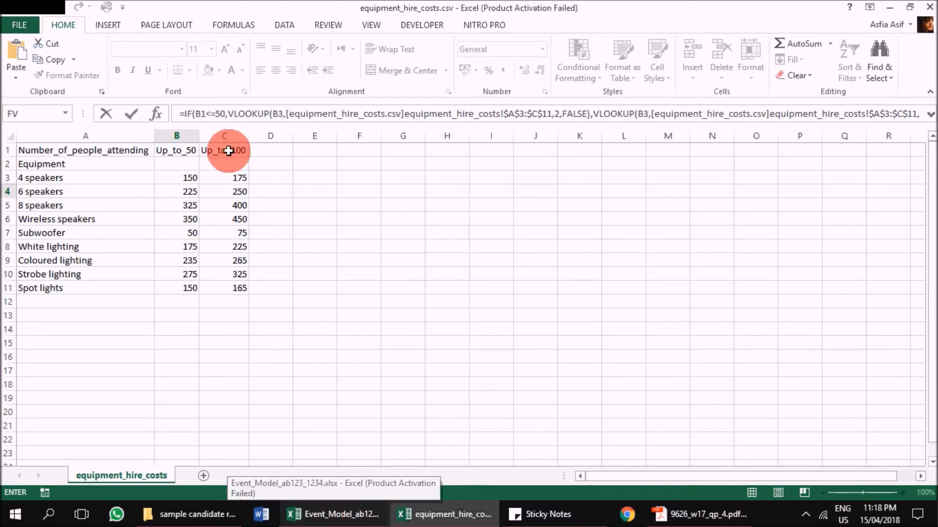
click(298, 515)
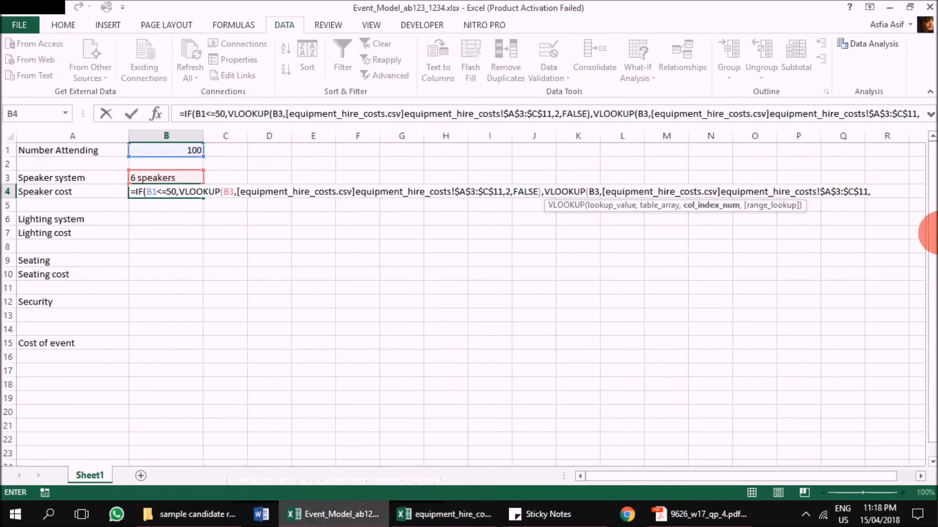
text(3,)
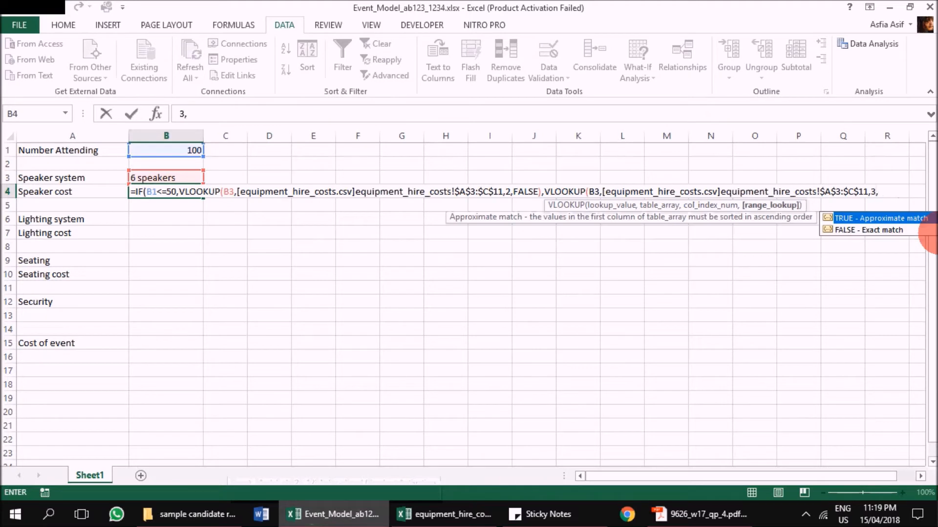
double_click(860, 230)
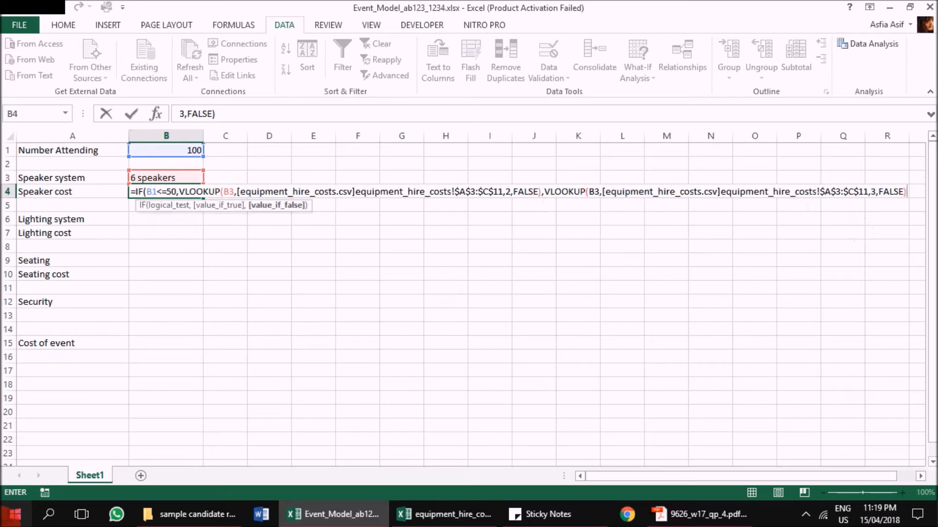
key(Return)
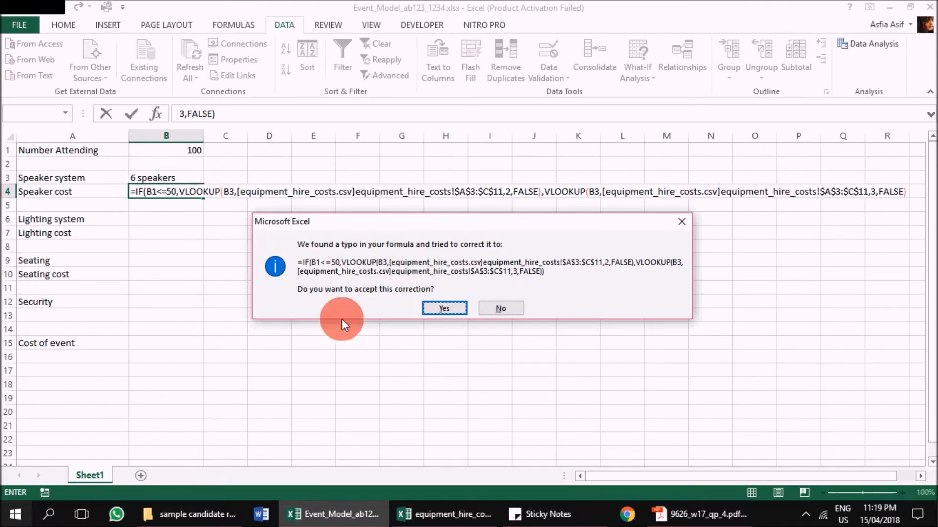
click(445, 307)
Step: Test the speaker cost against the 6 speakers entries in equipment_hire_costs.csv, setting Number Attending to 50
click(445, 514)
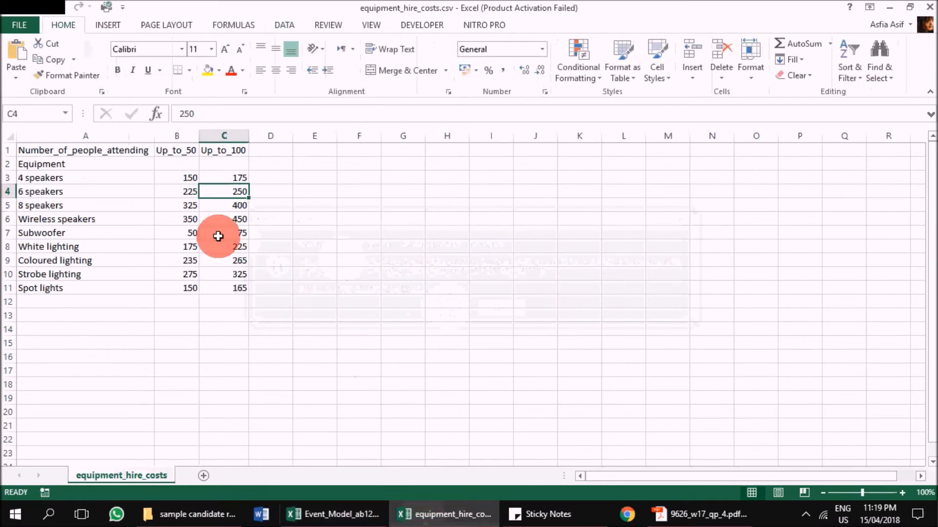
click(337, 514)
click(180, 149)
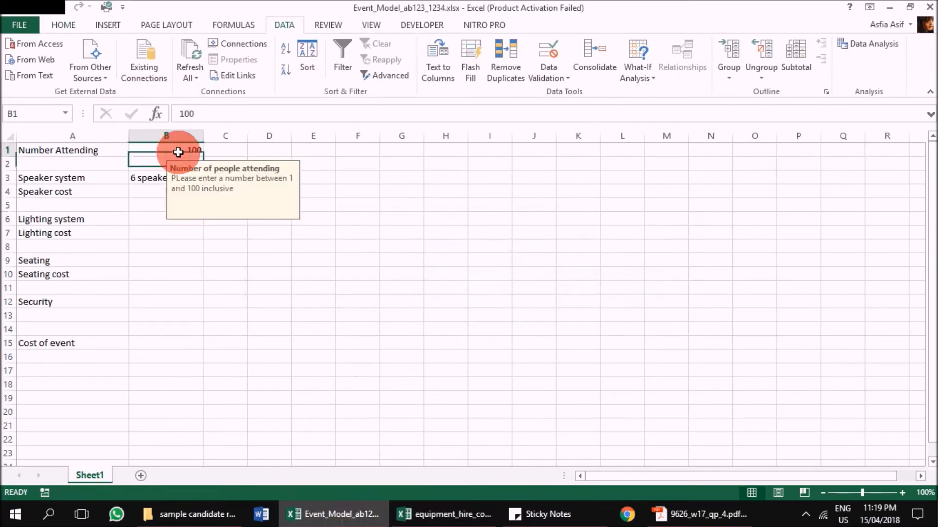
text(50)
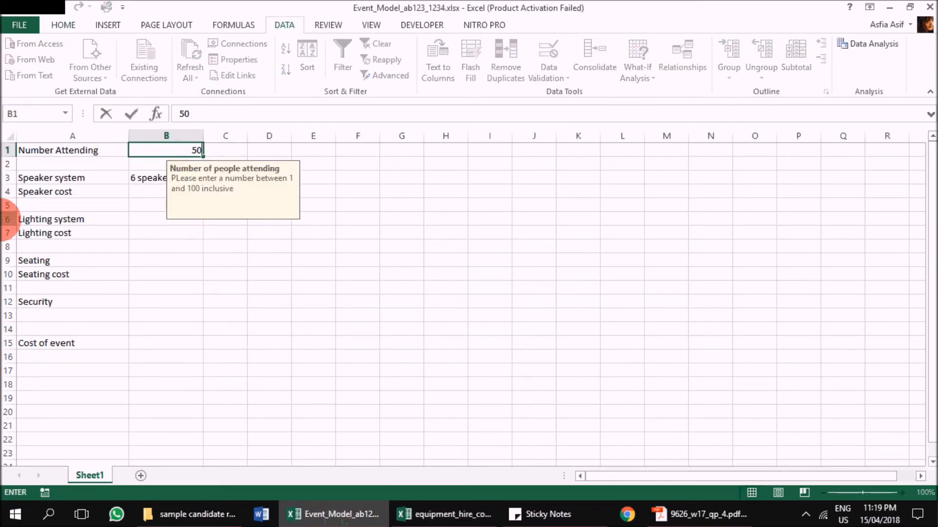
key(Return)
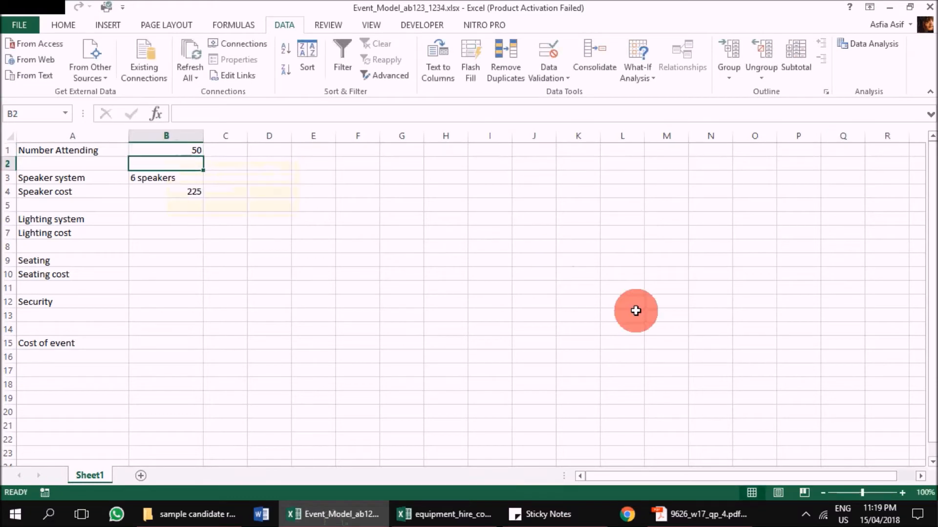
click(415, 513)
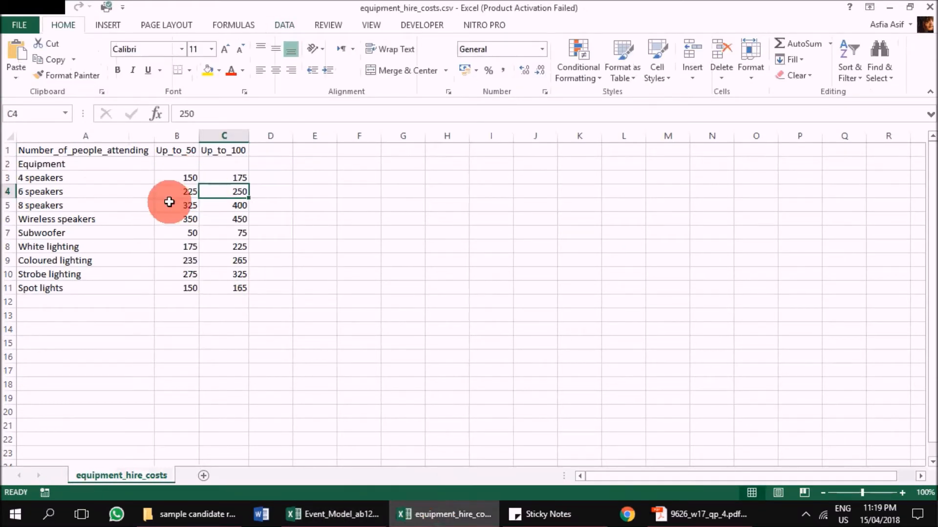
click(170, 191)
click(342, 514)
Step: Choose 4 speakers as the speaker system in B3 and check the speaker cost
click(179, 179)
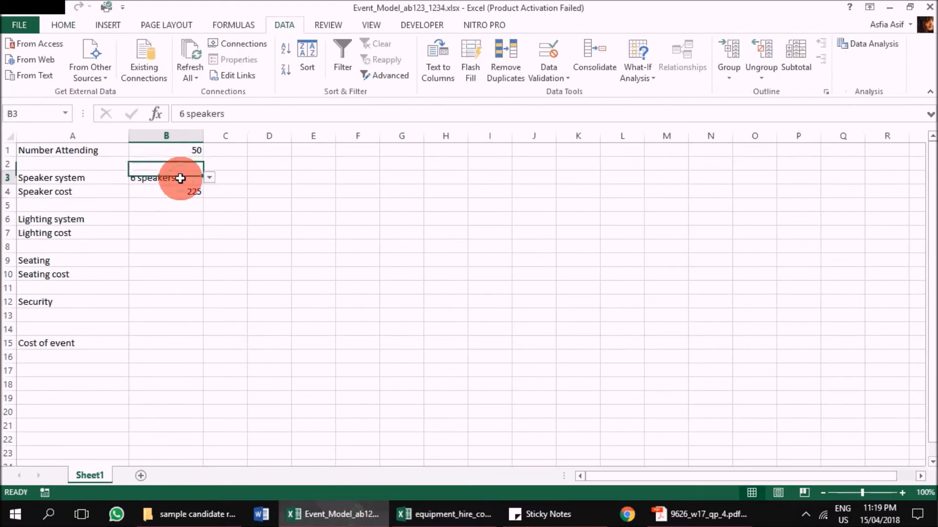
click(209, 179)
click(210, 188)
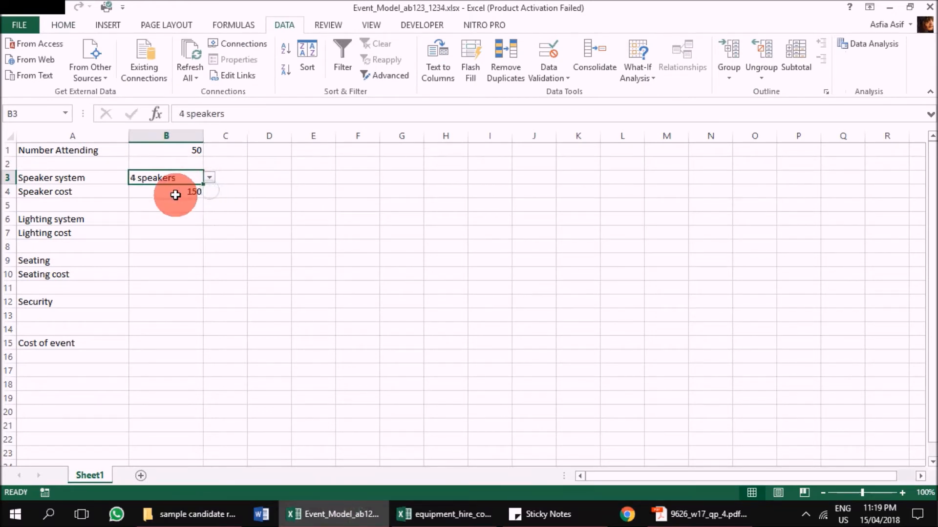
click(195, 191)
click(198, 177)
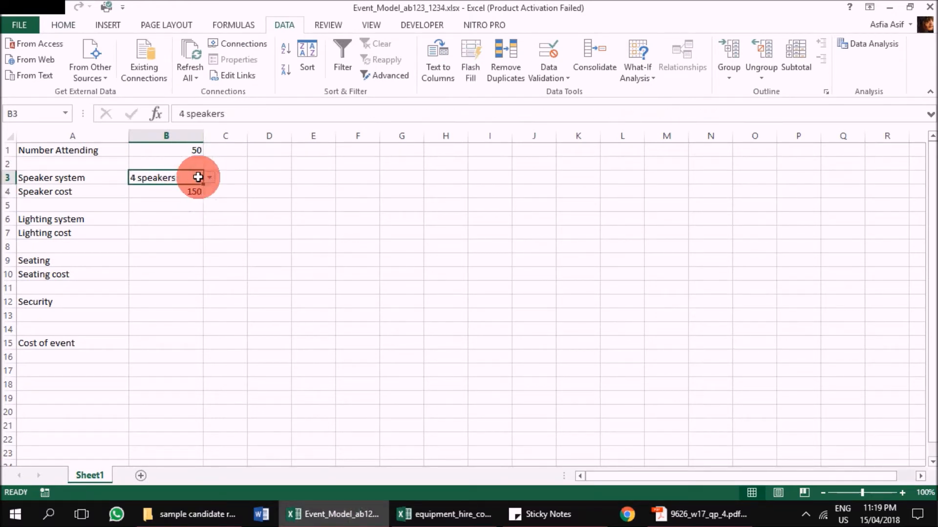
Step: Set Number Attending to 65 to test the Up_to_100 cost
click(183, 150)
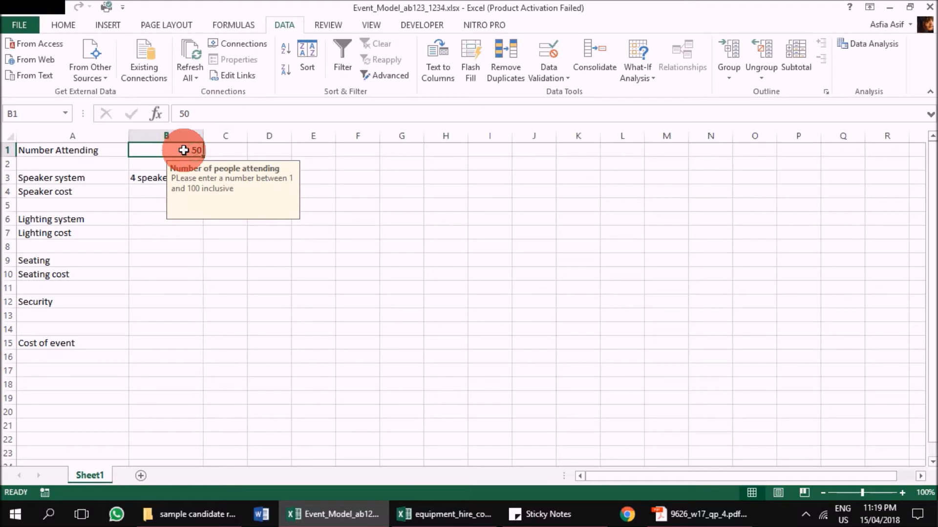
text(6)
key(Return)
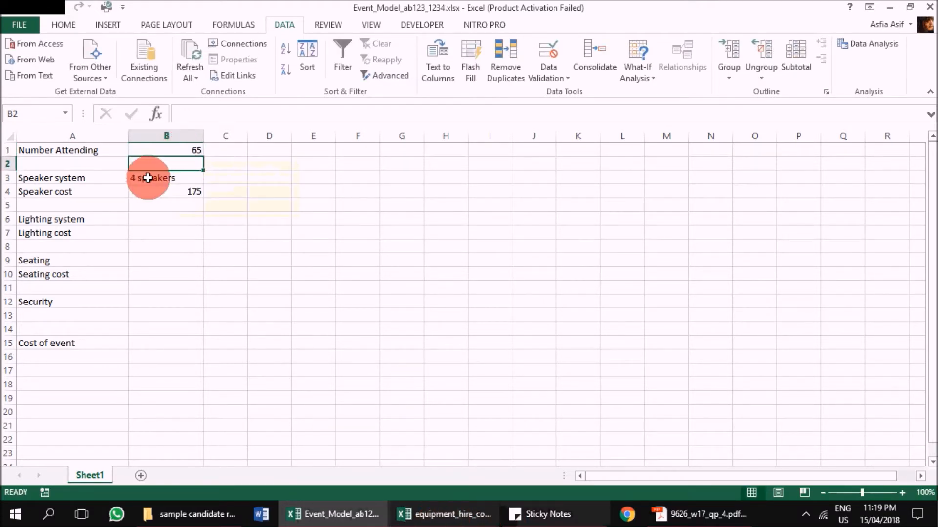
Step: In equipment_hire_costs.csv, define the workbook-scoped name settings for the range $A$3:$C$11
click(442, 514)
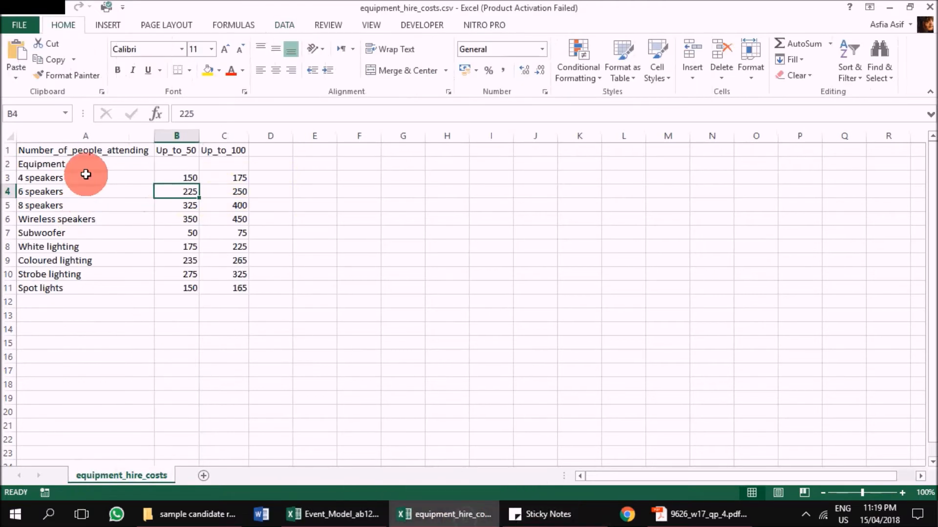
click(90, 179)
drag(91, 178, 231, 289)
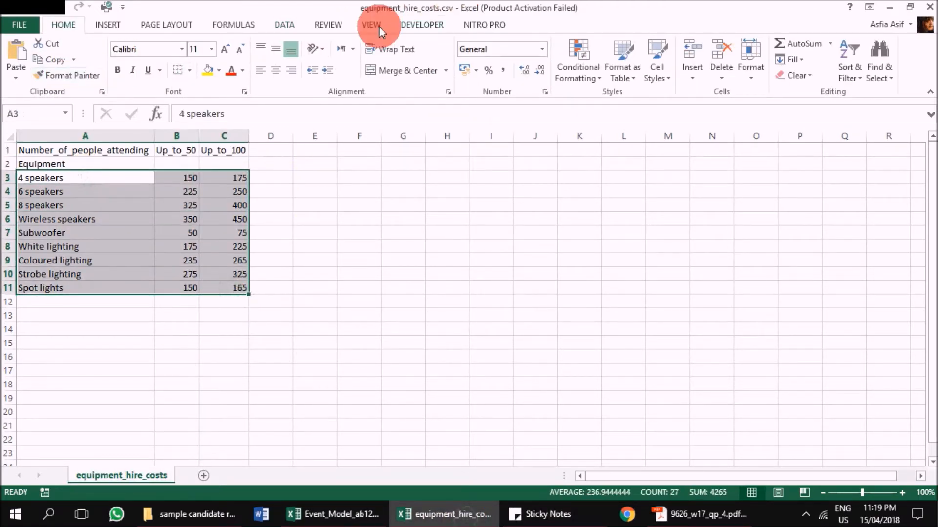
click(233, 25)
click(436, 47)
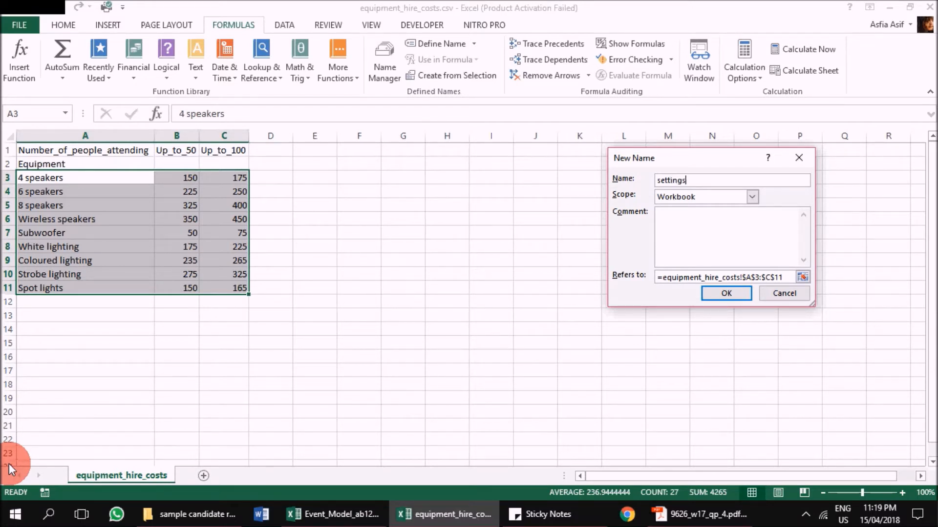
click(731, 292)
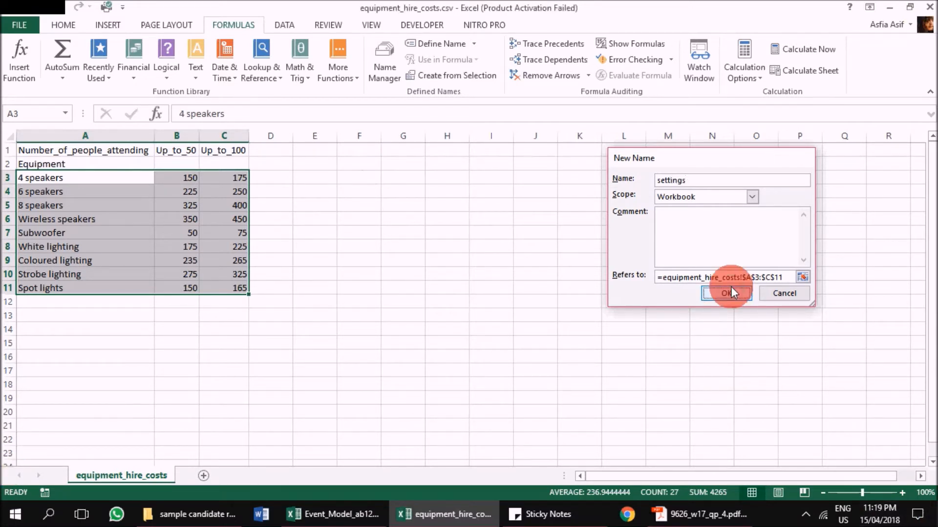
drag(245, 215, 235, 289)
Step: Try to replace the first VLOOKUP's table array in B4 of the event model with the settings name
click(383, 519)
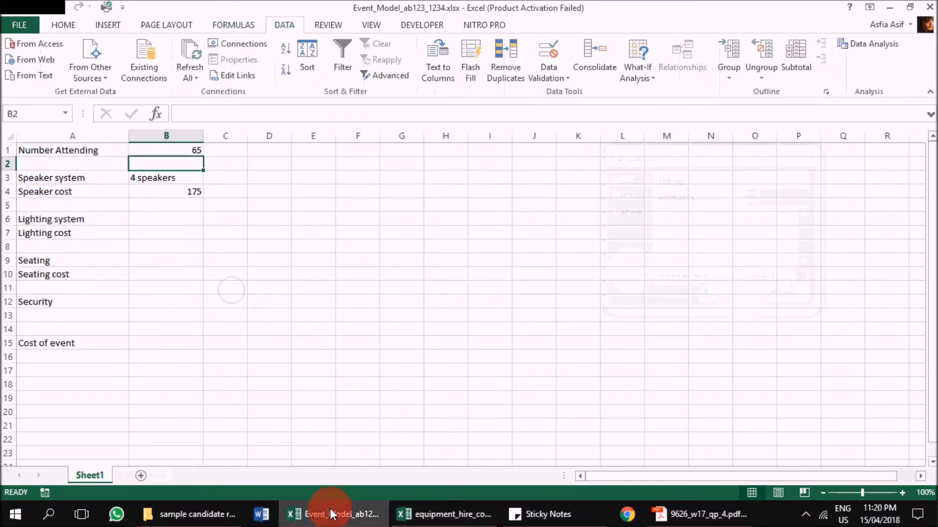
double_click(184, 191)
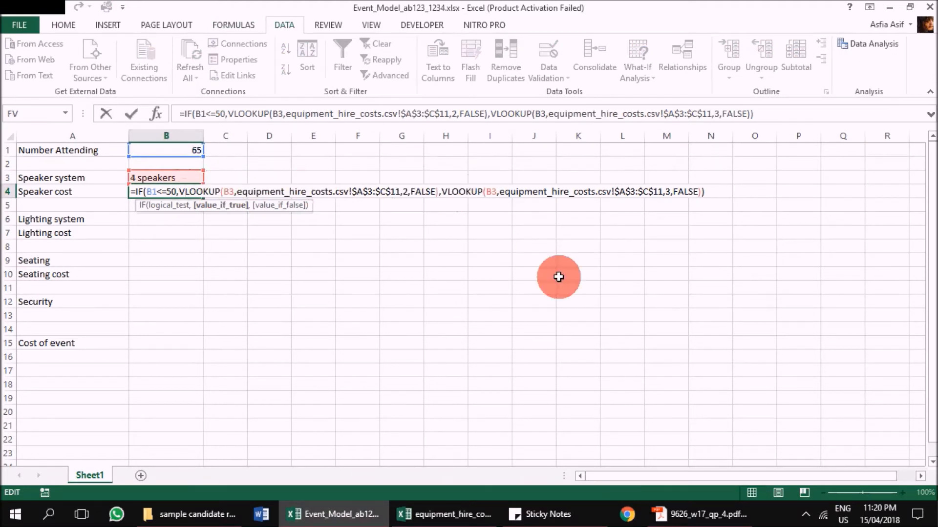
click(231, 191)
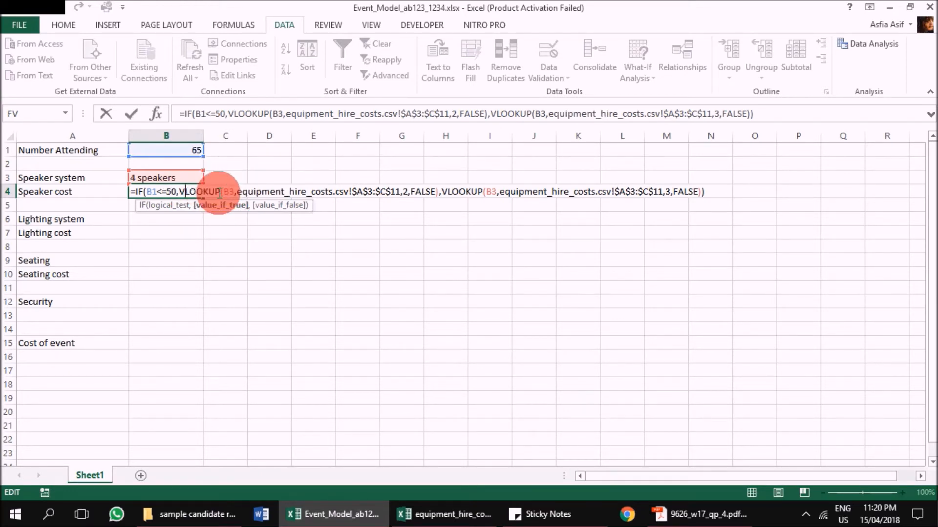
drag(237, 191, 398, 194)
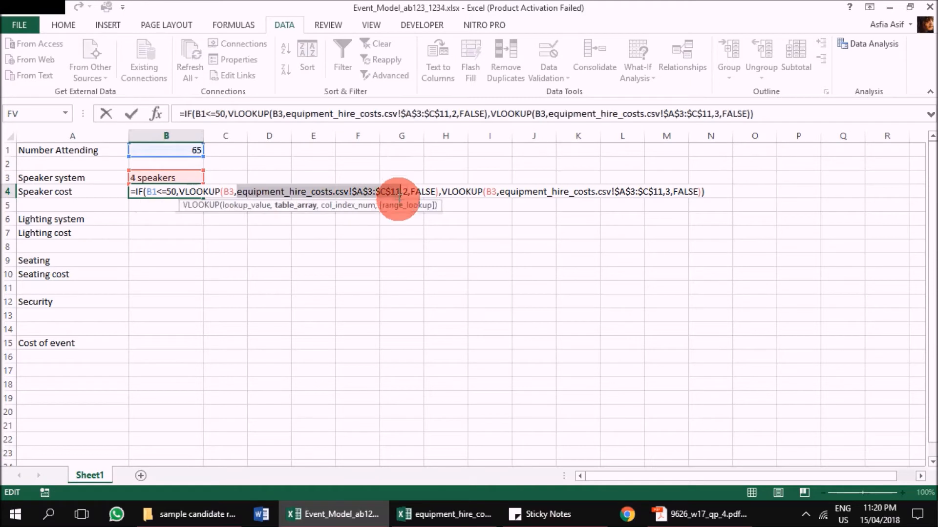
key(Delete)
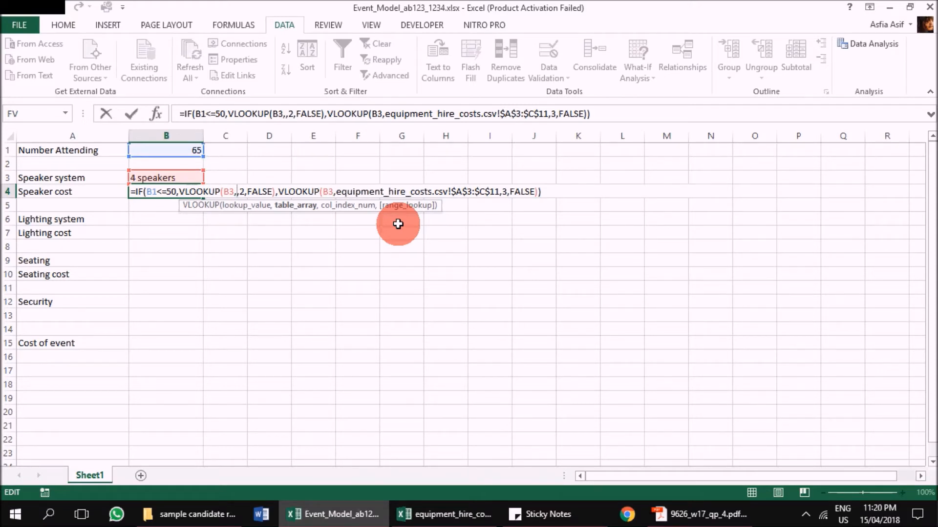
text(se)
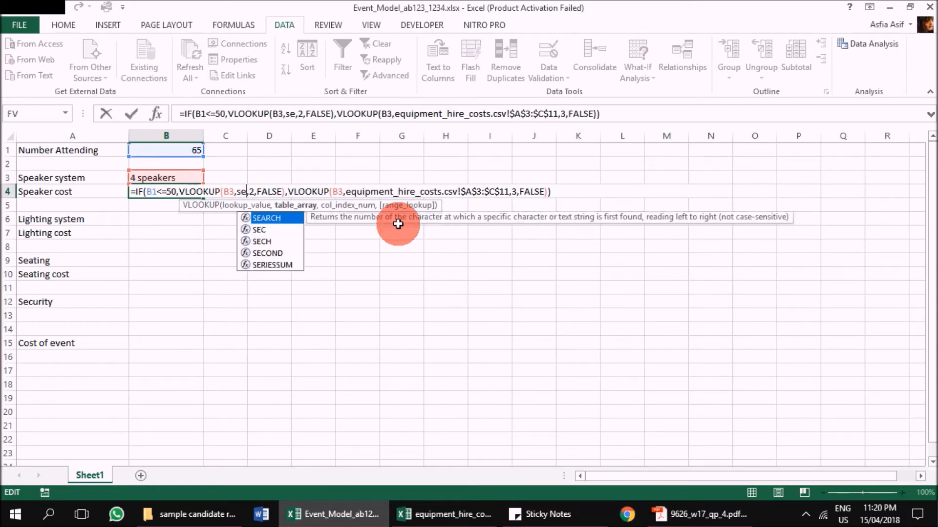
text(tt)
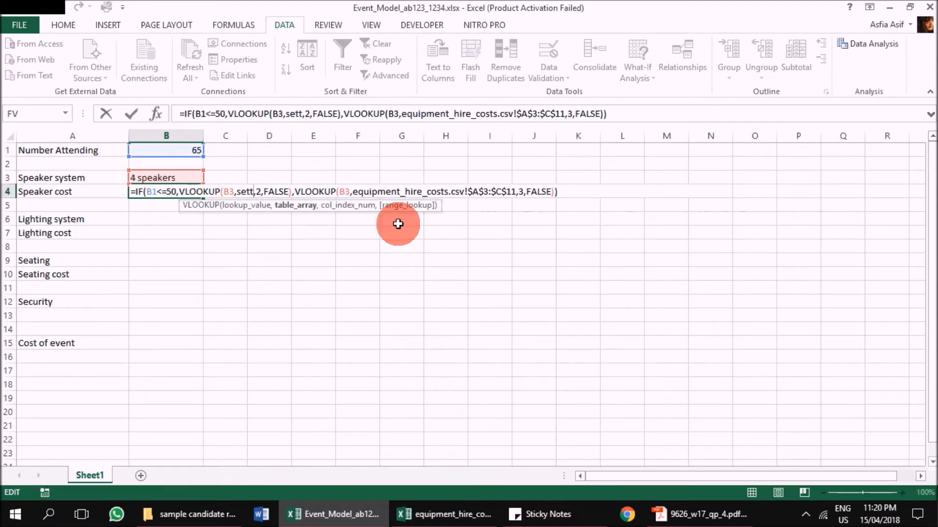
key(BackSpace)
key(BackSpace)
key(BackSpace)
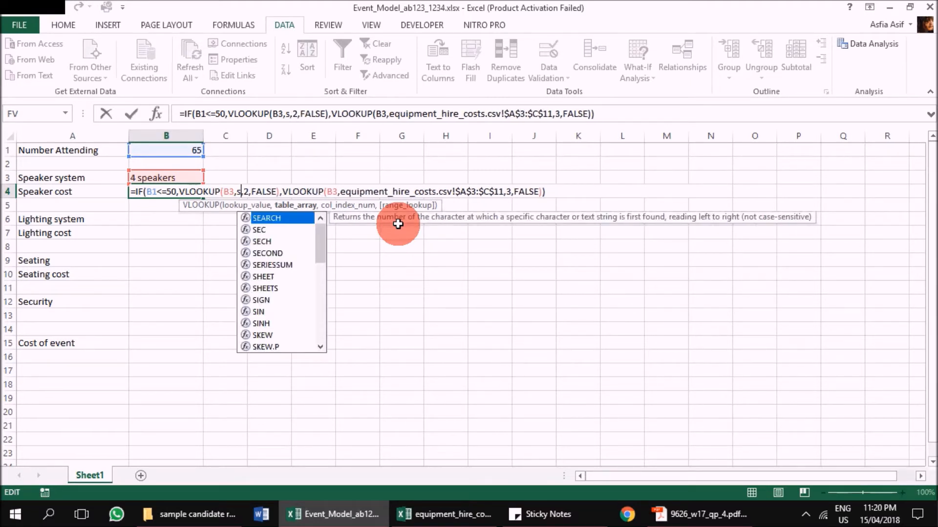
key(BackSpace)
text(s)
key(BackSpace)
key(BackSpace)
key(Escape)
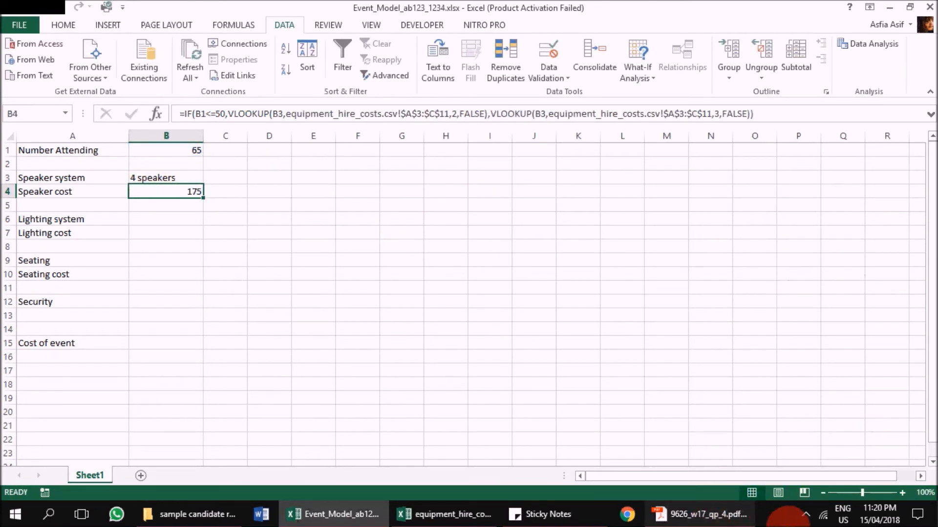
click(806, 515)
right_click(765, 490)
click(795, 445)
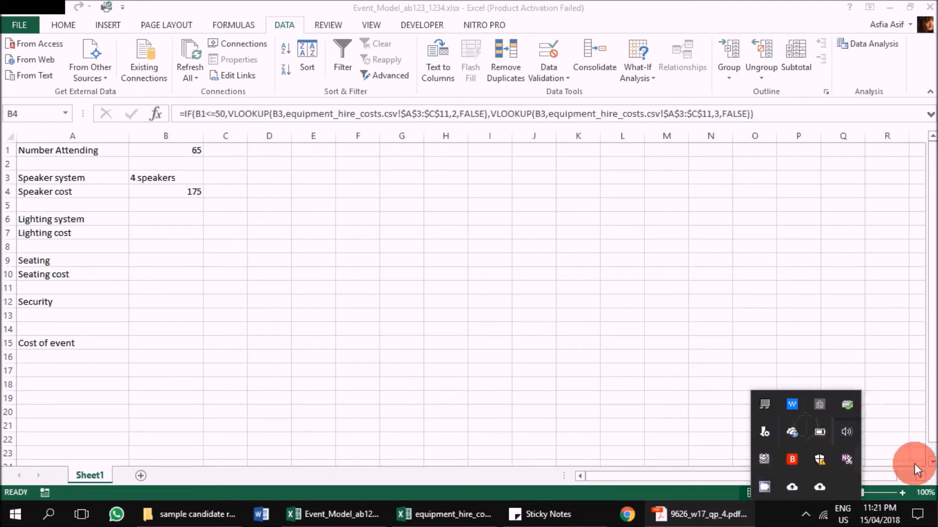
Step: Check the question paper's lighting system options against the White lighting and Coloured lighting entries in equipment_hire_costs.csv
click(166, 216)
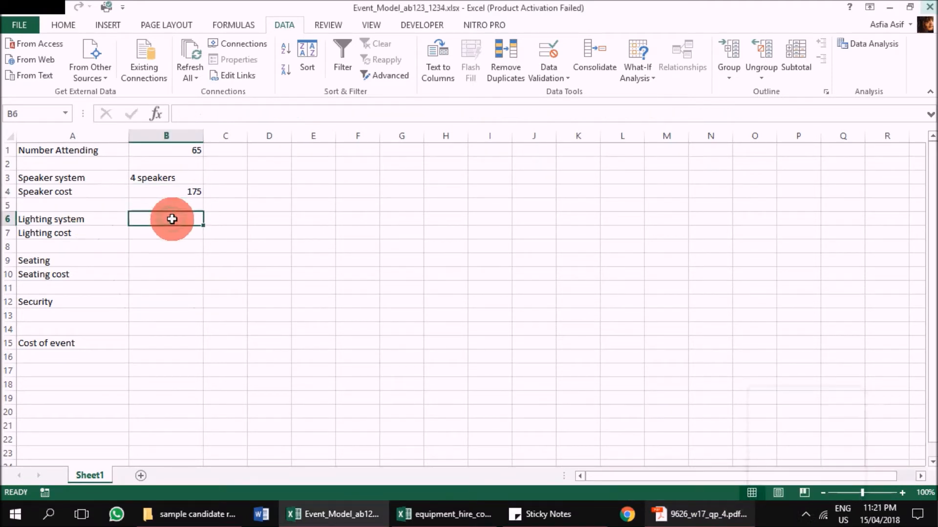
click(676, 517)
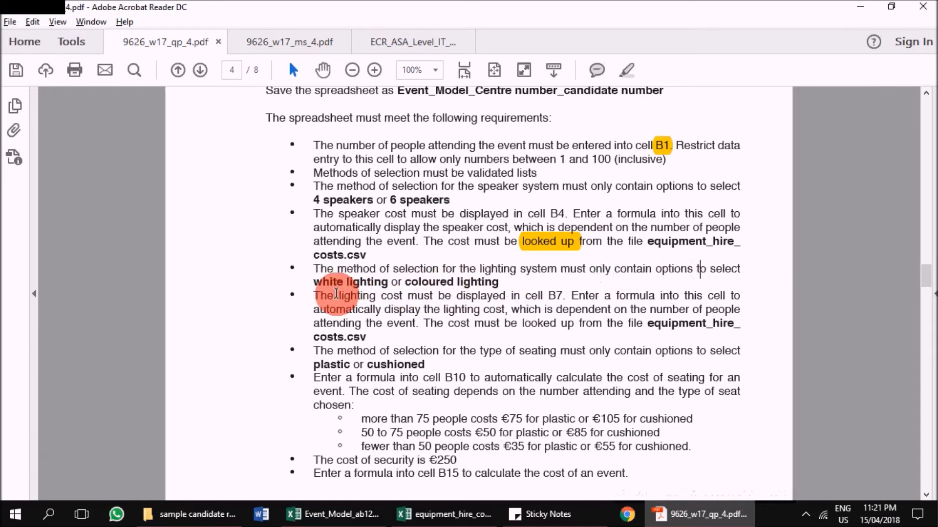
double_click(323, 282)
click(445, 514)
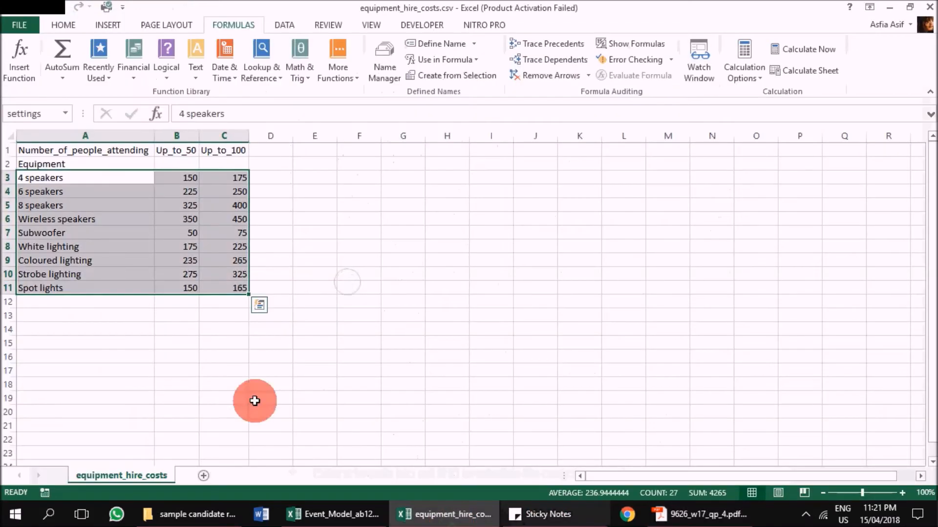
click(84, 222)
click(88, 249)
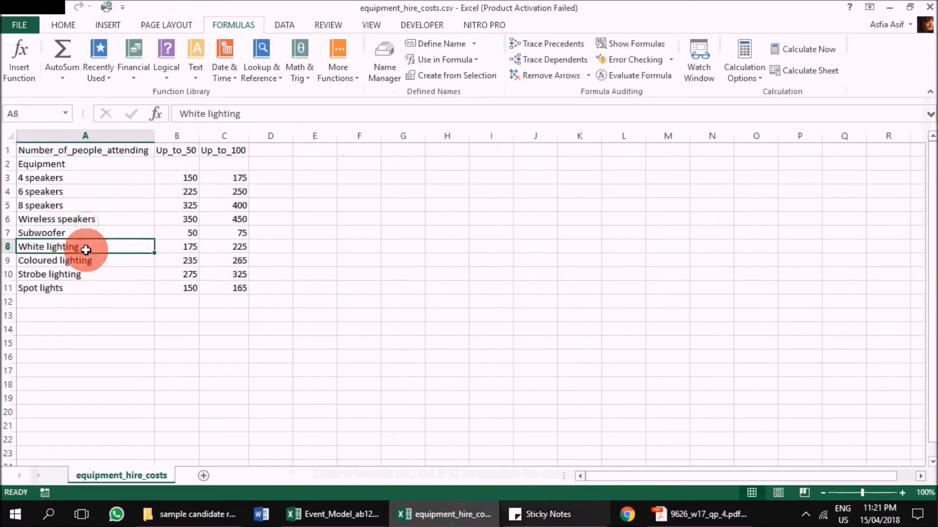
click(102, 261)
Step: In the event model, set the data validation of lighting system cell B6 to allow a List
click(328, 524)
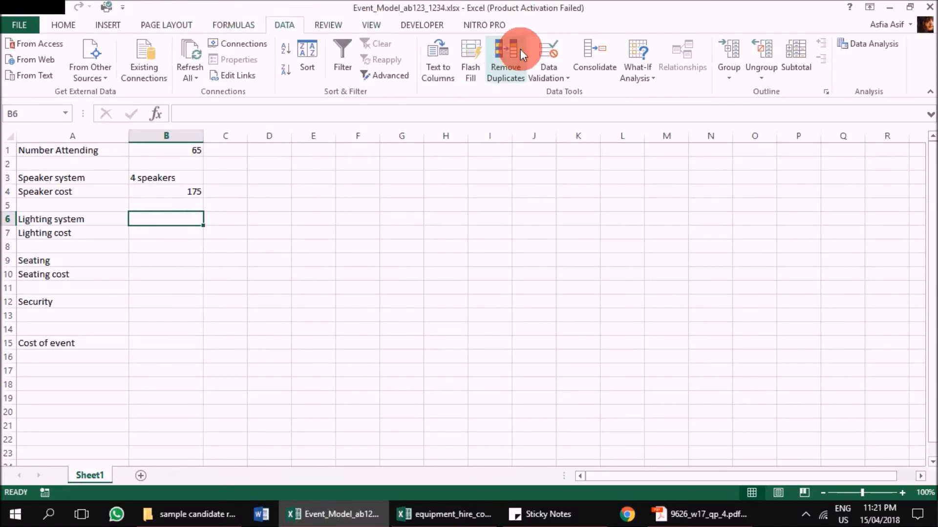
click(548, 50)
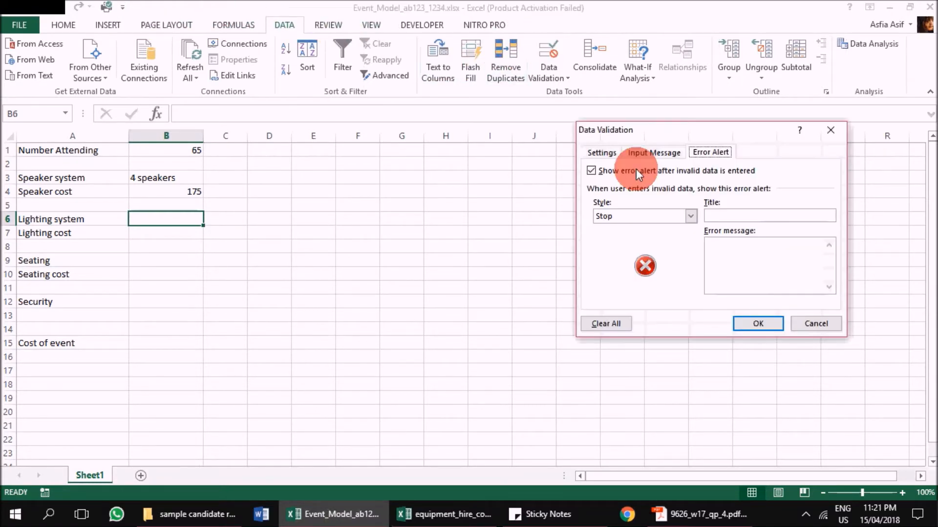
click(585, 154)
click(670, 197)
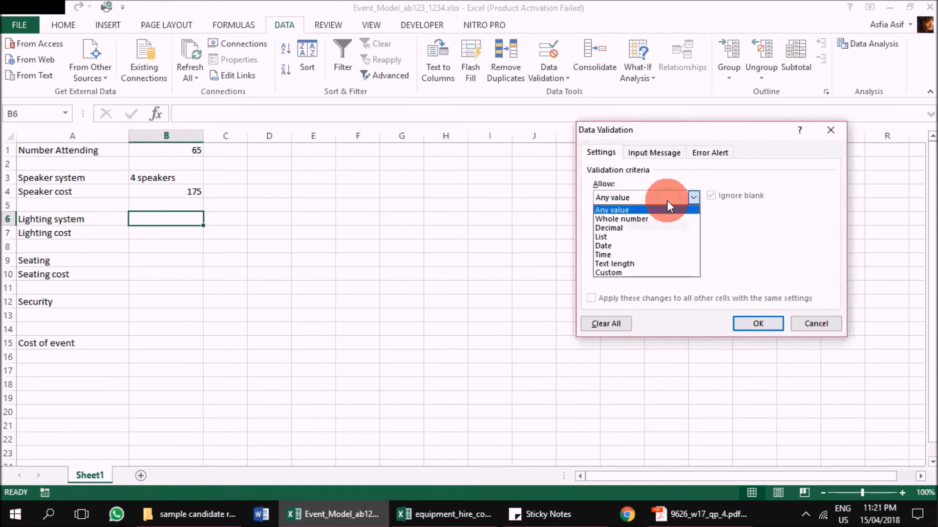
click(652, 236)
click(661, 252)
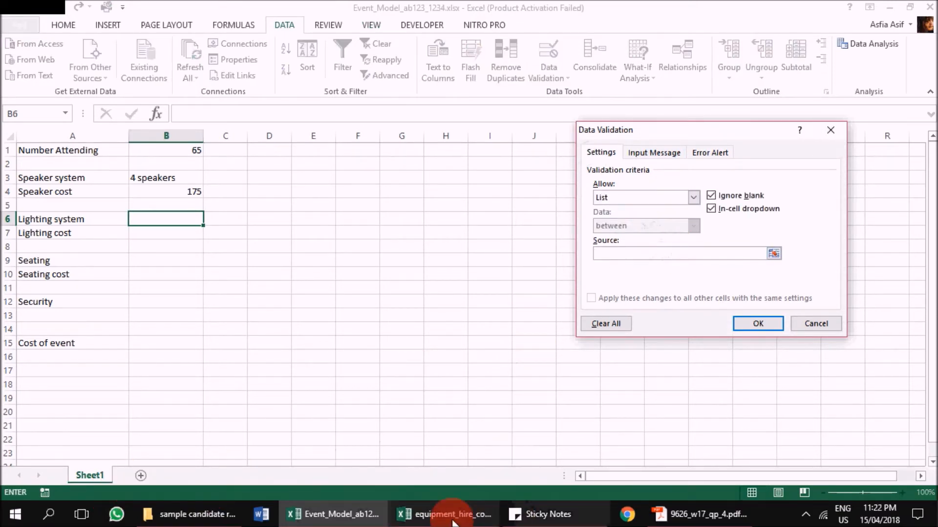
Step: Try to use the White lighting entry from equipment_hire_costs.csv as the list source, clearing the unwanted references
text(White)
key(alt+Tab)
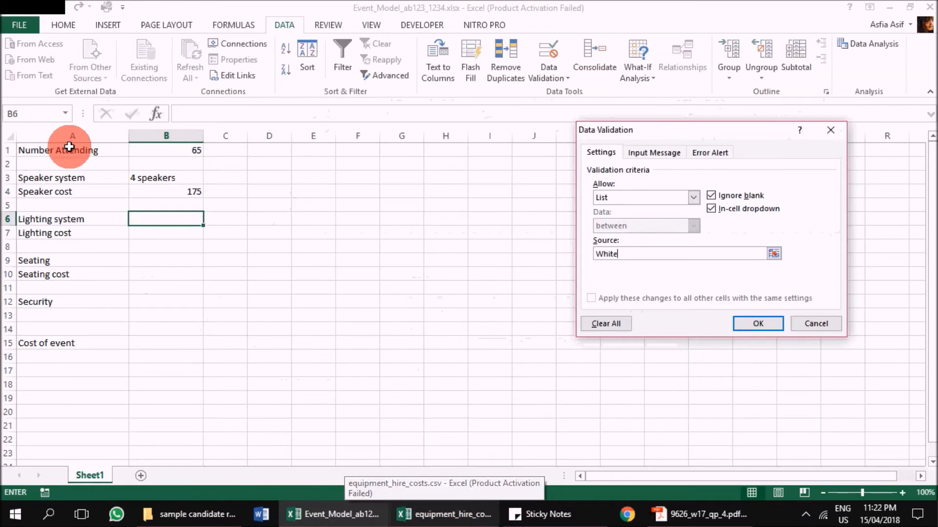
text(e ighting)
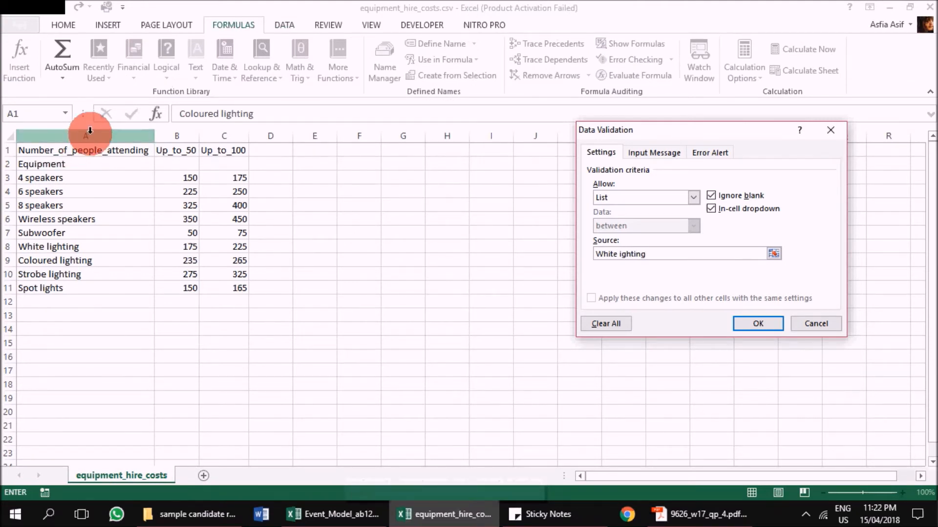
click(90, 130)
key(BackSpace)
key(BackSpace)
key(BackSpace)
key(BackSpace)
key(BackSpace)
key(BackSpace)
key(BackSpace)
key(BackSpace)
key(BackSpace)
key(BackSpace)
key(BackSpace)
key(BackSpace)
key(BackSpace)
key(BackSpace)
key(BackSpace)
key(BackSpace)
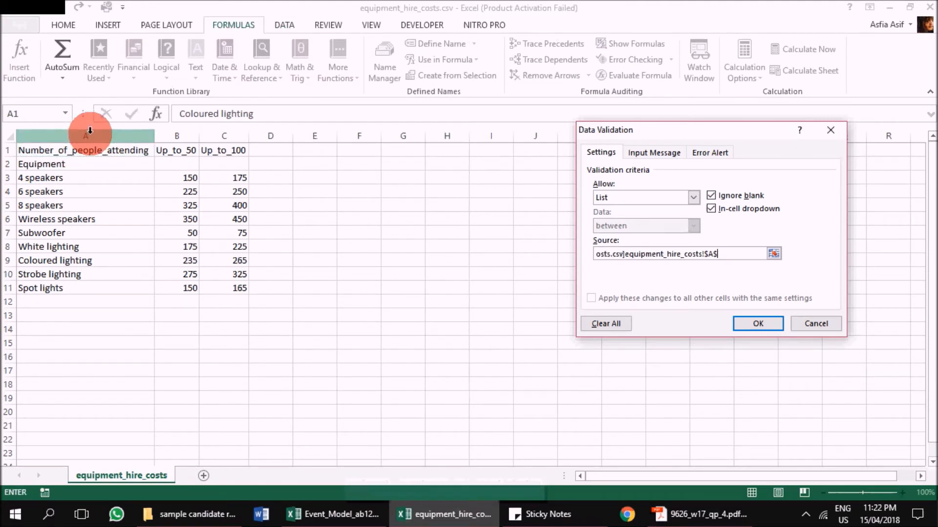
key(BackSpace)
key(BackSpace)
key(BackSpace)
key(BackSpace)
key(BackSpace)
key(BackSpace)
key(BackSpace)
key(BackSpace)
key(BackSpace)
key(BackSpace)
key(BackSpace)
key(BackSpace)
key(BackSpace)
key(BackSpace)
key(BackSpace)
key(BackSpace)
key(BackSpace)
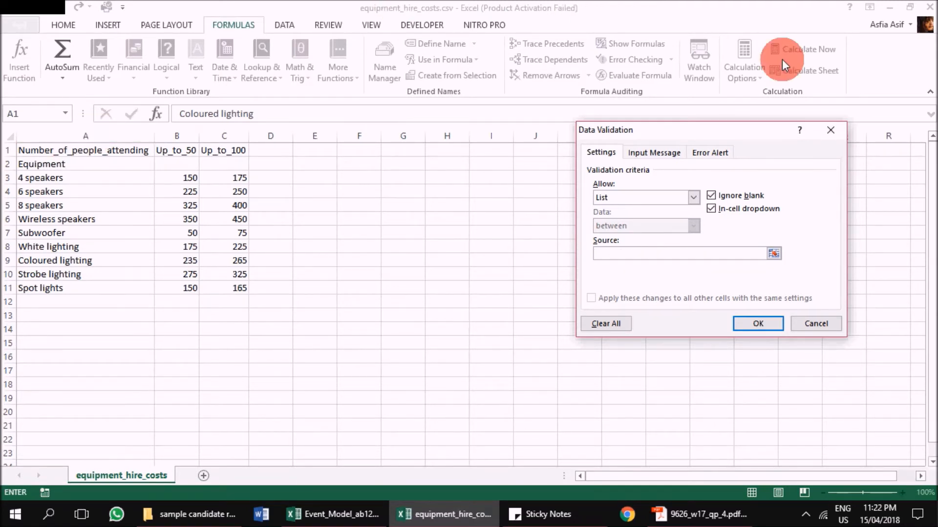
click(75, 246)
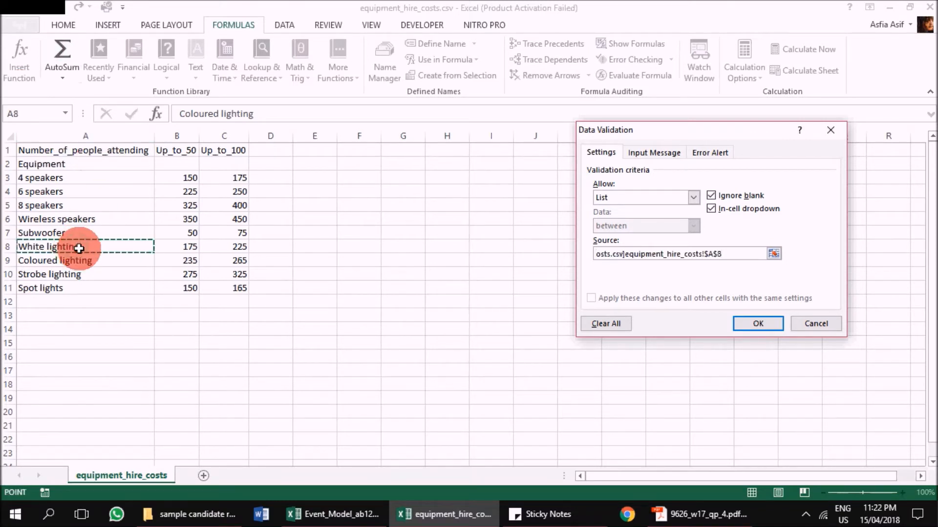
drag(483, 232, 319, 232)
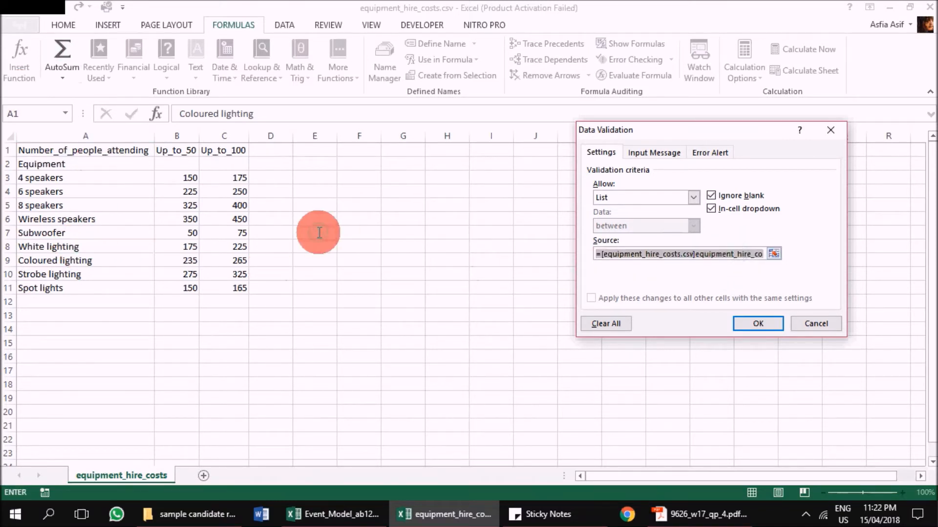
key(Delete)
Step: Set the validation list source to White lighting, Coloured lighting and apply it to B6
click(16, 519)
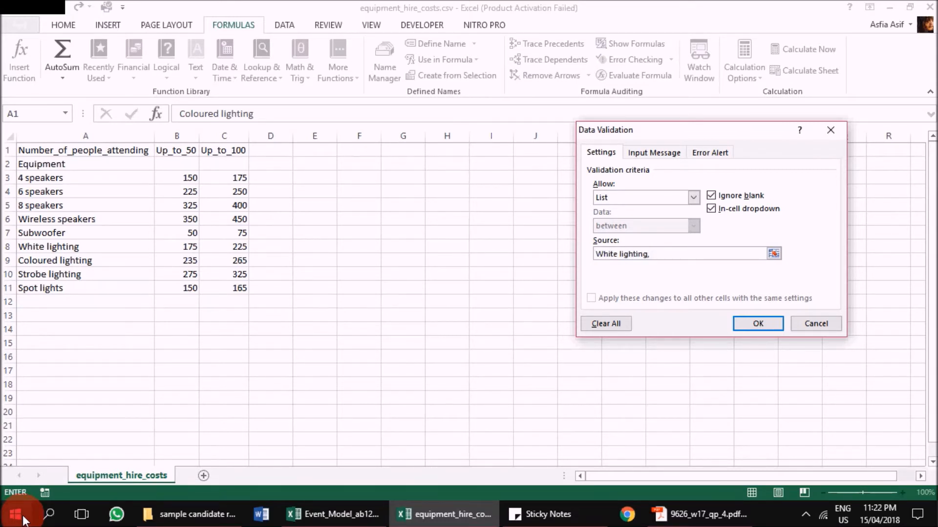
text(u)
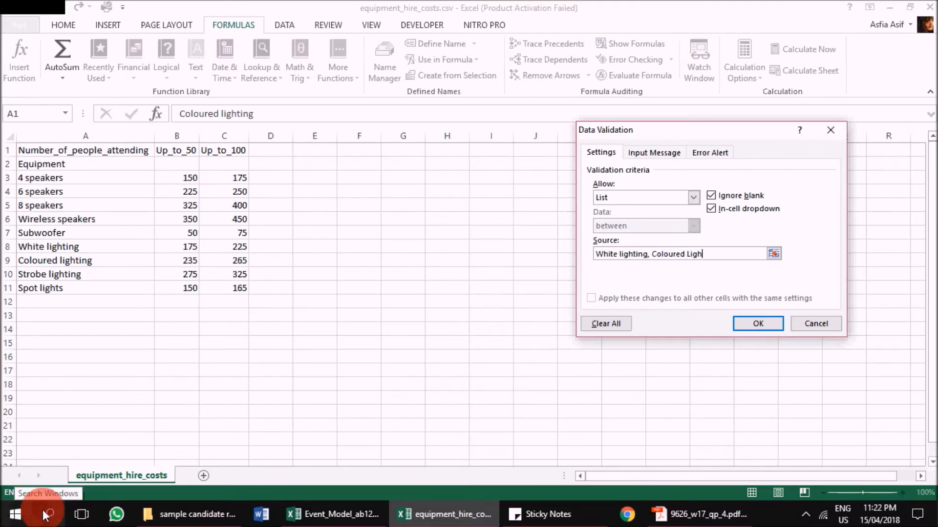
text(red lighting)
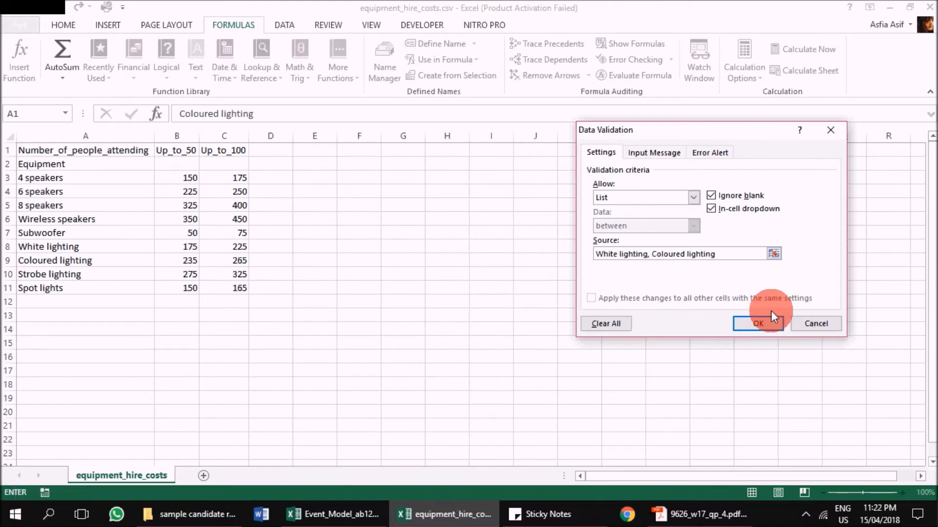
click(744, 325)
Step: Check the options offered in B6 of the event model and choose White lighting as the lighting system
click(350, 515)
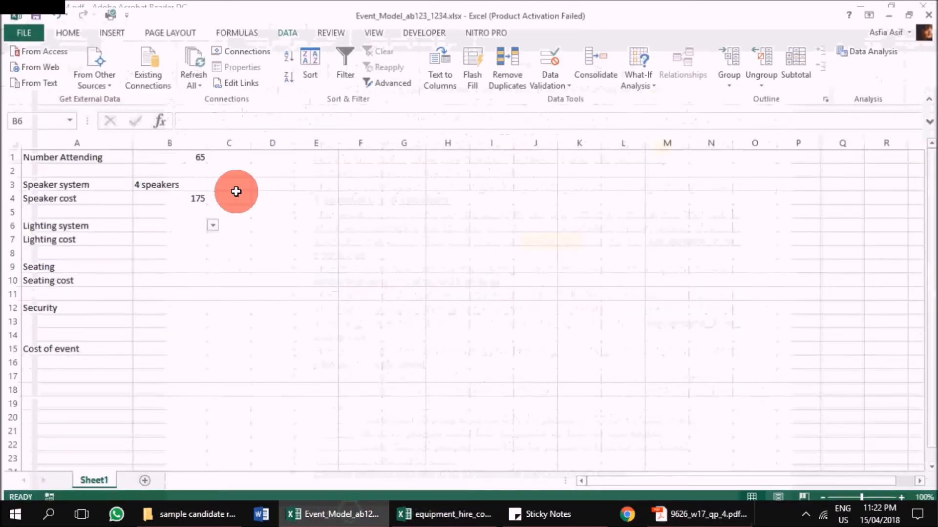
click(209, 218)
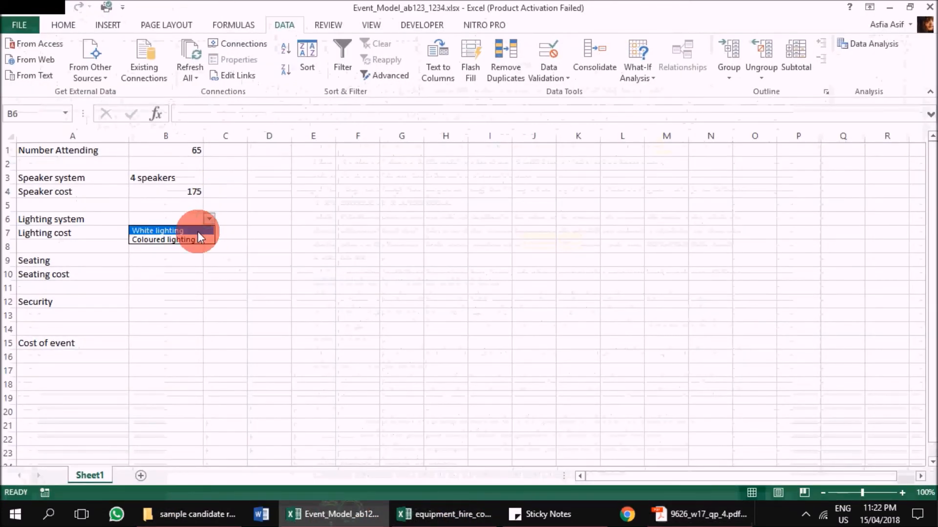
click(195, 214)
click(181, 233)
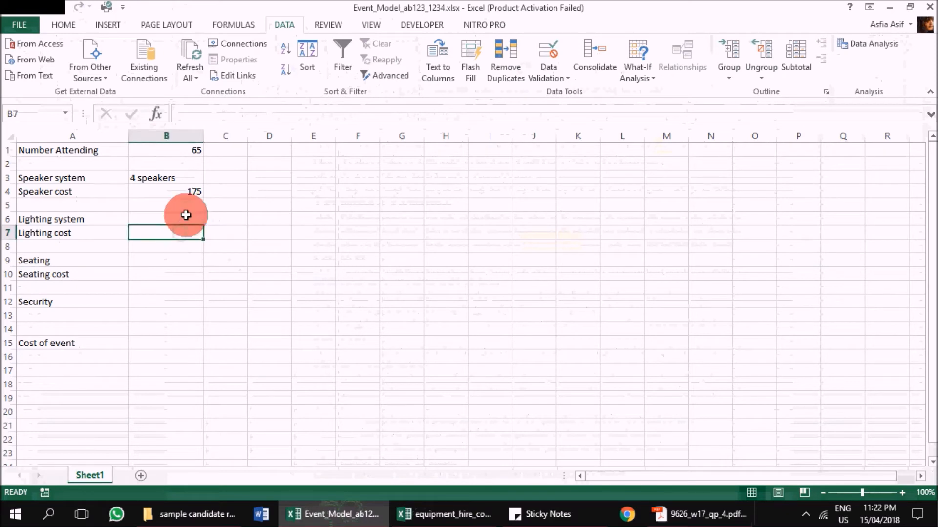
click(186, 215)
click(210, 219)
click(173, 228)
click(182, 232)
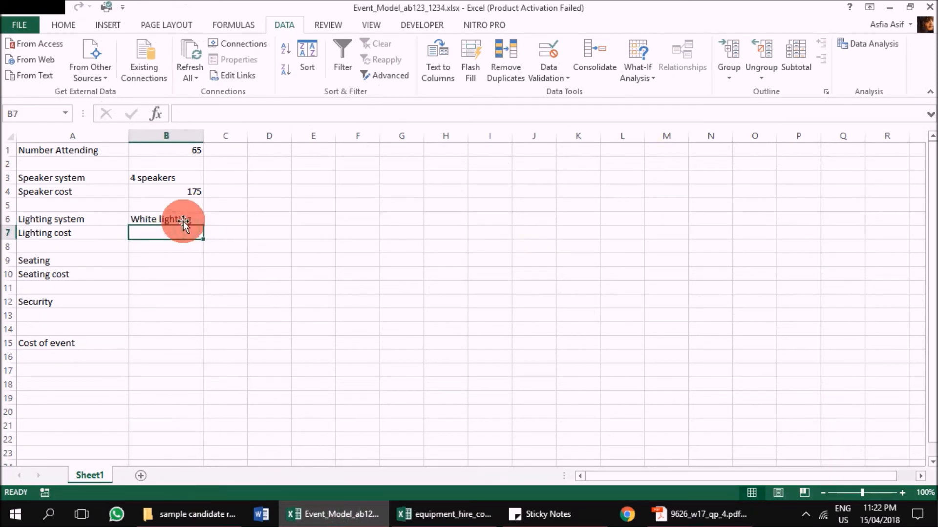
Step: Check the question paper's requirement for the lighting cost in B7 and return to the event model
click(699, 514)
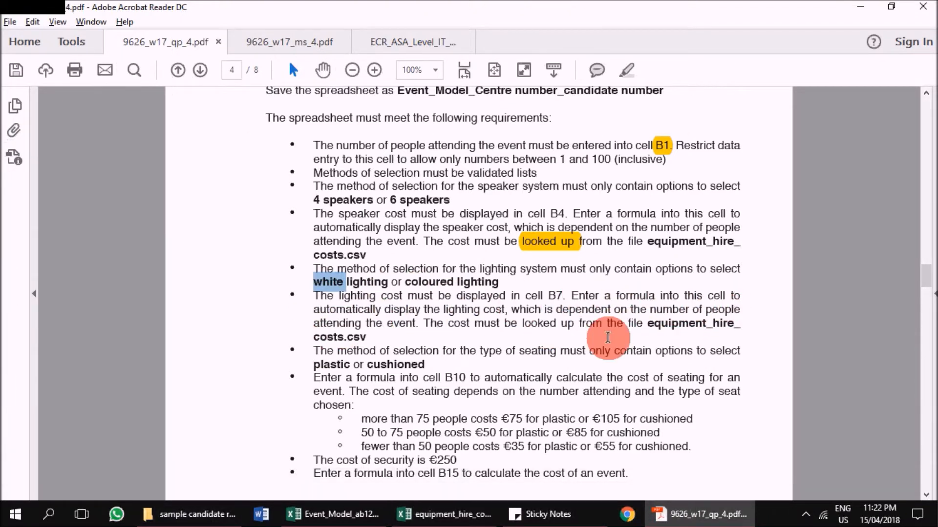
click(702, 323)
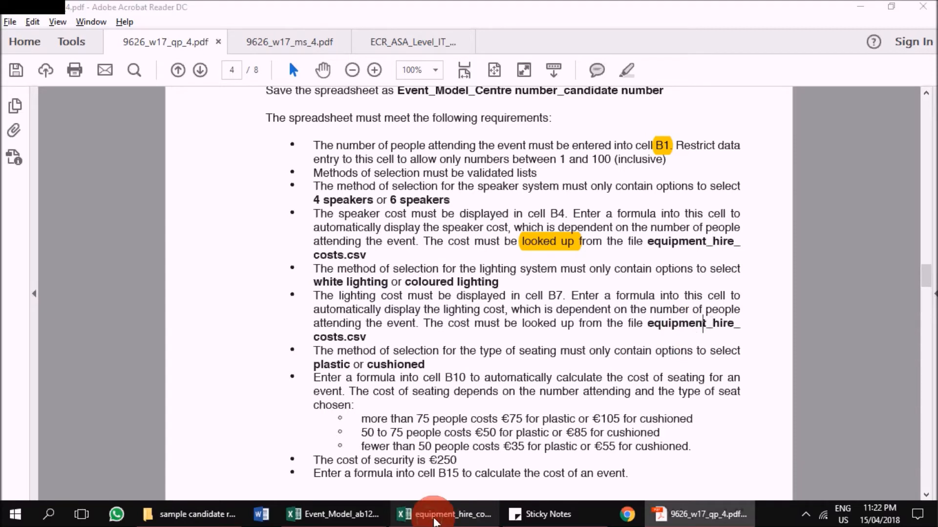
click(439, 514)
click(337, 514)
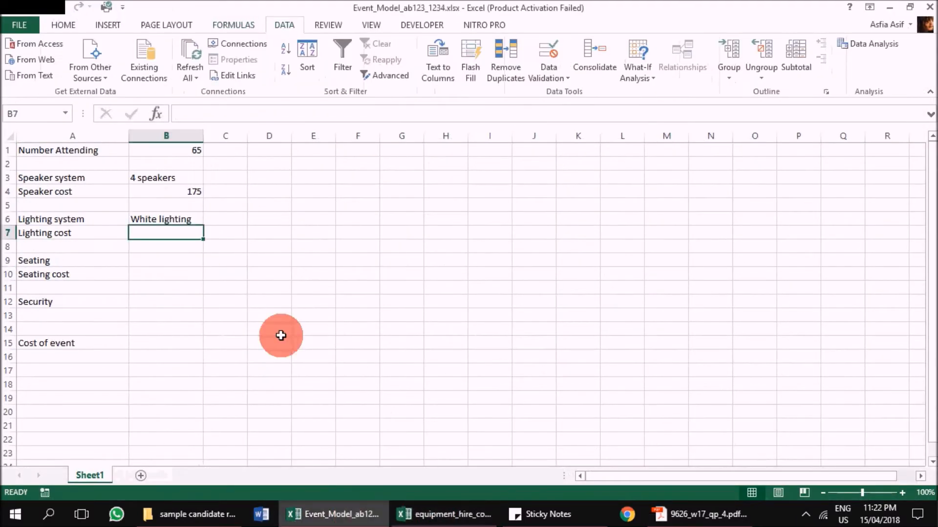
text(=)
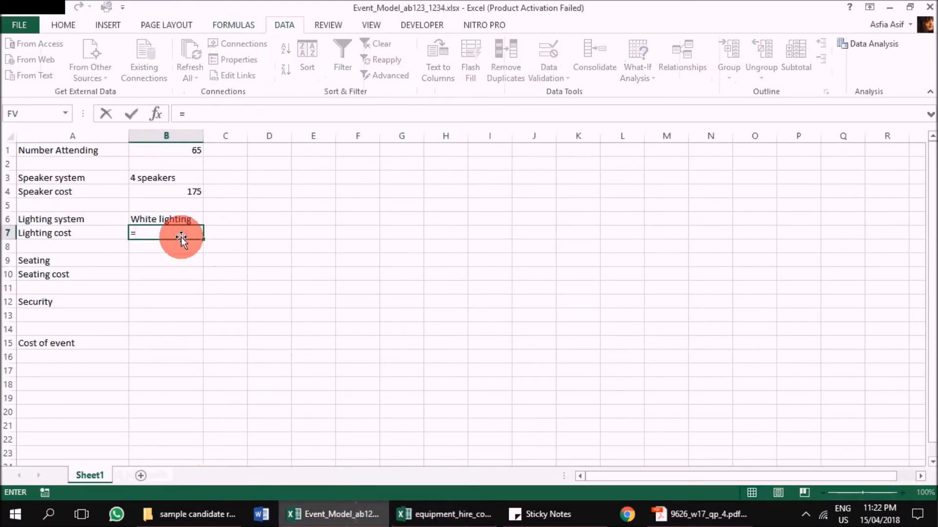
text(i)
key(Escape)
Step: Copy the speaker cost formula from B4 into the lighting cost cell B7
click(193, 187)
key(ctrl+c)
click(167, 235)
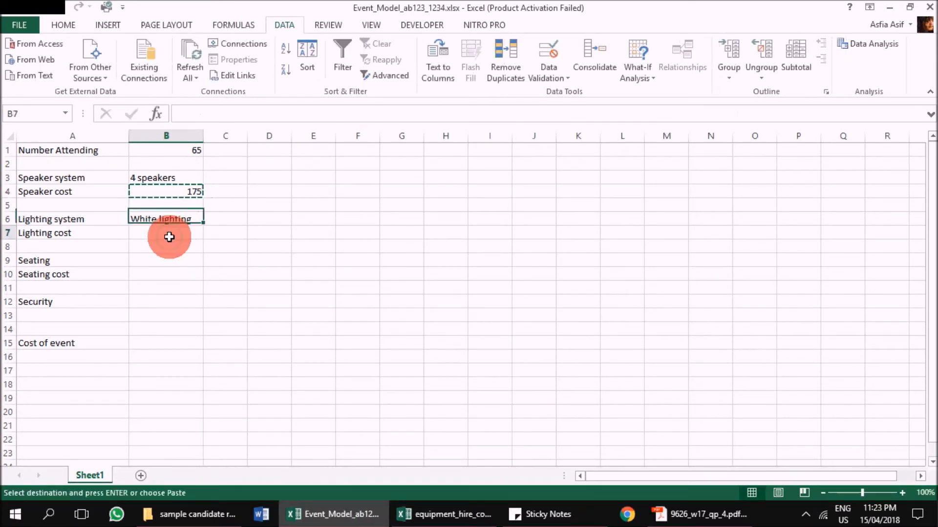
key(ctrl+v)
double_click(181, 234)
key(Escape)
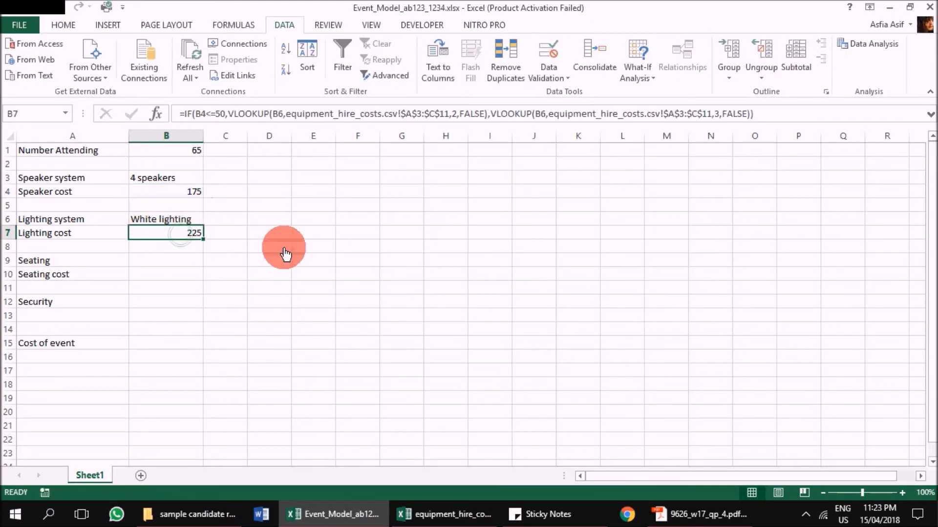
Step: Point the IF condition of the lighting cost formula in B7 at the number attending in B1
double_click(179, 233)
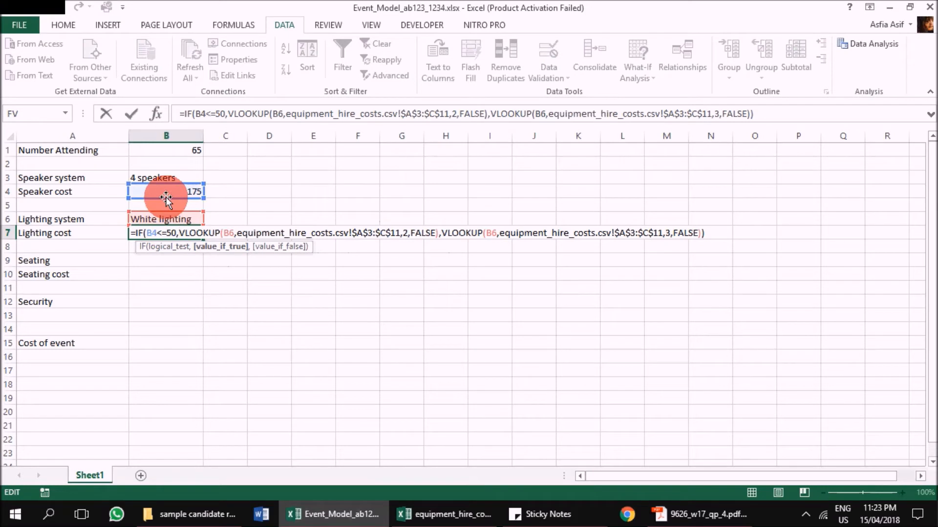
click(152, 234)
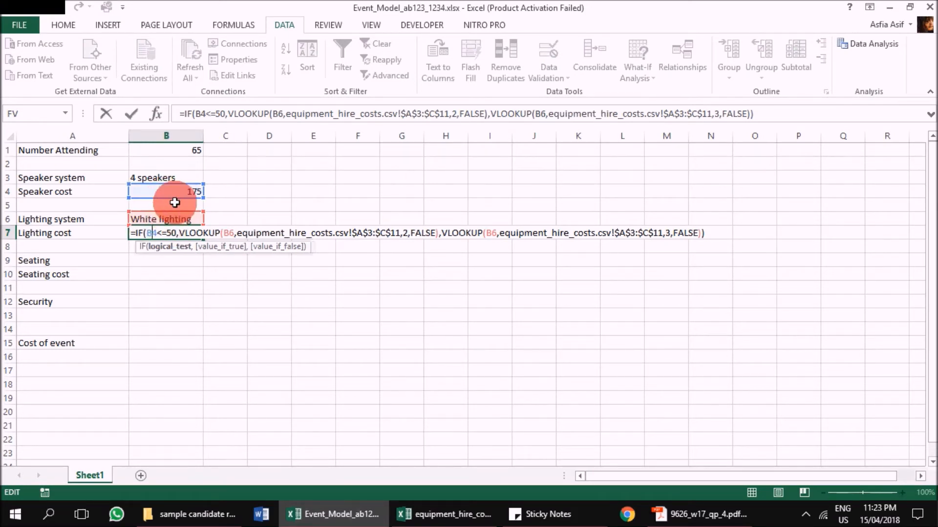
click(181, 146)
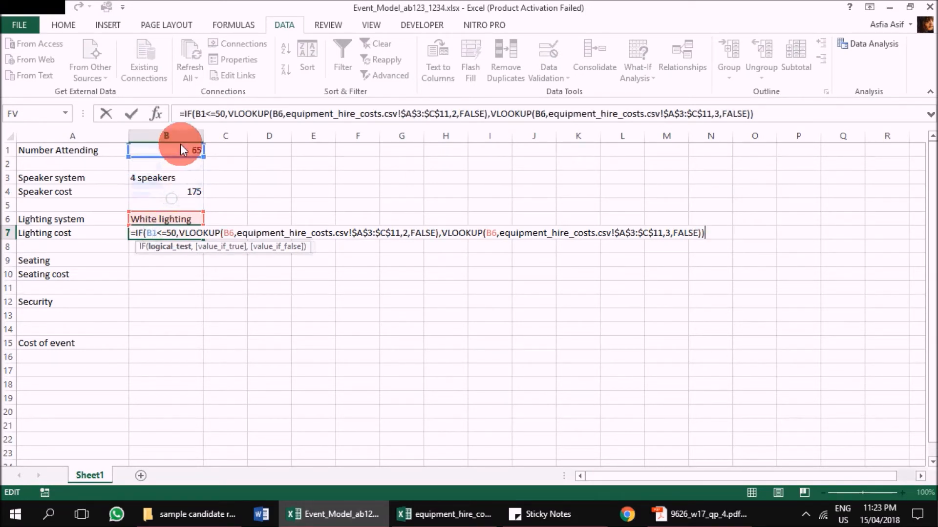
Step: Check the lookup values in the B7 formula against the lighting prices in equipment_hire_costs.csv and enter the formula
click(225, 234)
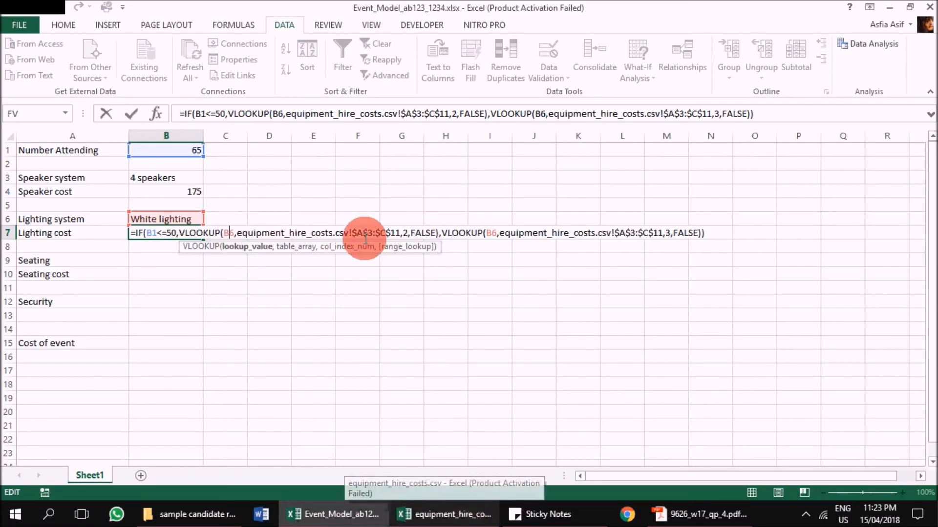
click(444, 515)
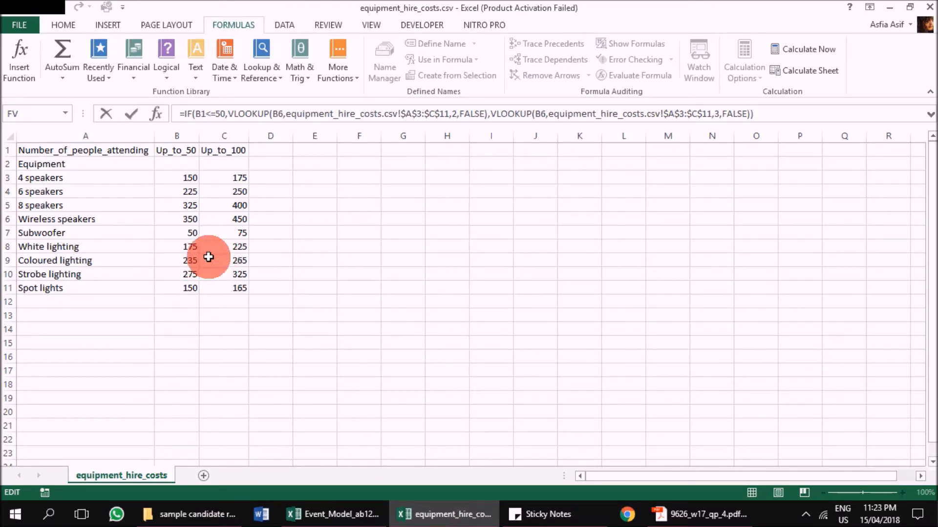
click(331, 514)
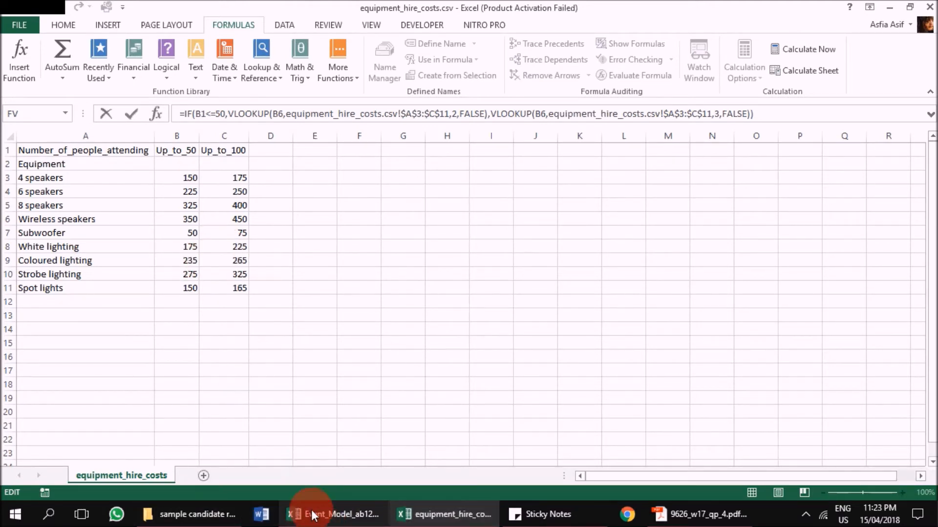
click(446, 515)
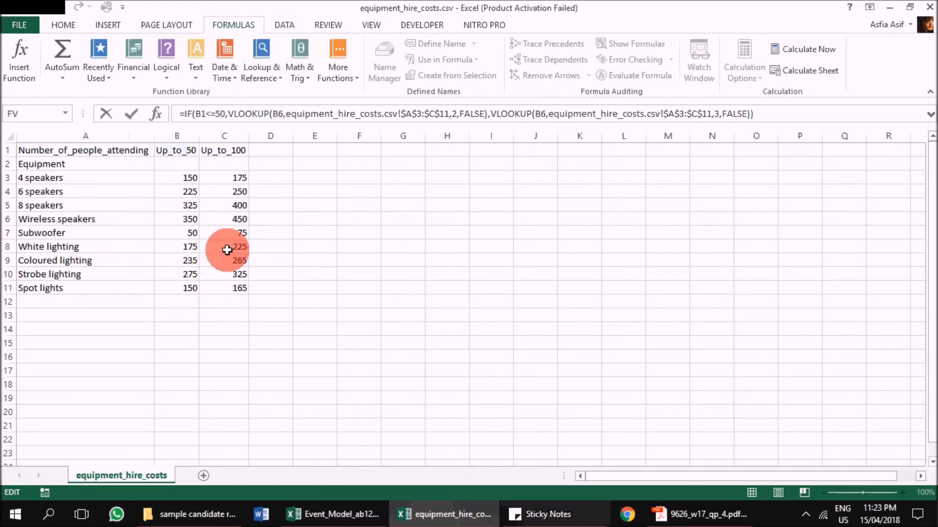
click(318, 514)
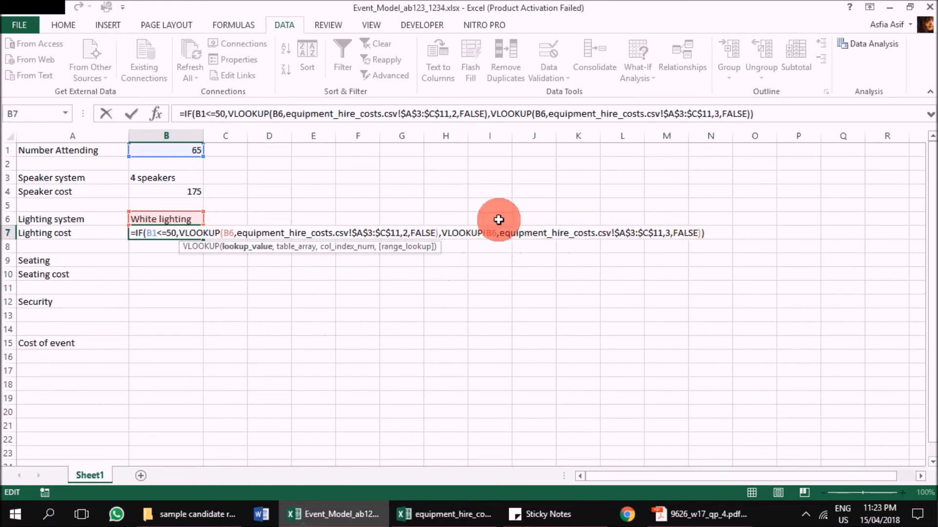
click(492, 235)
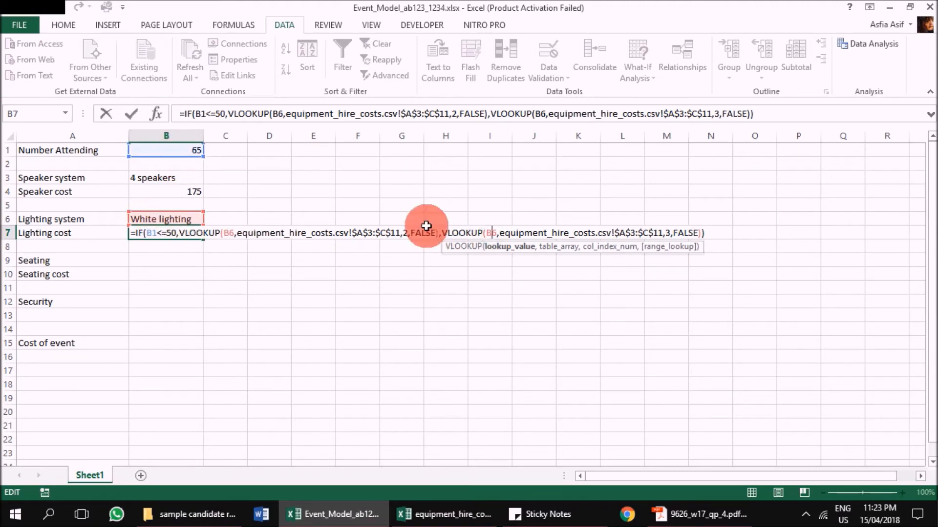
text(.)
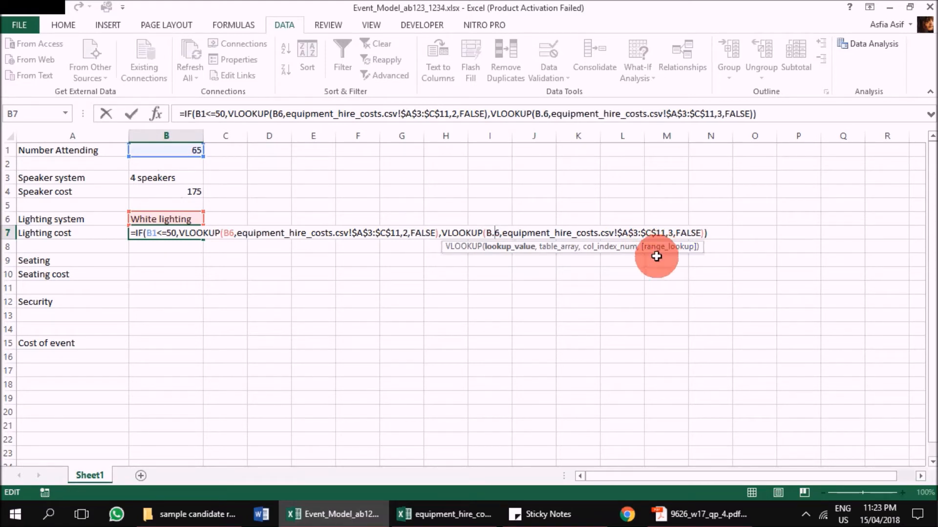
key(Return)
Step: Review the condition, lookup values and column numbers of the B7 formula against the table in equipment_hire_costs.csv
double_click(159, 233)
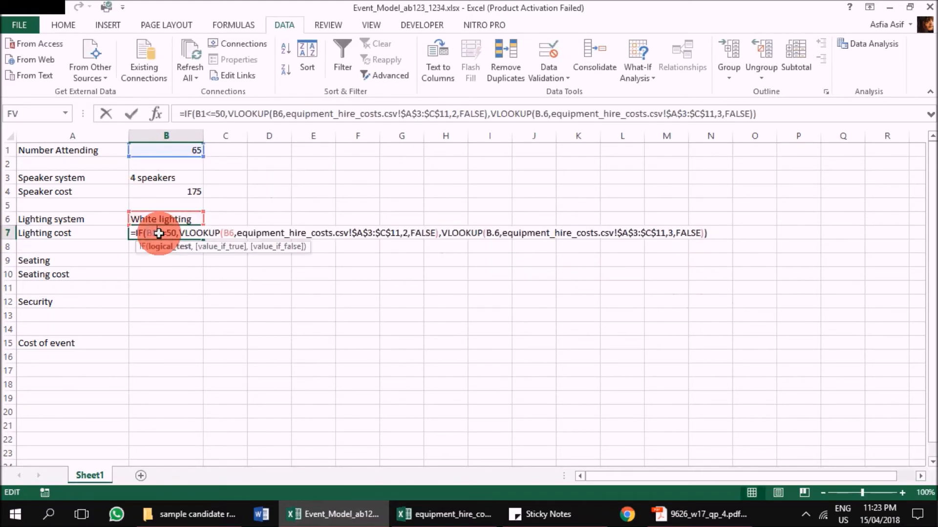
click(230, 234)
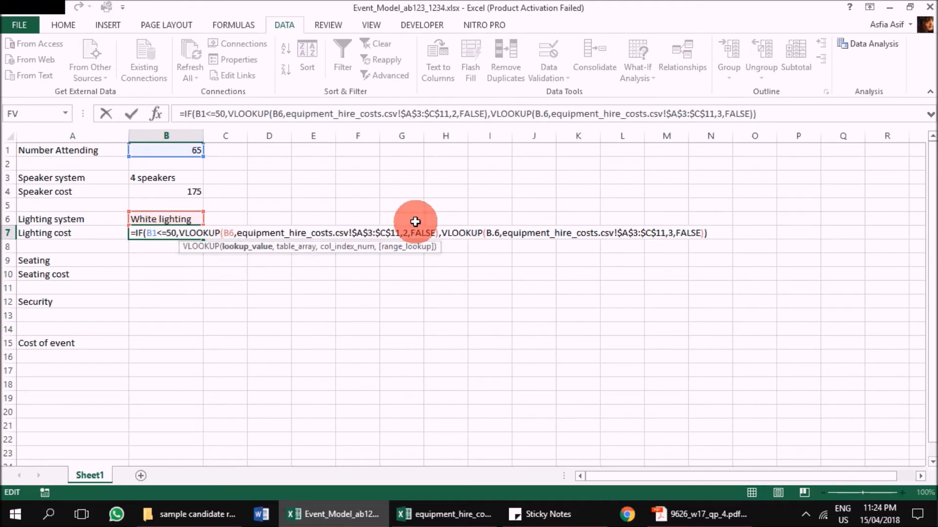
click(490, 236)
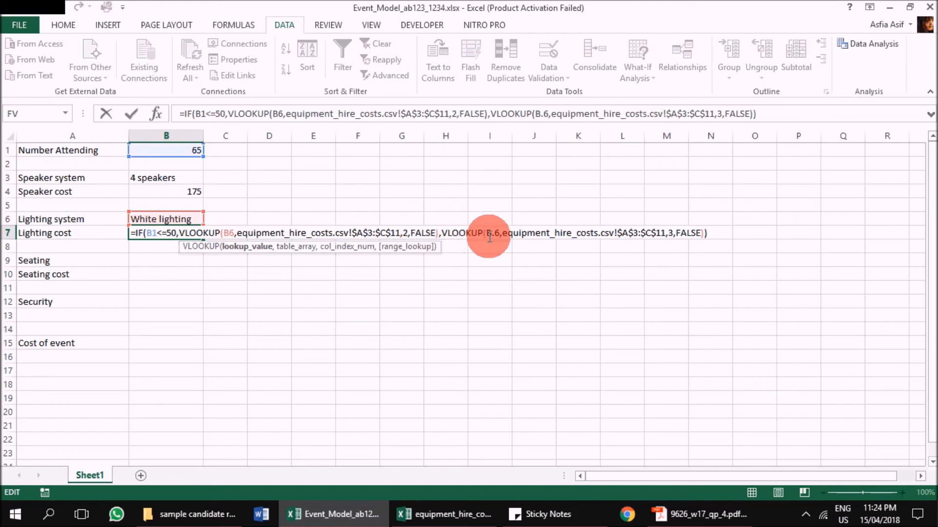
click(164, 232)
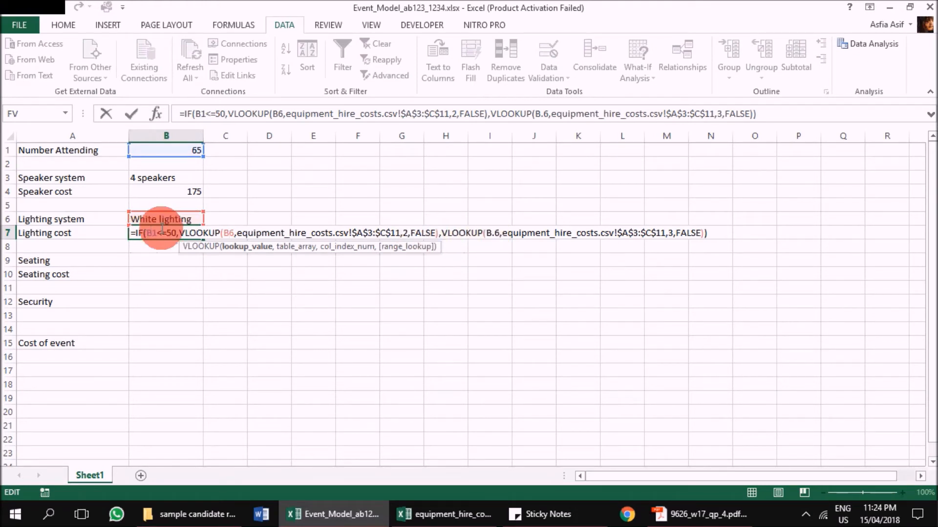
click(406, 234)
click(672, 233)
click(446, 515)
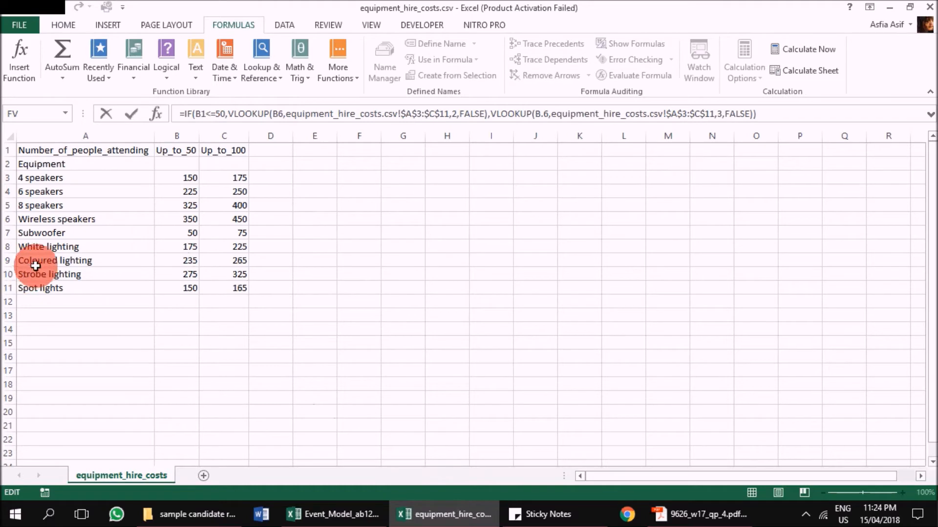
click(119, 249)
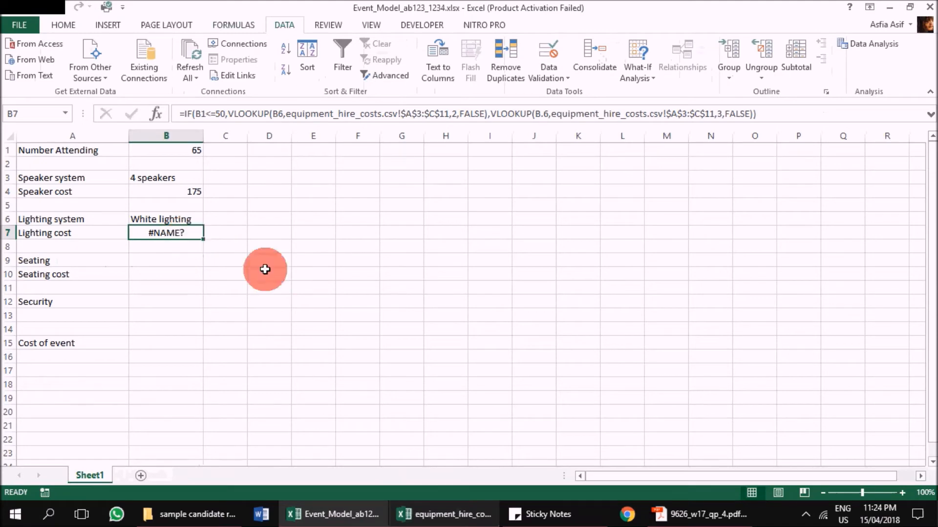
click(461, 514)
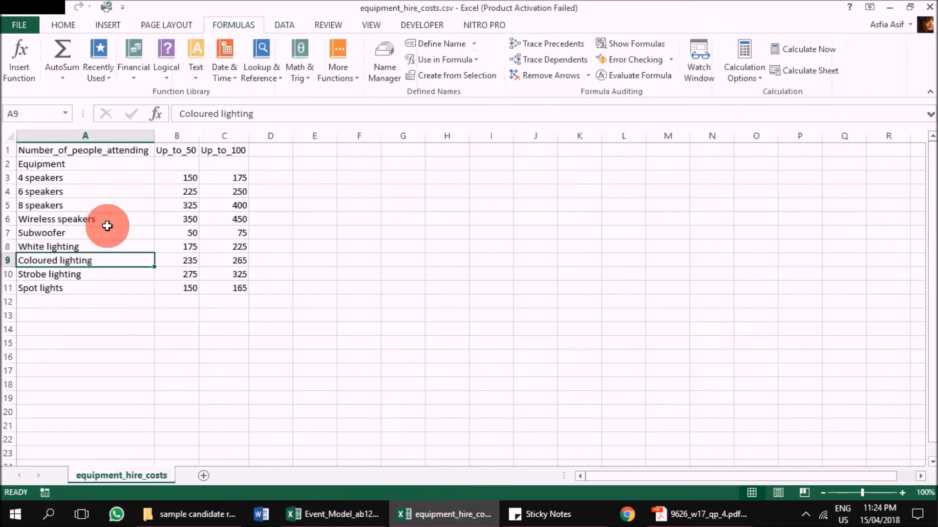
click(120, 248)
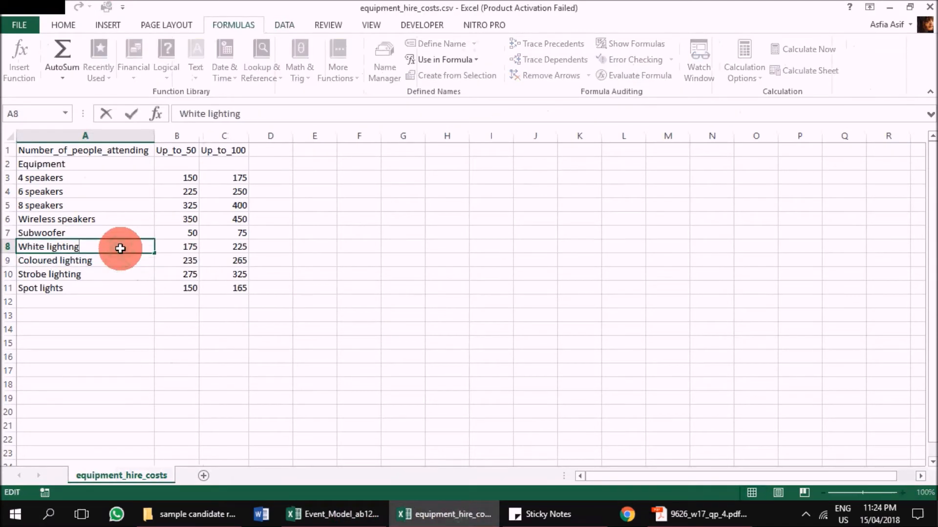
click(121, 285)
double_click(125, 264)
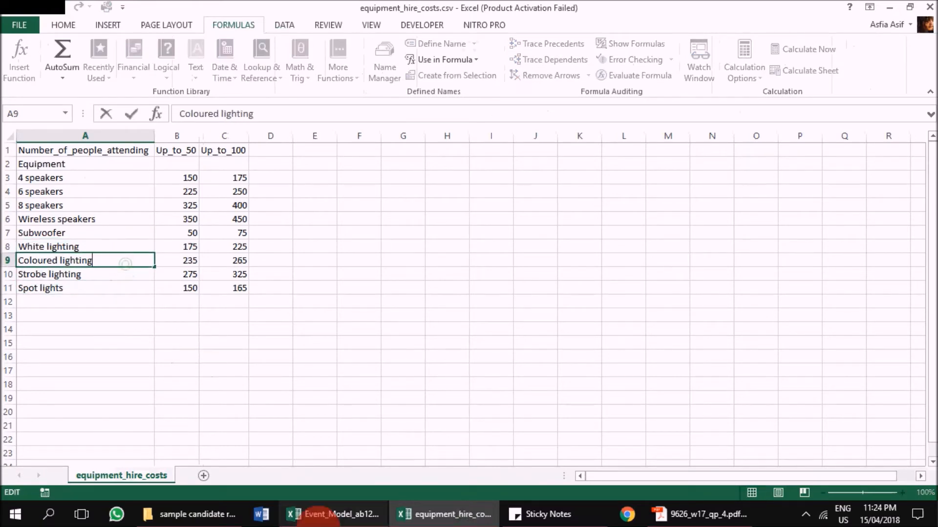
Step: Switch to the Event_Model workbook and start an IF formula in cell B7 that tests whether B1<=50
click(317, 515)
text(=)
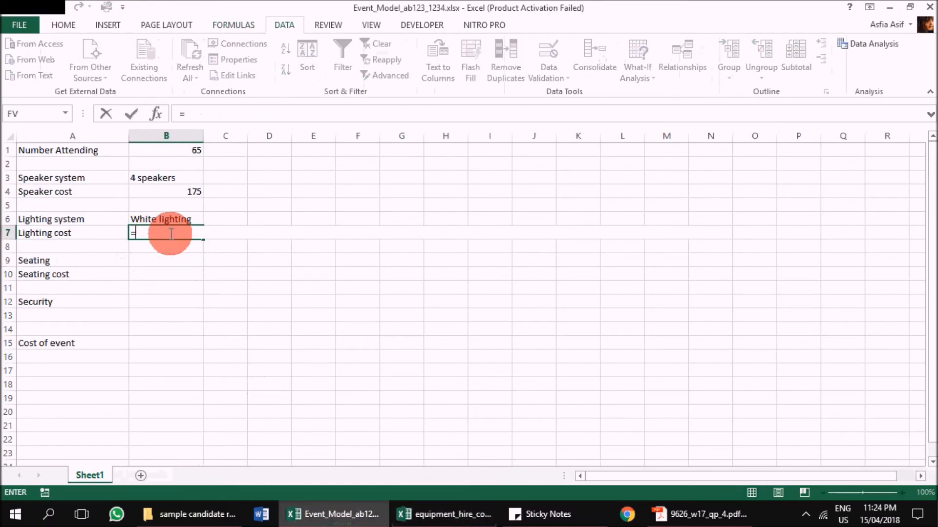
text(IF)
double_click(172, 247)
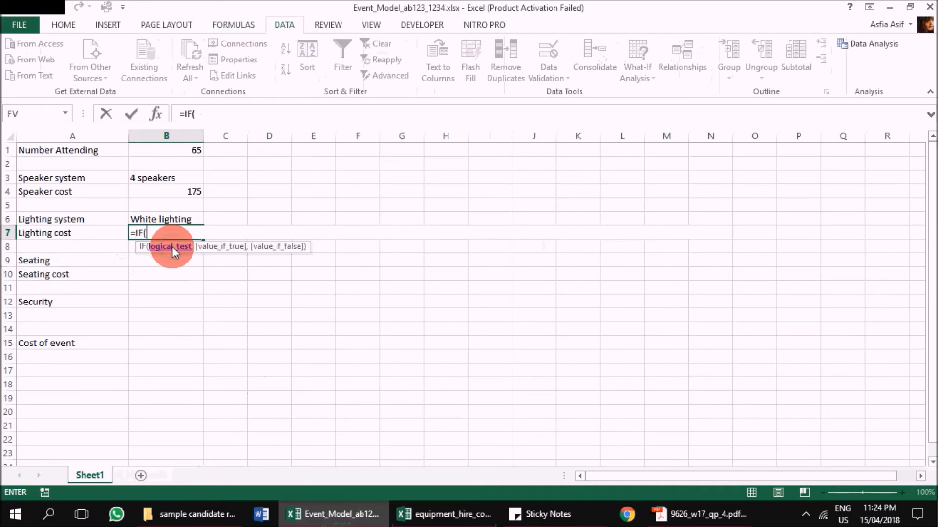
click(177, 152)
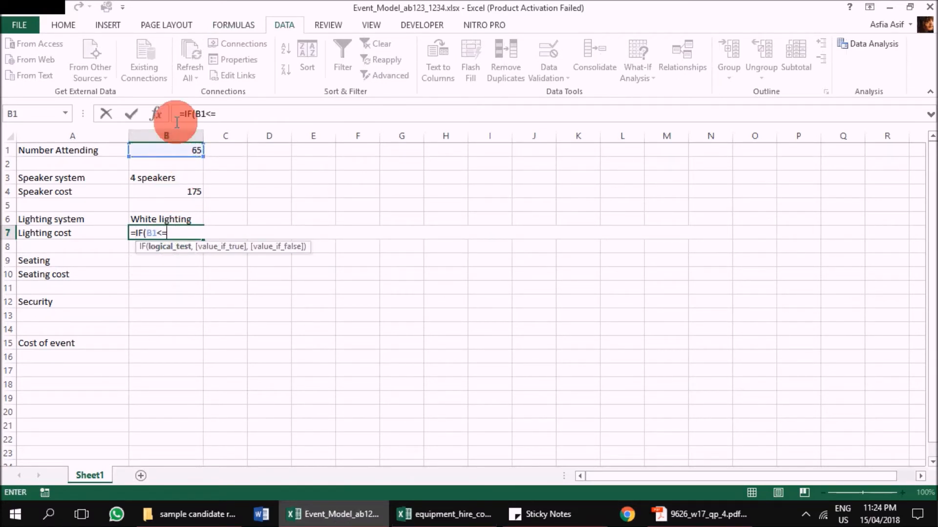
text(<=50,vl)
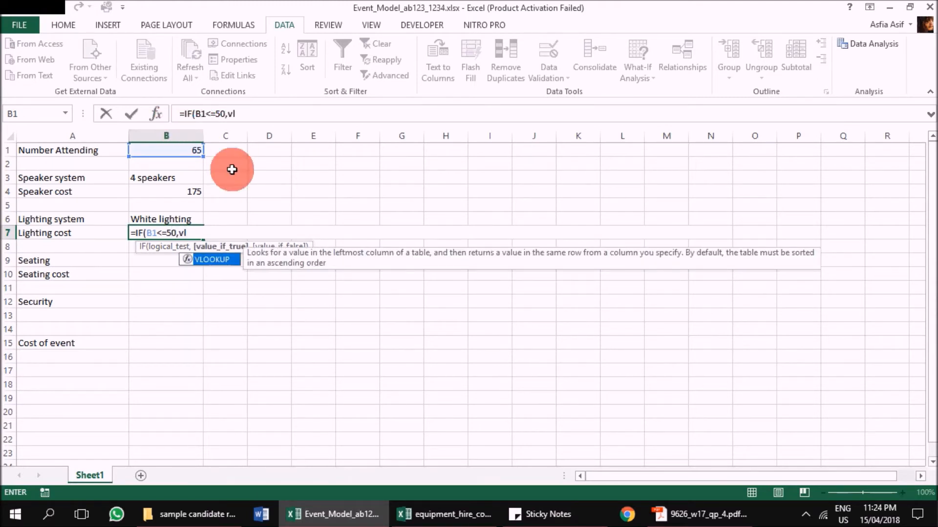
Step: Set the IF formula's true value to a VLOOKUP of B6 in the settings range of equipment_hire_costs.csv, column 2, FALSE
double_click(219, 261)
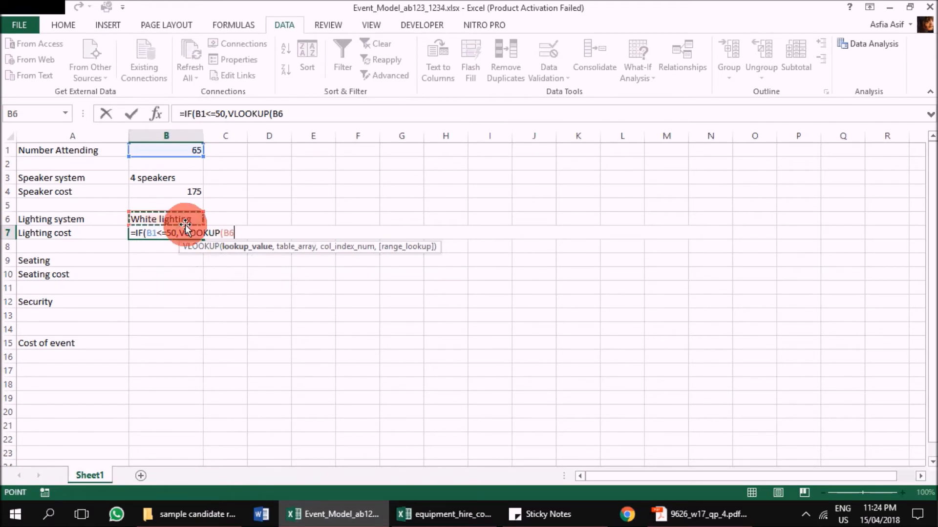
text(,)
click(364, 509)
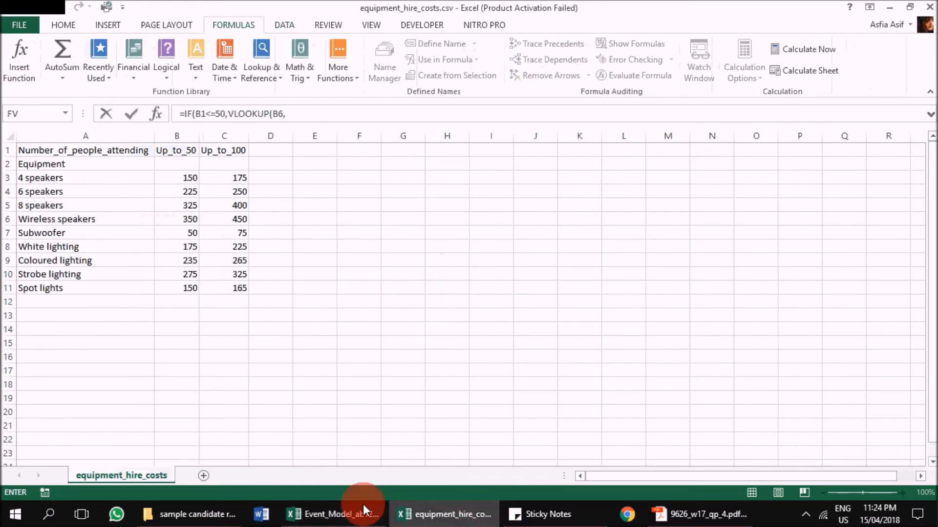
drag(83, 177, 225, 292)
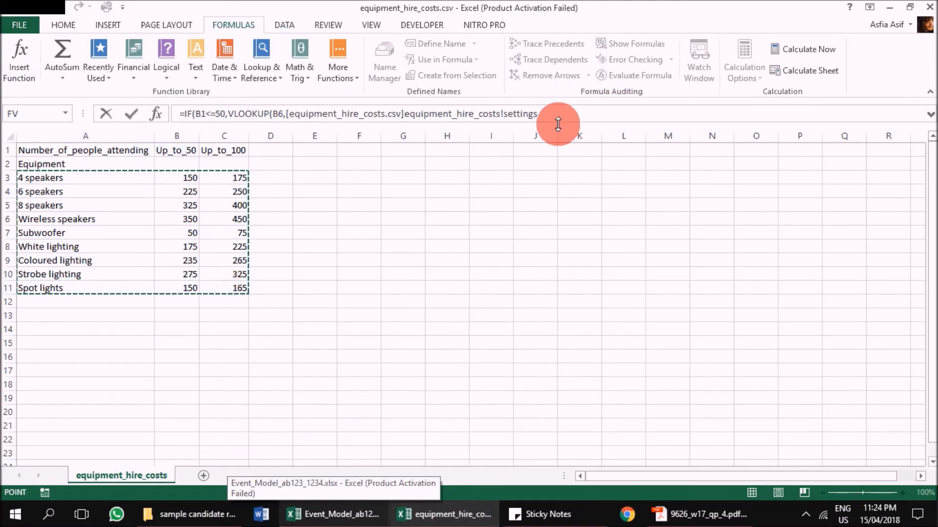
text(,)
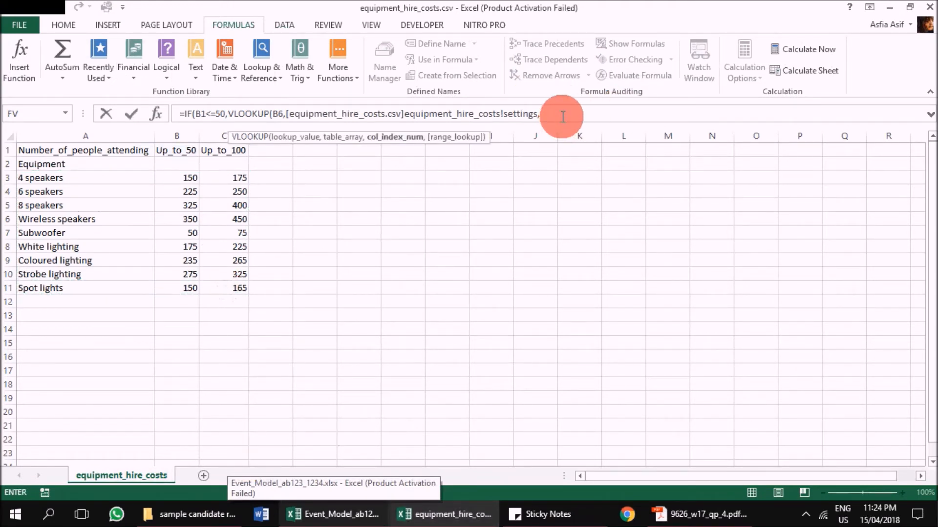
click(351, 520)
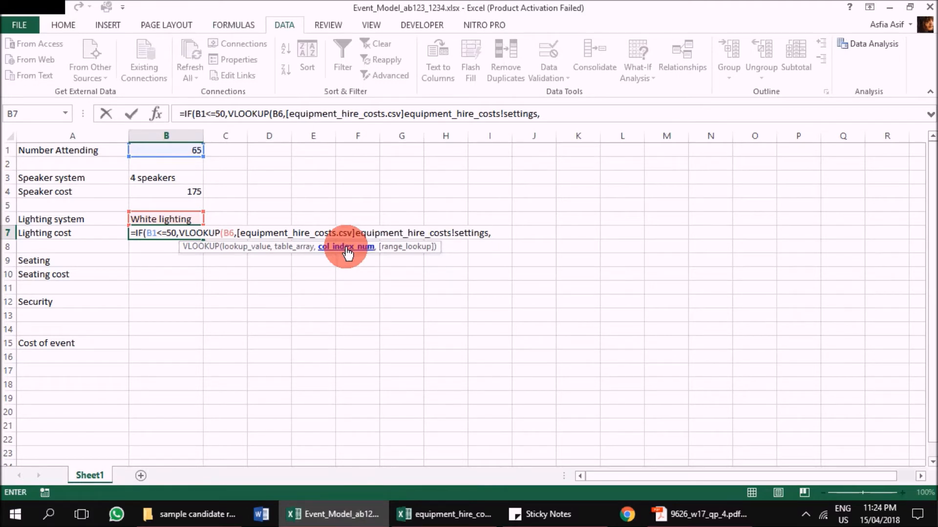
text(,)
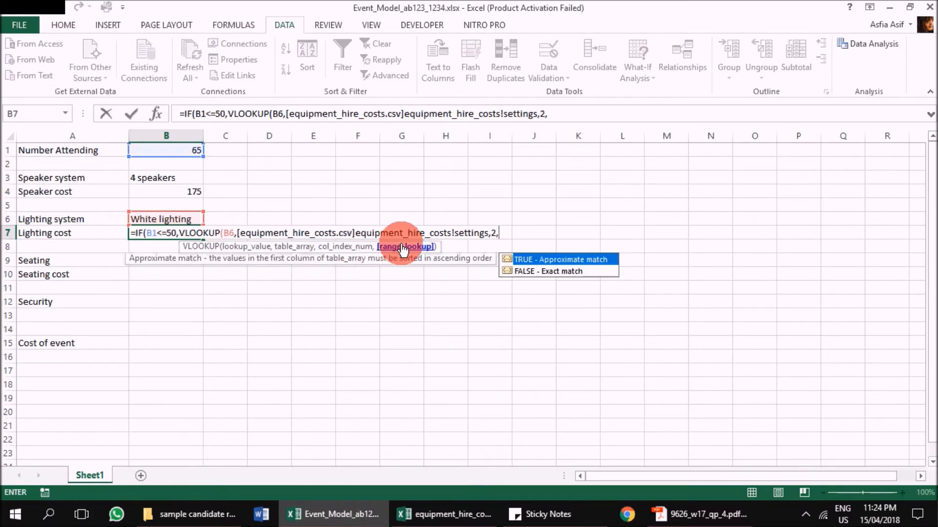
double_click(531, 271)
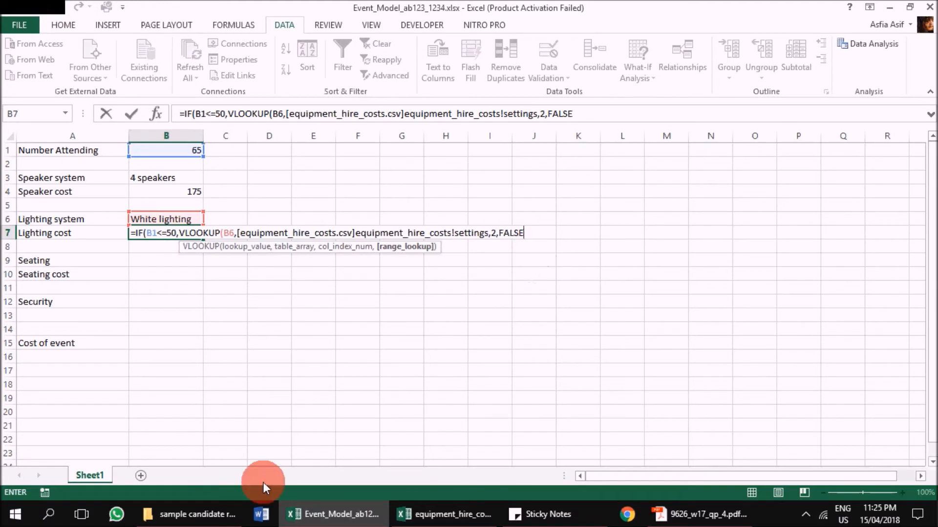
text(),)
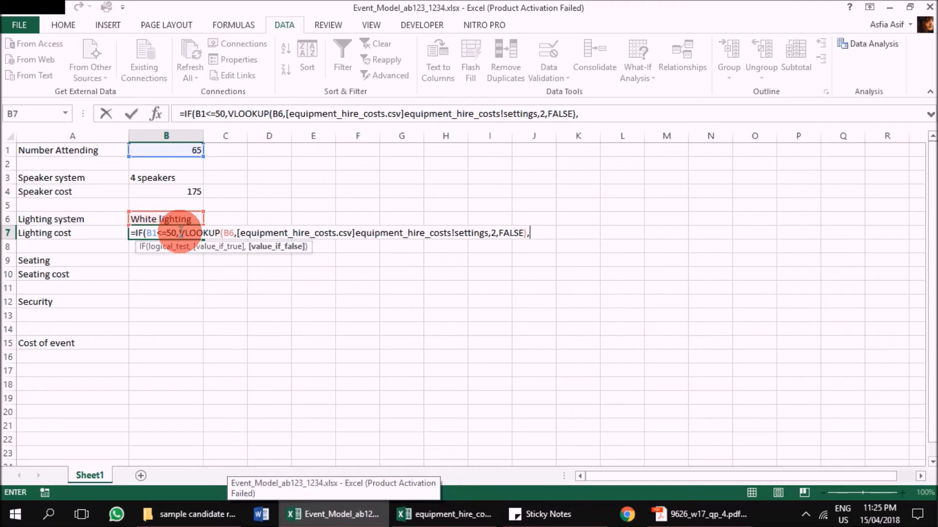
Step: Set the IF formula's false value to a VLOOKUP of B6 in the same settings range, column 3, FALSE, and complete the formula
text(vl)
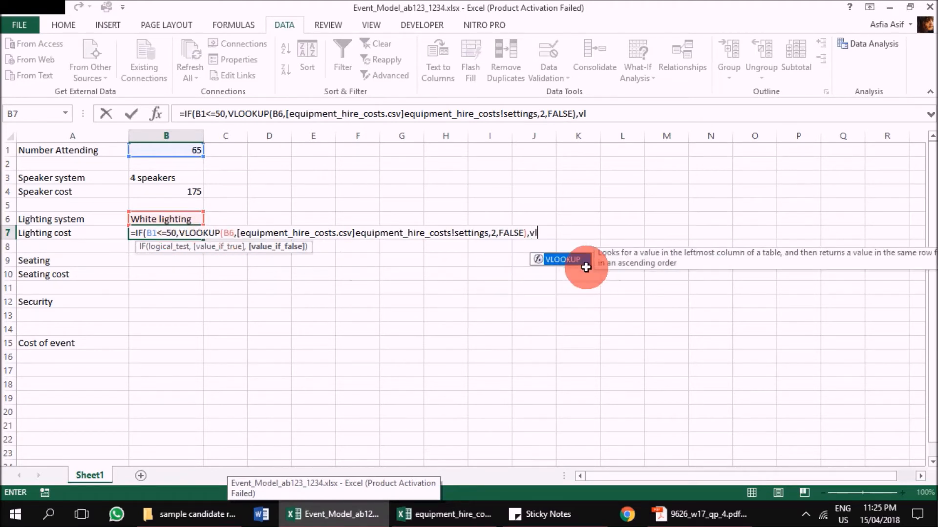
double_click(573, 259)
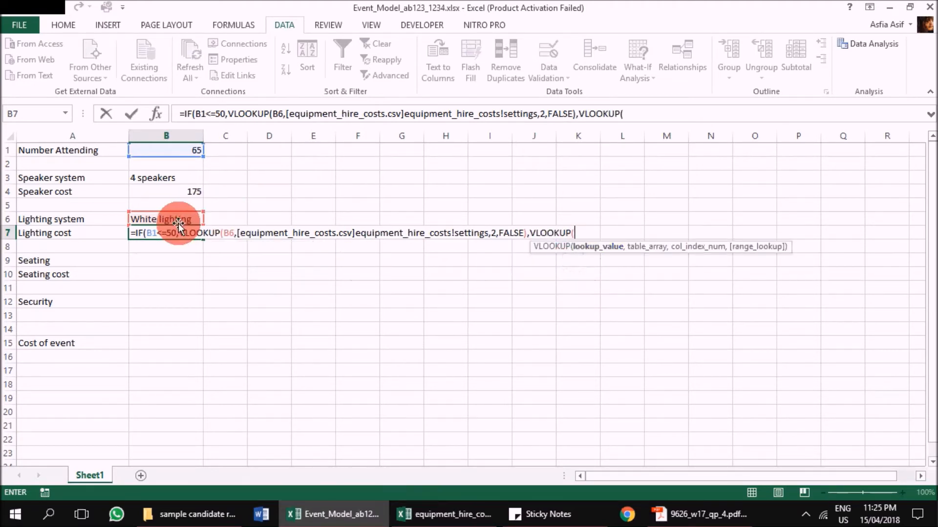
text(,)
click(442, 514)
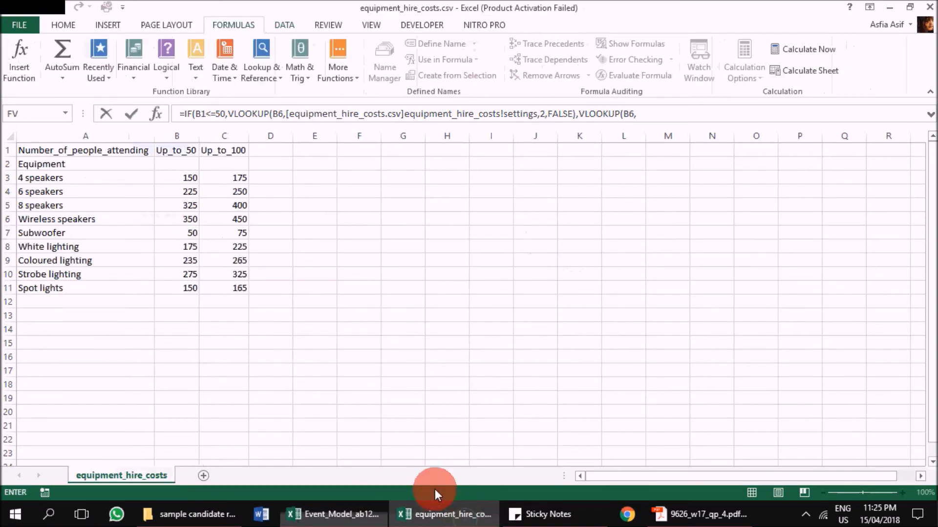
click(56, 178)
drag(57, 178, 228, 286)
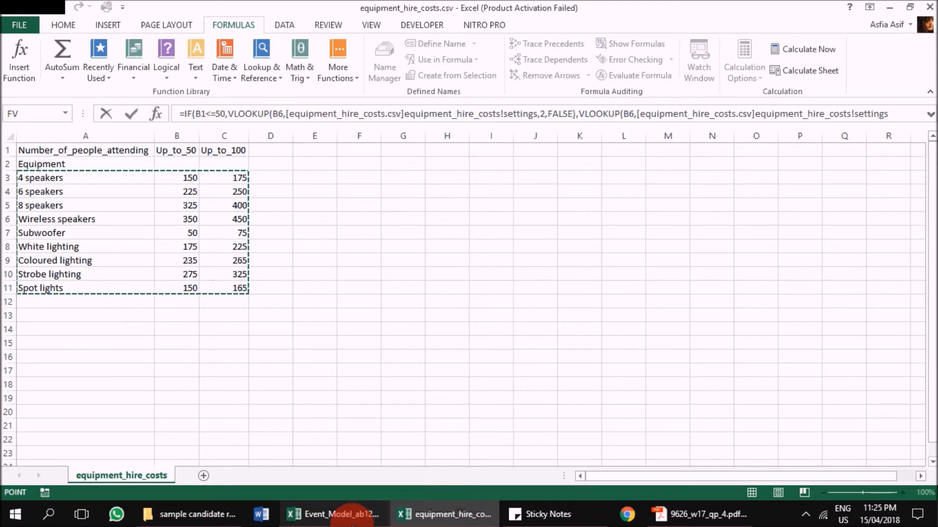
click(262, 514)
text(,)
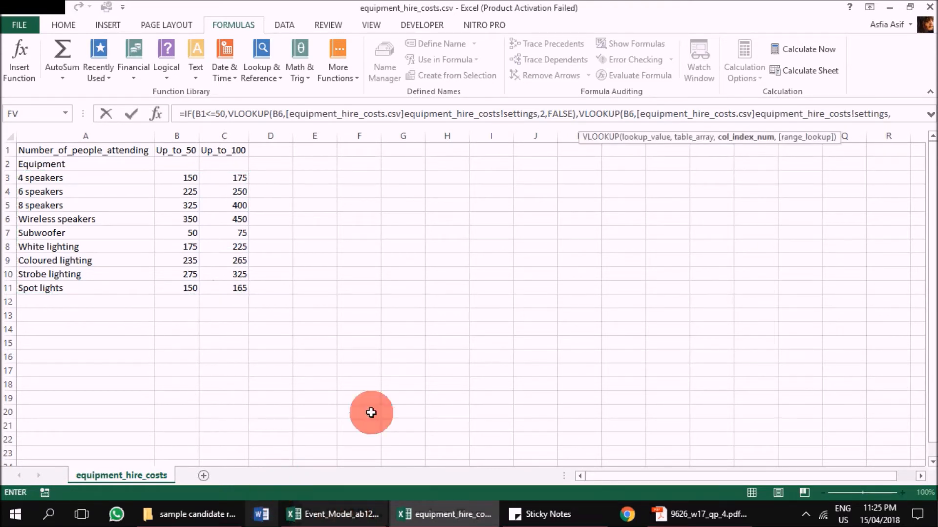
click(345, 515)
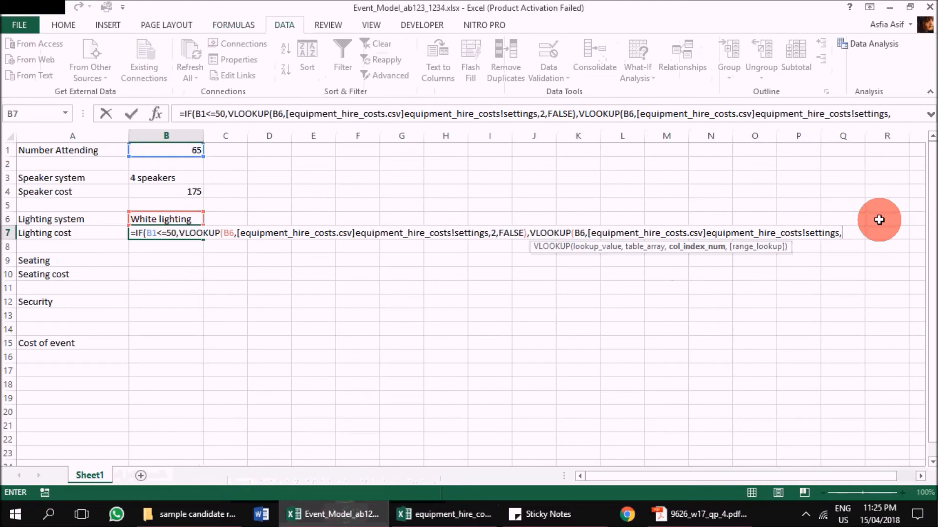
text(3,)
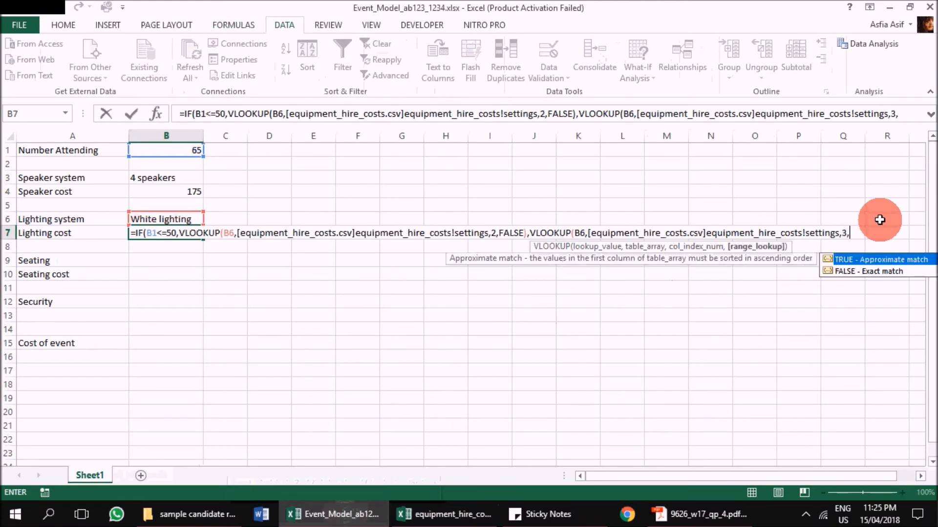
double_click(882, 271)
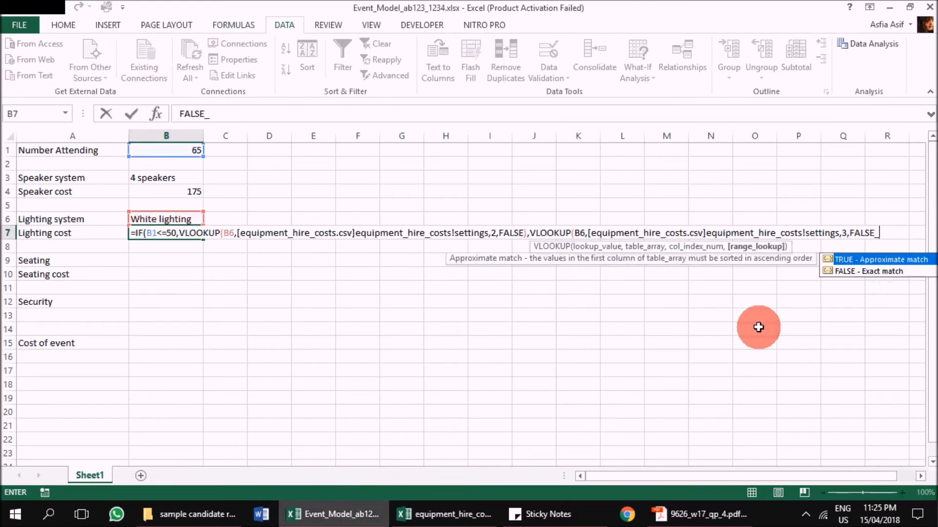
text()))
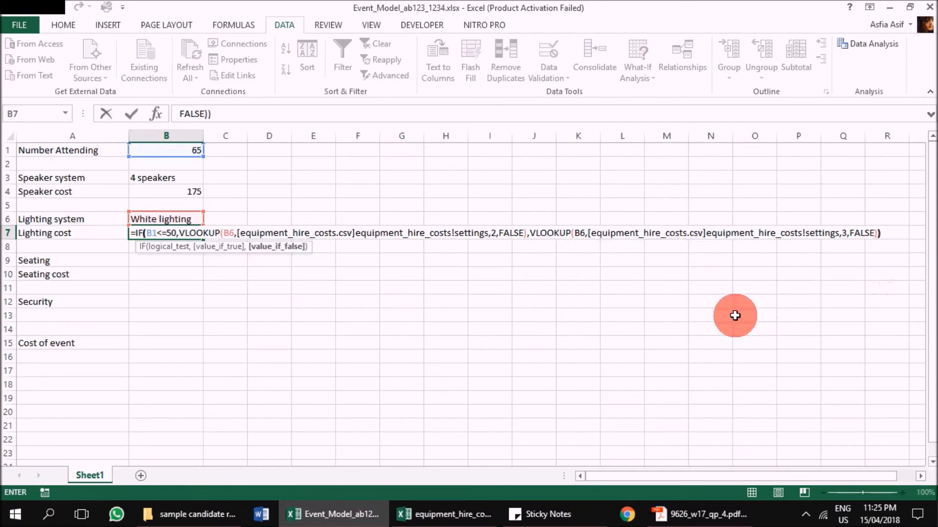
key(Return)
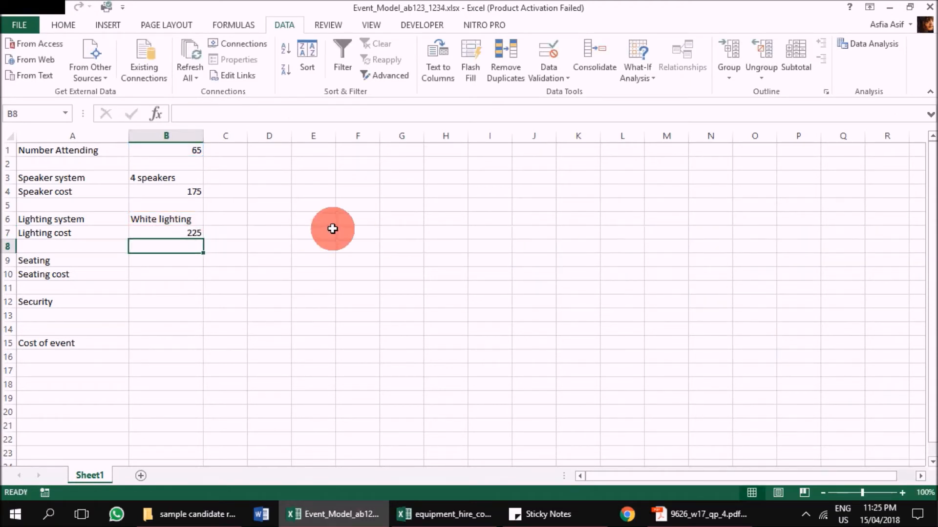
Step: Compare the lighting cost in B7 with the white lighting price for up to 100 people in equipment_hire_costs.csv
click(148, 234)
click(456, 517)
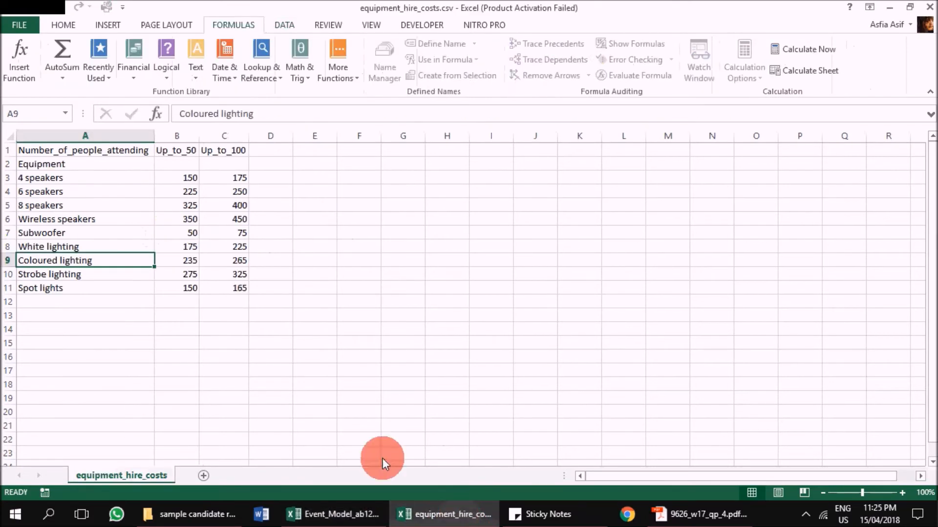
click(236, 247)
click(356, 514)
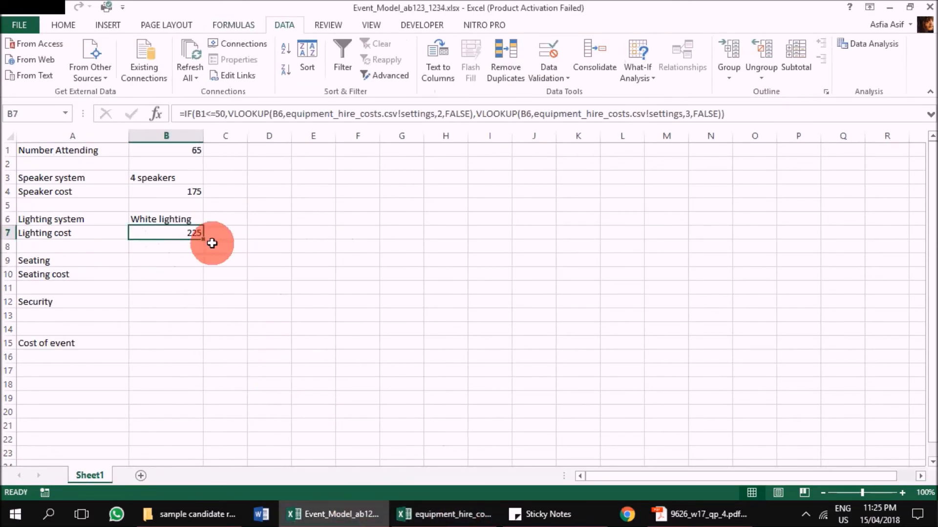
click(412, 509)
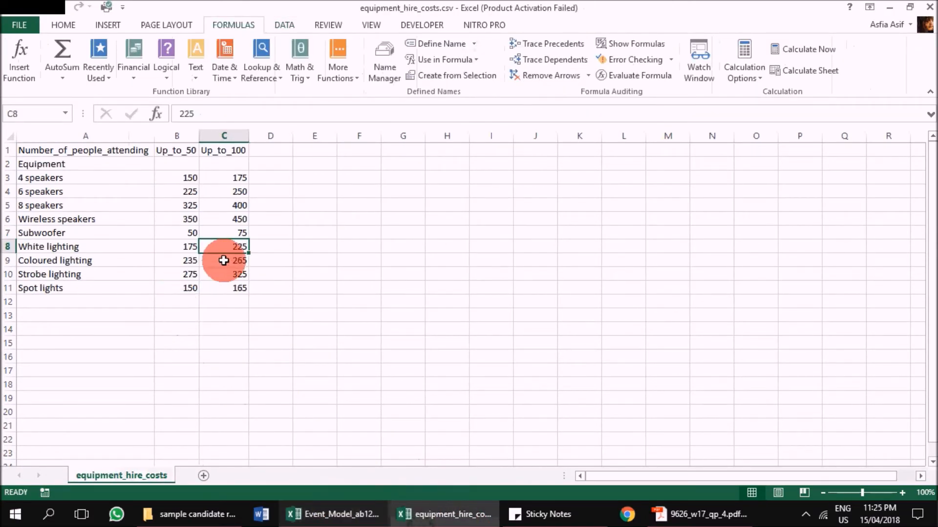
Step: In the Event_Model workbook, change the lighting system in B6 to Coloured lighting and widen column B slightly to fit it
click(367, 512)
click(187, 220)
click(209, 219)
click(195, 240)
click(171, 232)
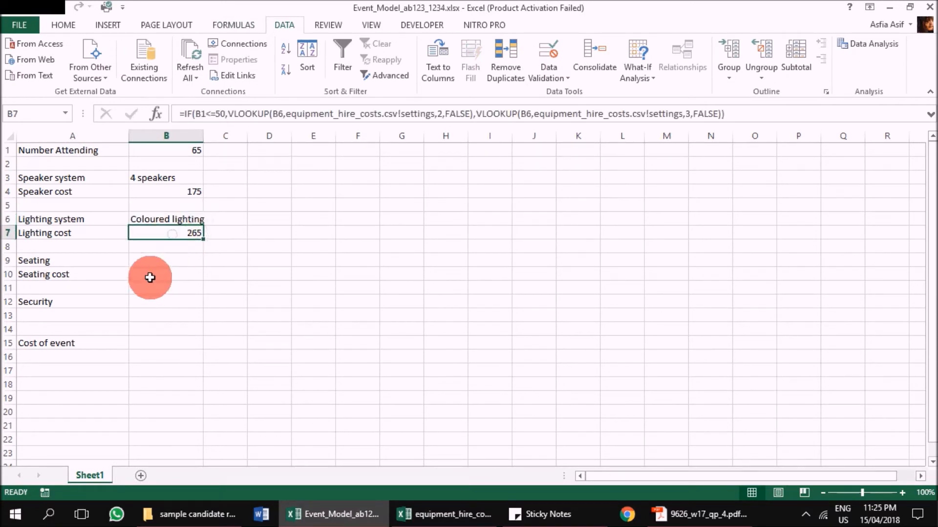
drag(201, 136, 212, 136)
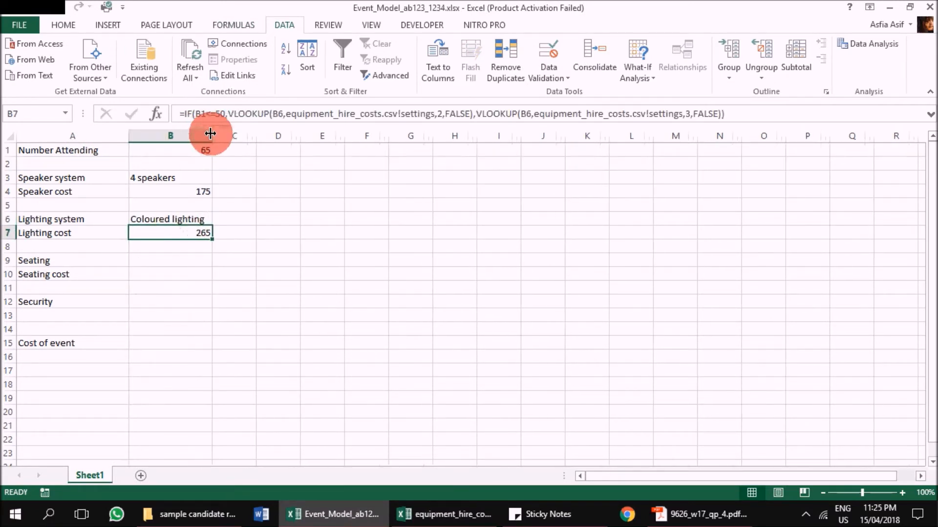
Step: Set the Number Attending in cell B1 to 50
click(184, 215)
click(200, 148)
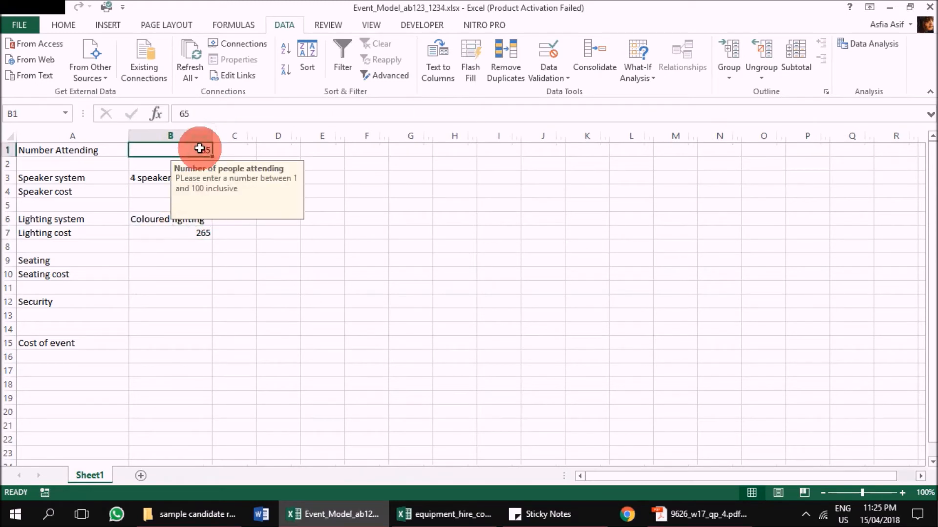
text(50)
key(Return)
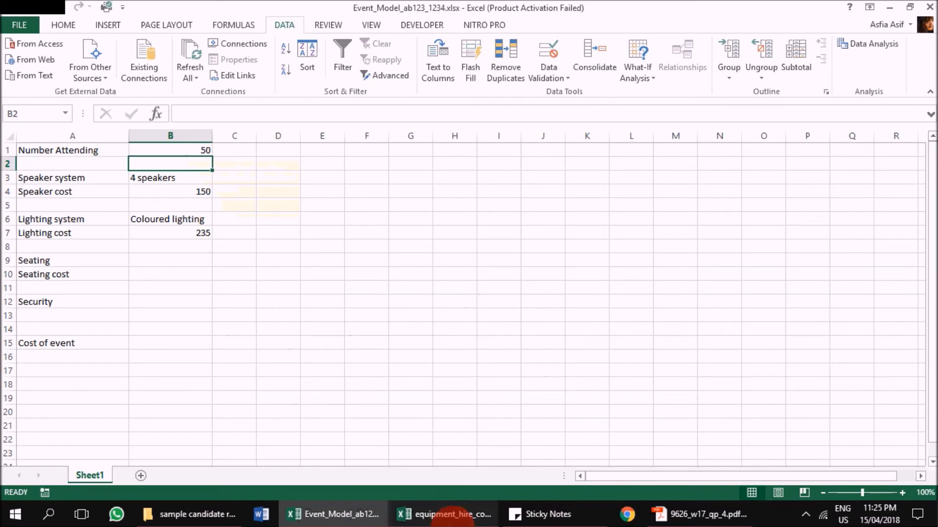
Step: Select seating cell B9, check the hire costs file, and read the seating requirements in the 9626_w17_qp_4 PDF before returning to the Event_Model workbook
click(142, 260)
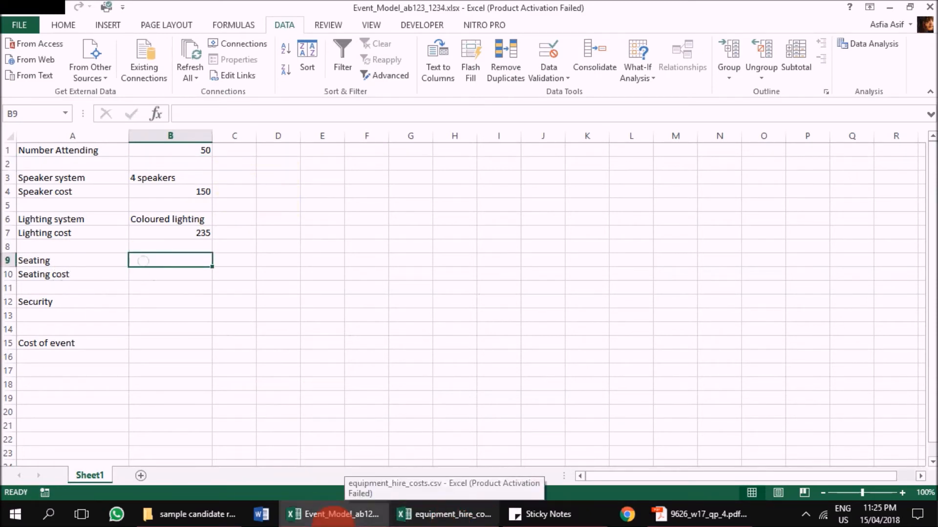
click(438, 517)
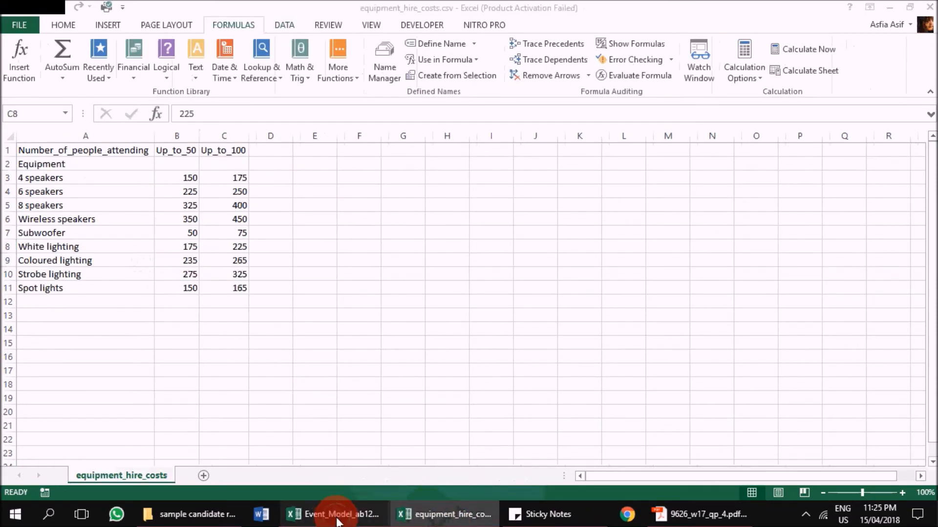
click(324, 514)
click(684, 515)
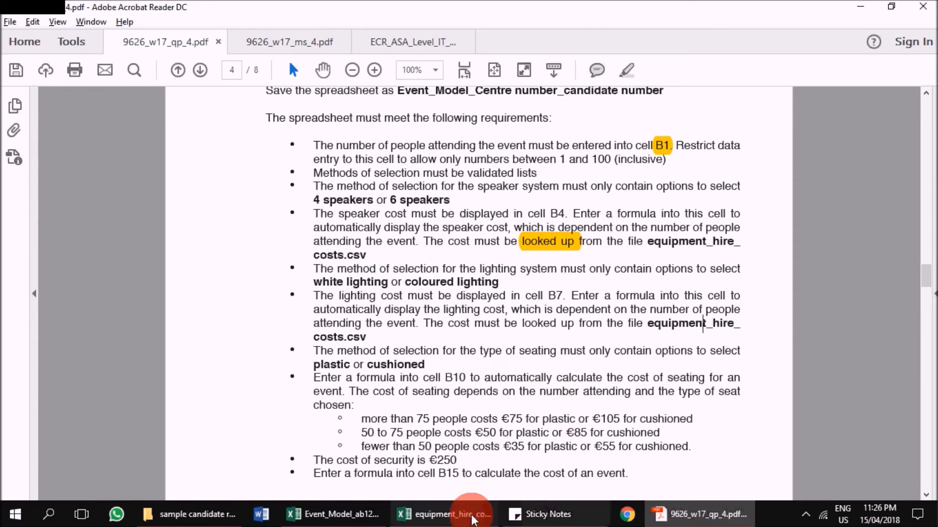
click(452, 514)
click(293, 523)
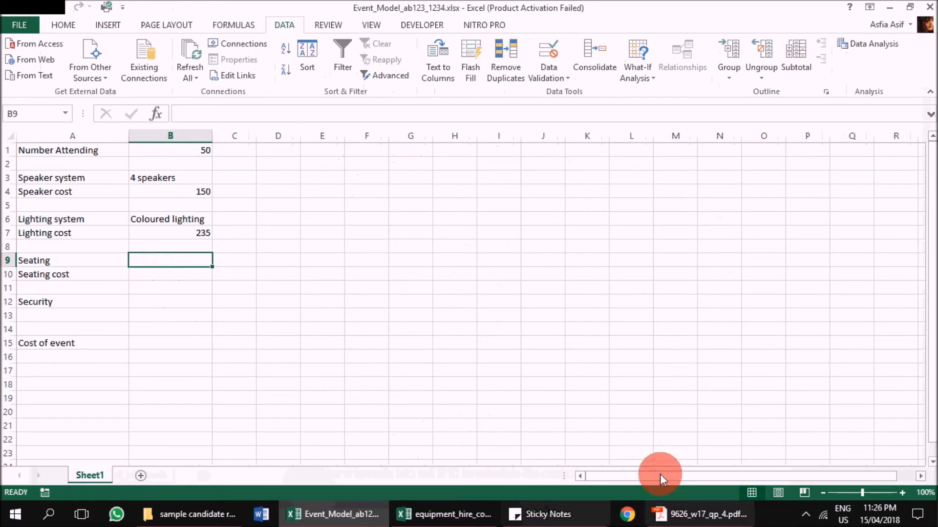
click(807, 515)
right_click(784, 485)
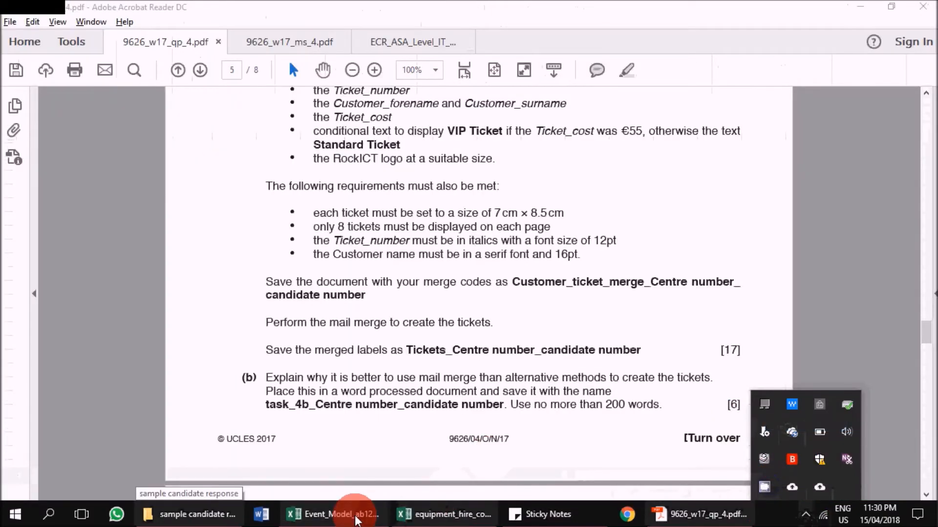
click(355, 518)
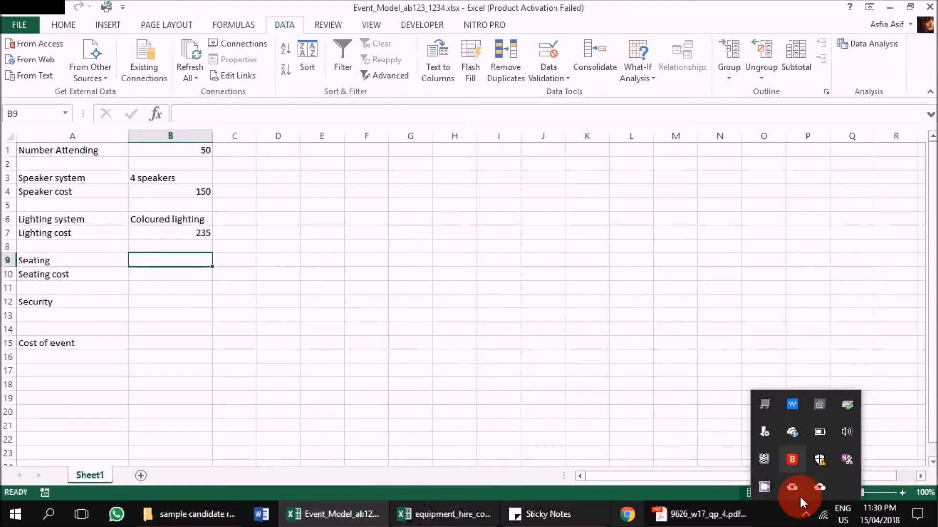
right_click(764, 485)
click(792, 437)
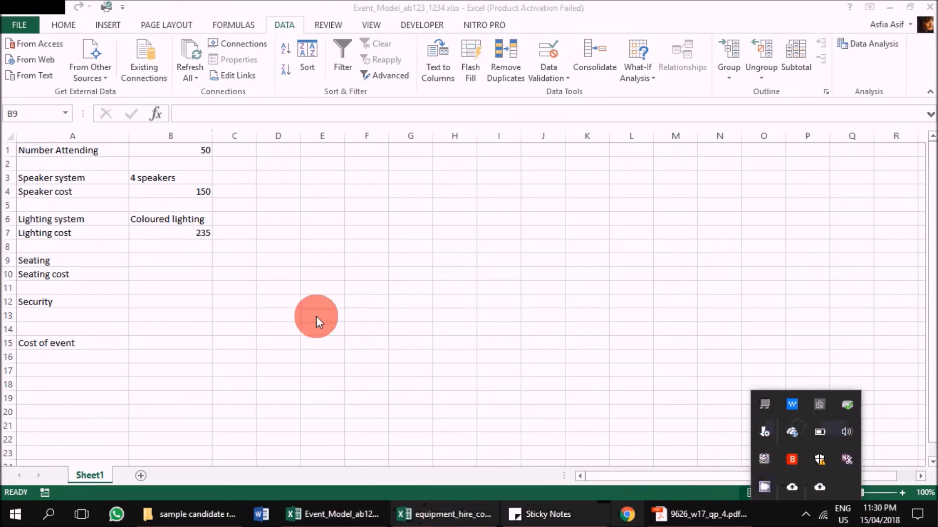
click(144, 255)
click(444, 514)
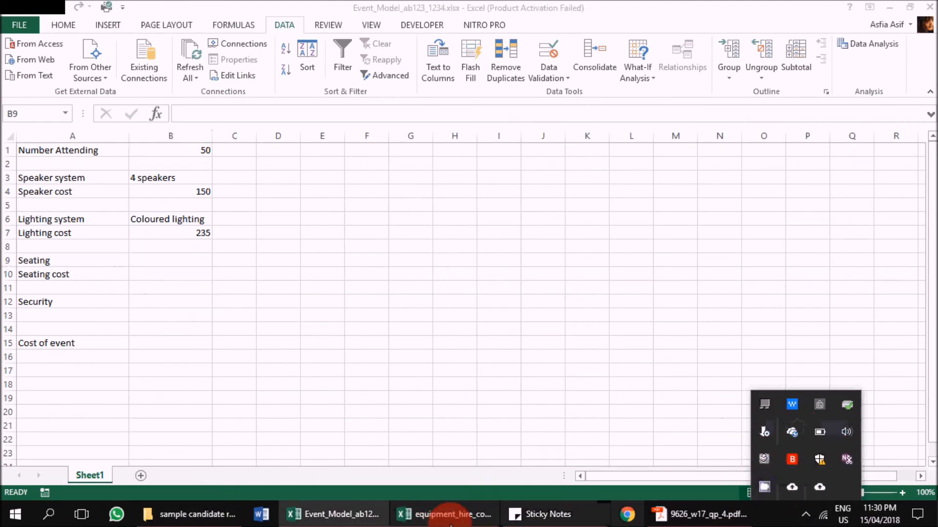
click(224, 249)
click(222, 515)
click(332, 514)
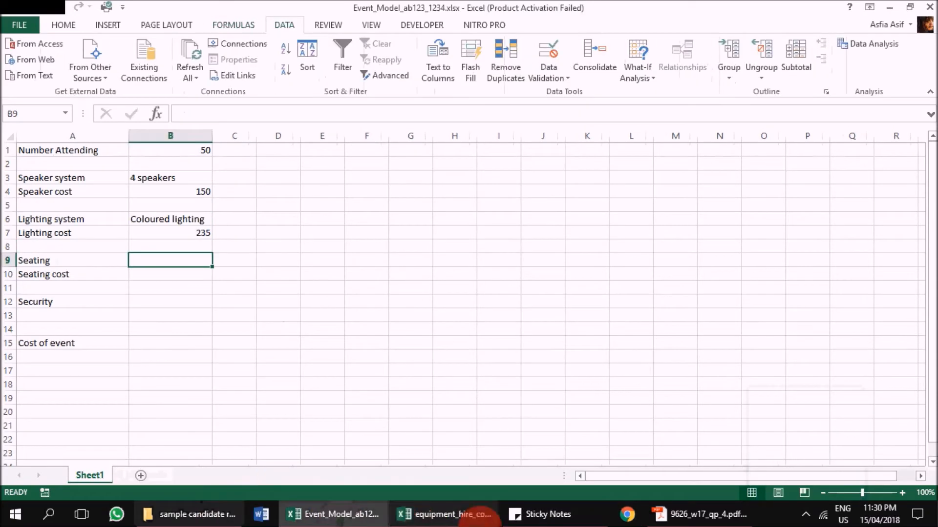
Step: Read the allowed seating options in the 9626_w17_qp_4 PDF and check equipment_hire_costs.csv before returning to the Event_Model workbook
click(674, 514)
click(289, 299)
scroll(599, 342, up, 15)
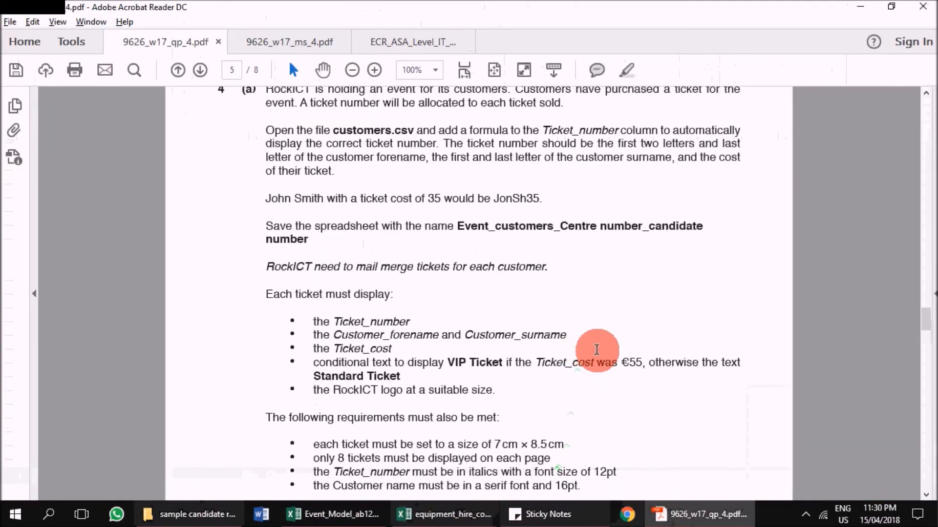
scroll(590, 299, down, 5)
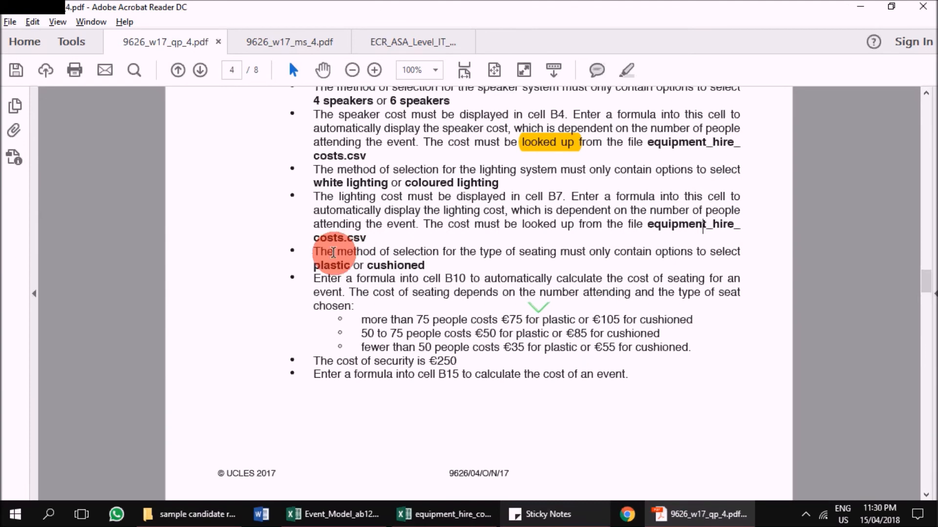
click(437, 515)
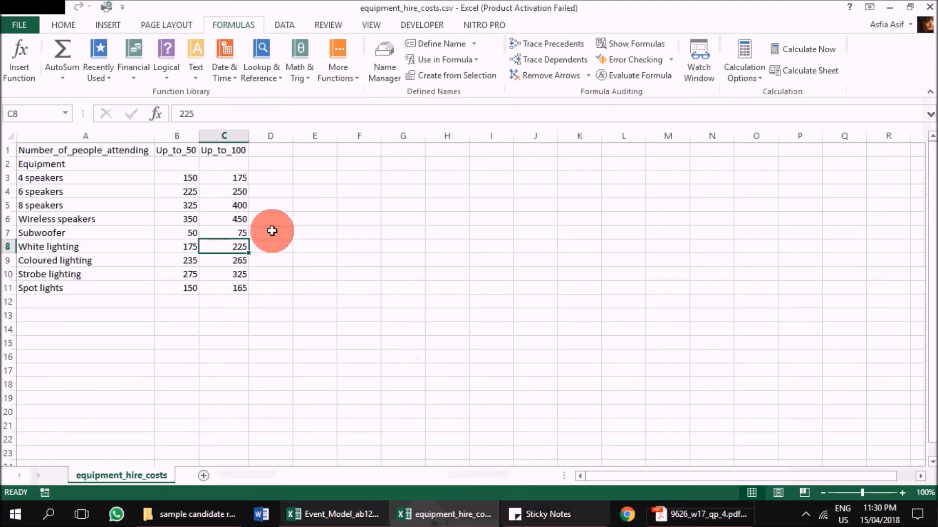
click(332, 514)
Step: Restrict seating cell B9 with list data validation that allows only Plastic and Cushioned
click(200, 255)
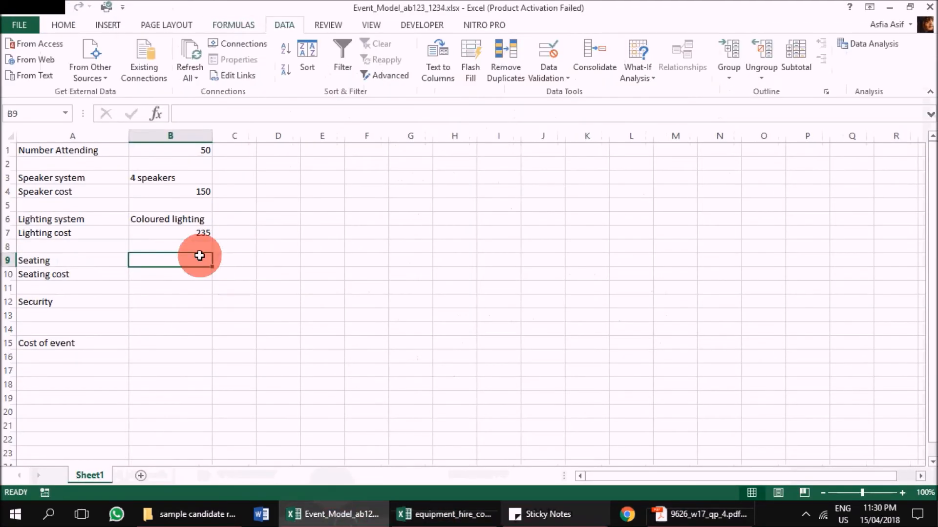
click(552, 52)
click(641, 197)
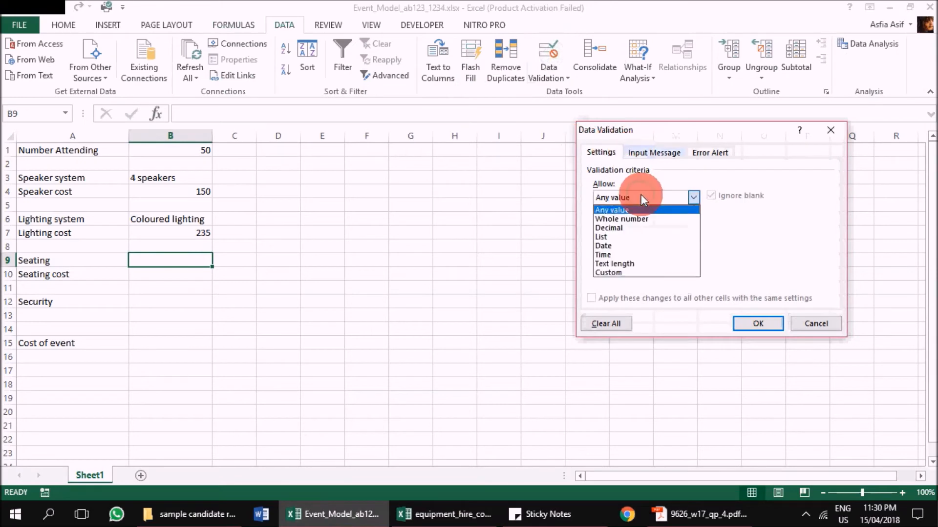
click(642, 229)
click(634, 196)
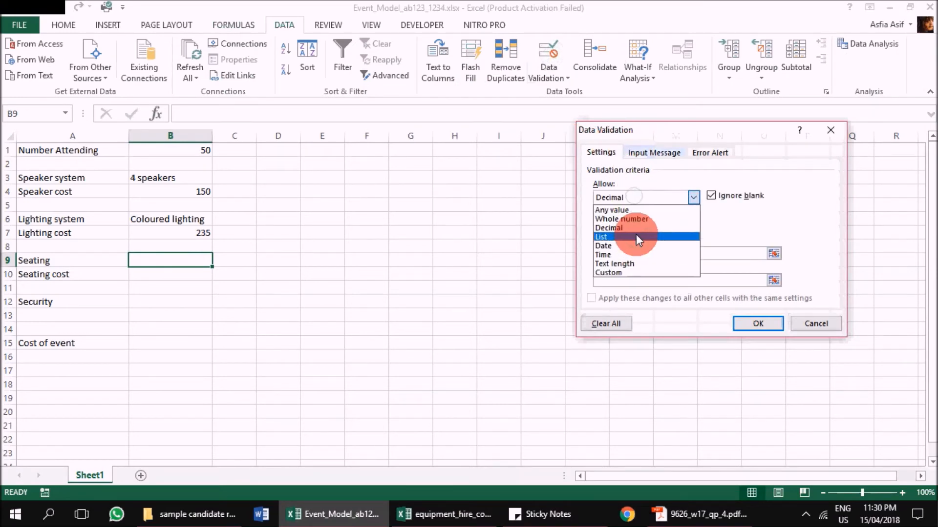
click(636, 236)
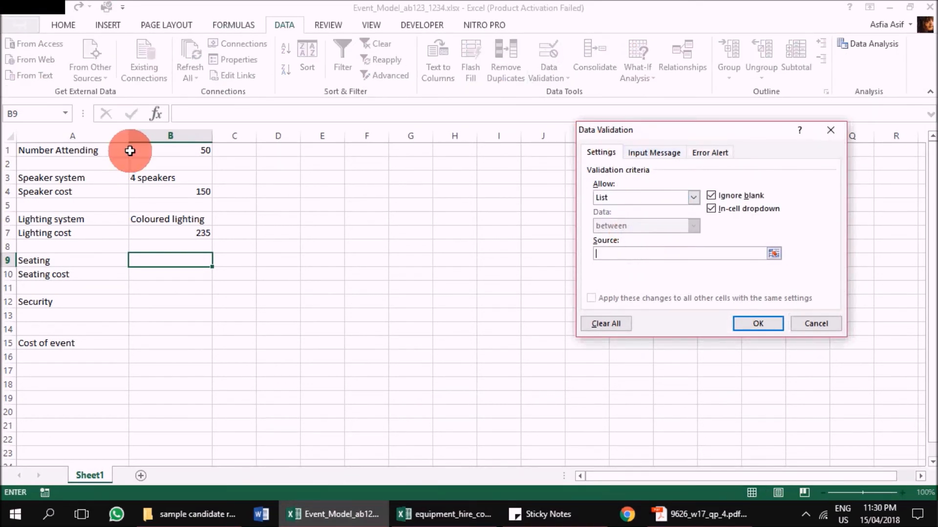
key(alt+Tab)
key(Tab)
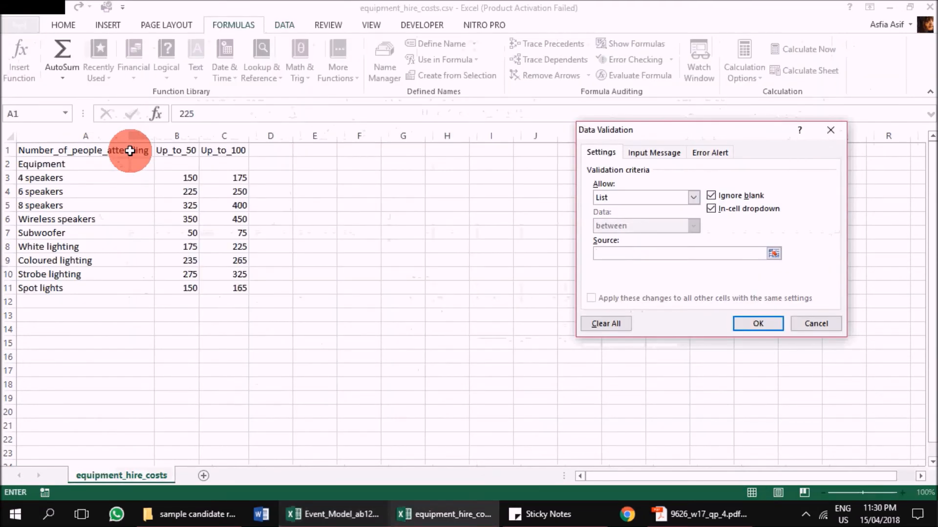
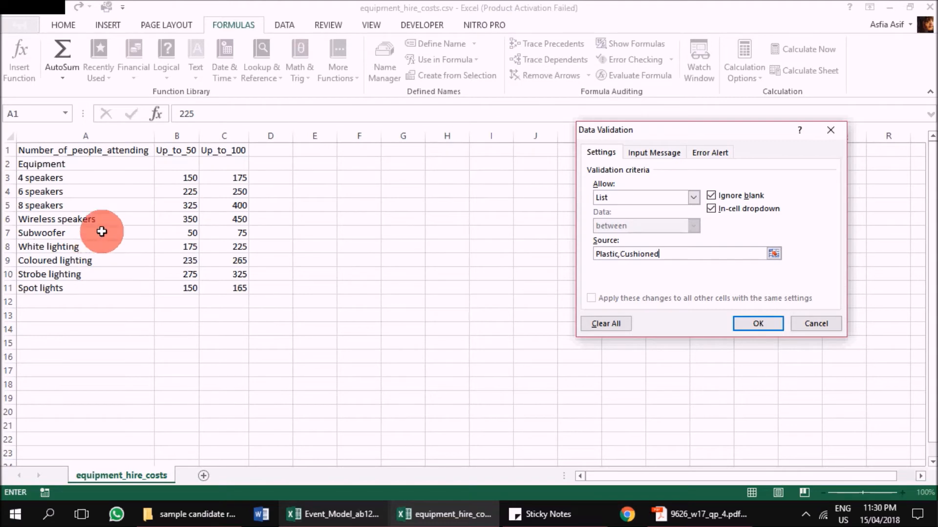
click(771, 323)
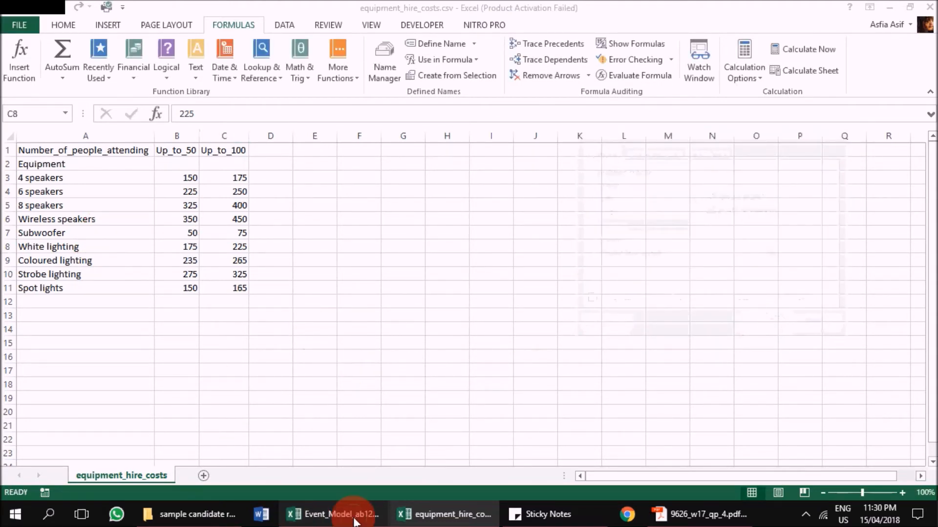
Step: In the Event_Model workbook, choose Plastic as the seating type in B9
click(354, 520)
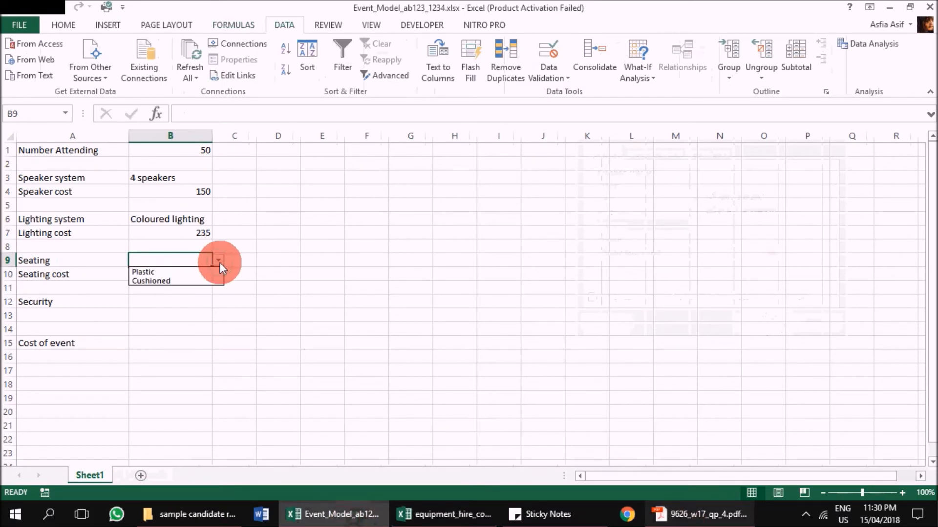
key(Down)
key(Return)
Step: In the 9626_w17_qp_4 PDF, examine the B10 seating cost rules for each attendance range and seat type
click(699, 519)
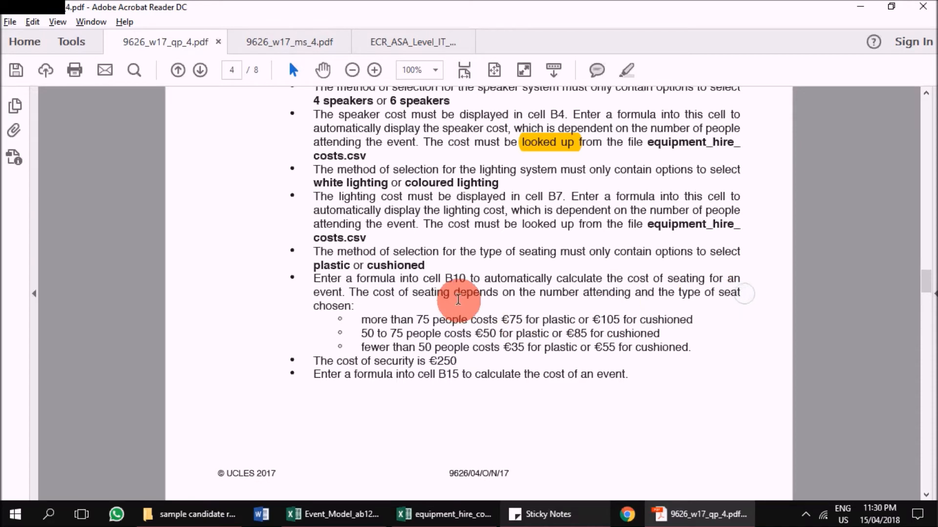
scroll(459, 301, down, 3)
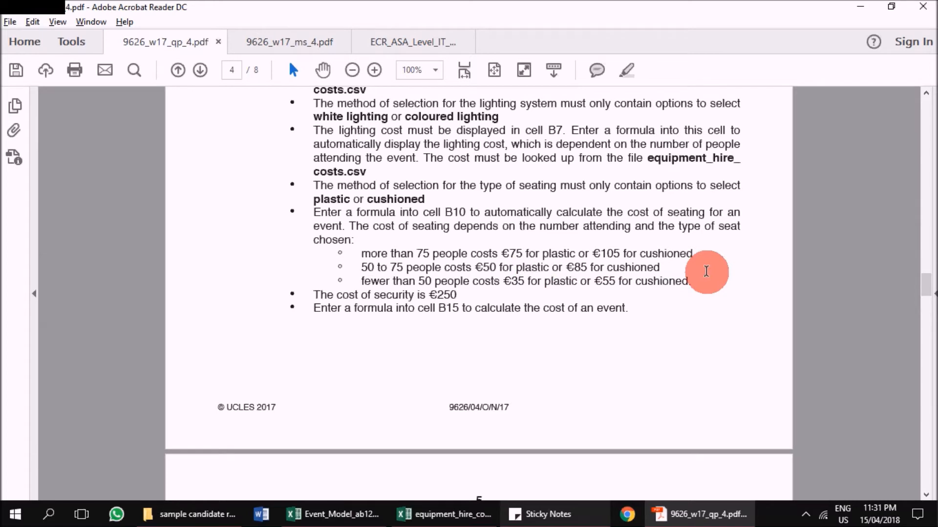
scroll(439, 233, down, 1)
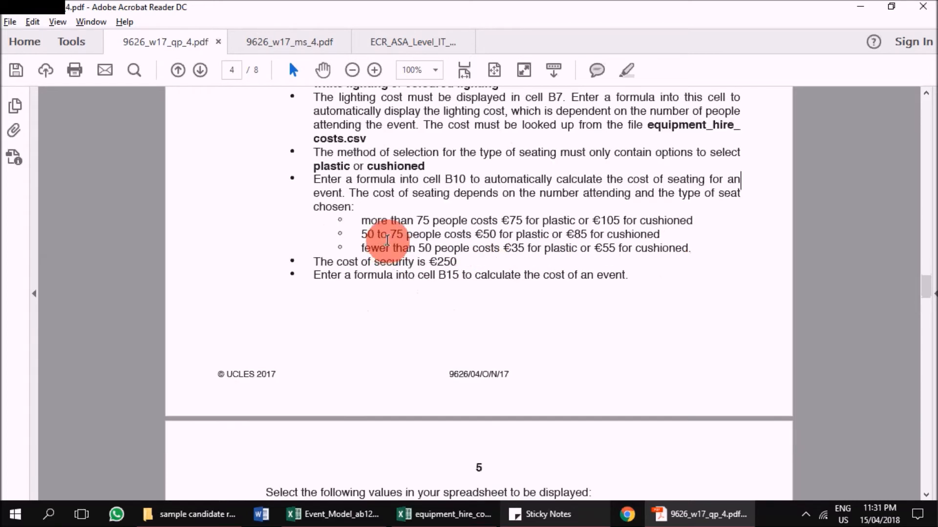
drag(370, 223, 430, 223)
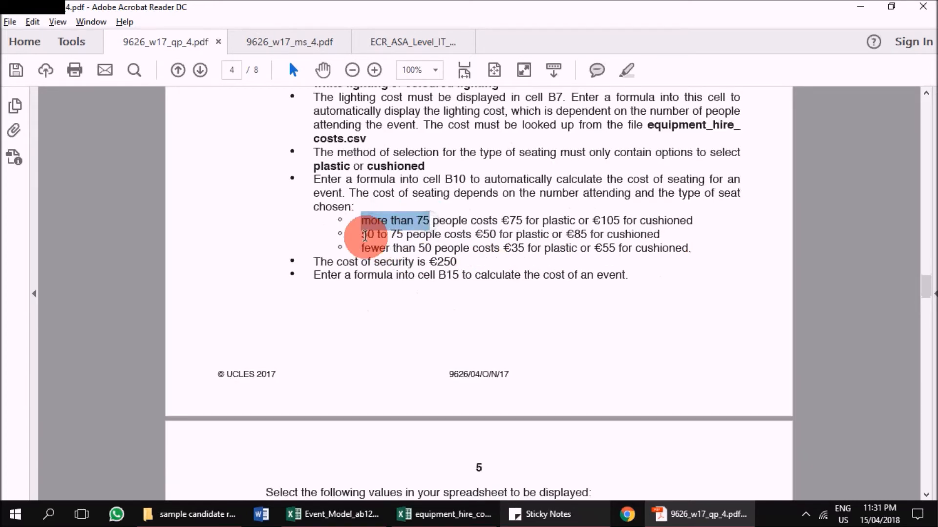
drag(362, 235, 400, 235)
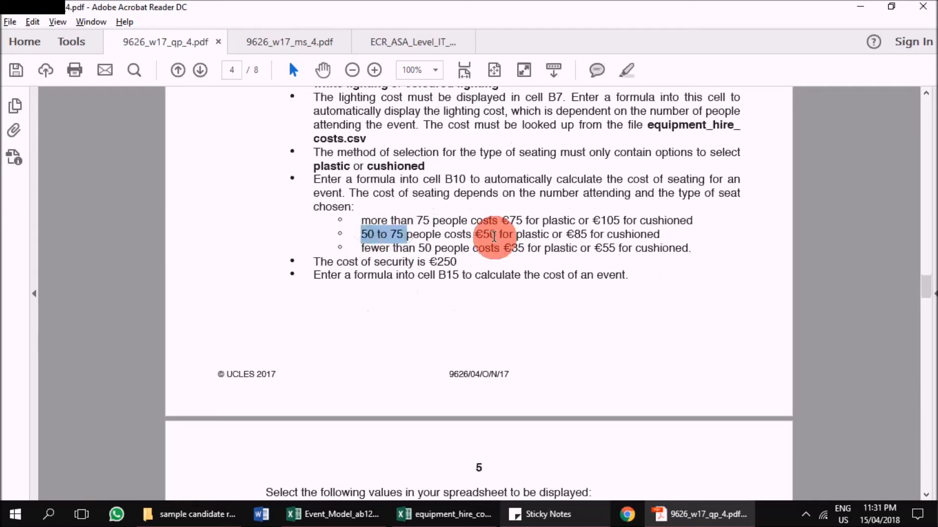
drag(471, 221, 616, 217)
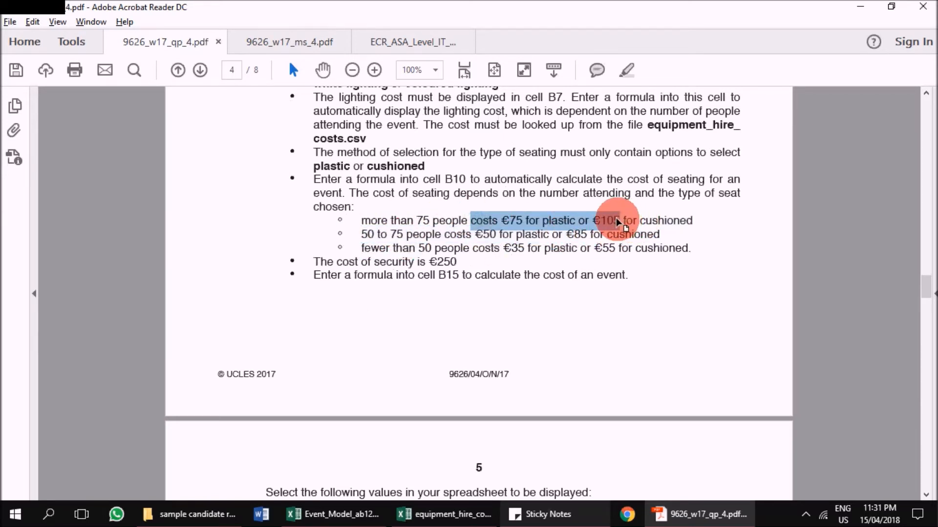
drag(362, 234, 636, 256)
click(636, 256)
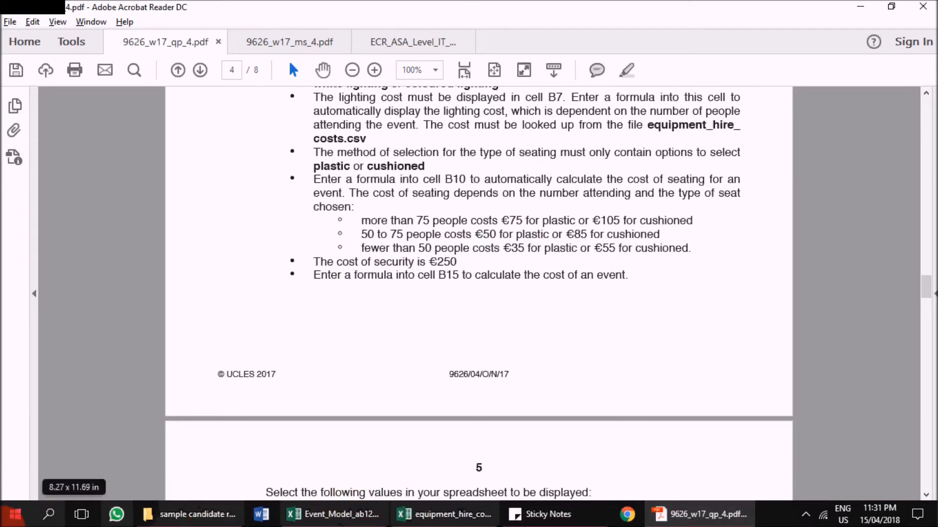
Step: Open a blank Notepad window and move it clear of the seating cost rules in the PDF
click(15, 514)
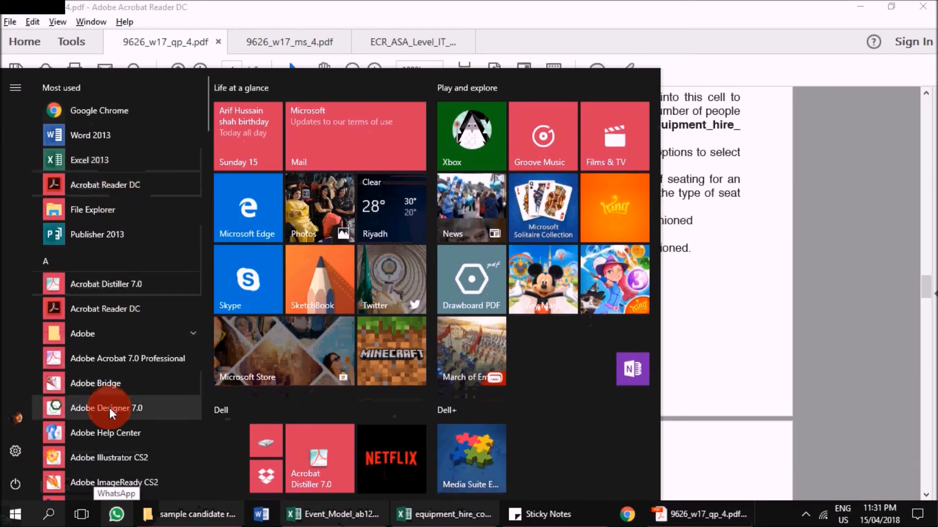
text(notepad)
click(137, 151)
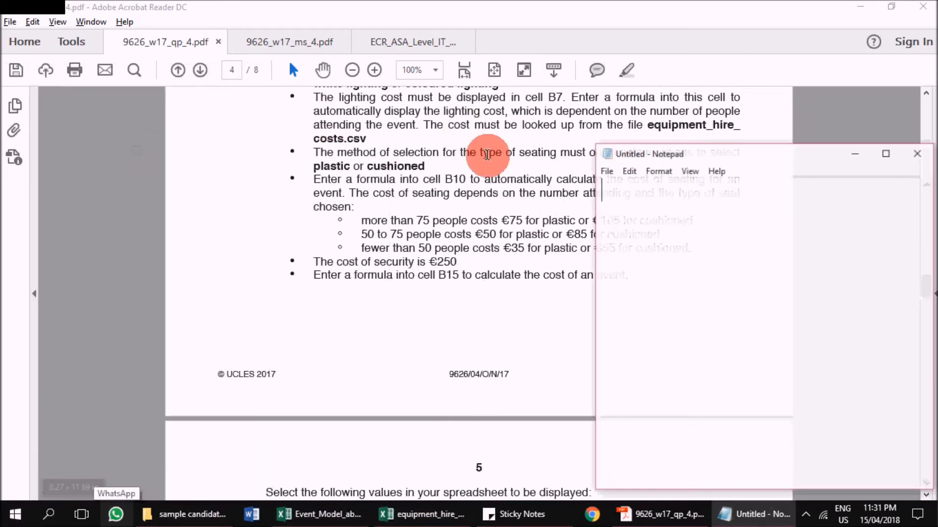
drag(651, 157, 723, 243)
drag(647, 251, 732, 281)
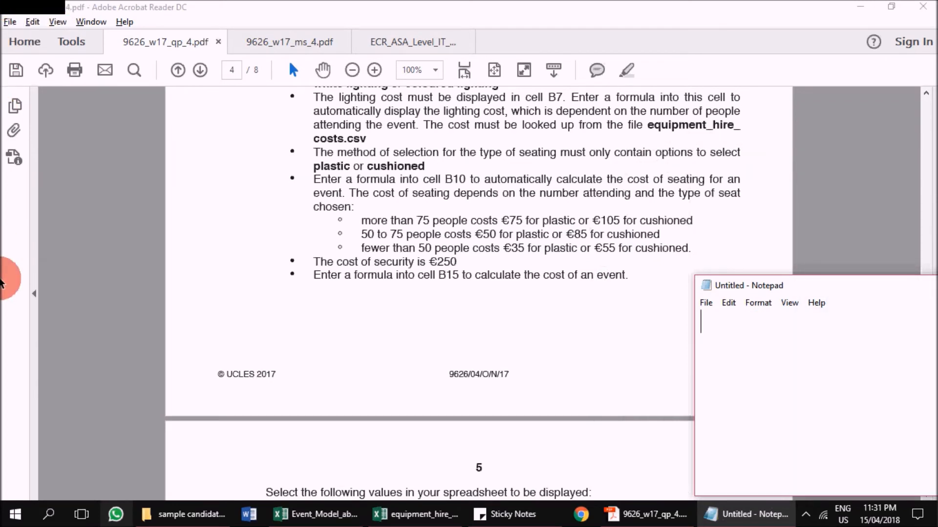
Step: Draft the first seating condition in Notepad as "if (b1>75)", checking the Event_Model workbook for the attendance cell and the PDF for the limit
text(if ()
key(alt+Tab)
key(alt+Tab)
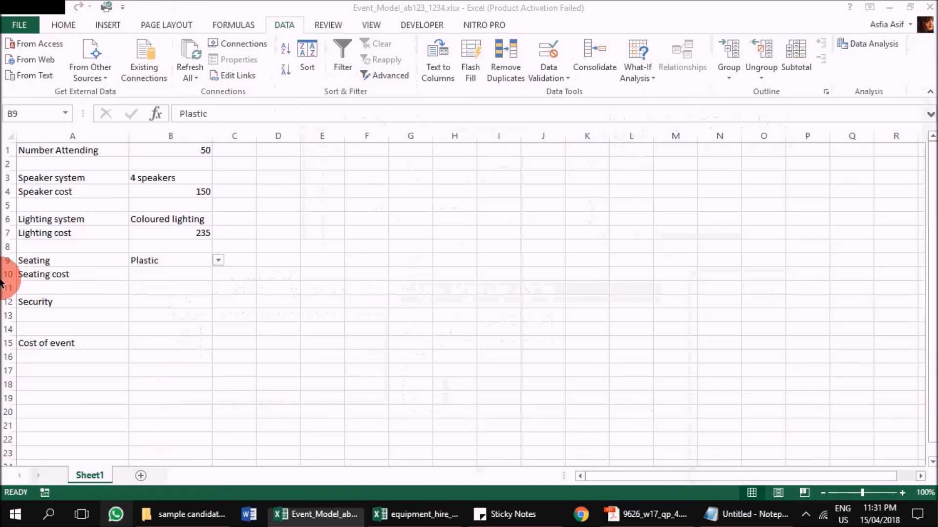
key(alt+Tab)
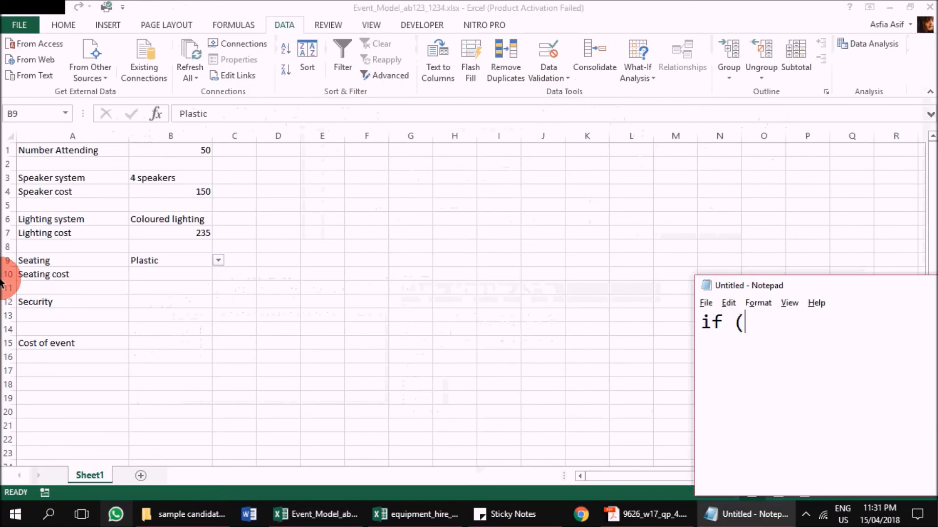
text(b1)
key(alt+Tab)
key(alt+Tab)
key(alt+Tab)
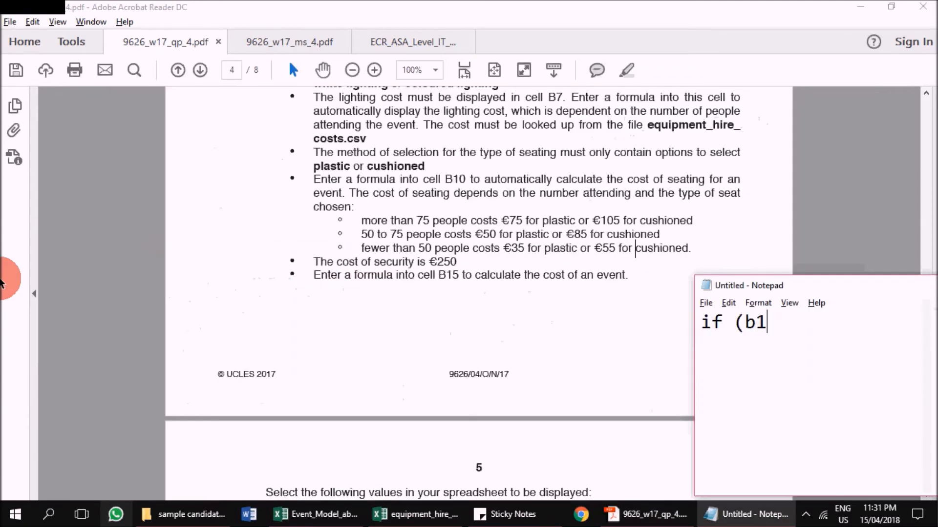
text(>75))
Step: Under the first condition in Notepad, add the indented lines "75 plastic" and "105 cushion"
key(Return)
key(Tab)
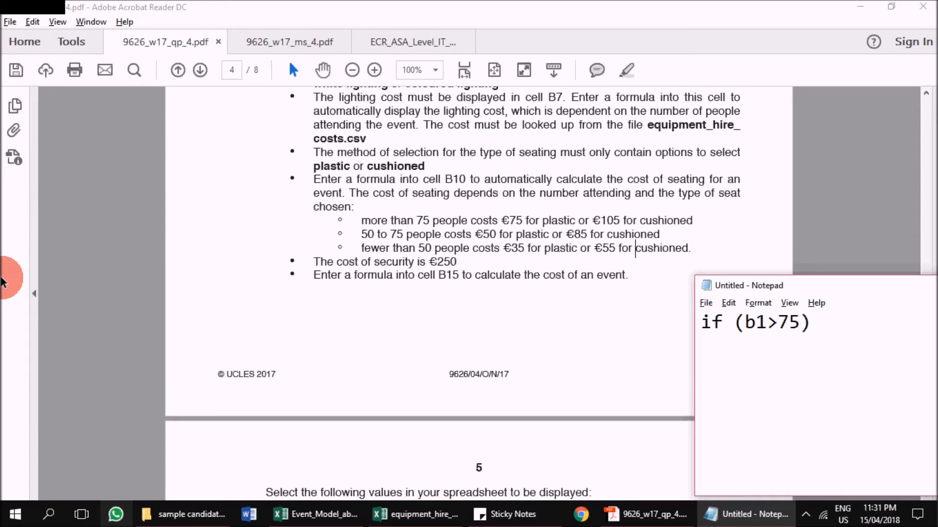
text(75 plastic)
key(Return)
key(Tab)
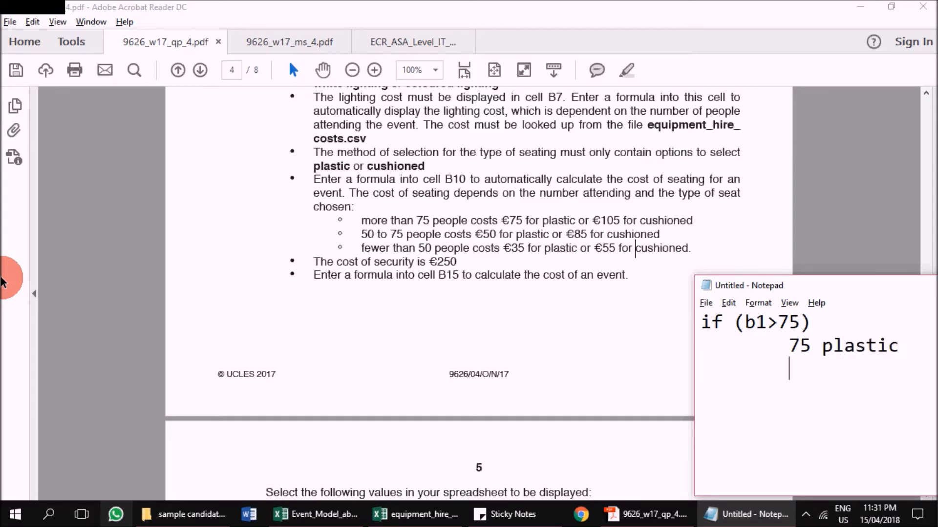
text(105 cu)
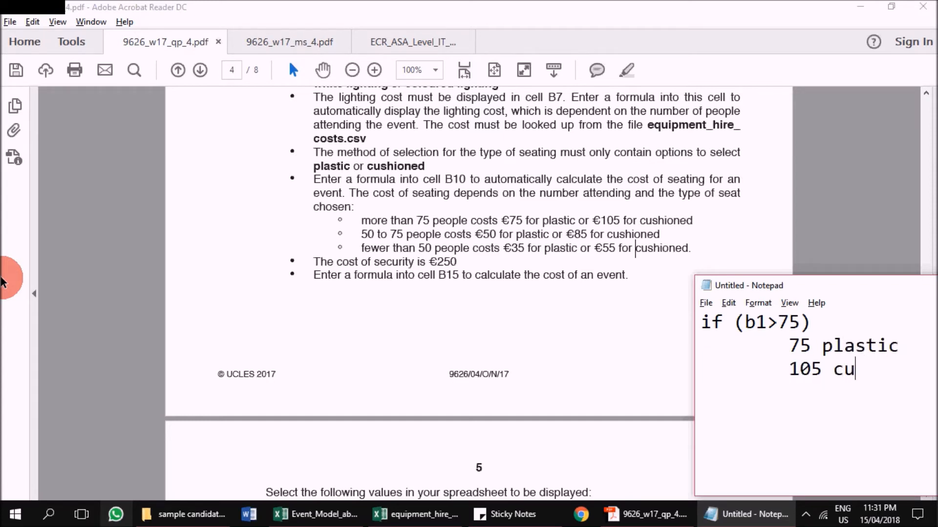
text(shion)
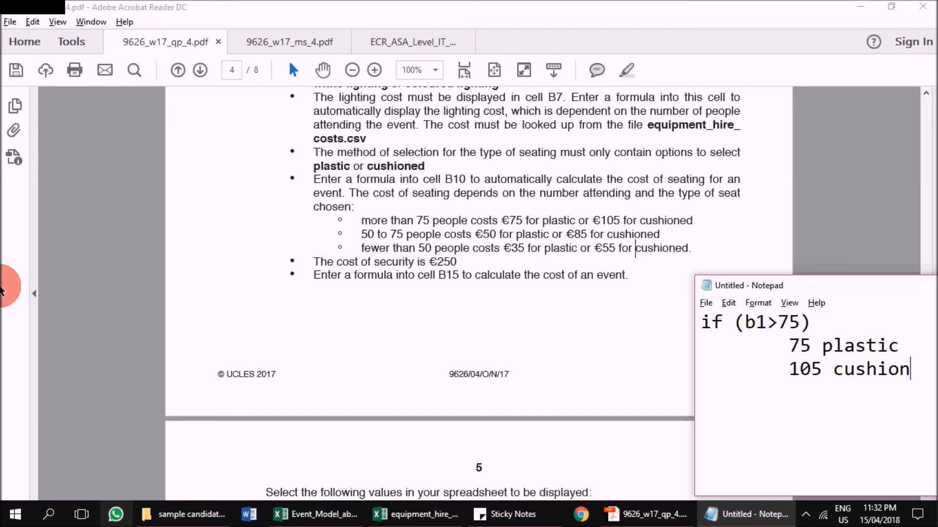
Step: On a new line in Notepad, draft the second seating condition as "if (b1>50 b1<75)"
key(Return)
text(if (b1)
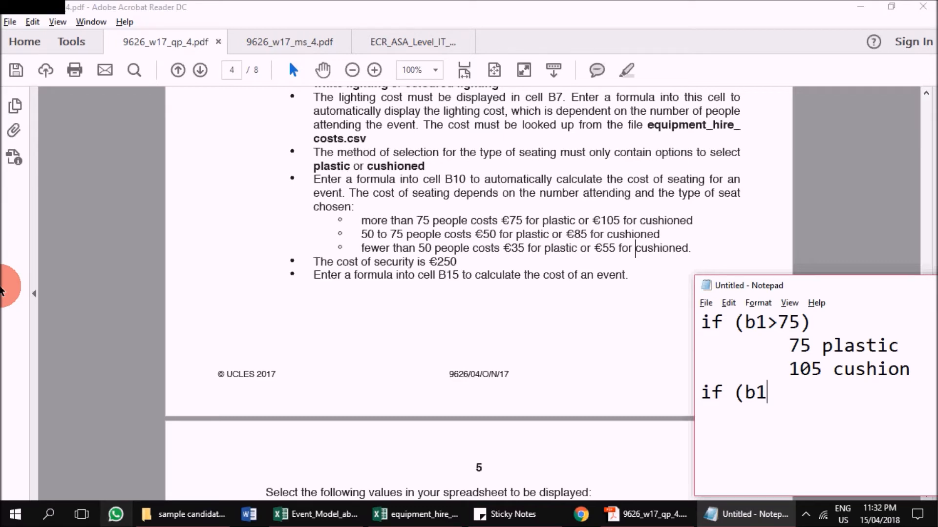
text(>)
text(50n)
key(BackSpace)
key(Left)
key(Left)
key(Left)
key(Right)
key(Right)
key(Right)
text(b1<)
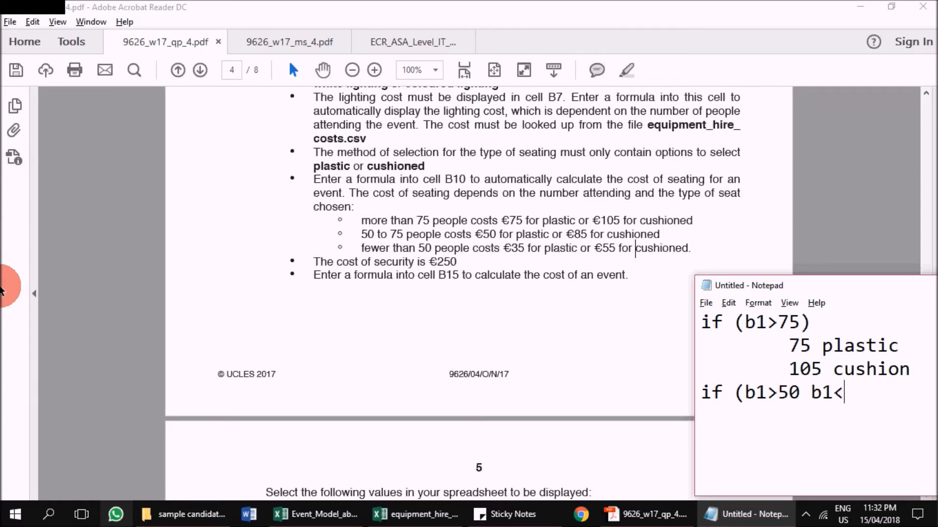
text(75))
Step: Under the second condition, add the indented lines "50 plastic" and "85 cushion"
key(Return)
key(Tab)
text(50 plastic)
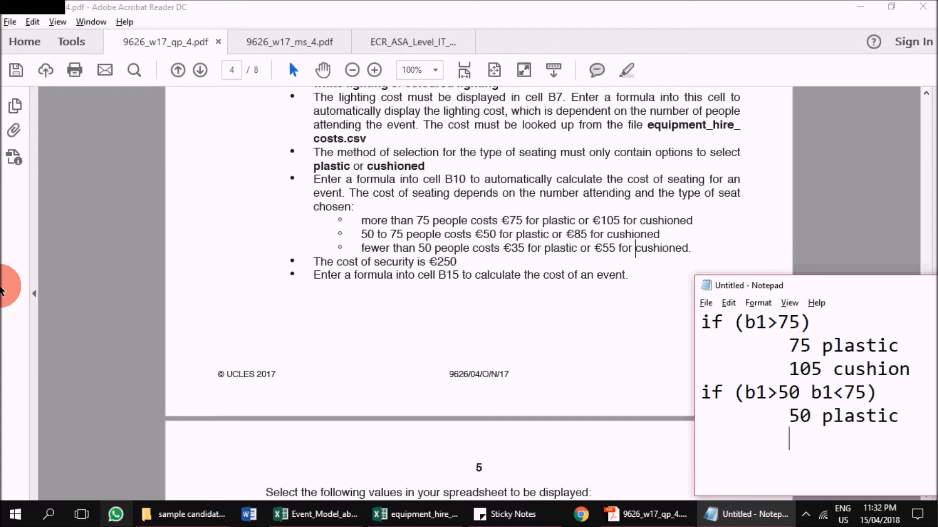
key(Return)
key(Tab)
text(85 cushion)
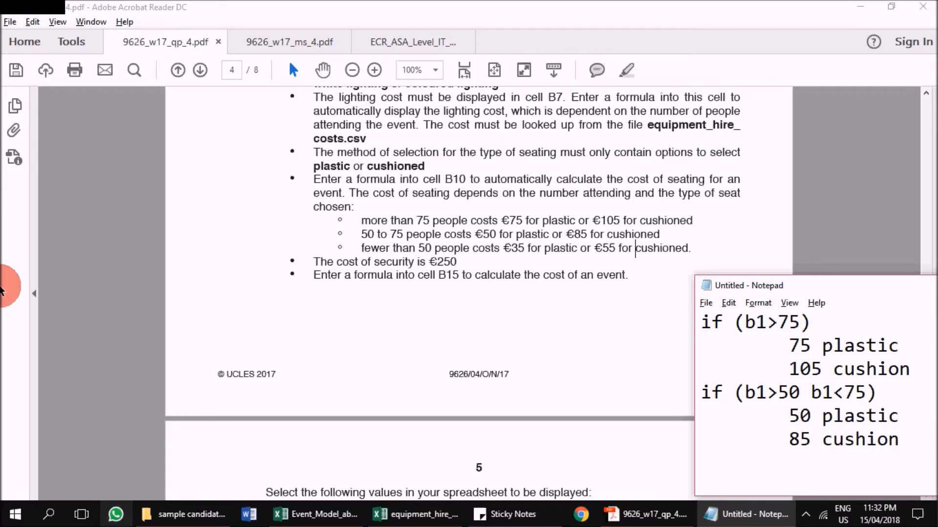
Step: Start the third seating condition on a new line as "if (b1<50"
key(Return)
text(if)
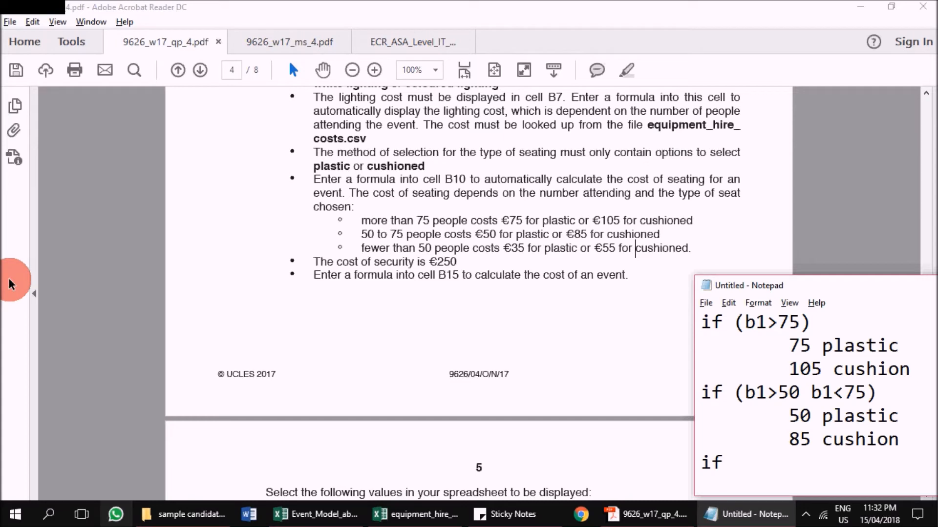
text((b)
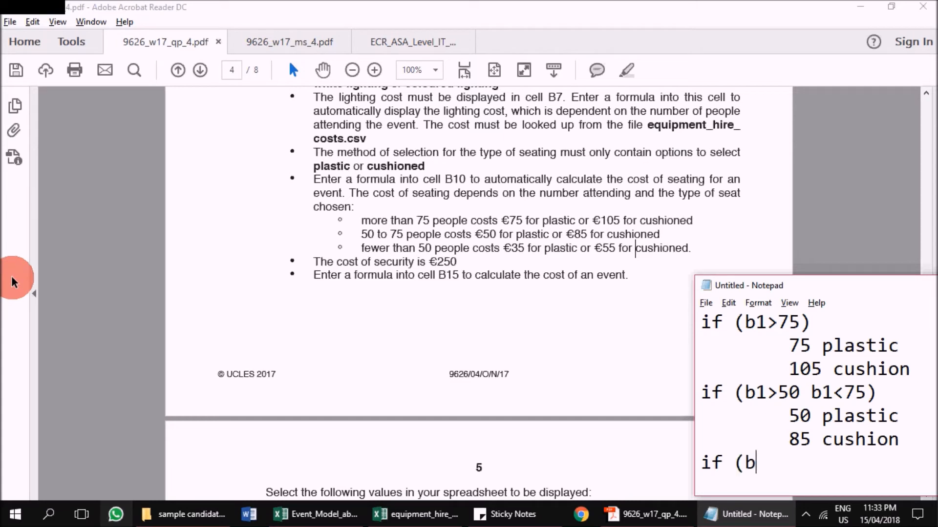
text(1<50)
Step: Make the second condition's limits inclusive as "b1>=50 b1<=75", and add the closing bracket to the third condition
key(Up)
key(Up)
key(Left)
key(Up)
text(=)
key(BackSpace)
text(=)
key(Right)
key(Right)
key(Right)
key(Right)
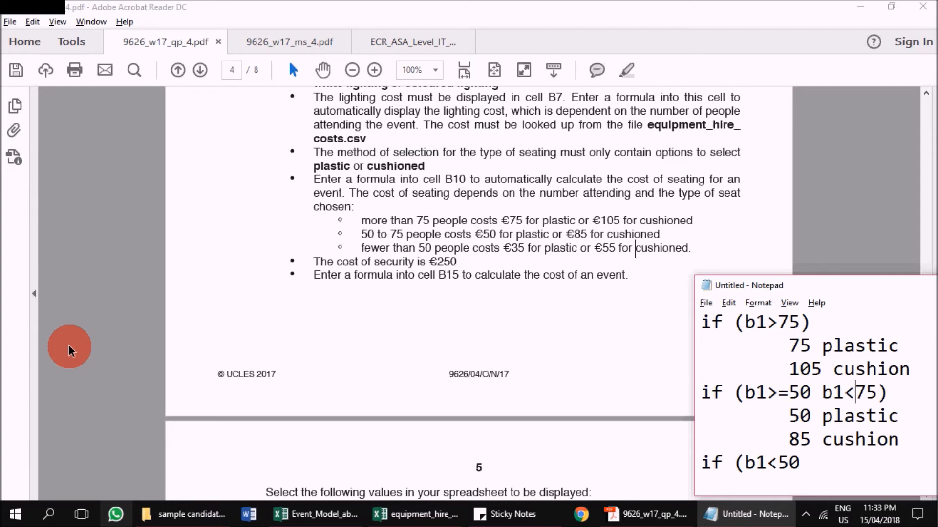
text(=)
key(Down)
key(Down)
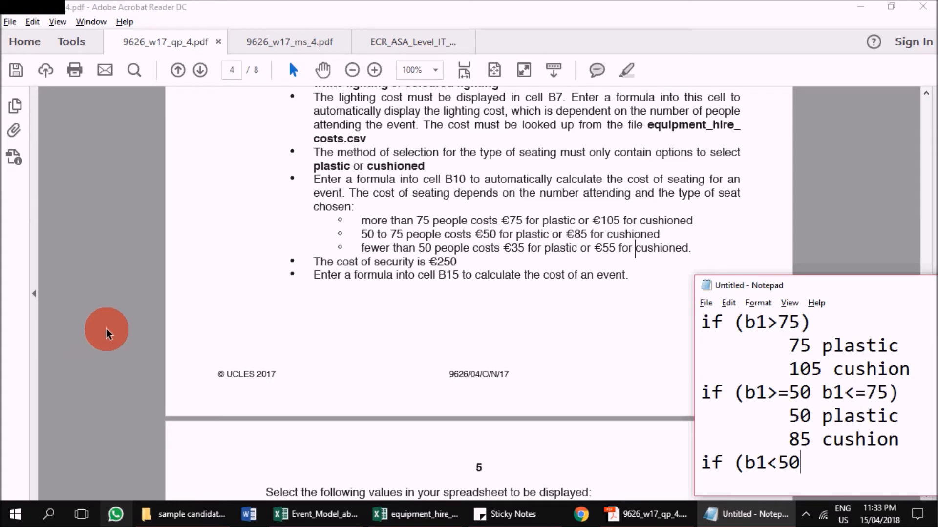
text())
Step: Copy the "50 plastic" and "85 cushion" lines below the "if (b1<50)" condition
drag(913, 440, 703, 418)
key(ctrl+c)
click(785, 476)
key(ctrl+v)
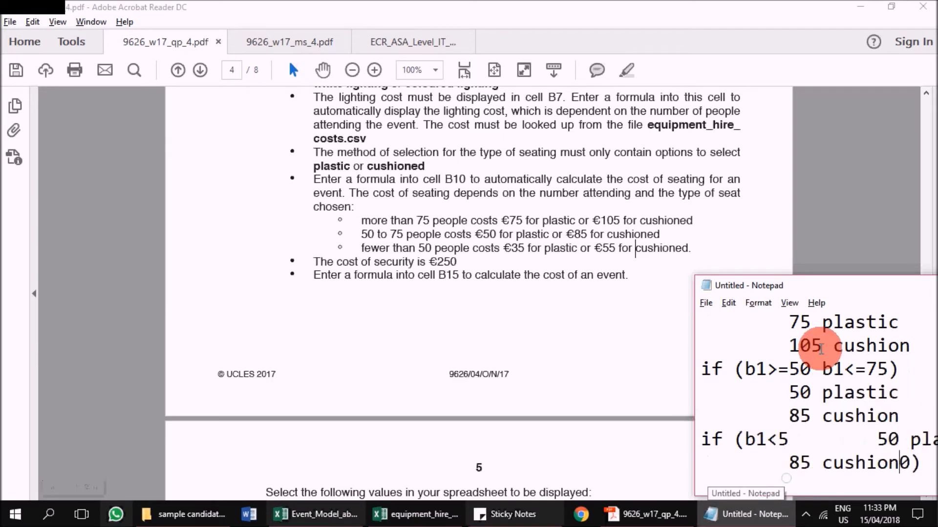
key(ctrl+z)
click(844, 459)
key(Return)
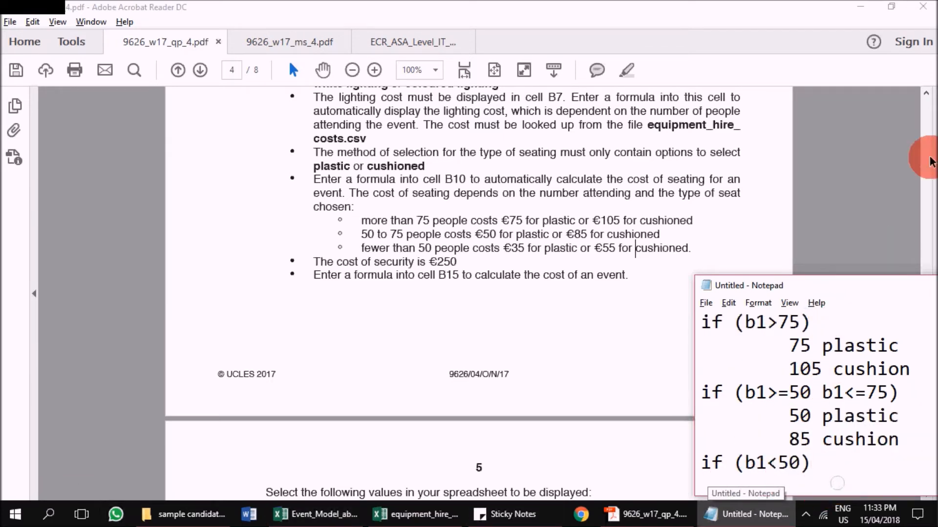
key(ctrl+v)
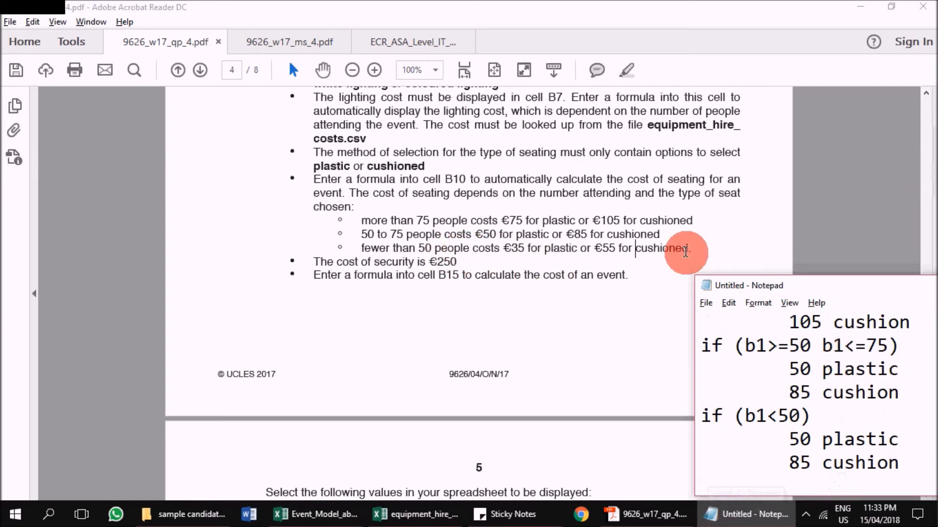
Step: Set the costs under the "if (b1<50)" condition to 35 for plastic and 55 for cushion
drag(815, 280, 816, 247)
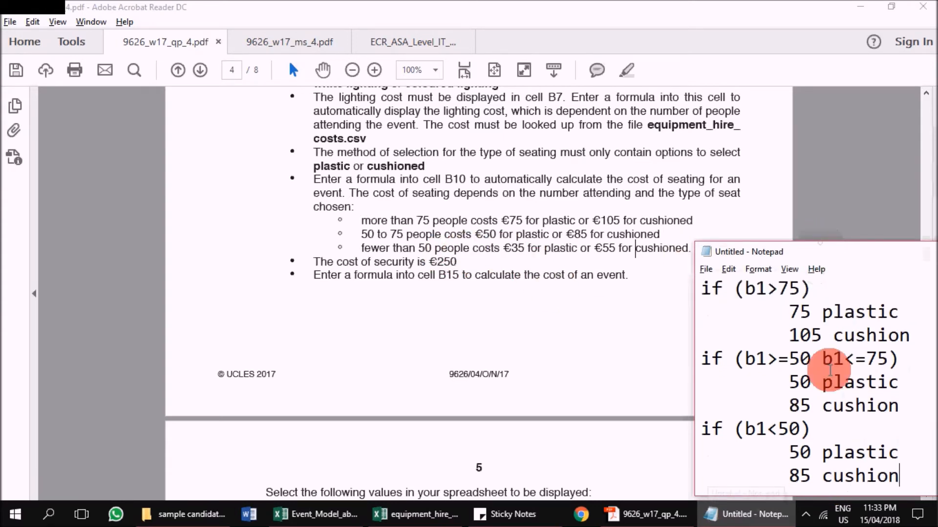
click(801, 454)
key(Delete)
key(BackSpace)
text(35)
key(Down)
key(BackSpace)
key(BackSpace)
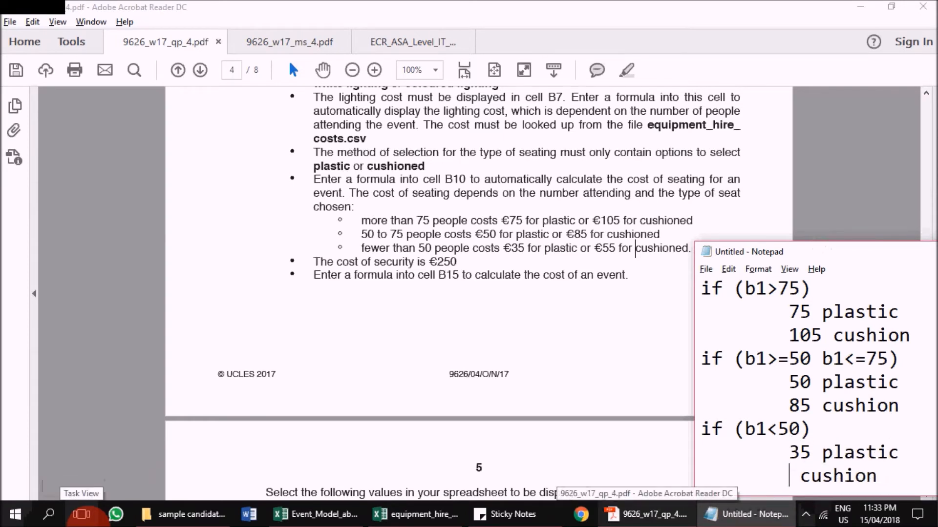
text(55)
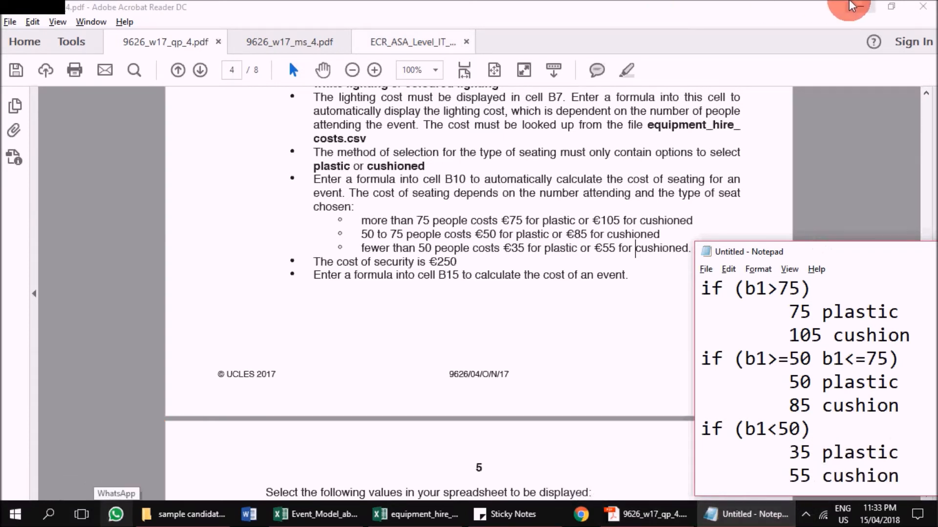
Step: Move the Notepad window over the PDF and stretch it to the full screen height
drag(828, 254, 599, 110)
drag(819, 342, 868, 352)
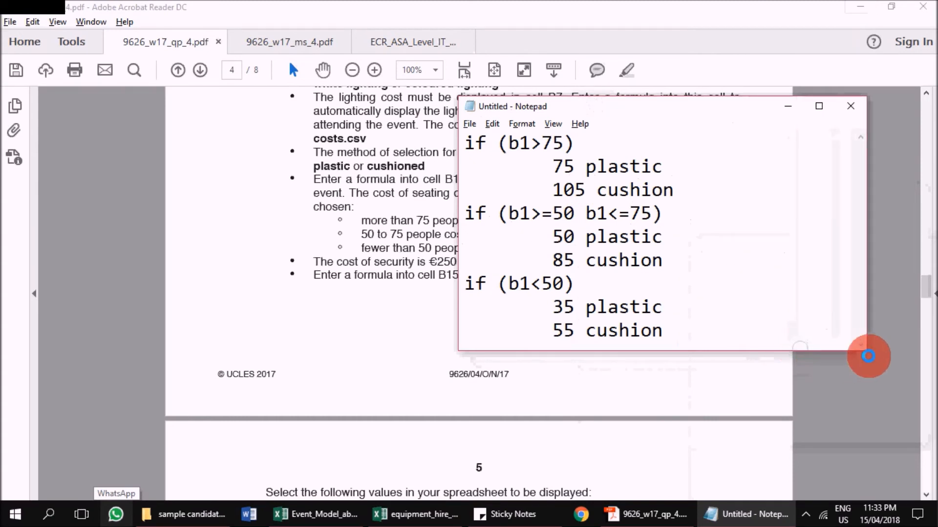
double_click(802, 352)
click(547, 286)
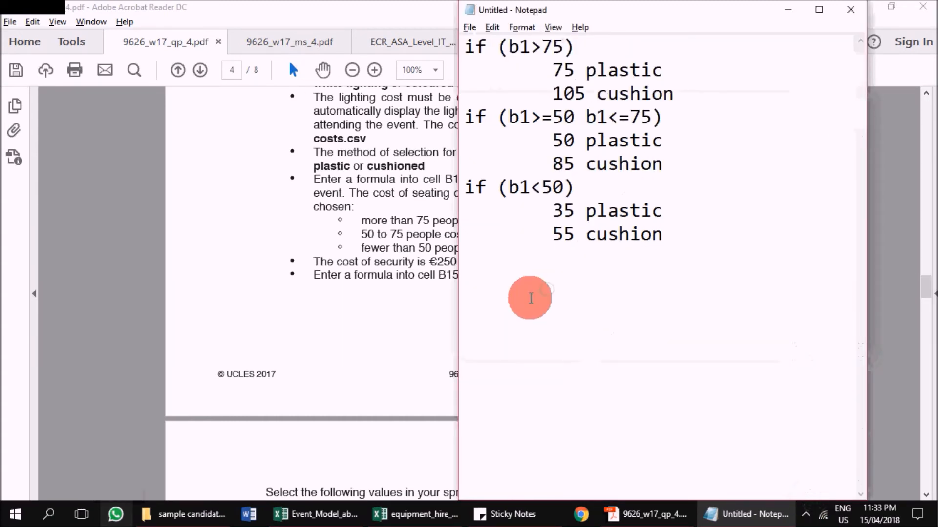
Step: Below the listed conditions, leave a blank line and start the combined formula as "if(b1<50,if"
click(724, 243)
key(Return)
key(Return)
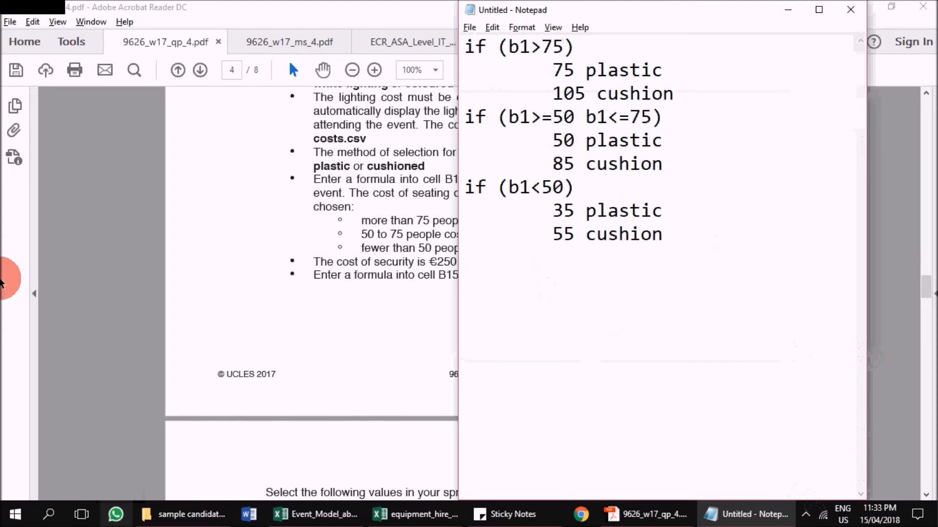
text(if(b1)
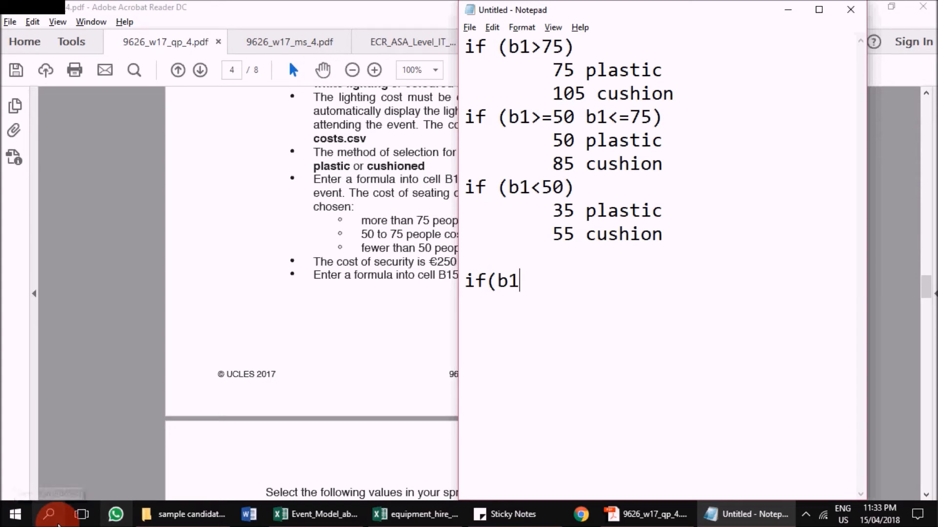
text(<50)
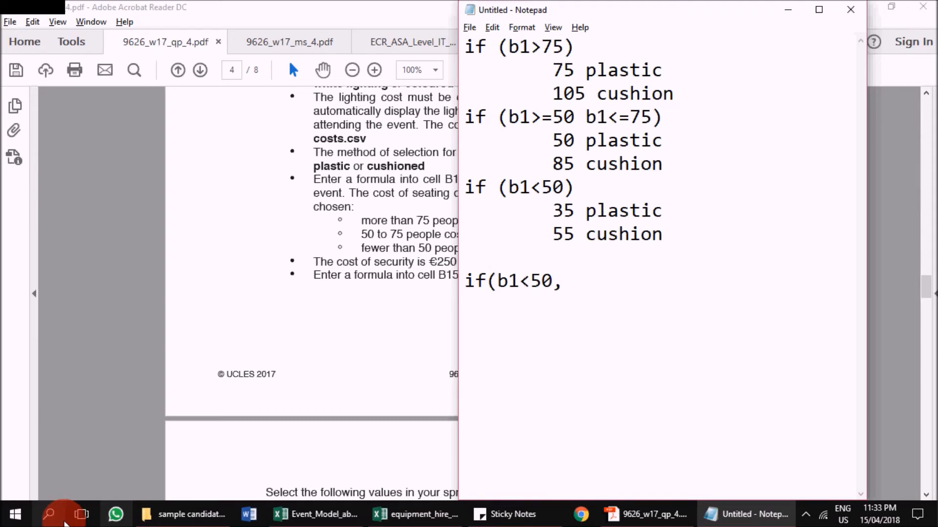
text(,)
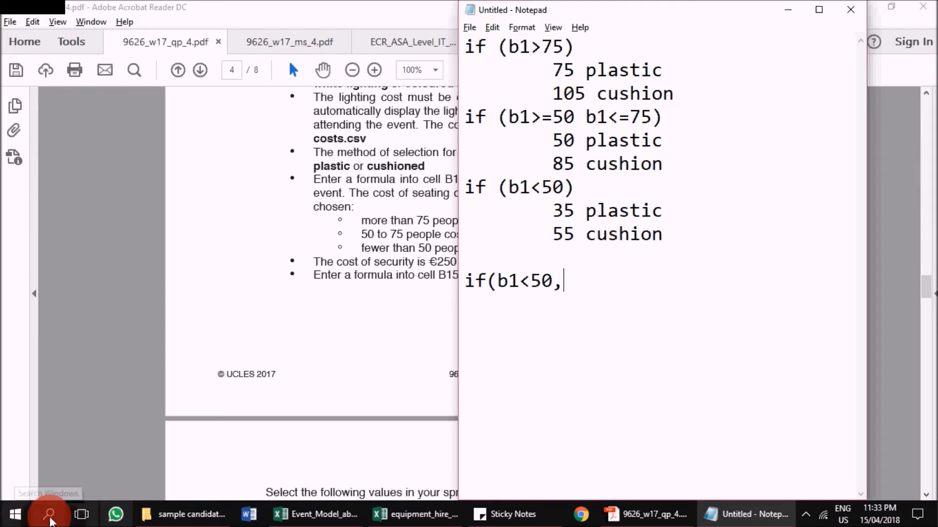
text(if)
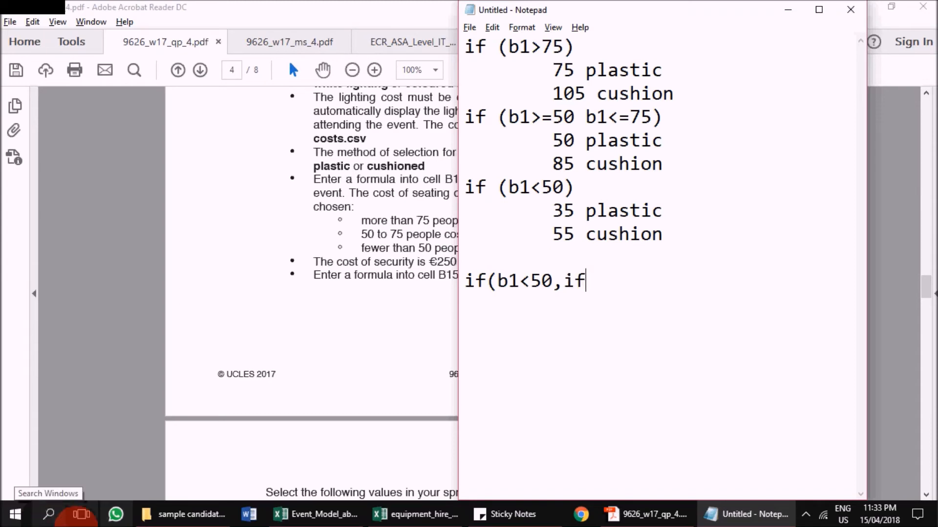
Step: Check the seating cell in the Event_Model workbook and continue the Notepad formula with (b9="Plastic",75,105)
key(alt+Tab)
key(alt+Tab)
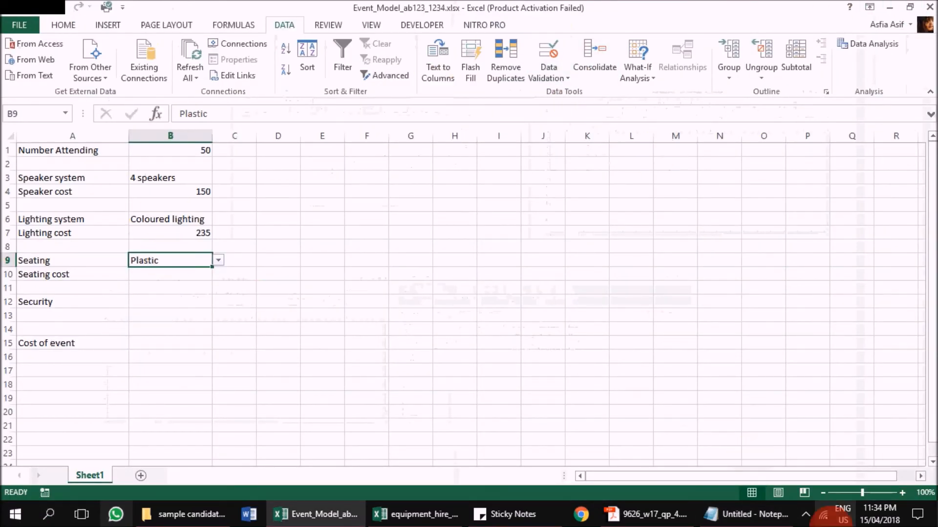
click(747, 514)
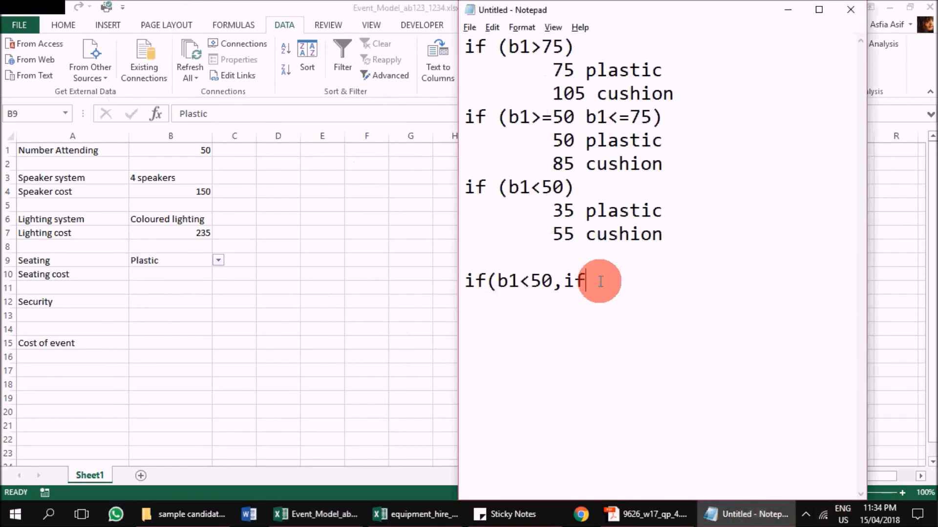
text((b9)
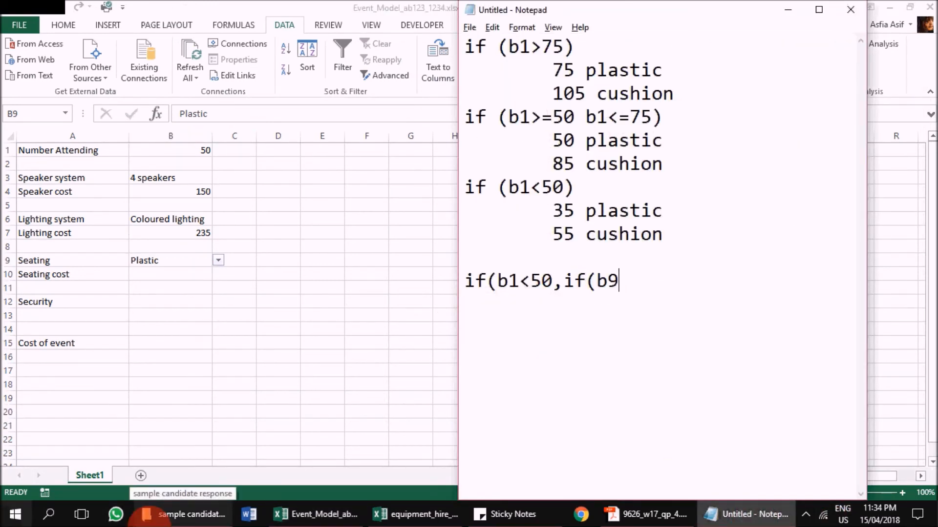
text(="Plast)
text(ic",)
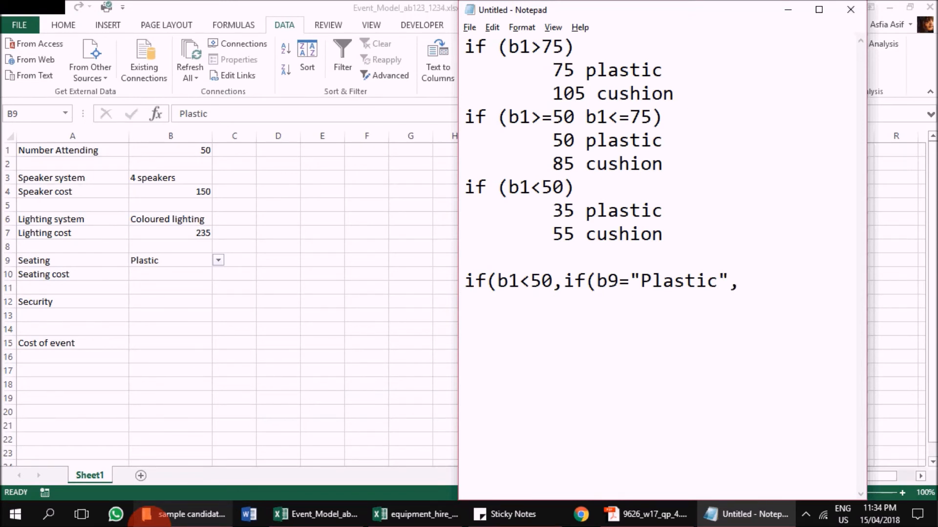
text(75,105)
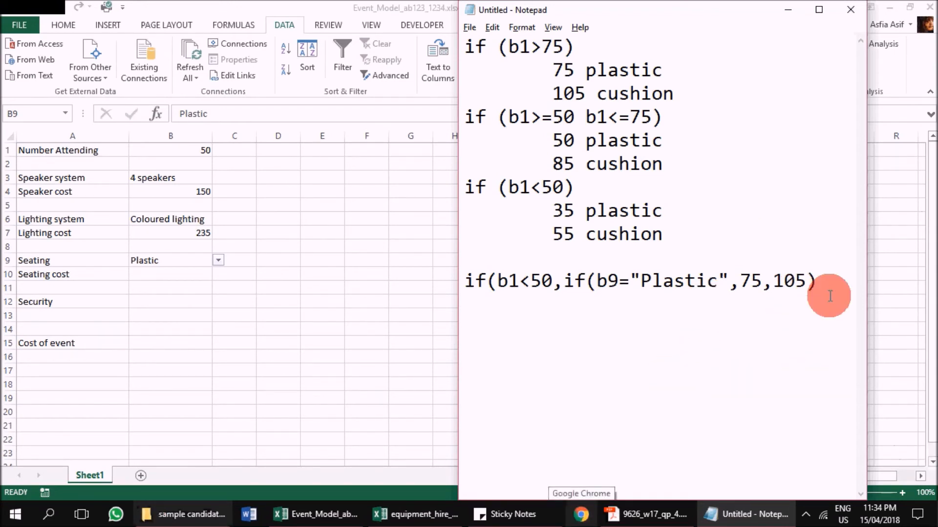
Step: Correct the nested seat-type costs to 35 and 55 to match the b1<50 test, and append a comma to the formula
drag(561, 283, 817, 275)
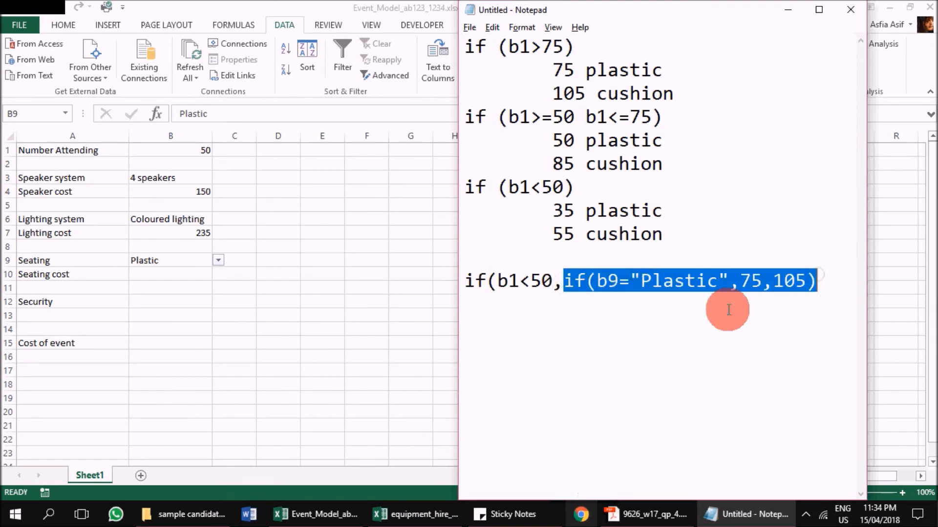
click(509, 283)
drag(509, 282, 550, 282)
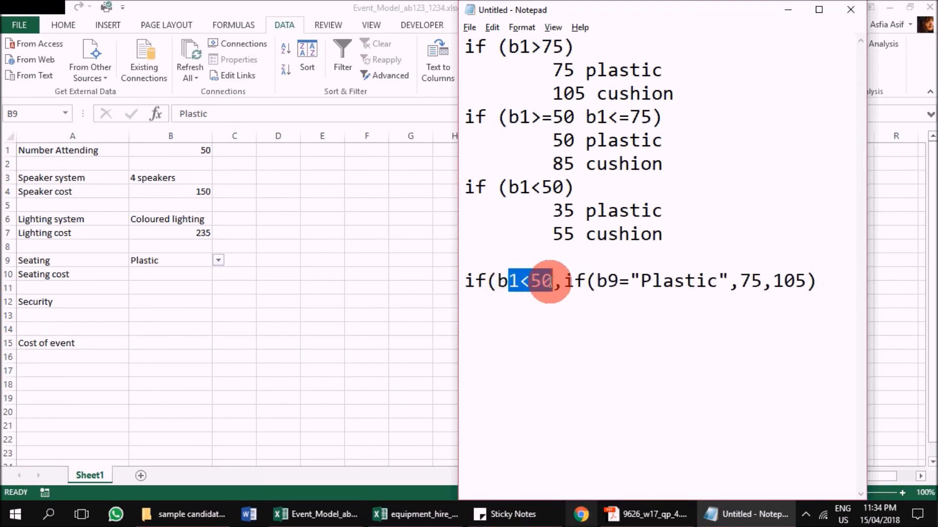
click(551, 282)
click(762, 282)
key(BackSpace)
text(3)
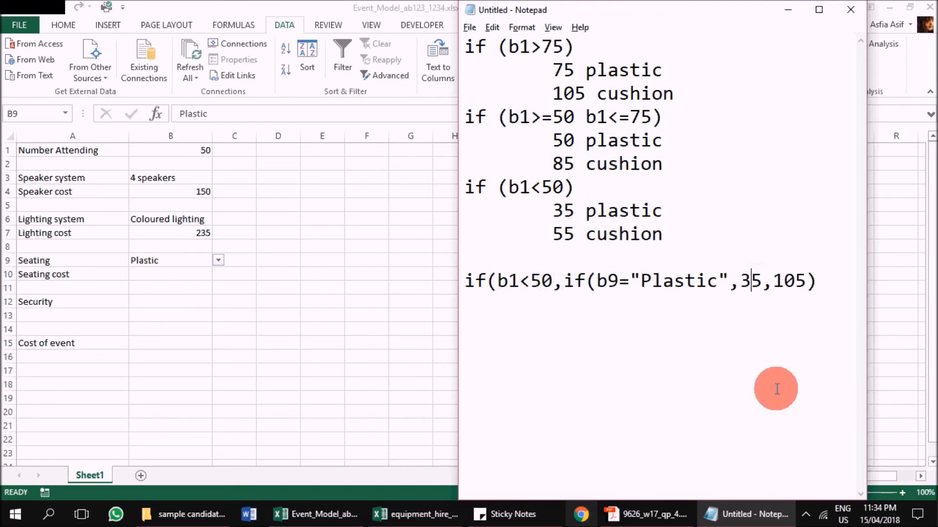
key(BackSpace)
key(BackSpace)
text(5)
click(815, 278)
text(,)
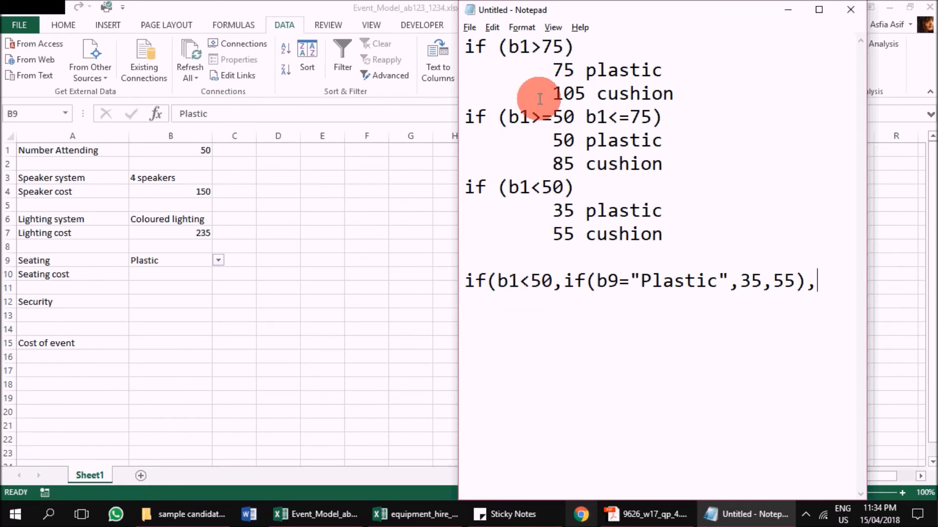
Step: Compare the listed condition b1>=50 b1<=75 with the b1<50 test already written in the formula
drag(476, 117, 686, 100)
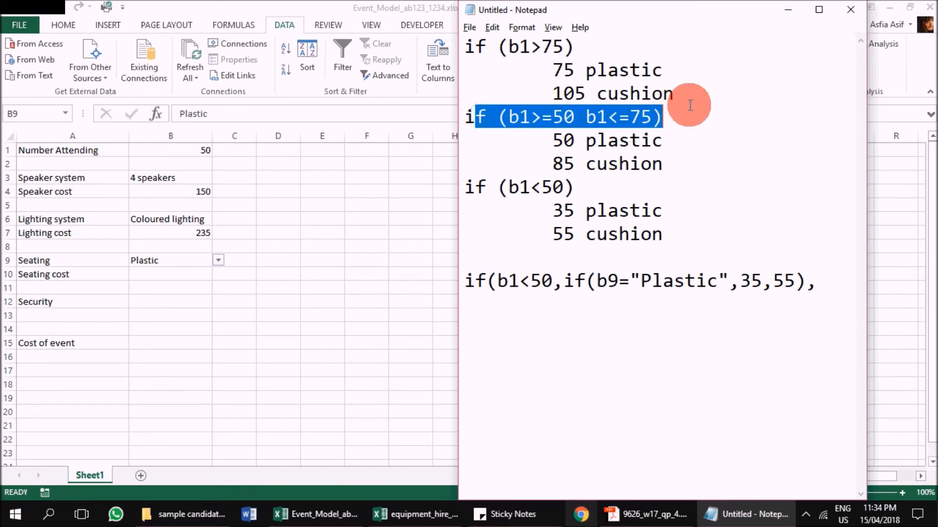
click(674, 116)
drag(585, 117, 659, 113)
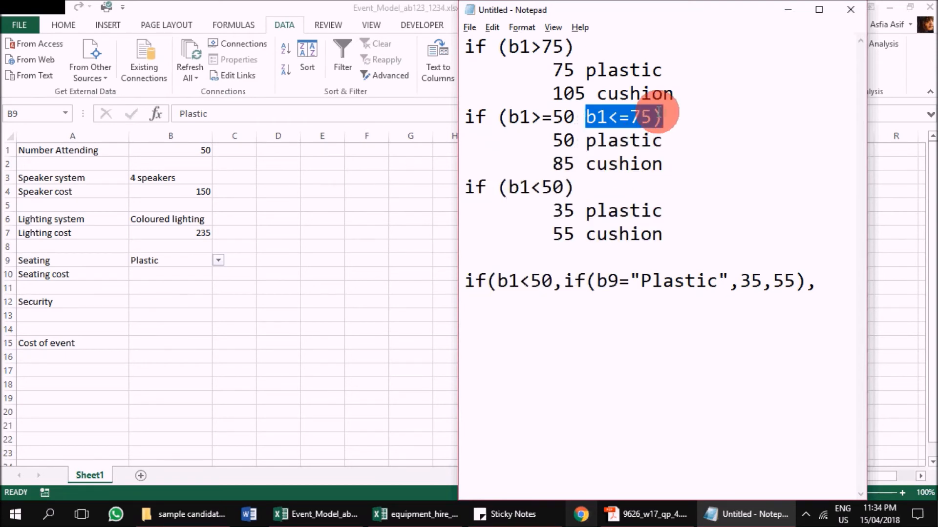
click(530, 283)
drag(509, 282, 548, 279)
click(513, 288)
click(803, 283)
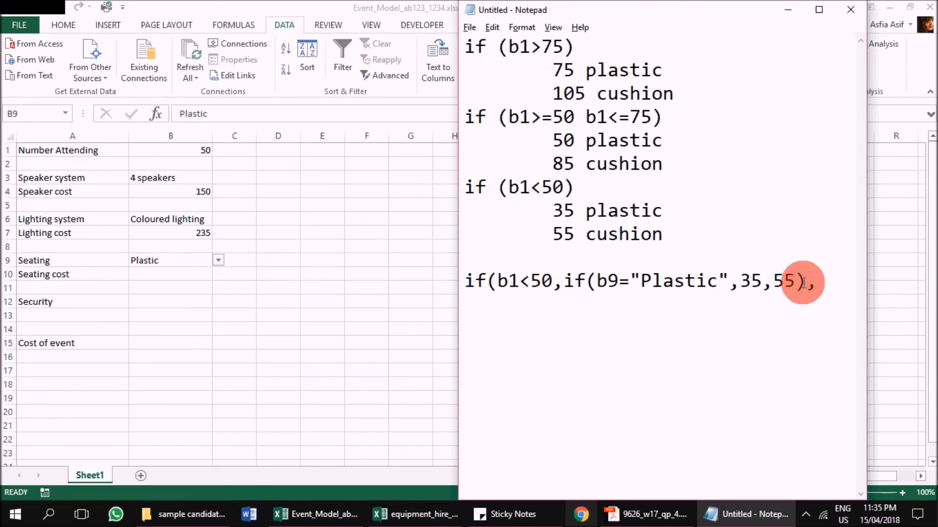
Step: Append "if(" to the formula on its own indented line, widening the Notepad window to make room
click(819, 280)
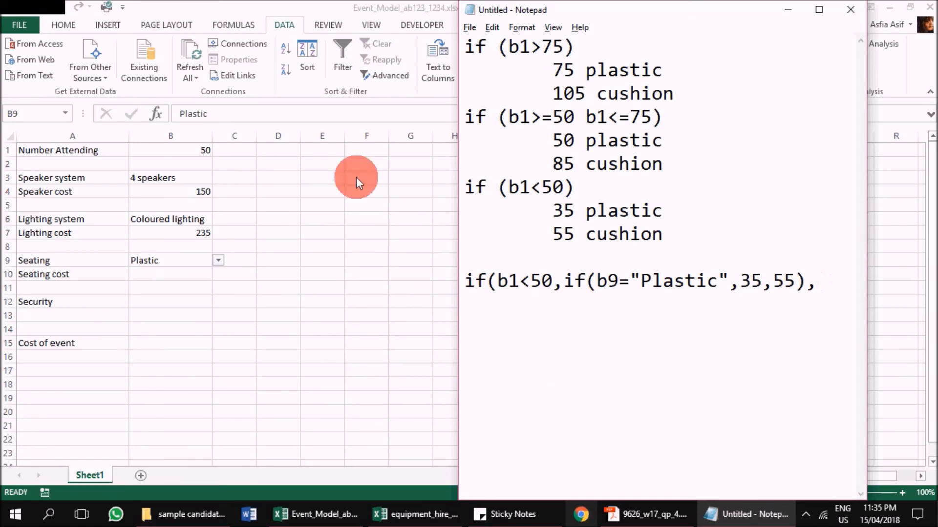
text(if()
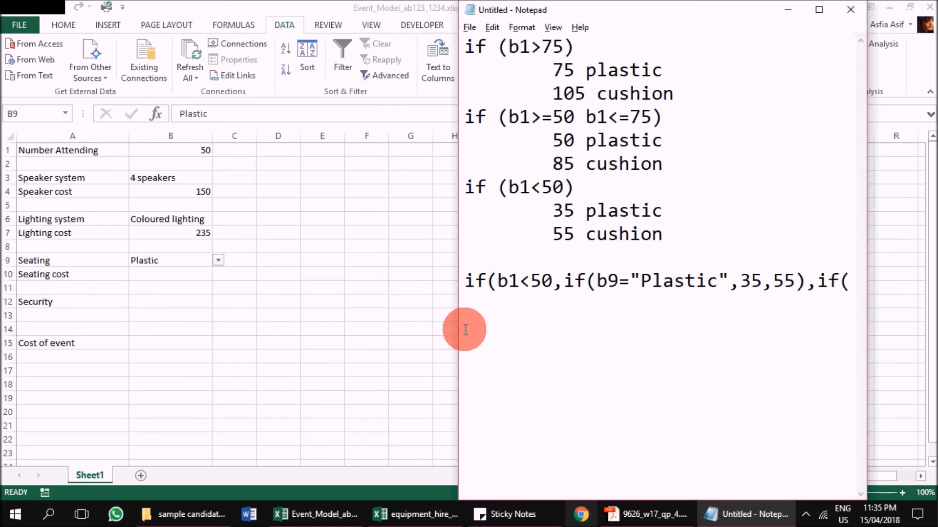
drag(457, 328, 286, 352)
click(644, 279)
key(Return)
key(Tab)
click(441, 305)
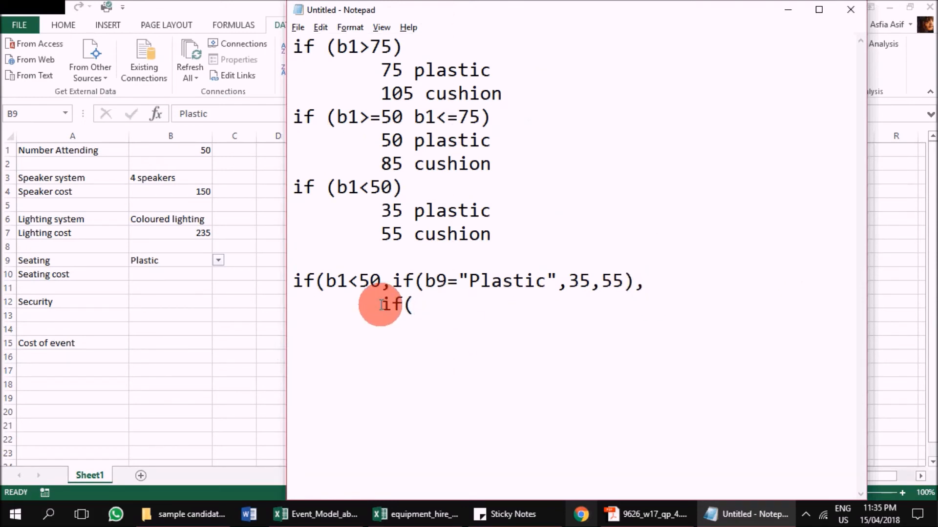
Step: Complete the second test of the formula as b1<=75,if(b9="Plastic",50,85) followed by a comma
text(b1)
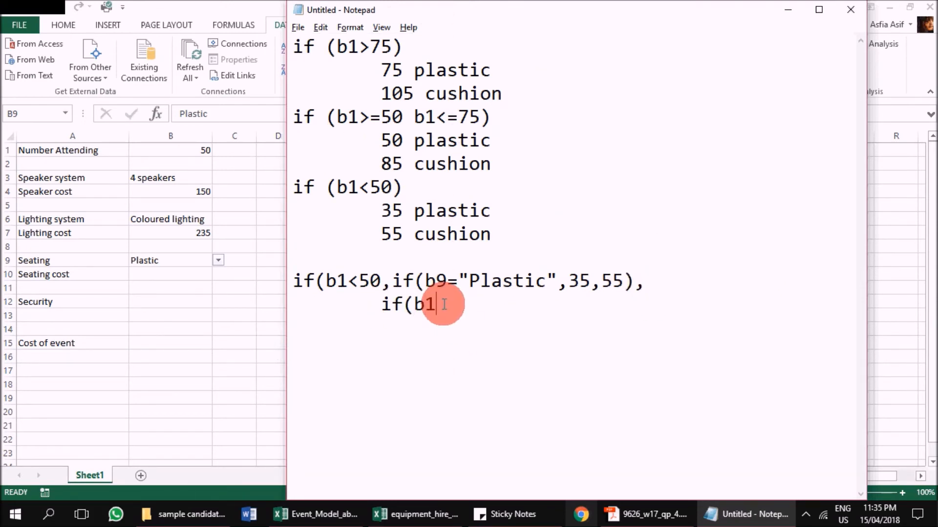
text(<=)
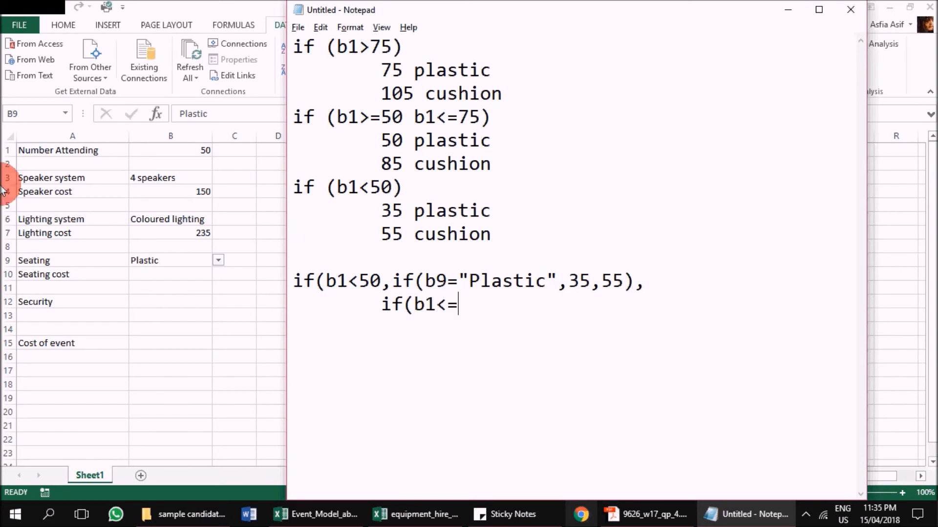
text(75)
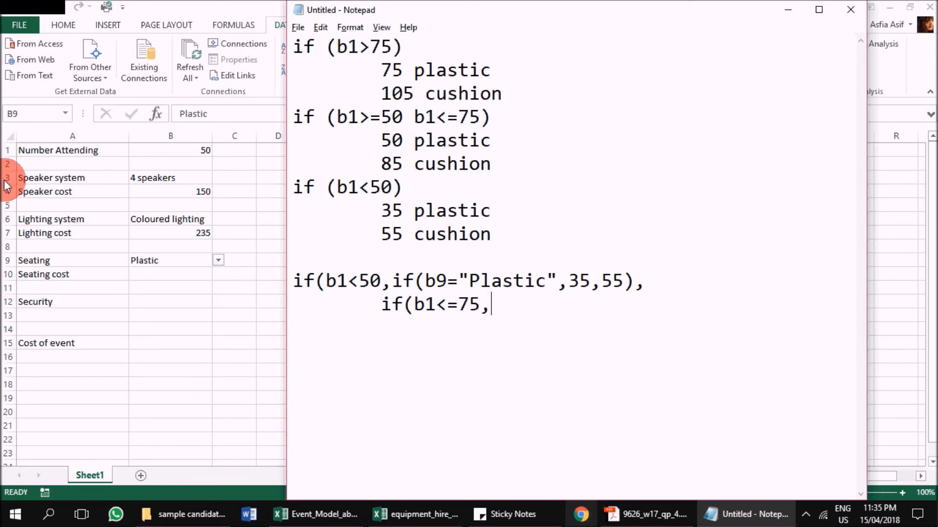
text(,if(b9="Plastic)
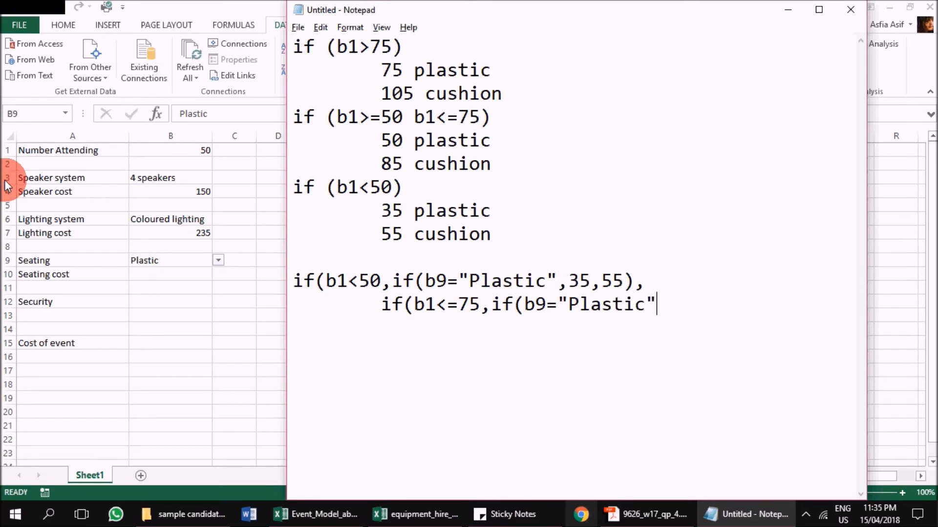
text(",50,85))
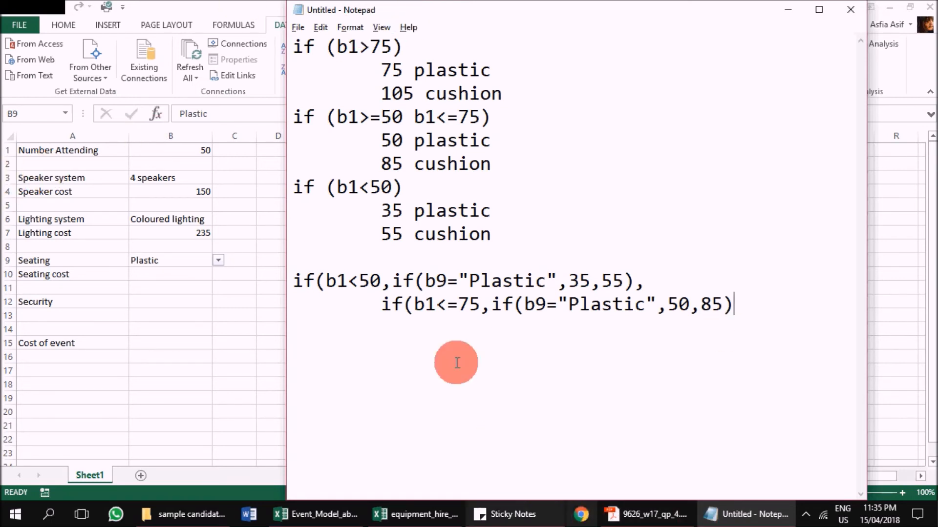
drag(412, 305, 378, 304)
drag(490, 311, 722, 309)
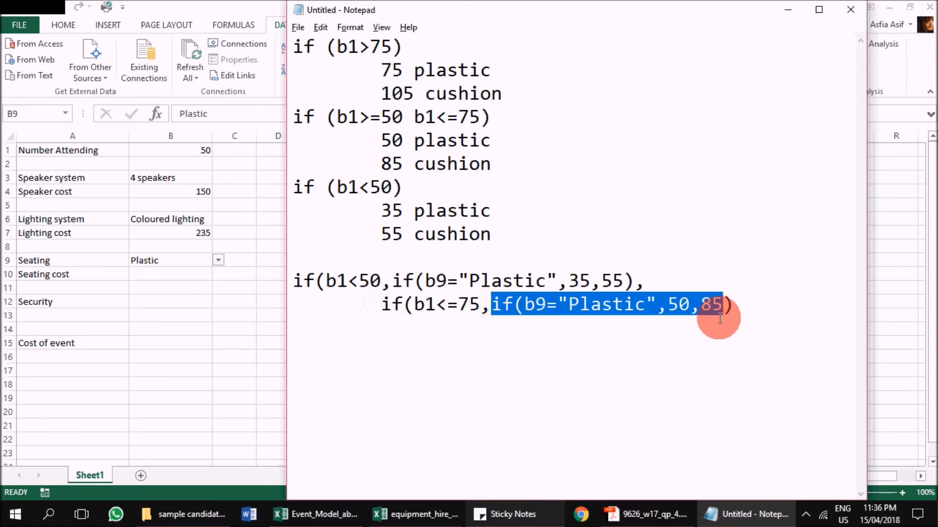
click(717, 318)
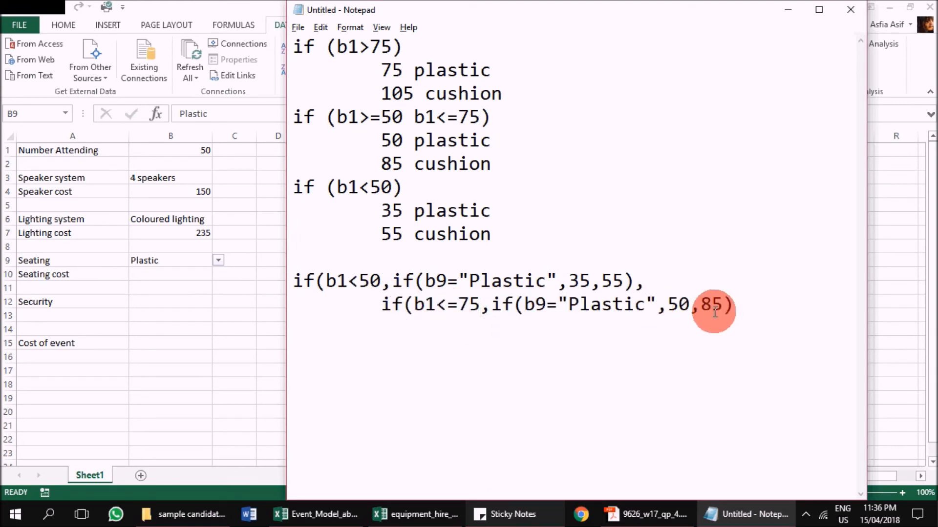
click(742, 304)
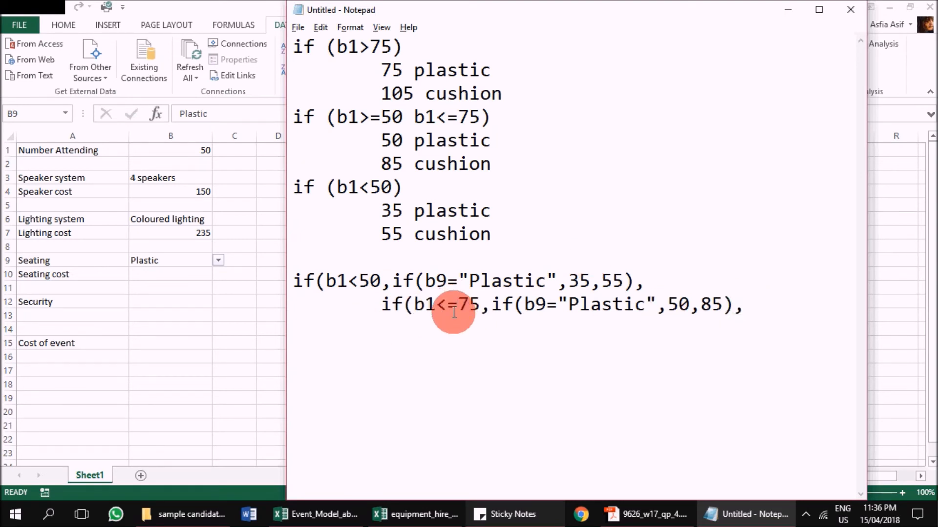
Step: Copy the nested if(b9="Plastic",50,85) to the end of the formula and place it on a third, further indented line
drag(336, 47, 509, 92)
click(592, 315)
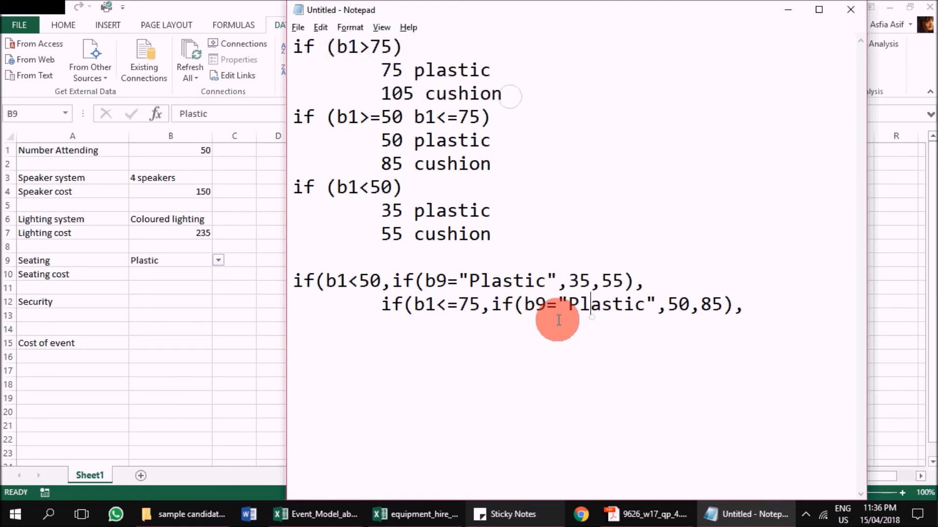
mouse_move(490, 304)
mouse_down()
mouse_move(722, 303)
mouse_move(495, 304)
mouse_up()
click(728, 305)
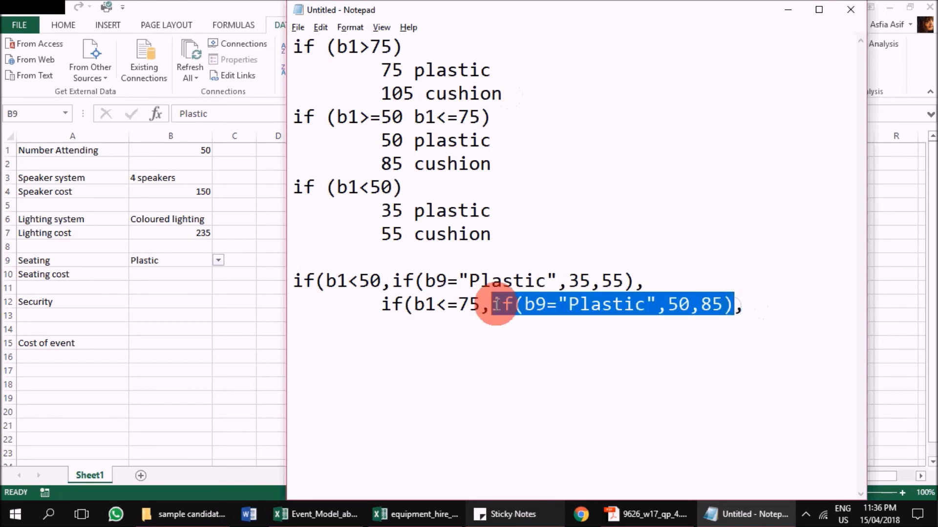
key(ctrl+c)
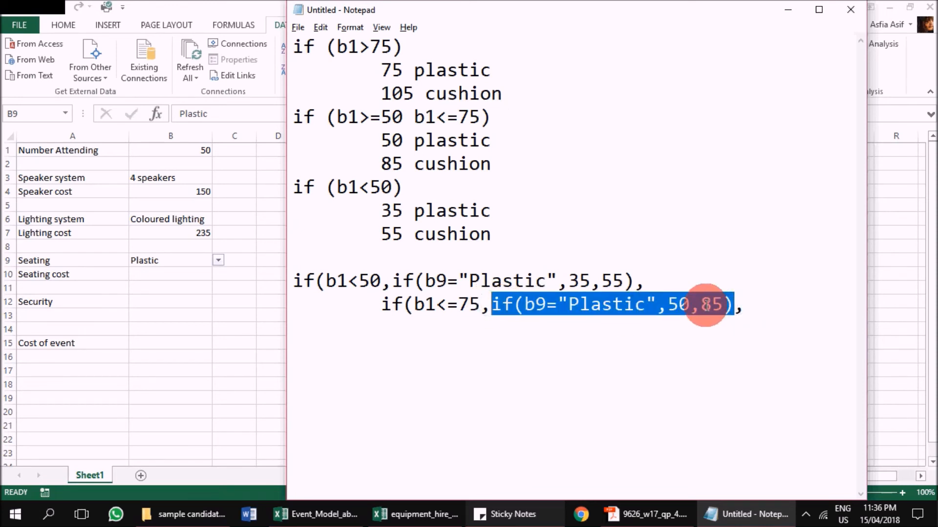
click(760, 306)
key(ctrl+v)
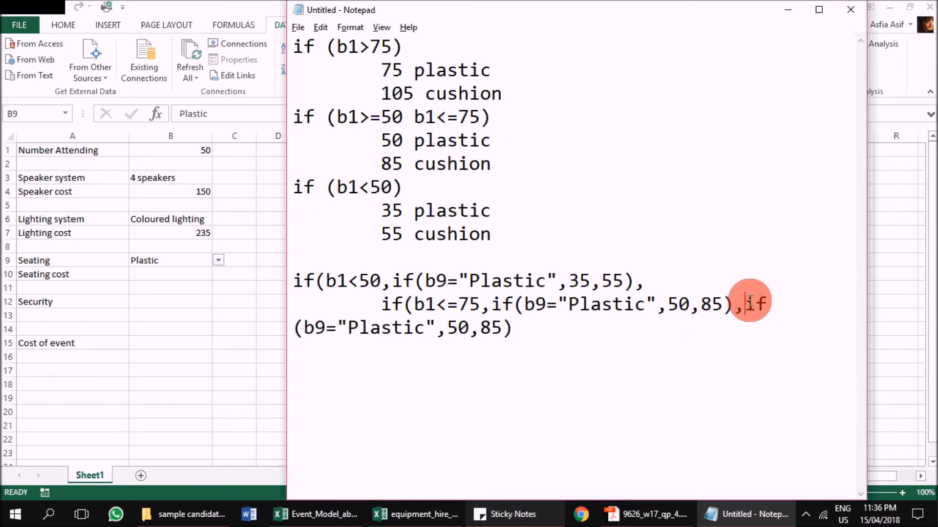
click(752, 304)
key(Return)
key(Tab)
key(Tab)
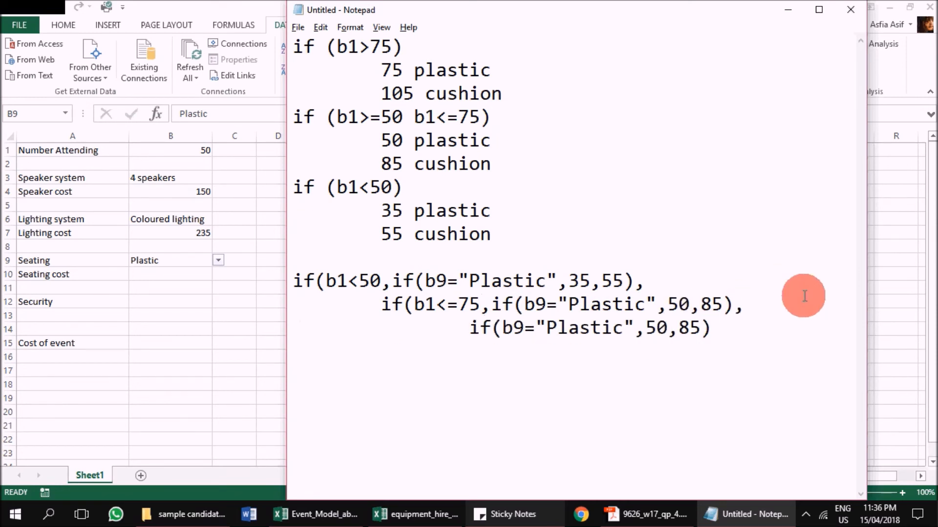
Step: Set the costs in the third line's nested if to 75 and 105, and add the two outer closing brackets
click(557, 320)
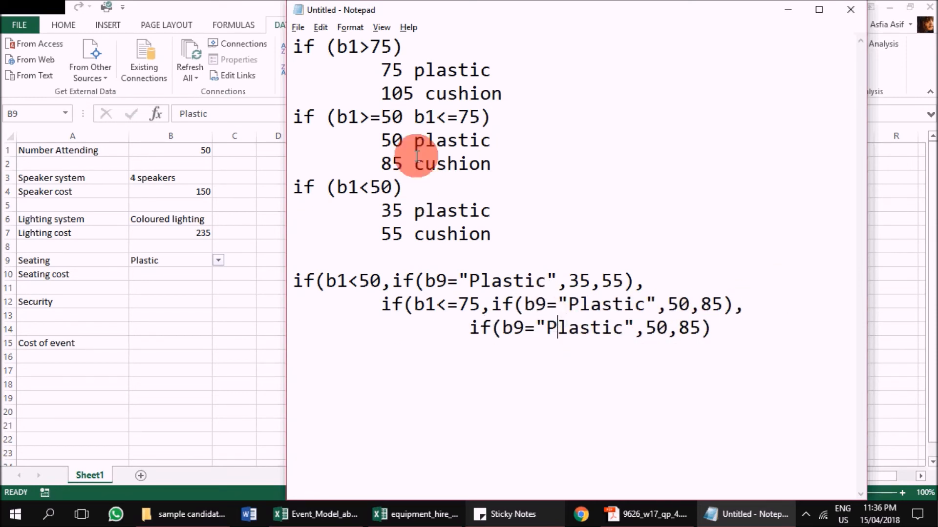
double_click(380, 70)
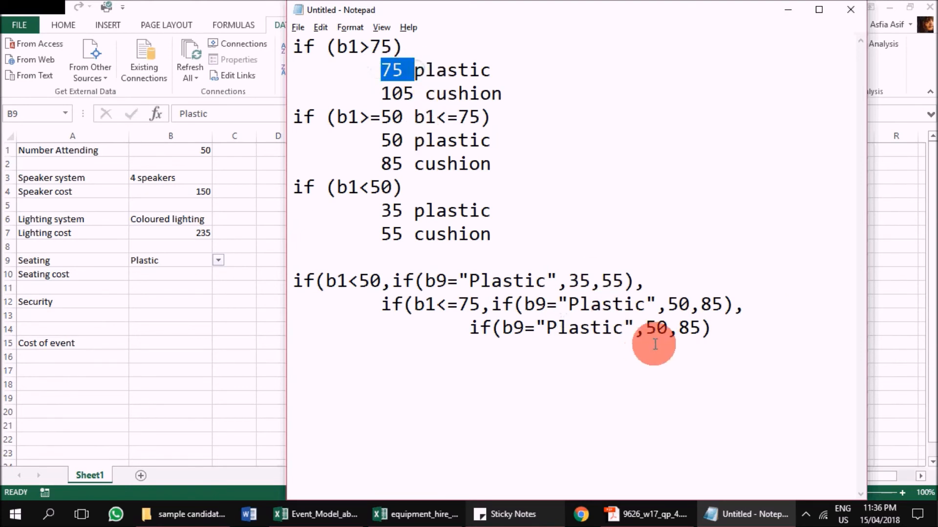
click(669, 328)
key(BackSpace)
key(BackSpace)
text(75)
key(BackSpace)
key(BackSpace)
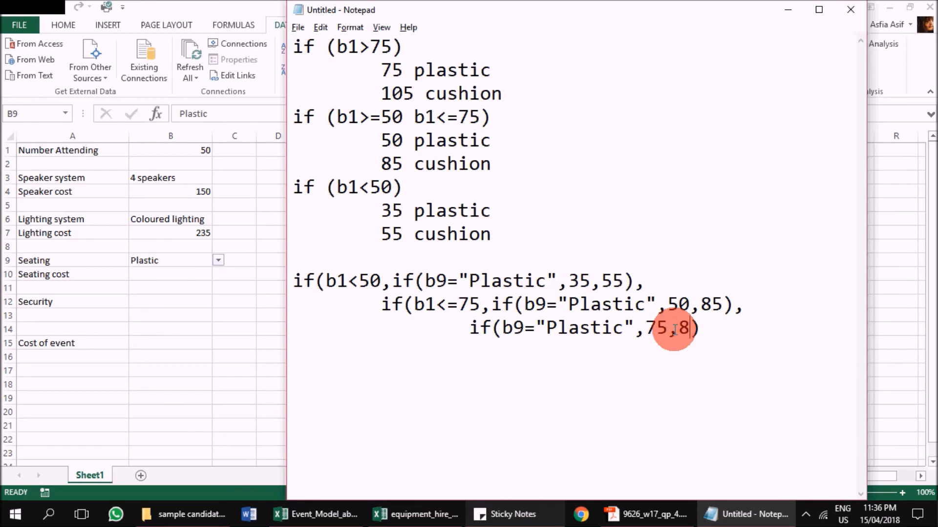
text(10=5)
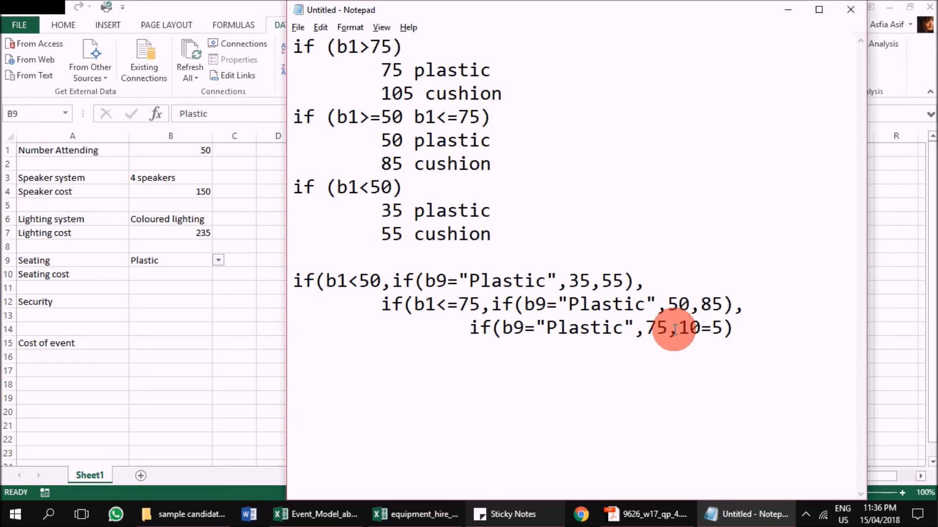
key(BackSpace)
click(730, 334)
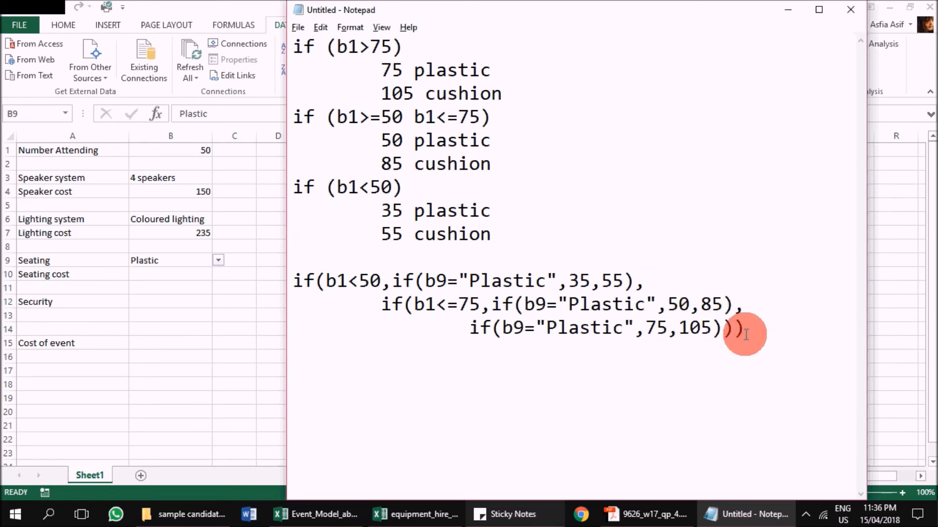
Step: Leave a blank line below the formula, note "number 80" as a test value, and put an equals sign in front of the formula
click(329, 372)
click(473, 405)
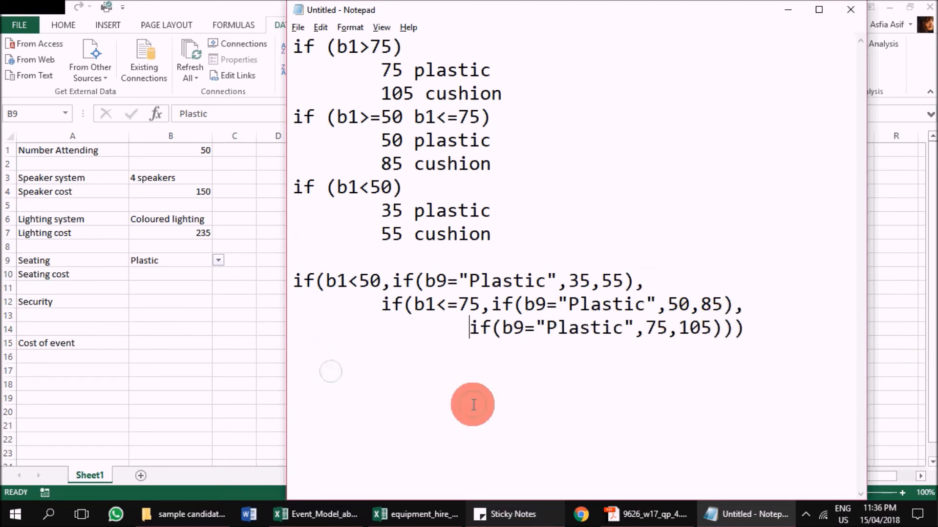
click(588, 483)
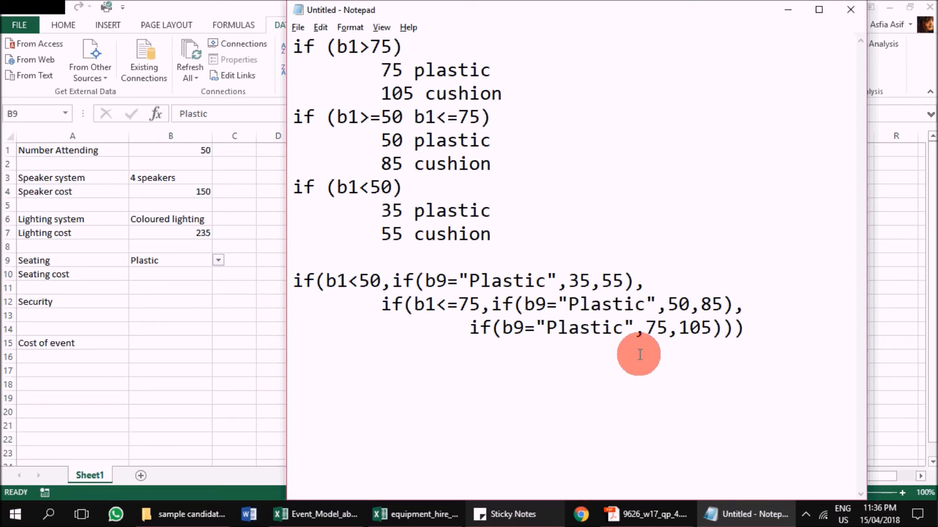
text(number)
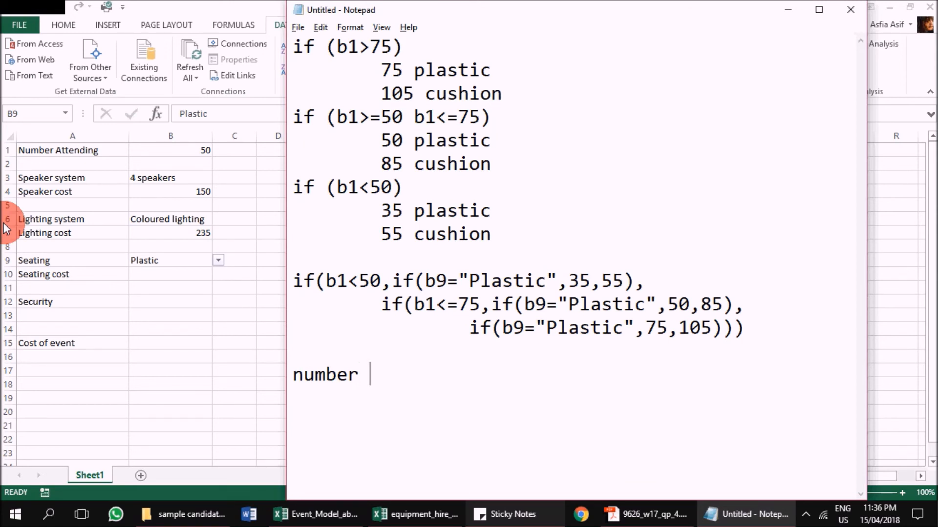
text([a)
key(BackSpace)
key(BackSpace)
text(plas)
key(BackSpace)
key(BackSpace)
key(BackSpace)
key(BackSpace)
key(BackSpace)
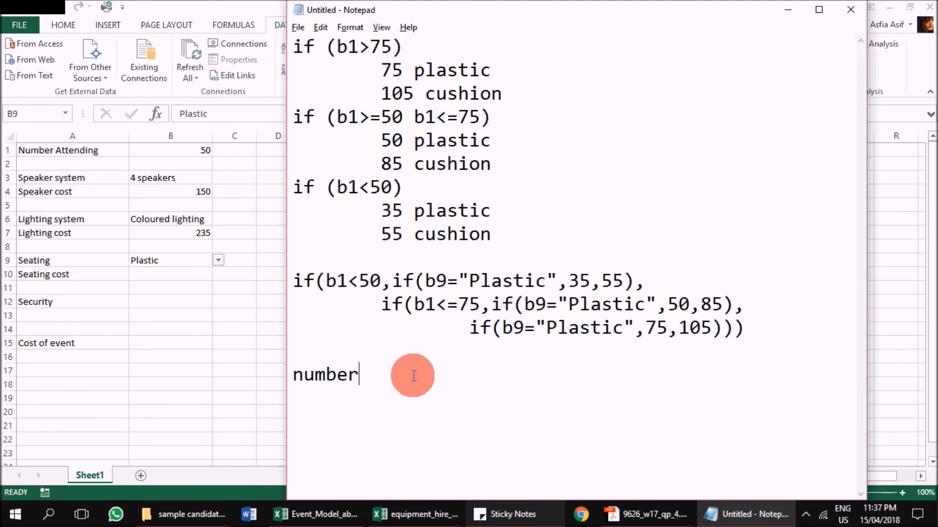
text(80)
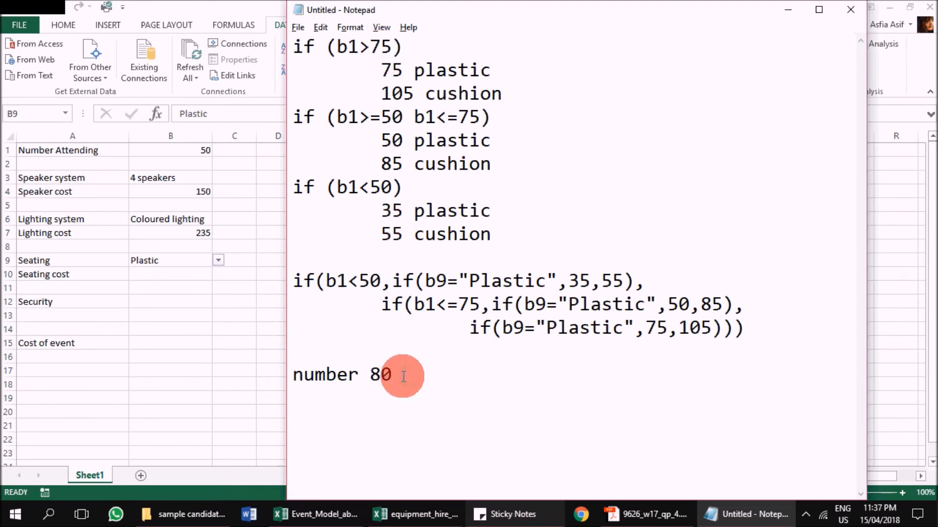
click(294, 286)
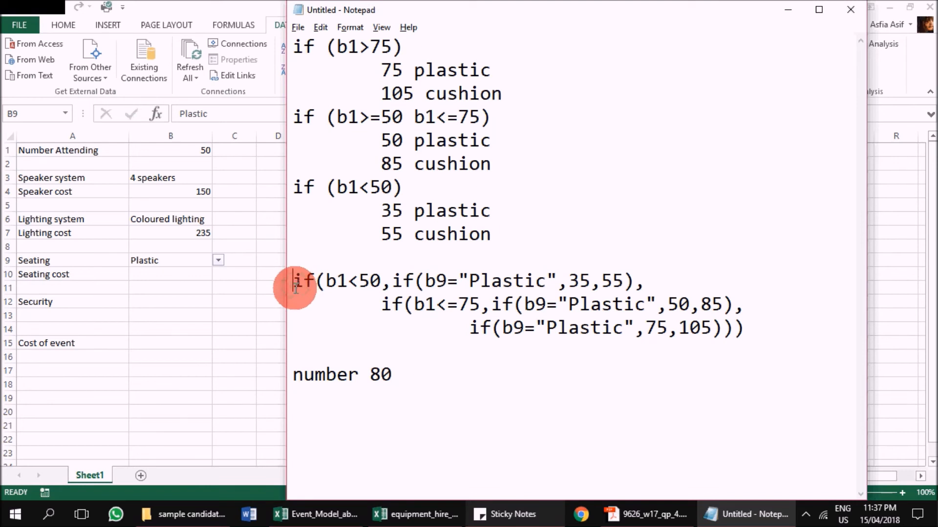
text(=)
Step: Trace the test value 80 through the formula's b1<50 and b1<=75 tests and the nested if that follows each
drag(392, 283, 339, 282)
drag(403, 282, 642, 282)
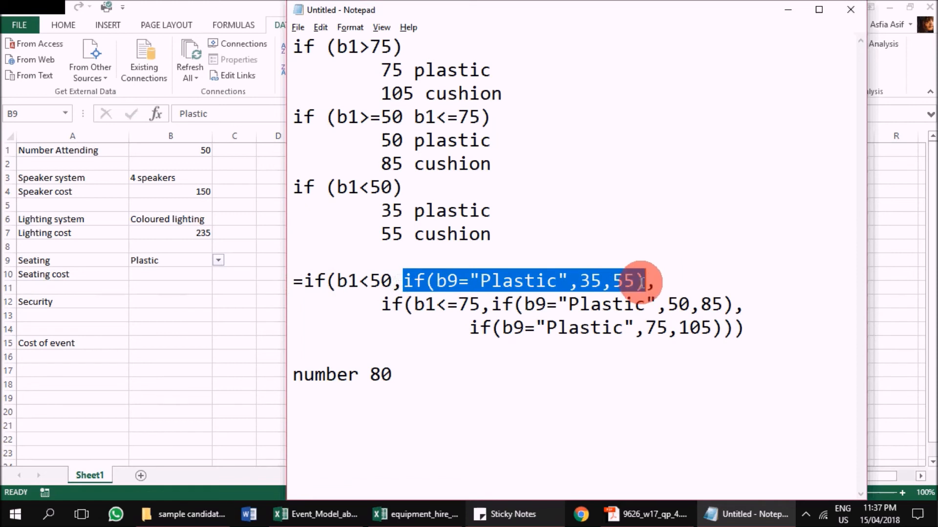
click(642, 281)
drag(379, 305, 774, 341)
click(774, 340)
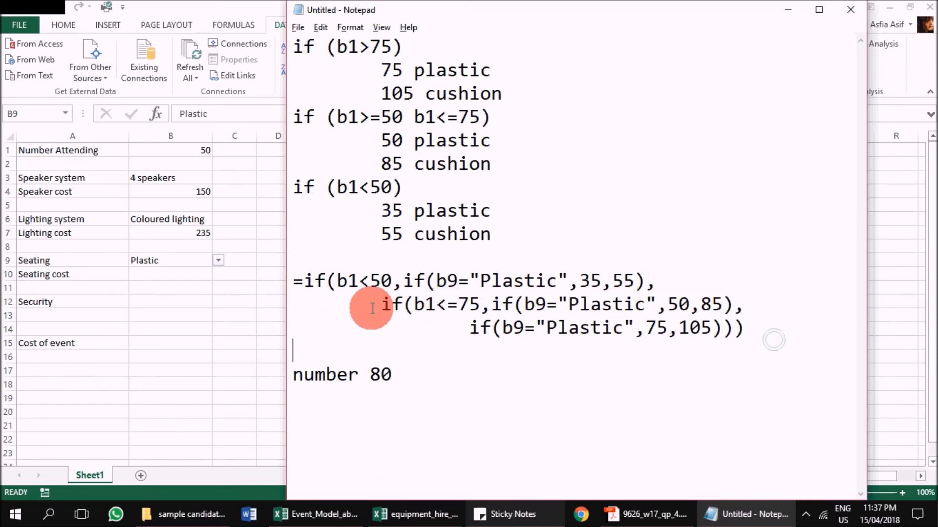
click(381, 305)
drag(380, 305, 473, 310)
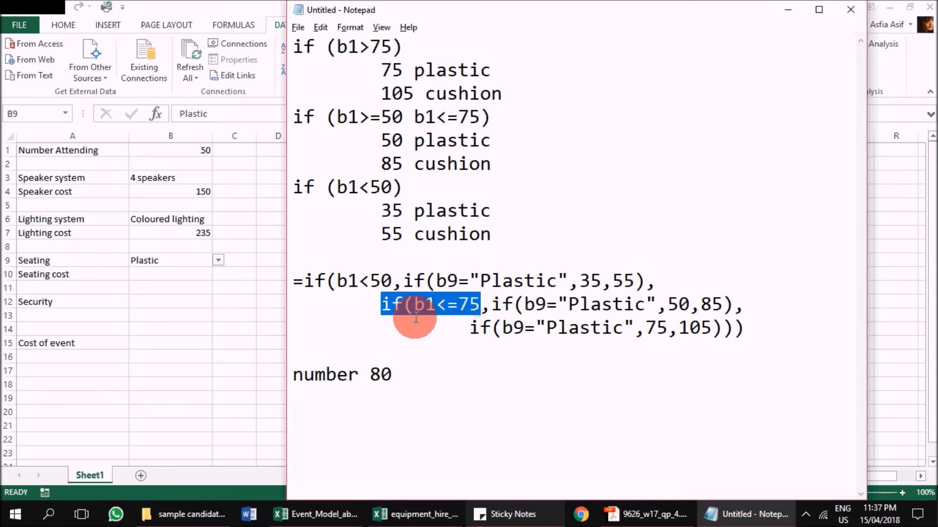
click(443, 303)
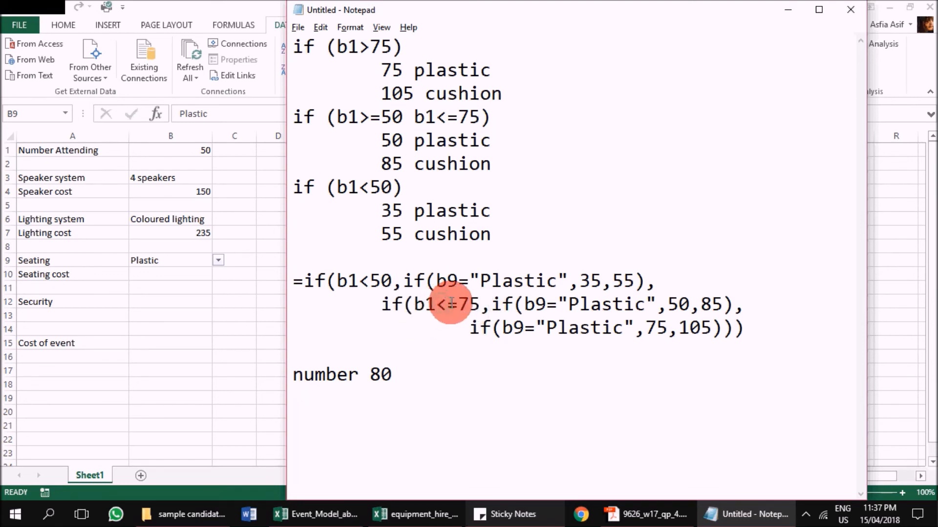
drag(480, 304, 411, 305)
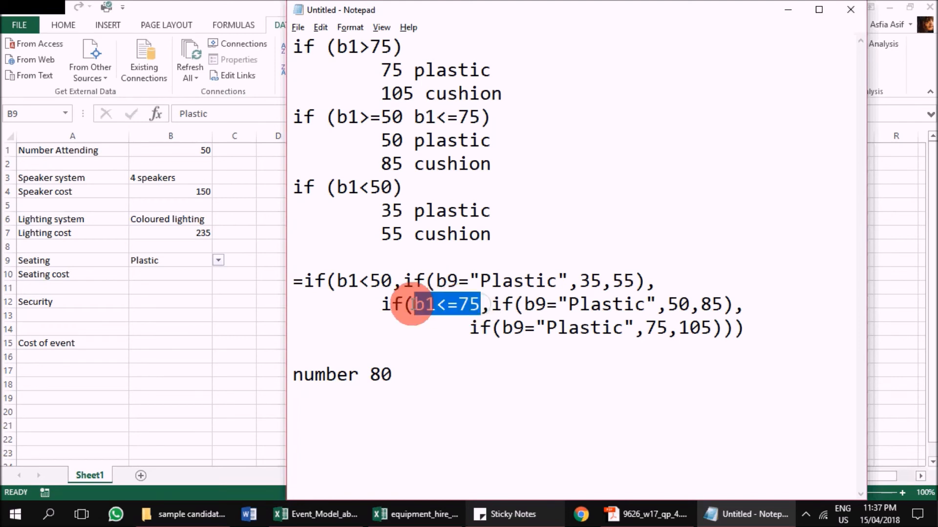
drag(489, 305, 733, 305)
click(732, 306)
Step: Join the formula's third line onto the end of its second line without the indentation, widening the Notepad window to fit it
click(756, 308)
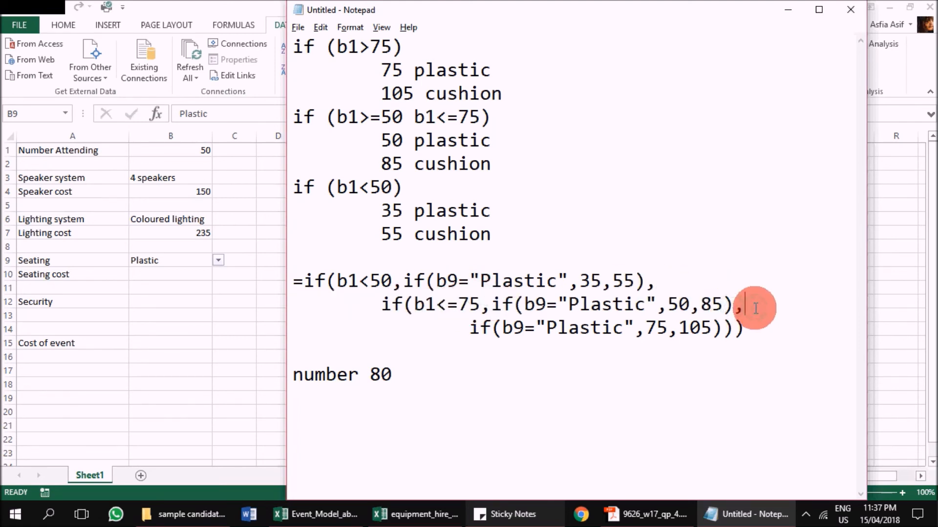
key(BackSpace)
key(BackSpace)
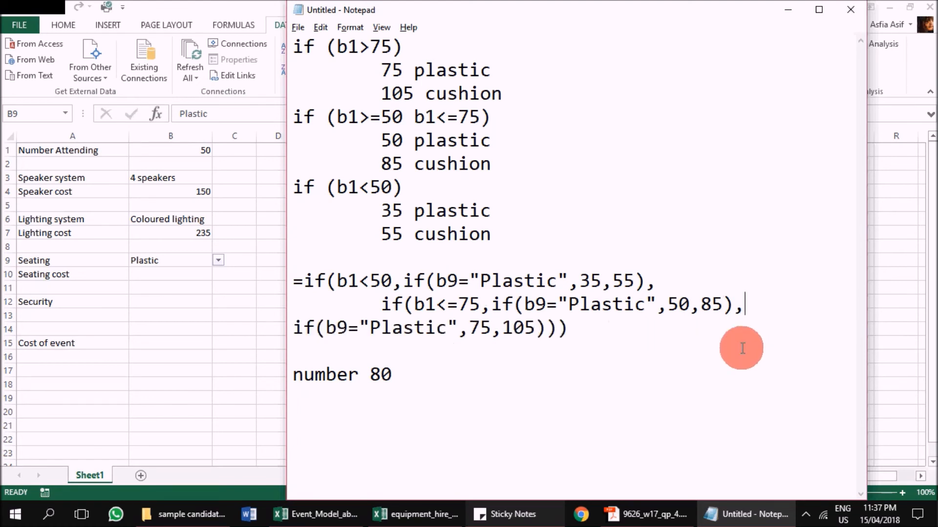
drag(287, 296, 25, 261)
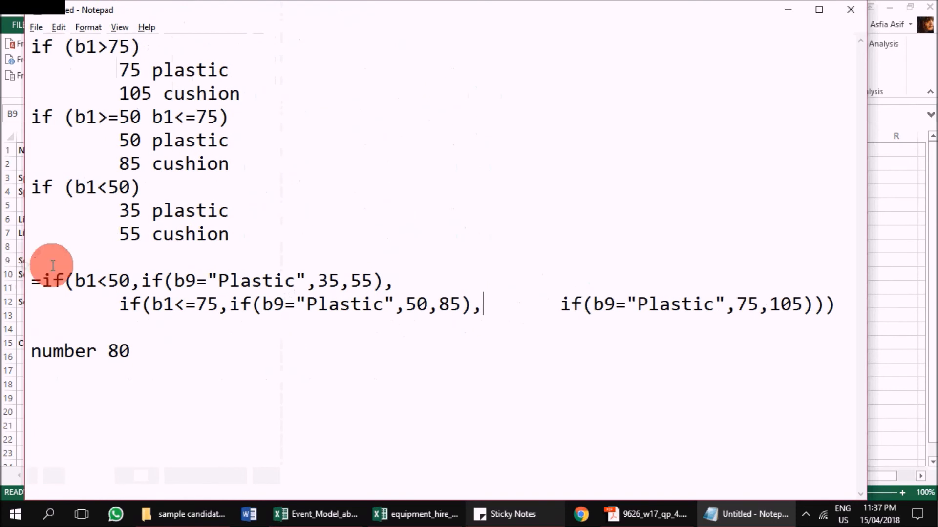
key(Delete)
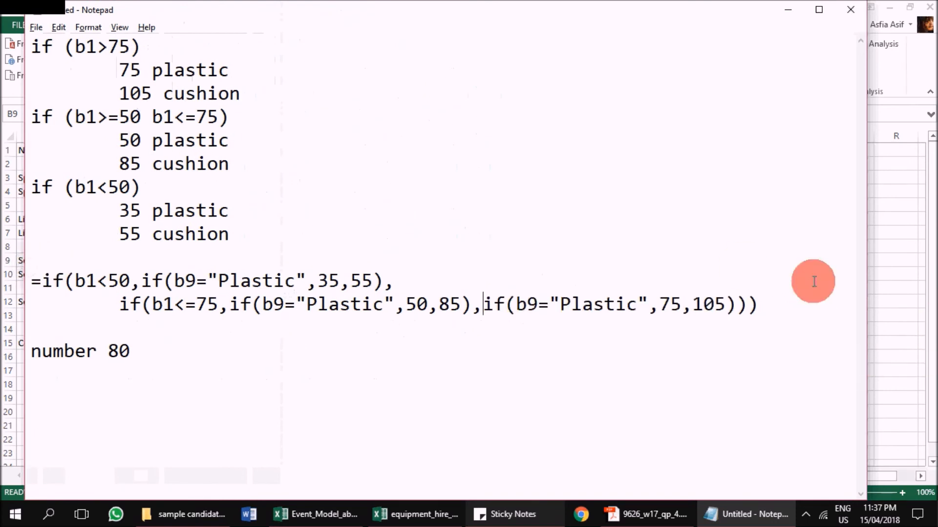
Step: Check the final nested if for the value 80 against the 75 plastic and 105 cushion costs in the notes
drag(489, 304, 566, 305)
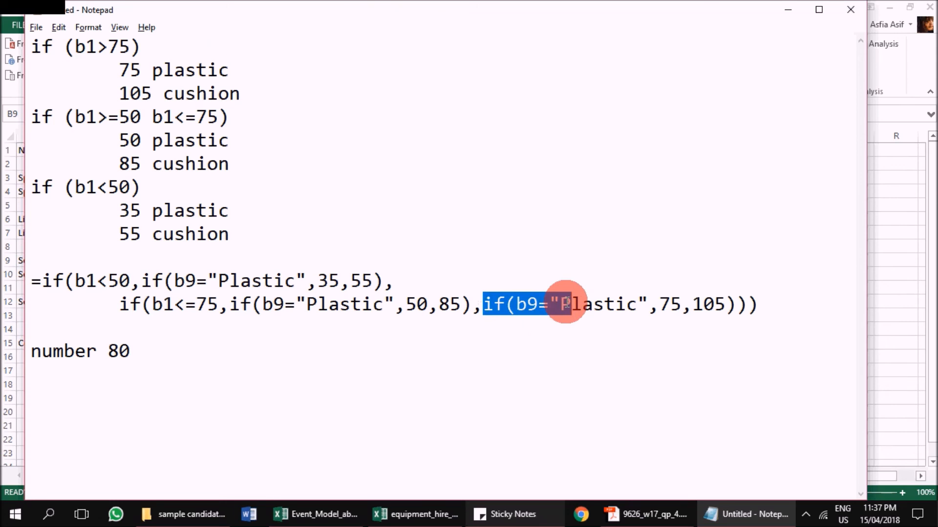
click(566, 305)
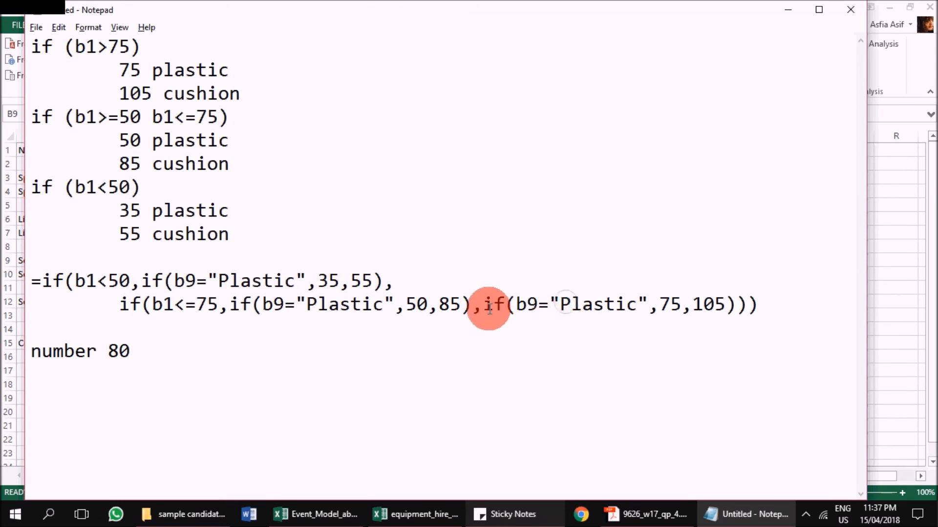
double_click(109, 350)
click(575, 306)
double_click(284, 10)
drag(581, 94, 324, 51)
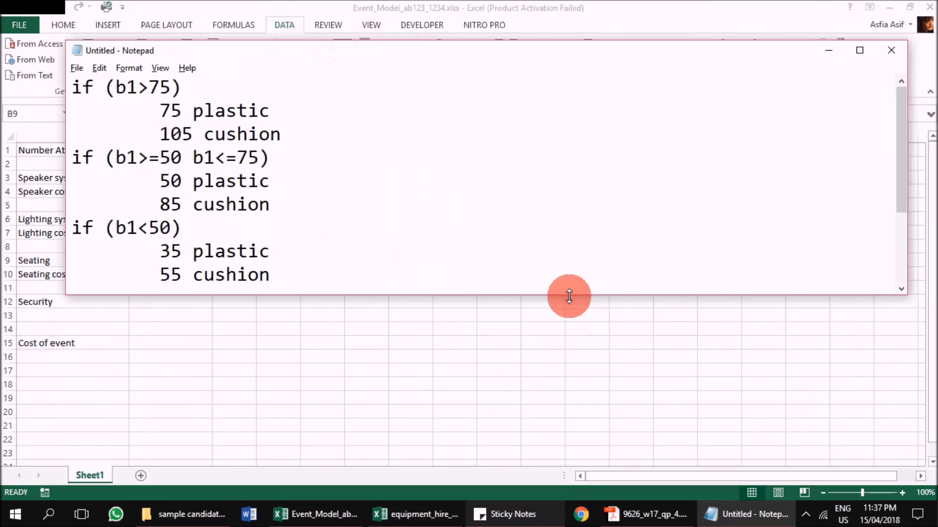
drag(569, 296, 549, 464)
click(183, 133)
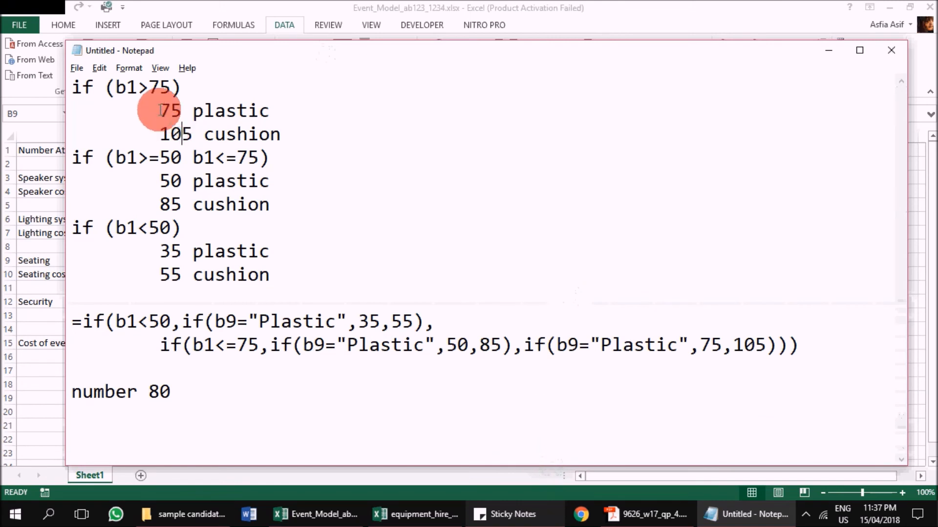
drag(156, 104, 292, 104)
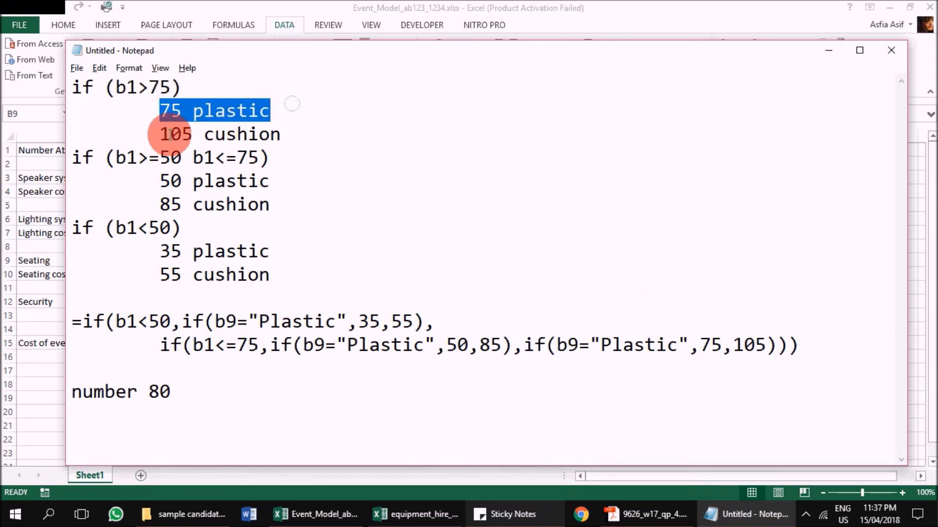
drag(172, 133, 291, 133)
Step: Change the test value to 10 and trace it through the b1<50 test and its nested if
click(649, 418)
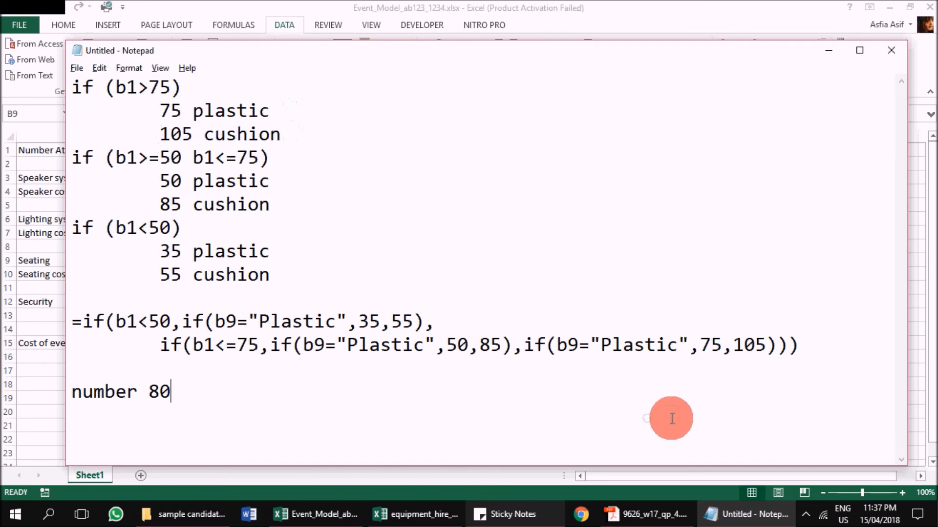
key(BackSpace)
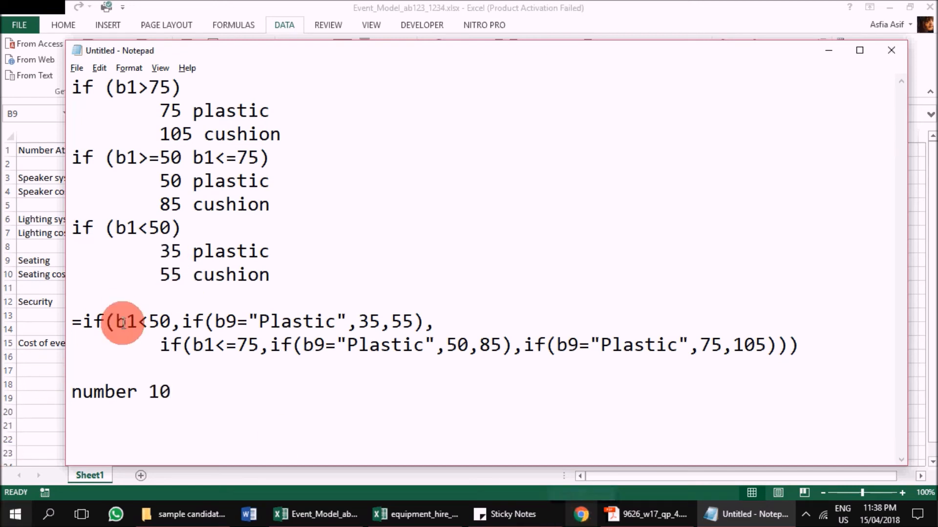
click(148, 321)
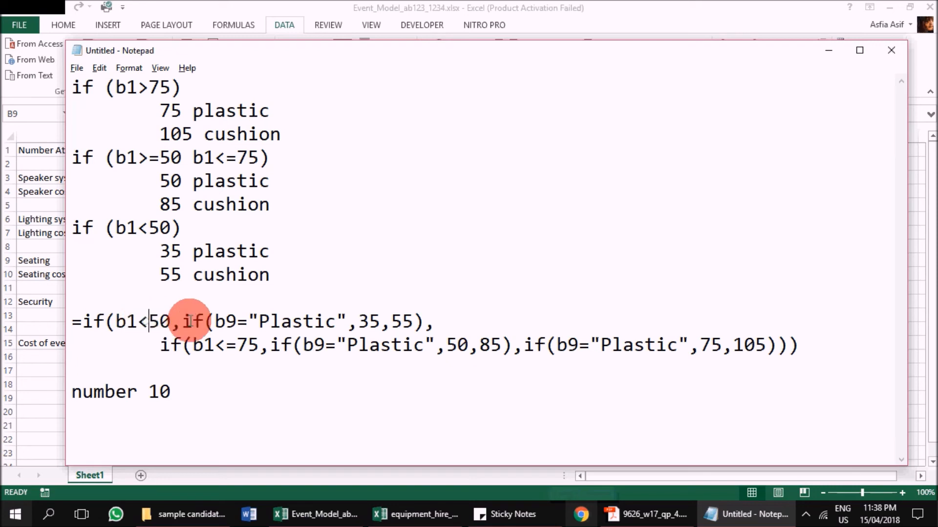
drag(181, 321, 423, 317)
click(423, 318)
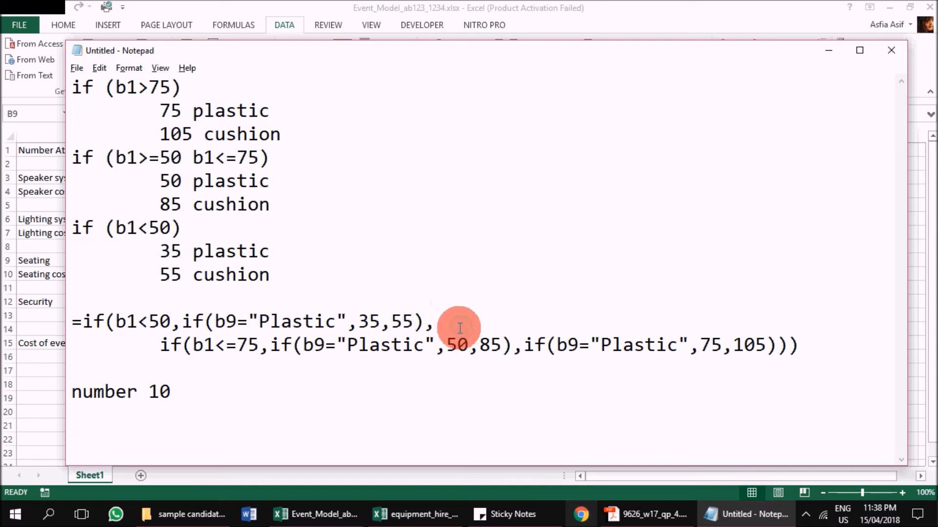
Step: Join the indented second part of the formula directly onto its first line and widen the Notepad window further
key(Delete)
key(Delete)
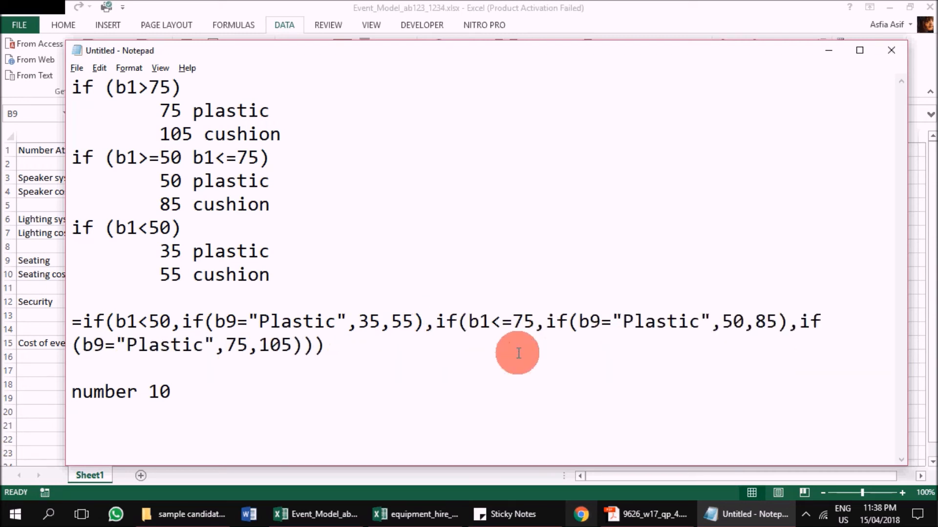
drag(64, 259, 16, 261)
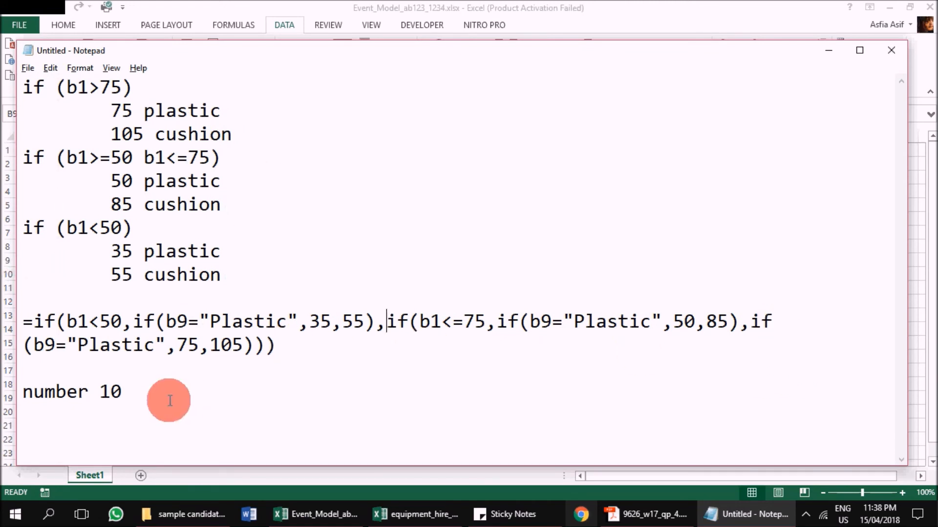
Step: Change the test value to 50 and trace it through the b1<50 and b1<=75 tests to the matching nested if
click(169, 400)
click(114, 394)
drag(145, 391, 109, 389)
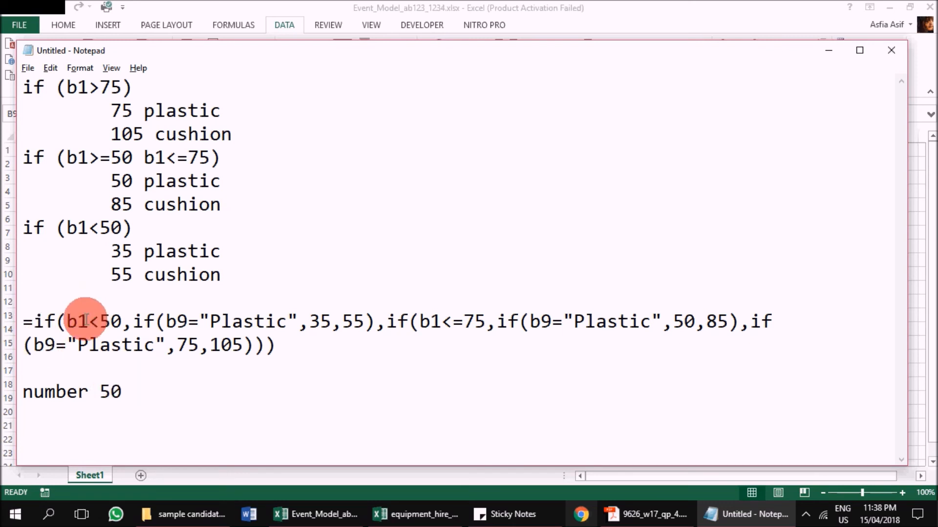
drag(77, 323, 121, 322)
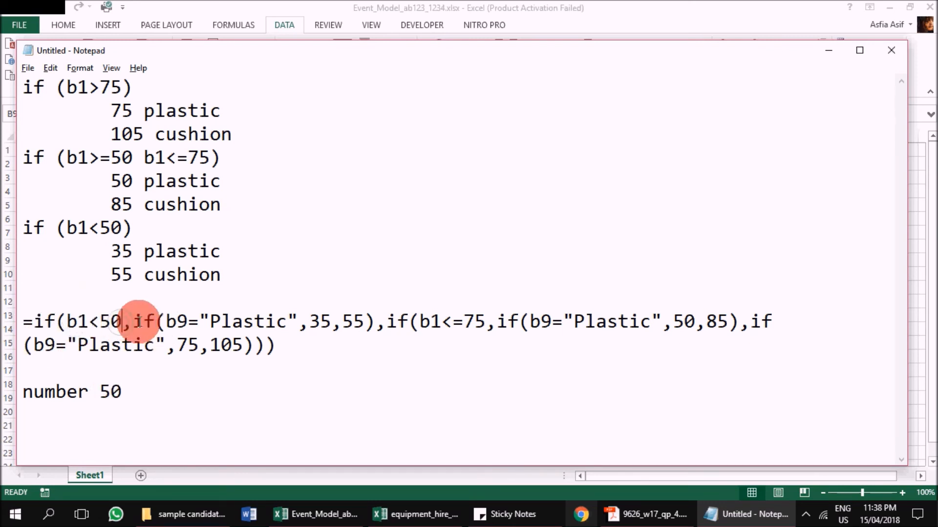
drag(139, 323, 364, 323)
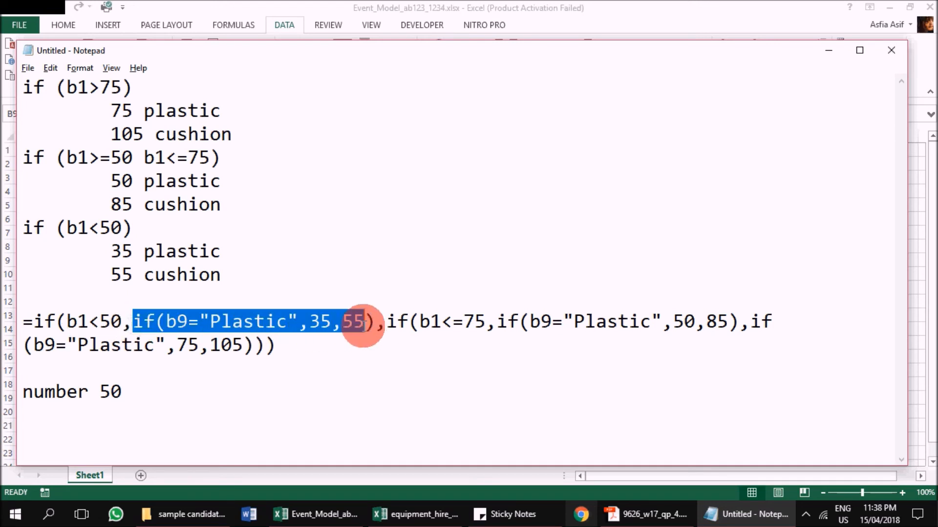
drag(397, 322, 571, 325)
click(430, 322)
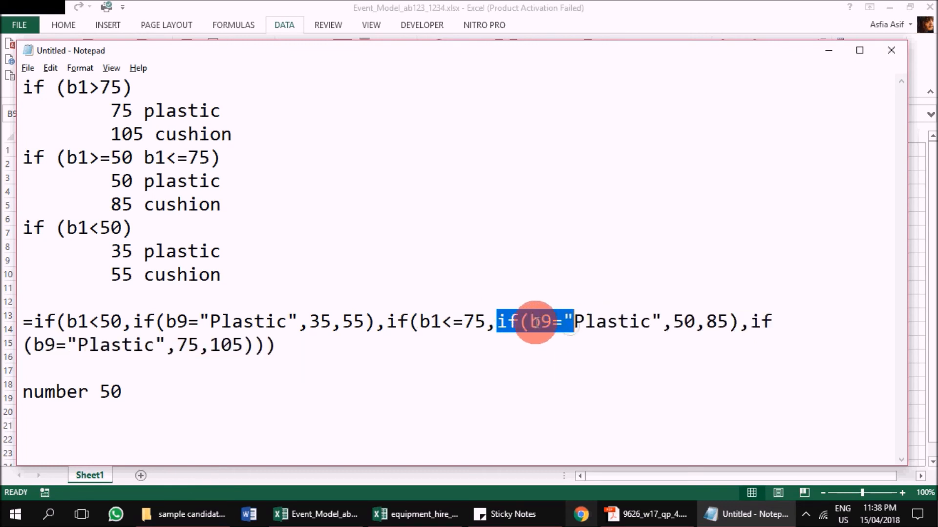
click(552, 321)
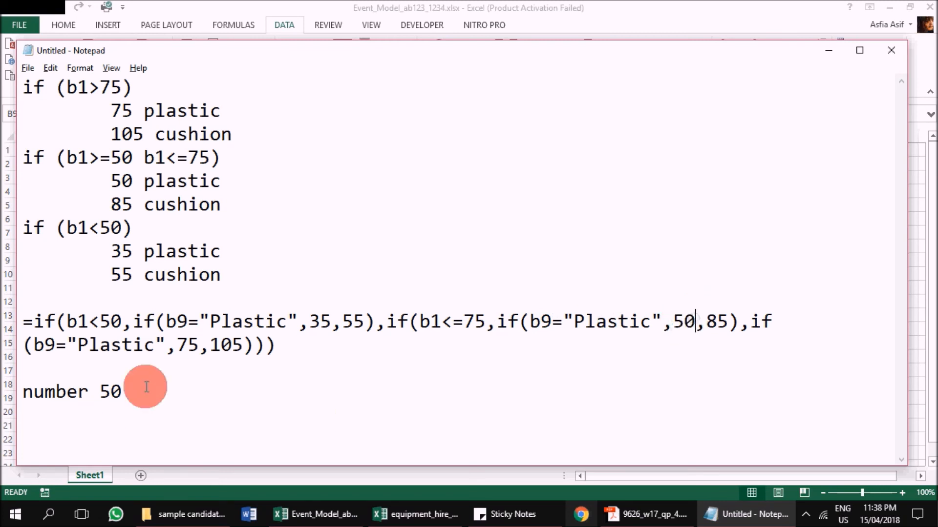
Step: Copy the complete nested IF formula from Notepad and enter it in cell B10 of the Event_Model workbook in Excel
drag(289, 349, 22, 319)
right_click(80, 329)
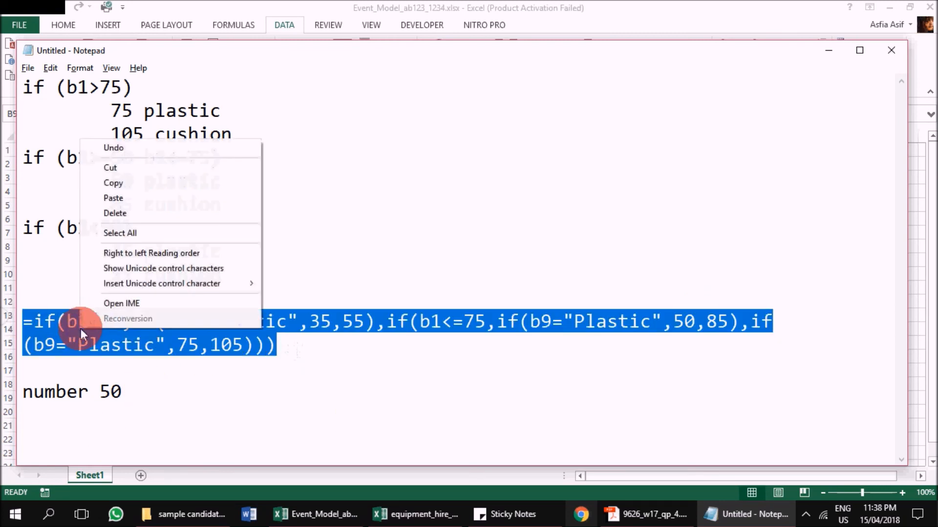
click(123, 169)
key(alt+Tab)
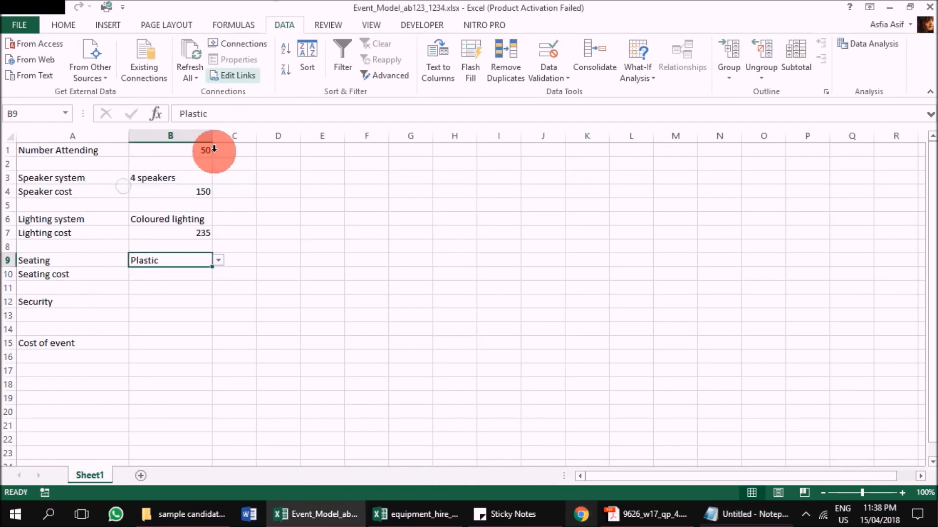
double_click(182, 274)
right_click(184, 276)
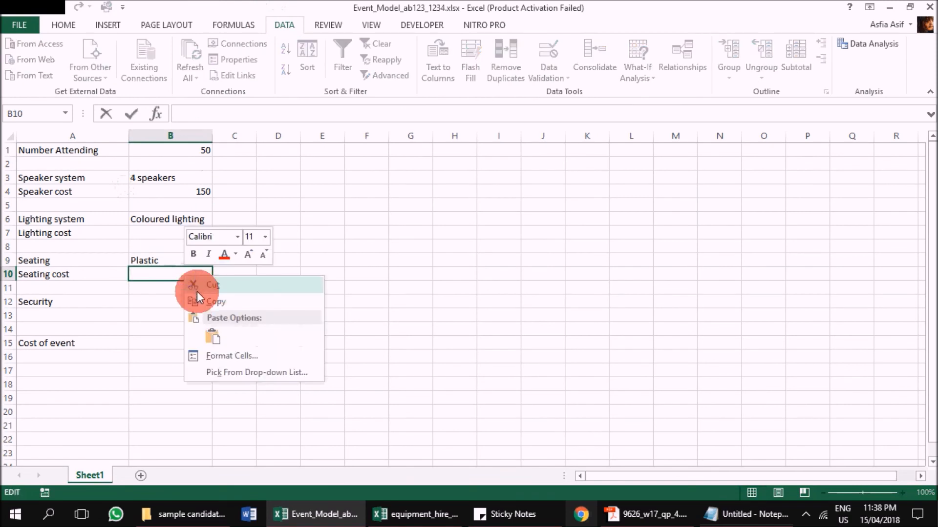
click(214, 337)
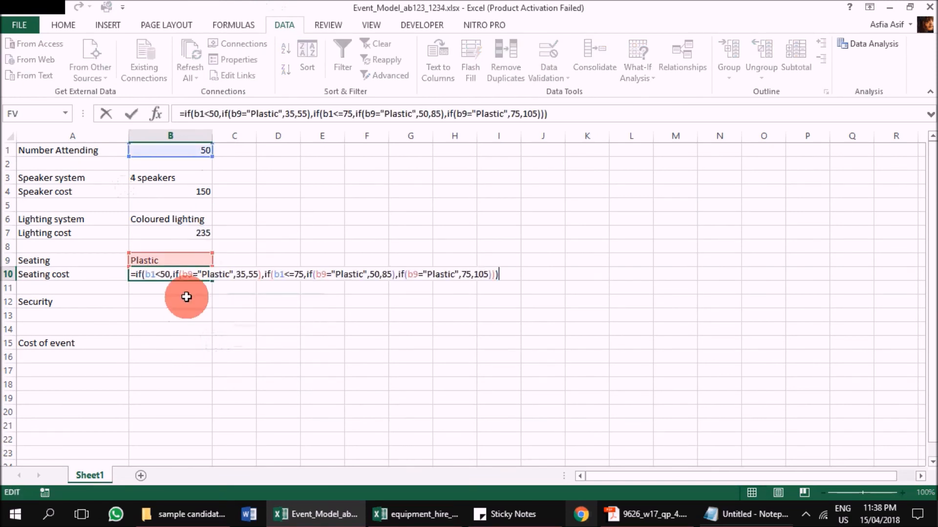
key(Return)
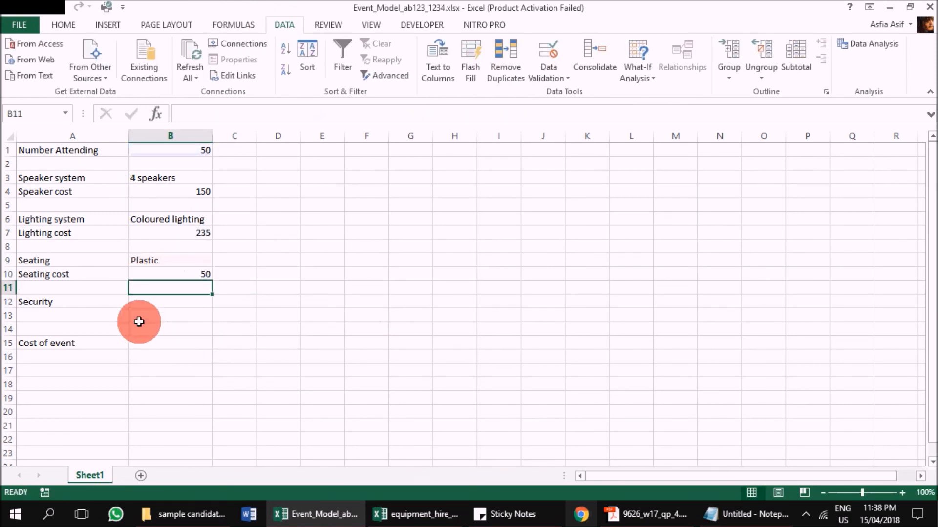
Step: Compare the seating cost in B10 for the number attending in B1 with the plastic cost for 50 to 75 people in Notepad
click(195, 275)
click(167, 156)
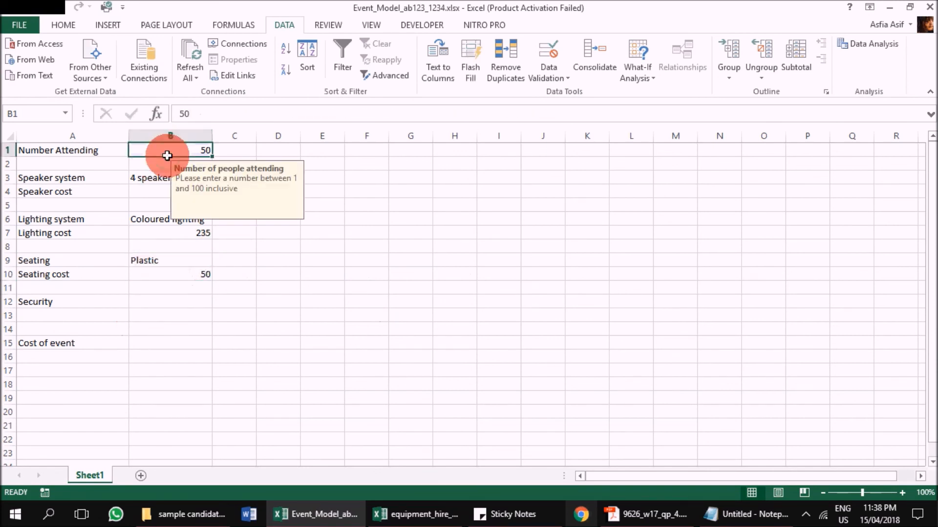
click(728, 519)
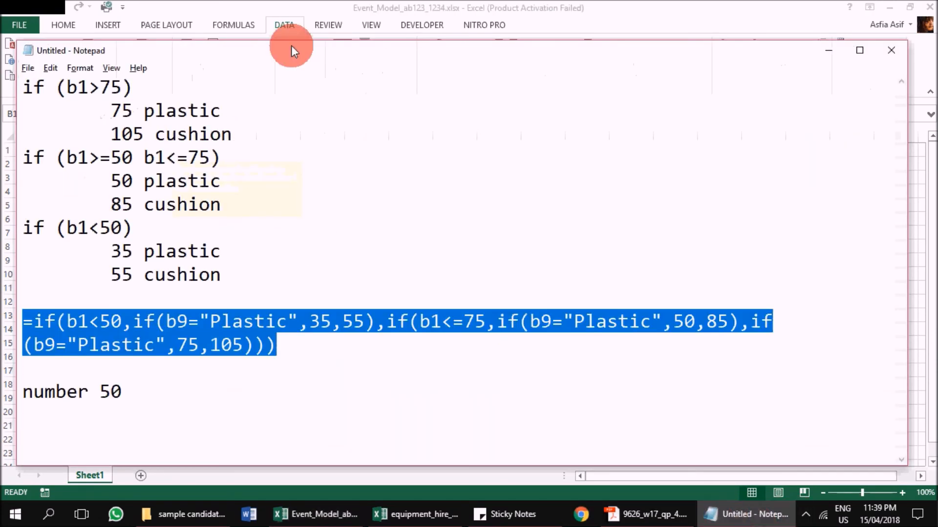
drag(319, 66, 544, 68)
click(396, 192)
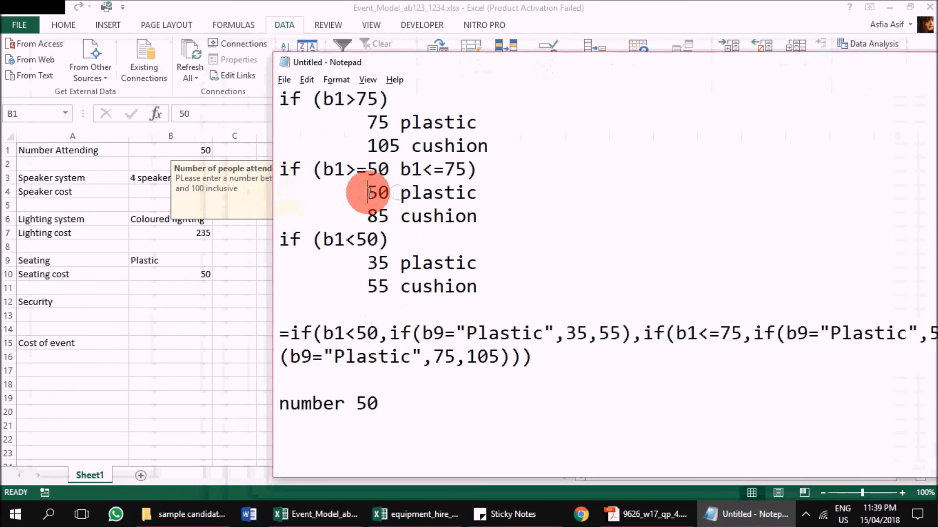
Step: Restore the Excel window to a smaller size and arrange it side by side with the Notepad window
drag(353, 63, 556, 75)
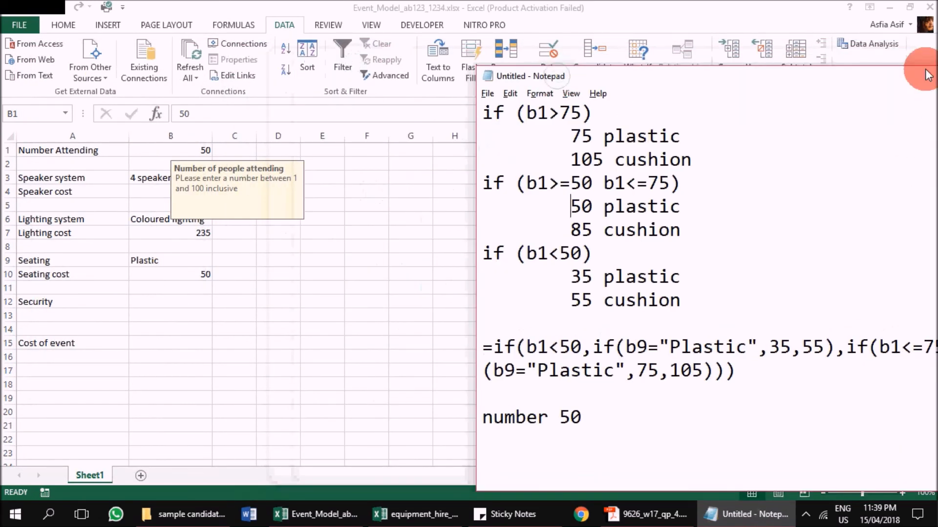
click(910, 7)
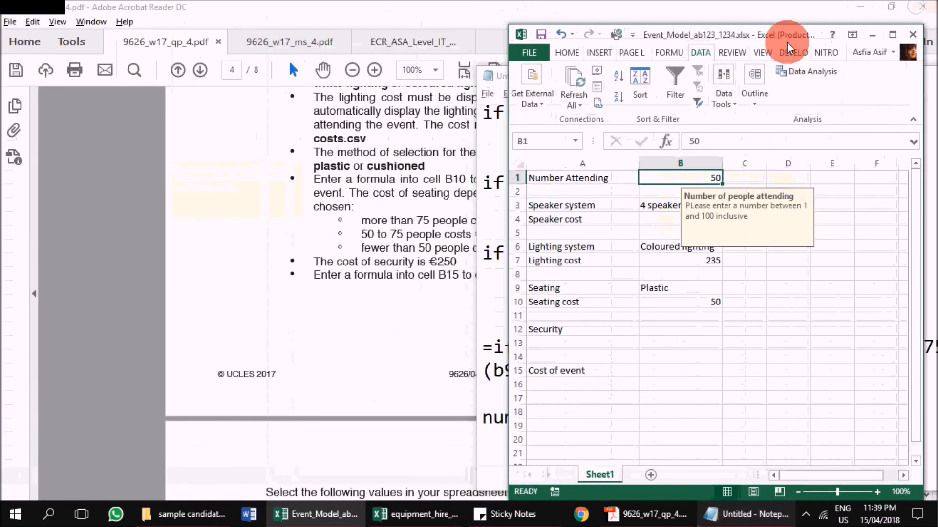
drag(788, 46, 284, 61)
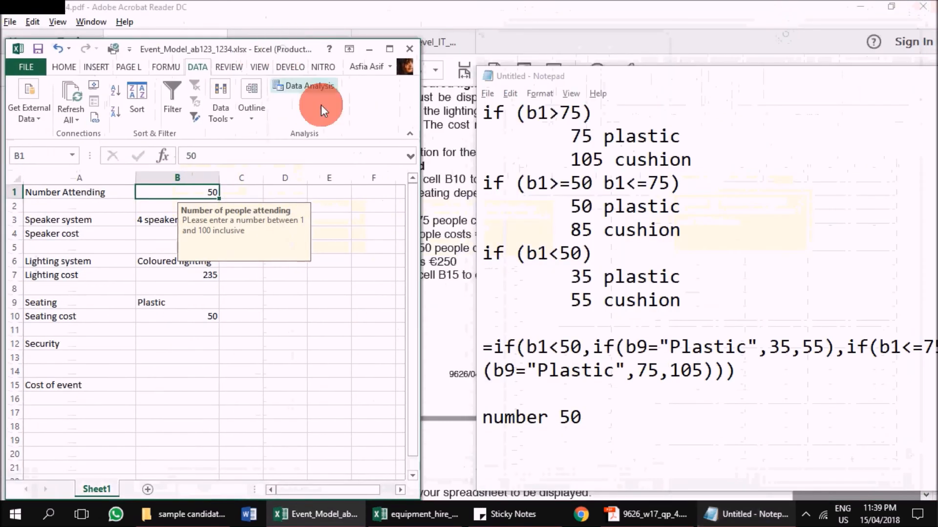
Step: Set Number Attending in B1 to 45 and compare the seating cost with the Notepad plastic cost for fewer than 50 people
double_click(176, 192)
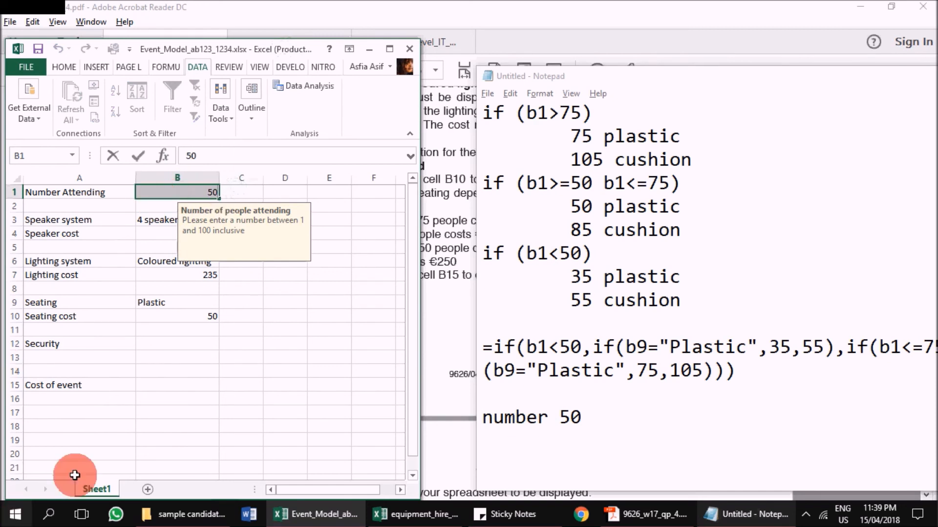
text(45)
key(Return)
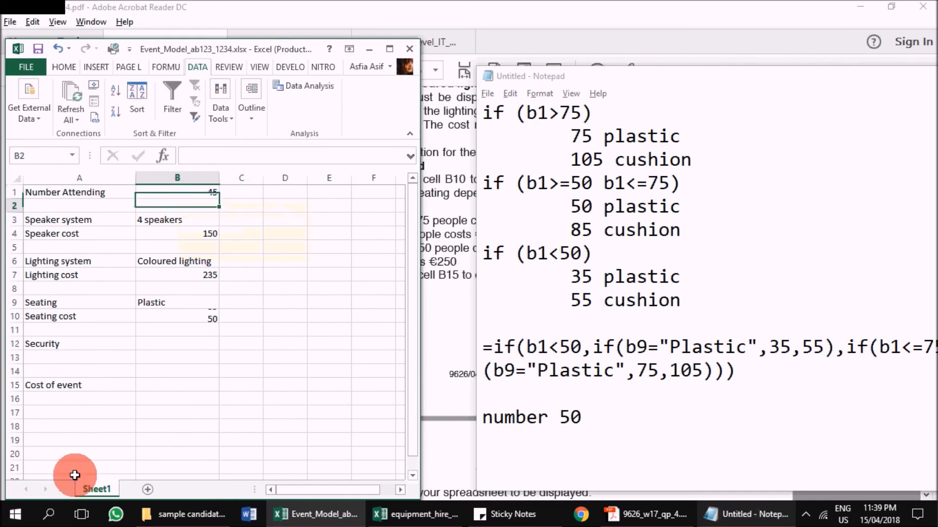
drag(570, 277, 681, 277)
click(202, 194)
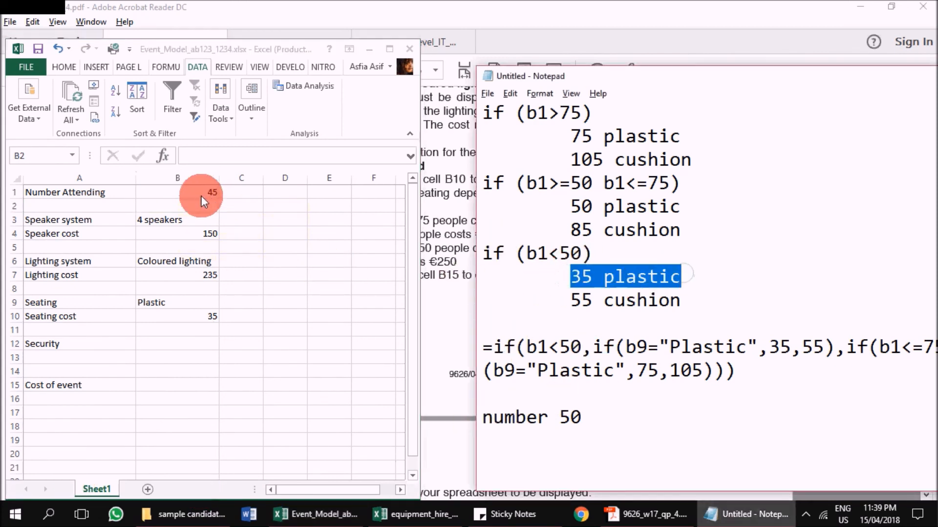
Step: Choose Cushioned as the seating type in B9 and check the seating cost in B10
click(191, 305)
click(226, 304)
click(202, 322)
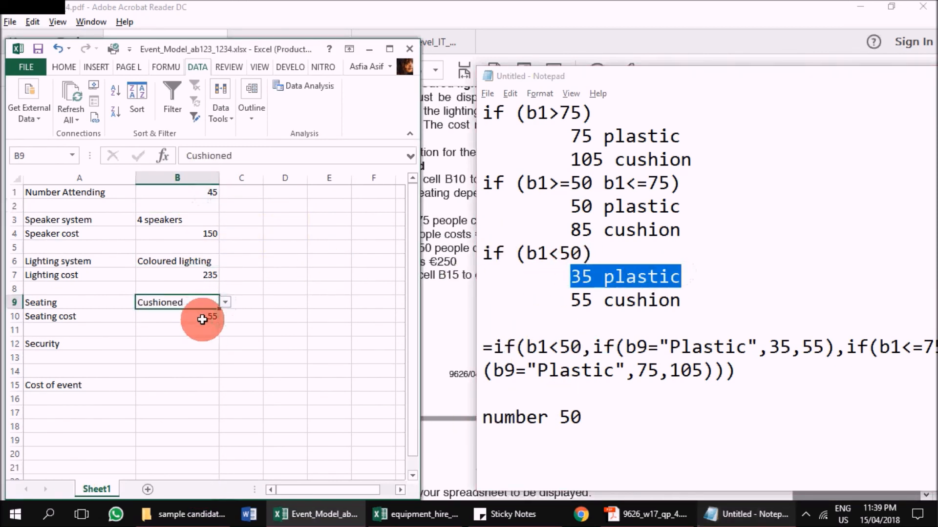
click(202, 319)
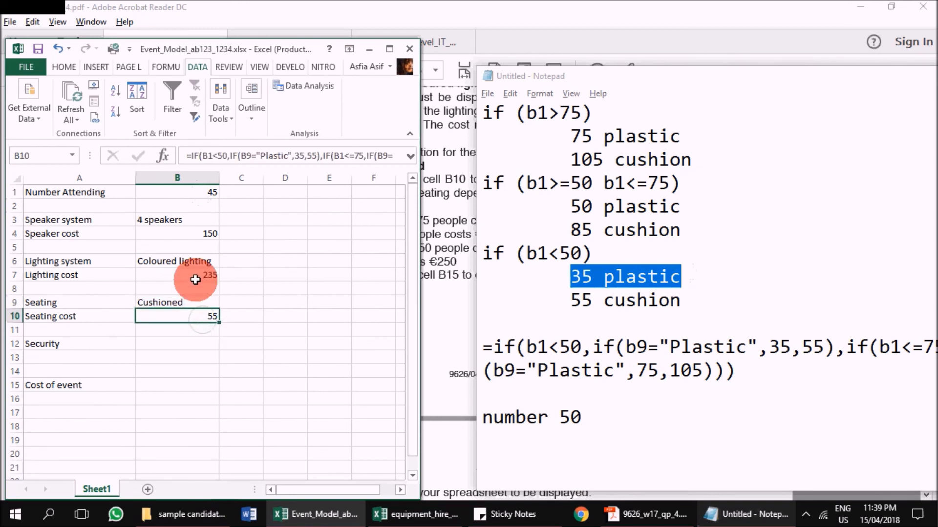
Step: Set Number Attending in B1 to 80 and compare the seating cost with the Notepad cushion cost for more than 75 people
click(198, 193)
double_click(197, 193)
drag(198, 193, 313, 205)
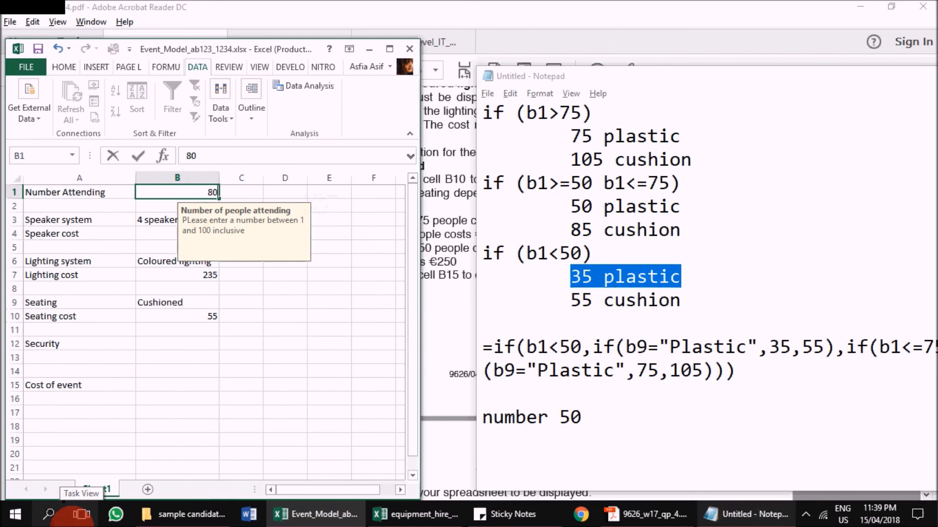
key(Return)
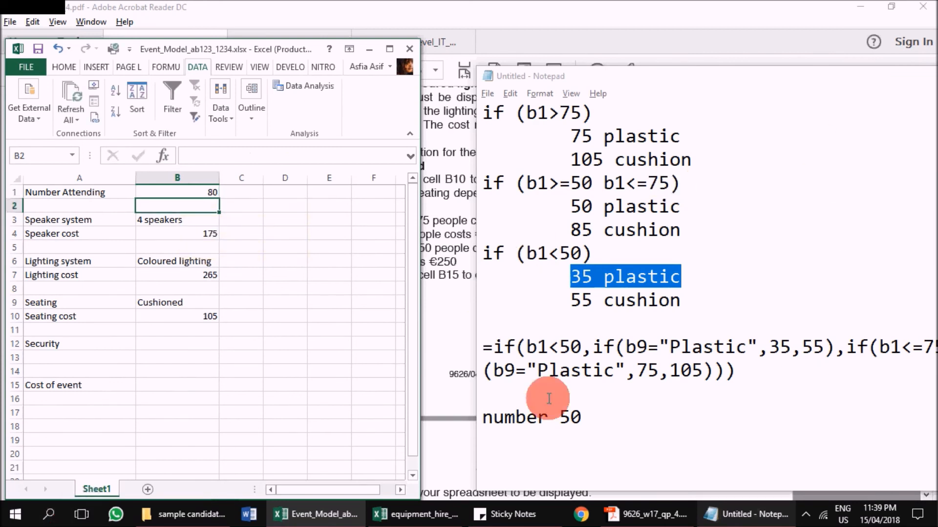
click(616, 301)
drag(571, 159, 705, 159)
click(159, 315)
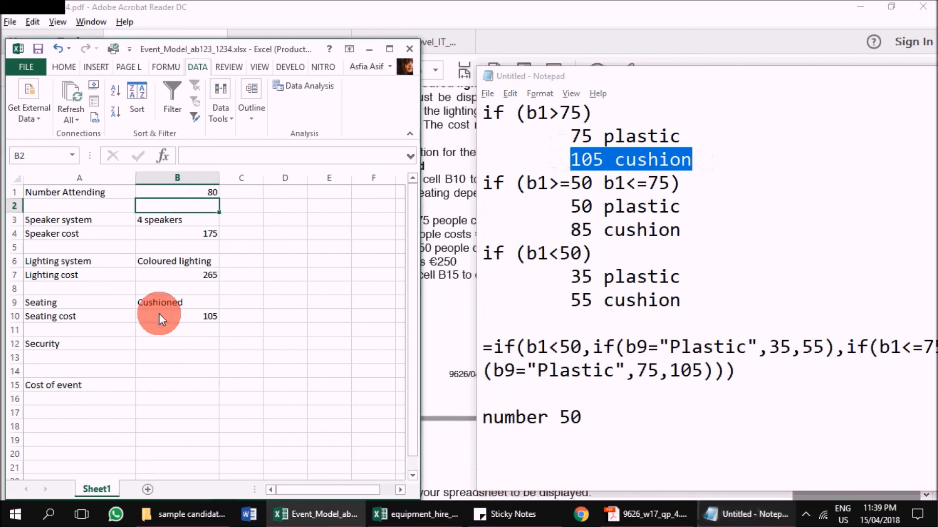
click(209, 315)
Step: Review question 3(a) in the exam paper PDF, covering the layout table, the cell requirements and the values for display
click(439, 181)
scroll(529, 346, up, 3)
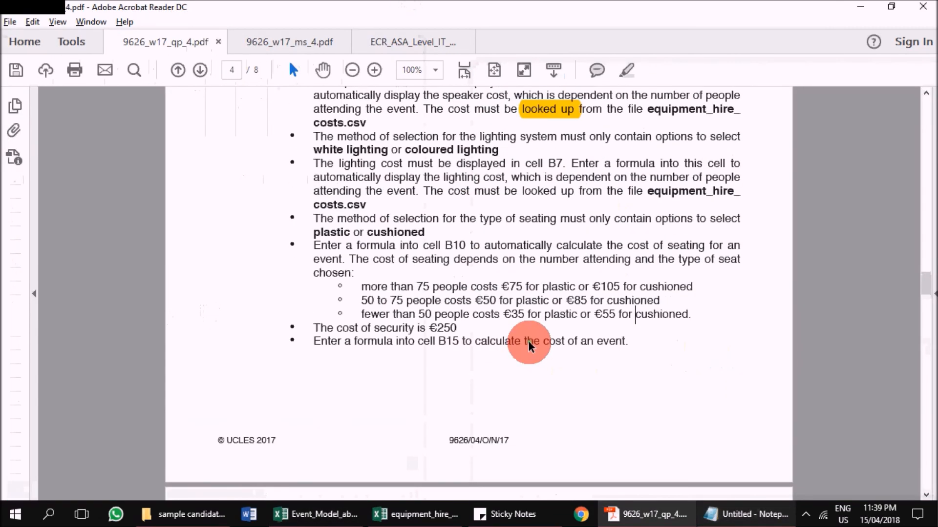
scroll(546, 324, up, 15)
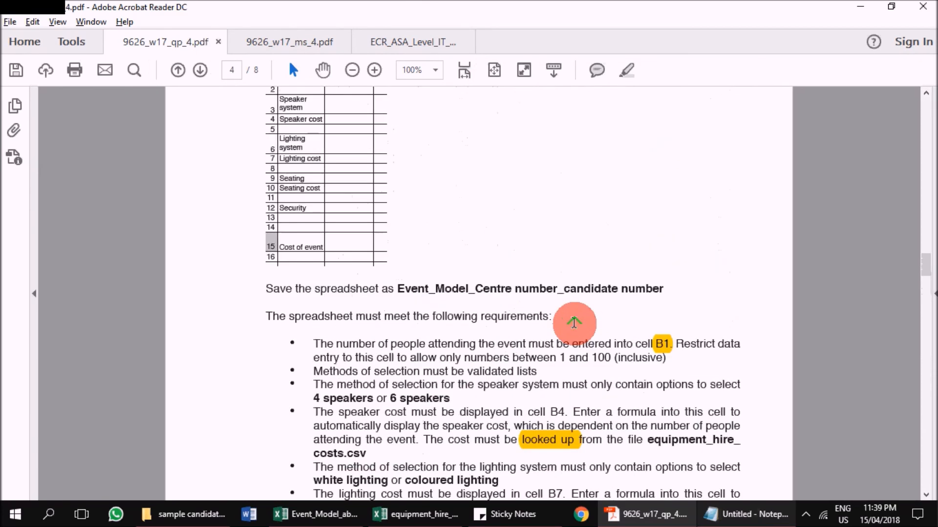
scroll(573, 327, down, 20)
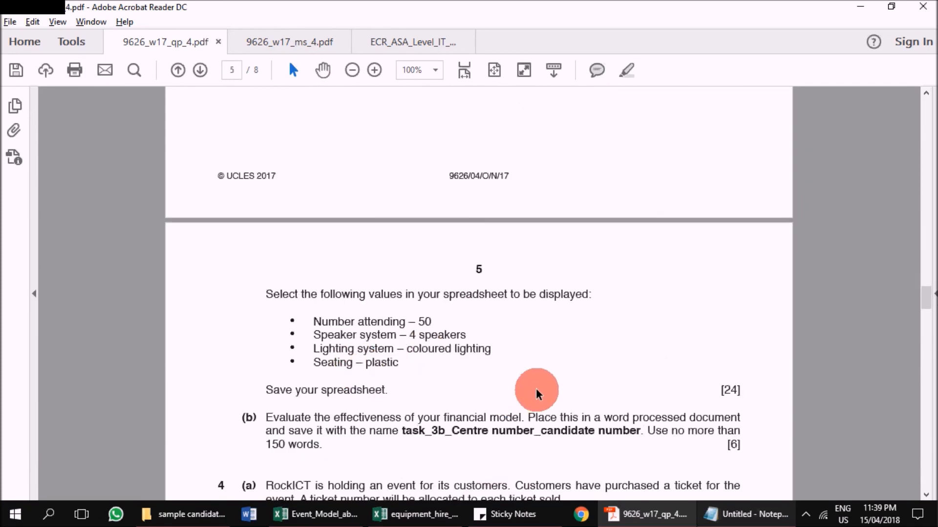
scroll(539, 391, up, 12)
scroll(517, 332, up, 5)
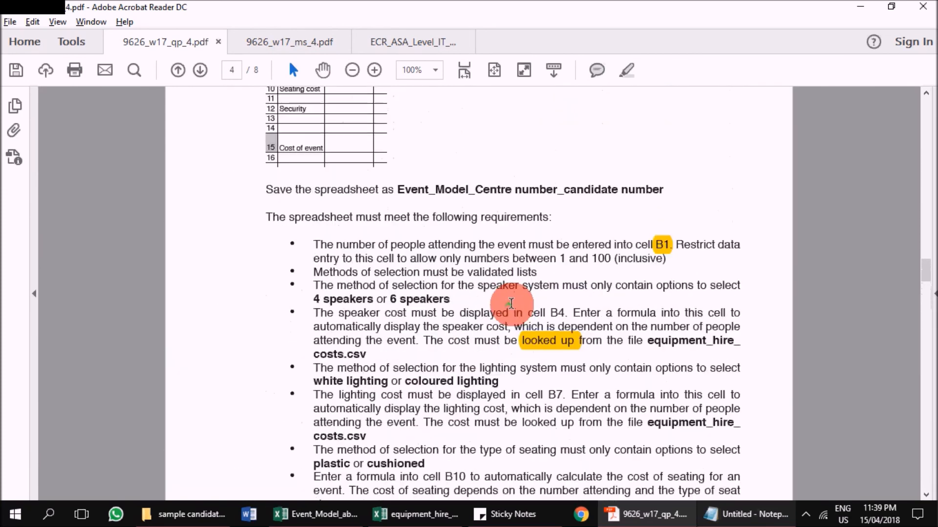
scroll(513, 293, up, 11)
scroll(512, 293, up, 5)
scroll(511, 288, down, 16)
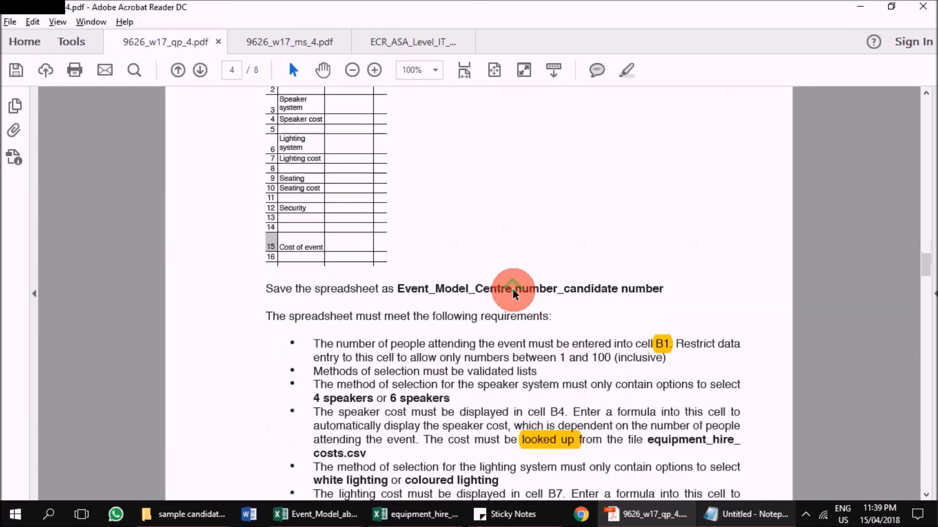
scroll(496, 391, up, 15)
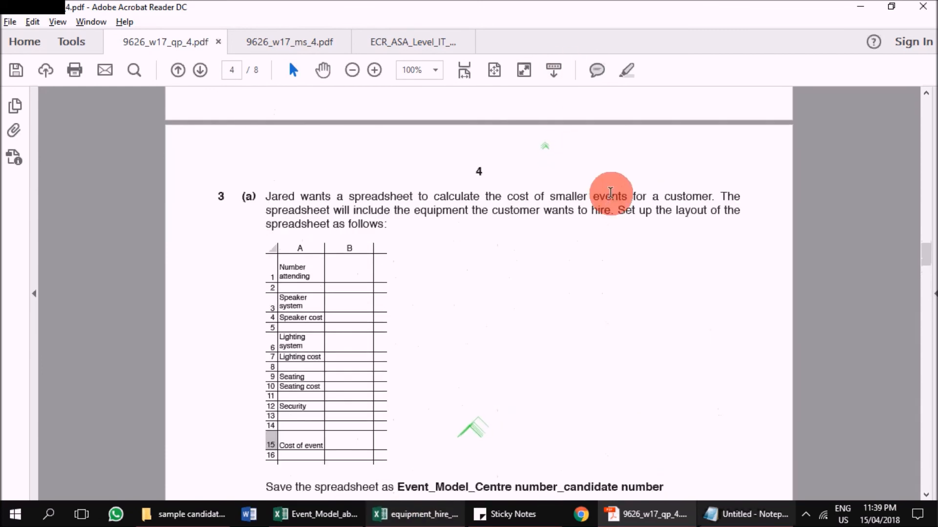
Step: Enter the security cost of 250 from the exam paper in cell B12 of the Event_Model workbook in Excel
click(342, 514)
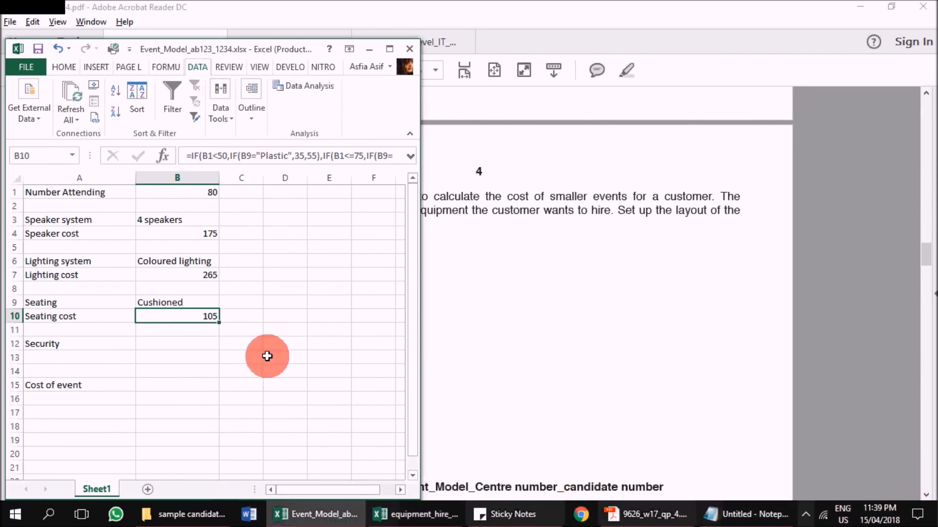
click(150, 343)
click(585, 341)
scroll(607, 332, down, 20)
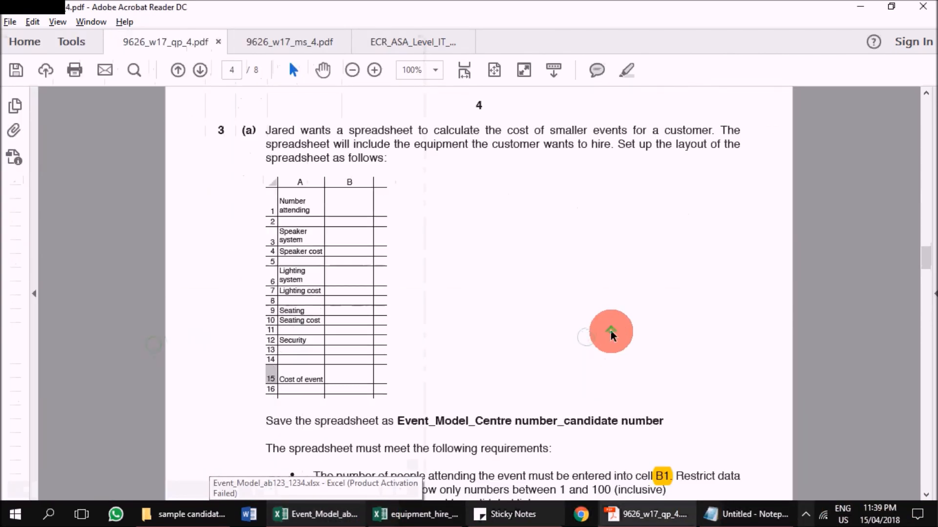
click(420, 344)
key(alt+Tab)
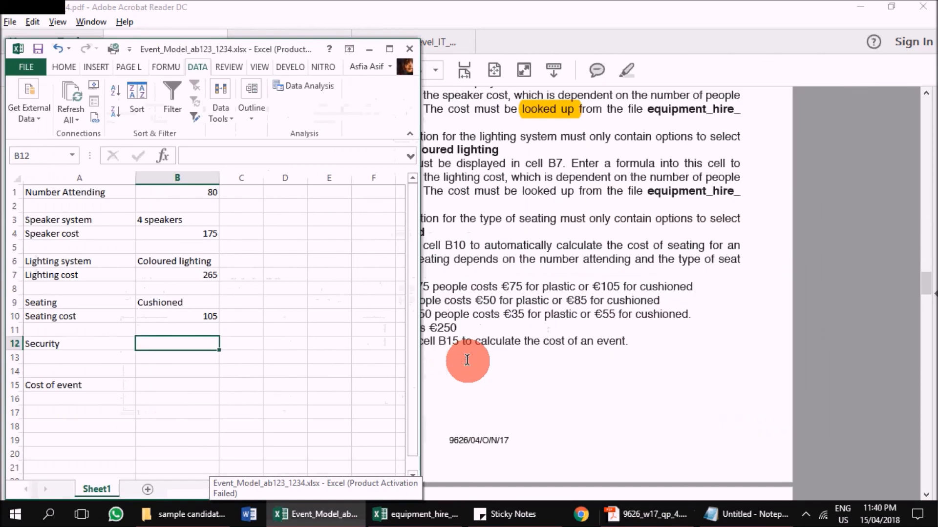
text(250)
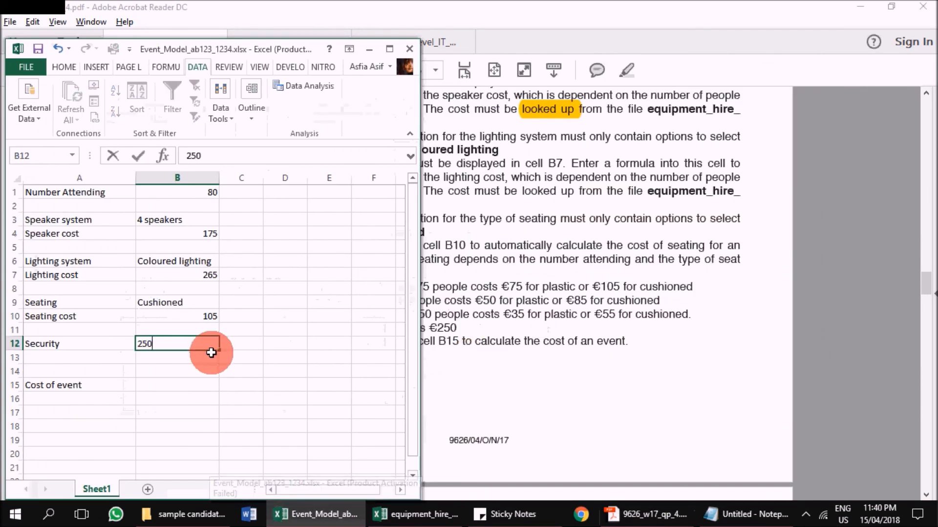
key(Return)
Step: Enter the formula =B4+B7+B10+B12 in cell B15 to calculate the cost of the event
click(165, 385)
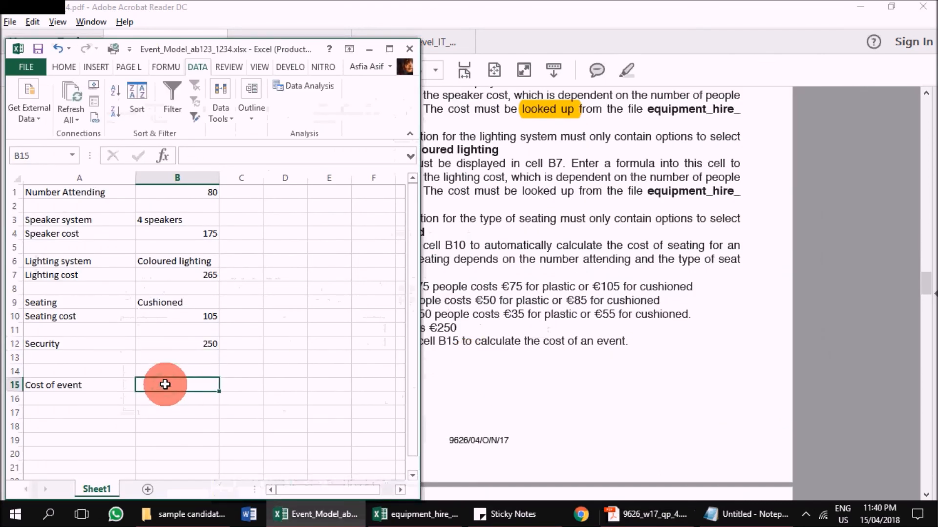
text(=)
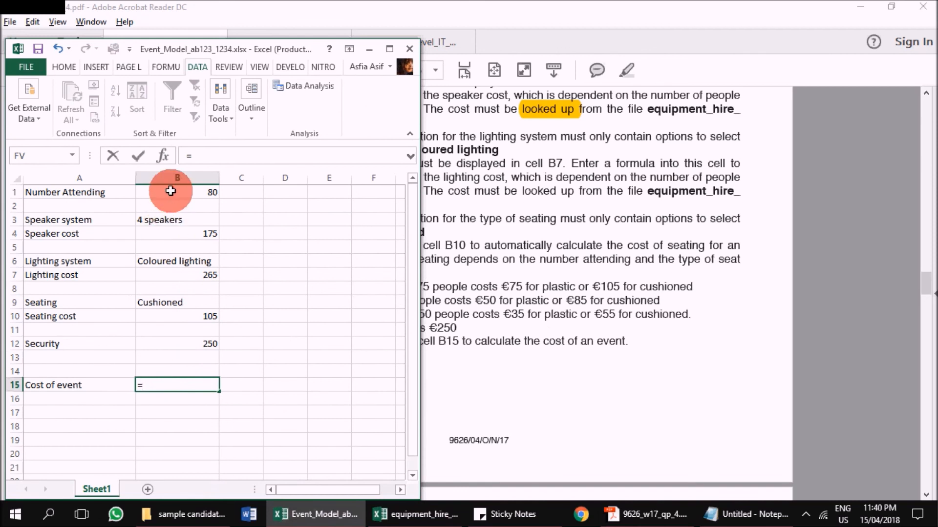
click(165, 233)
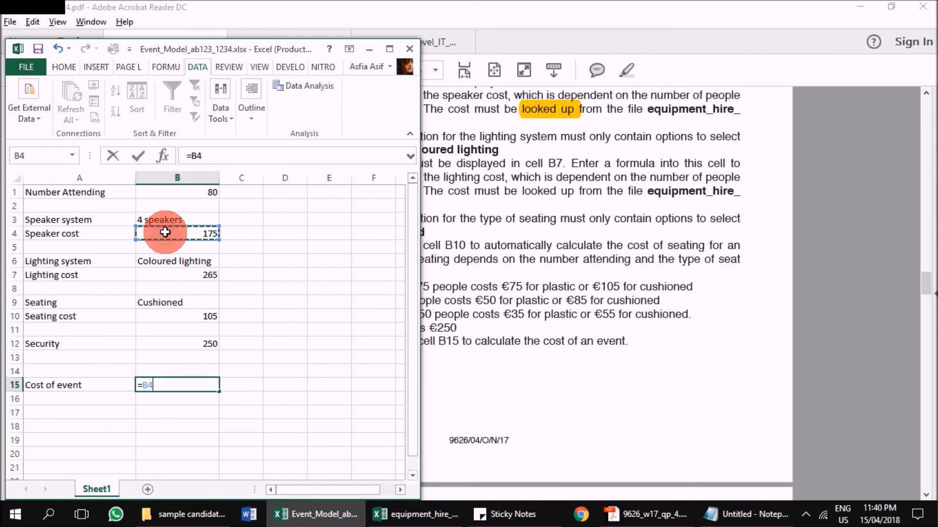
text(+B7+)
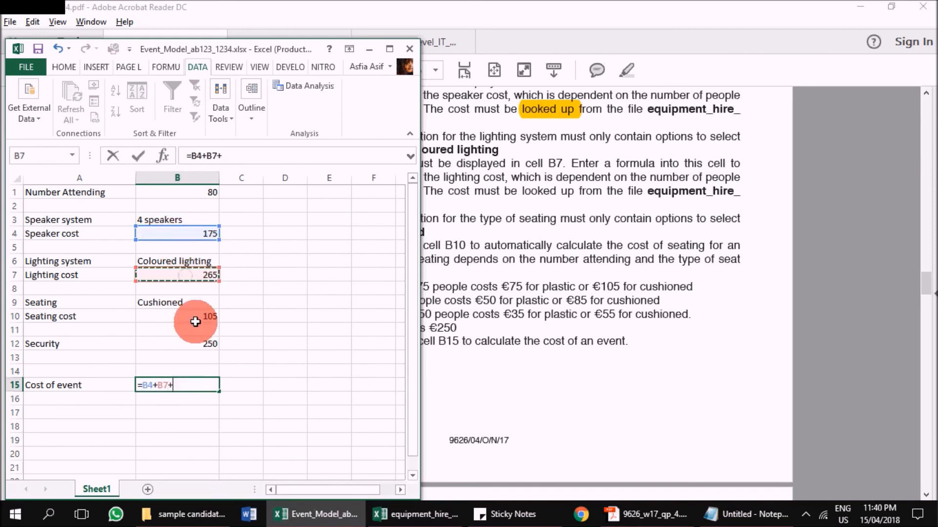
click(198, 343)
key(Return)
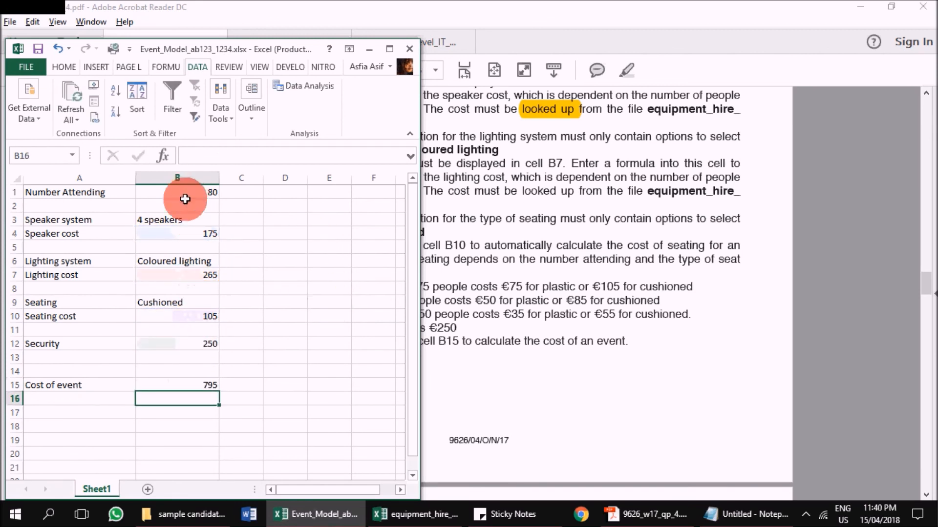
Step: Maximize the workbook window and apply the Currency number format to the cost cells B4, B7, B10, B12 and B15
click(182, 232)
ctrl+click(199, 275)
ctrl+click(199, 317)
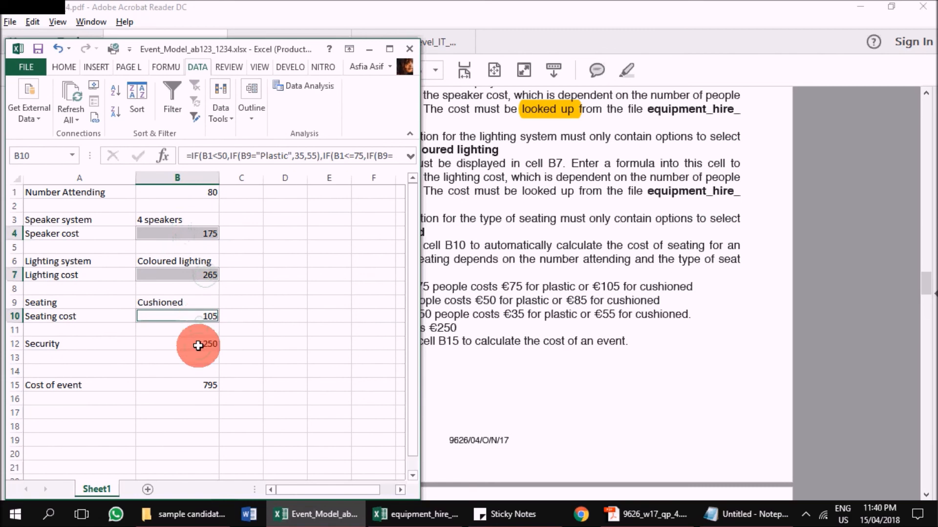
ctrl+click(198, 344)
click(186, 388)
double_click(252, 51)
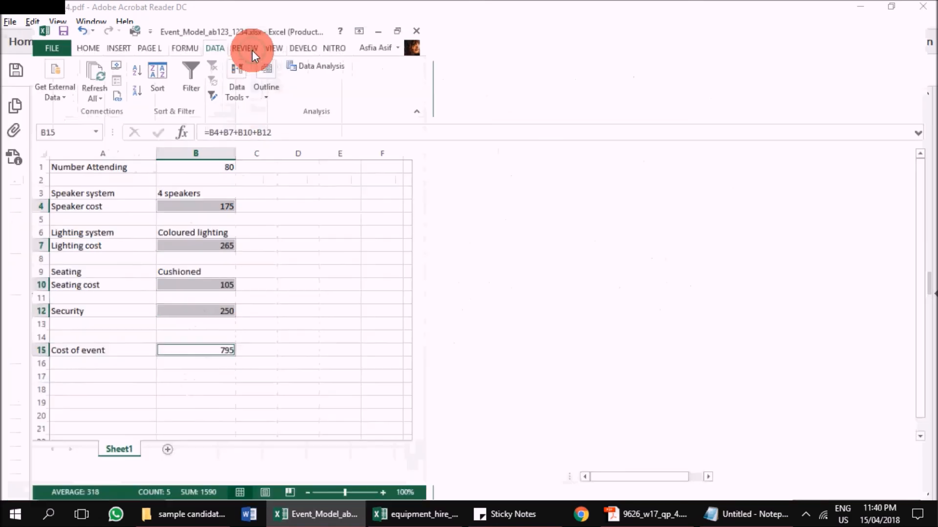
click(63, 25)
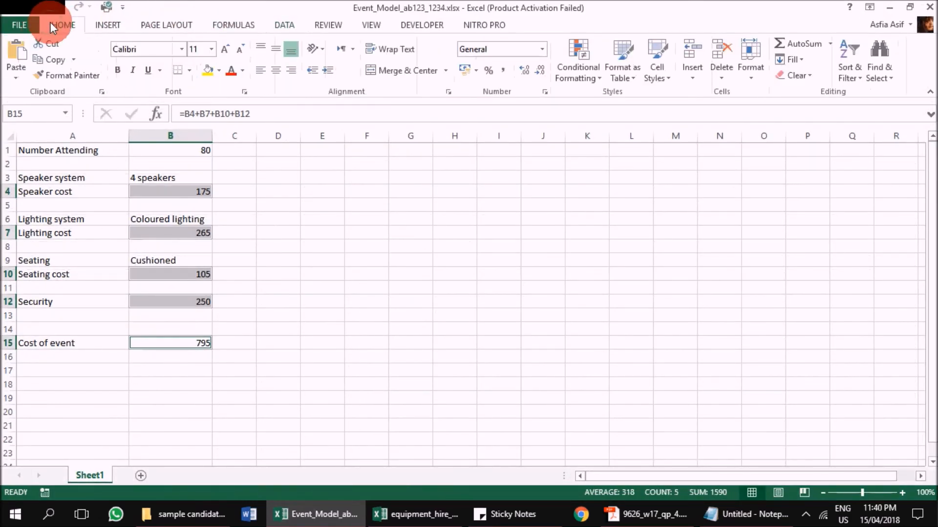
click(542, 49)
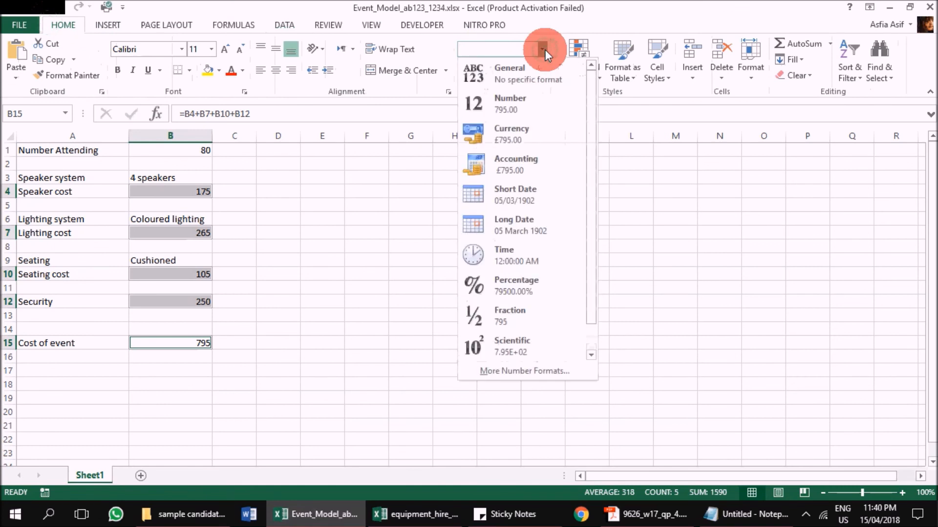
click(537, 130)
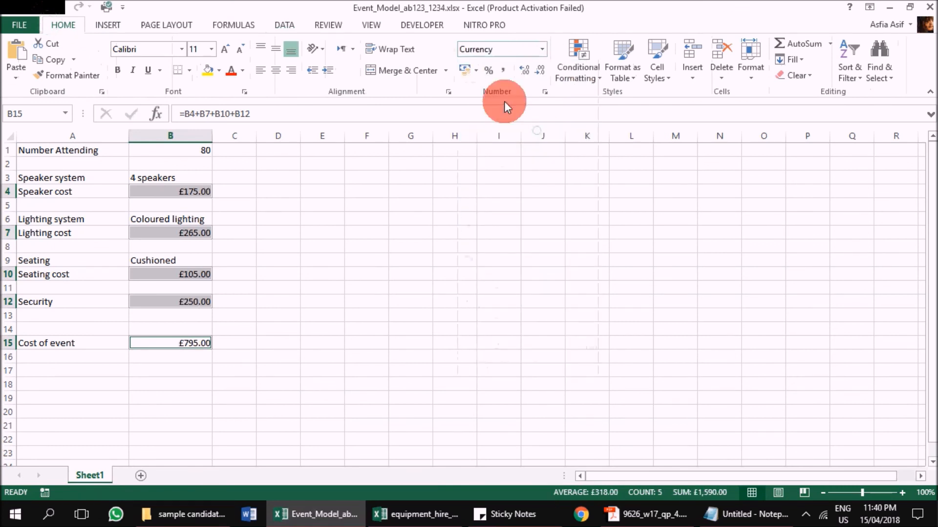
Step: Try the € Euro (€ 123) accounting format on the selected cost cells, and return them to the Currency format
click(476, 71)
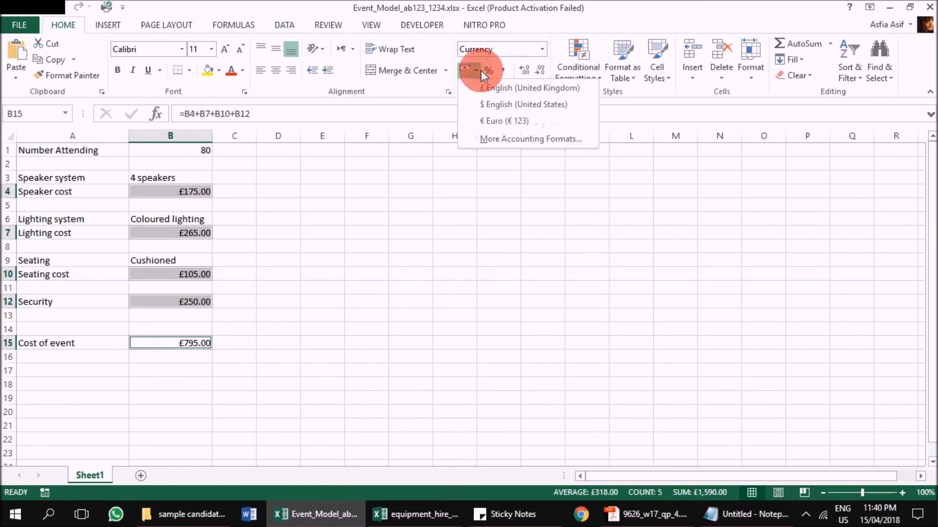
click(495, 122)
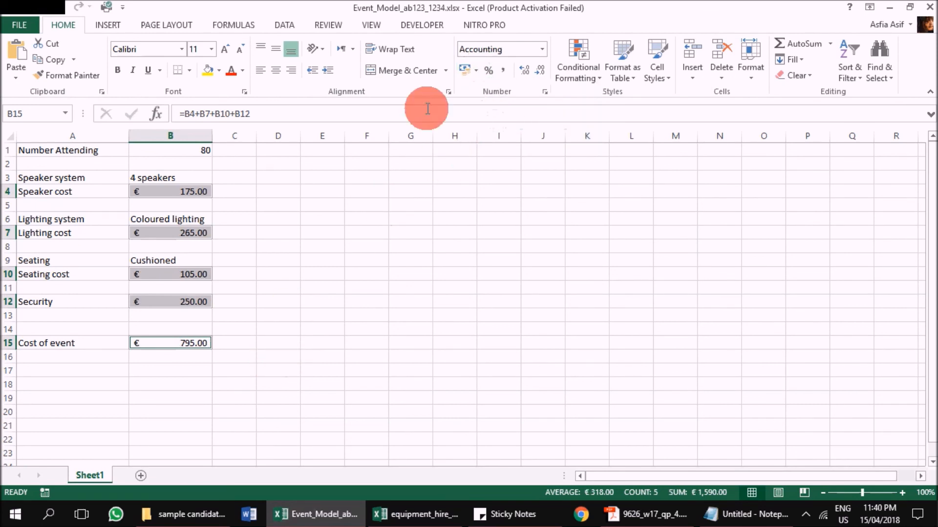
click(541, 49)
click(530, 131)
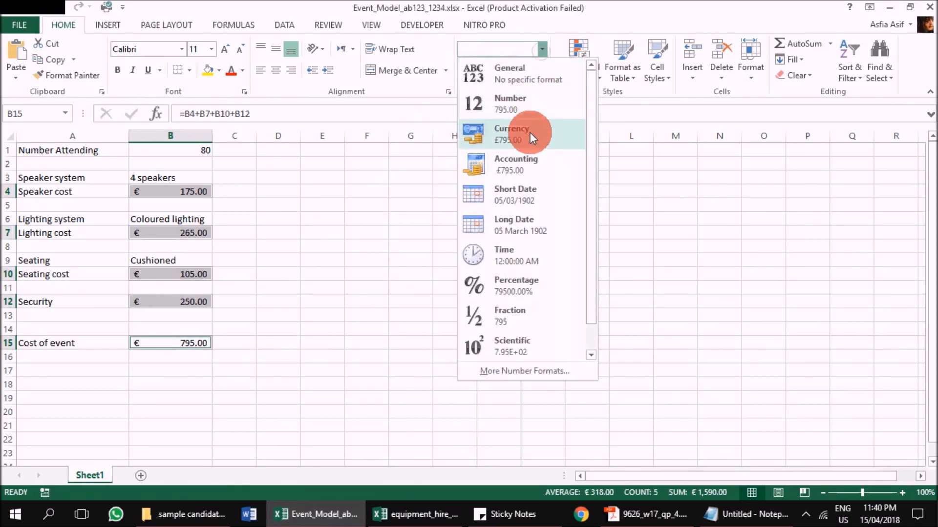
Step: Format the selected cost cells as Accounting with the € Euro (€ 123) symbol, chosen from the full list of currency symbols
click(478, 69)
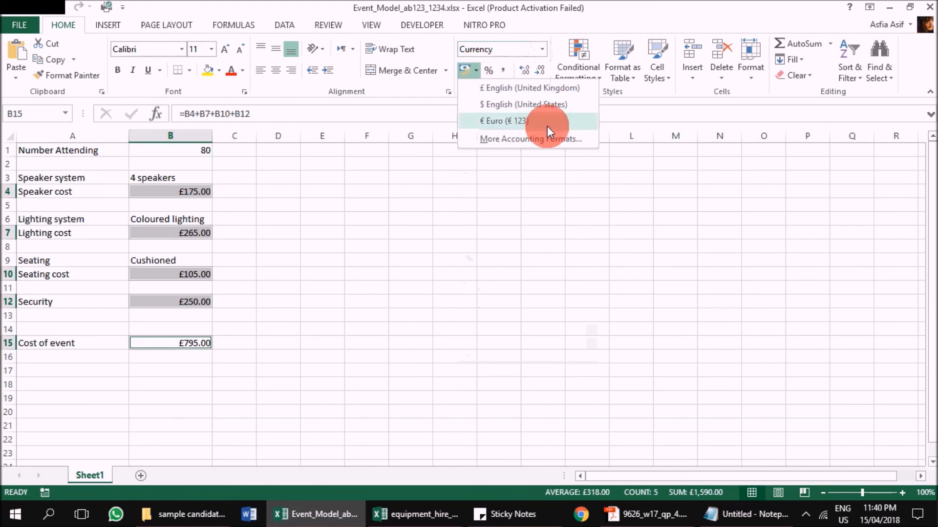
click(552, 139)
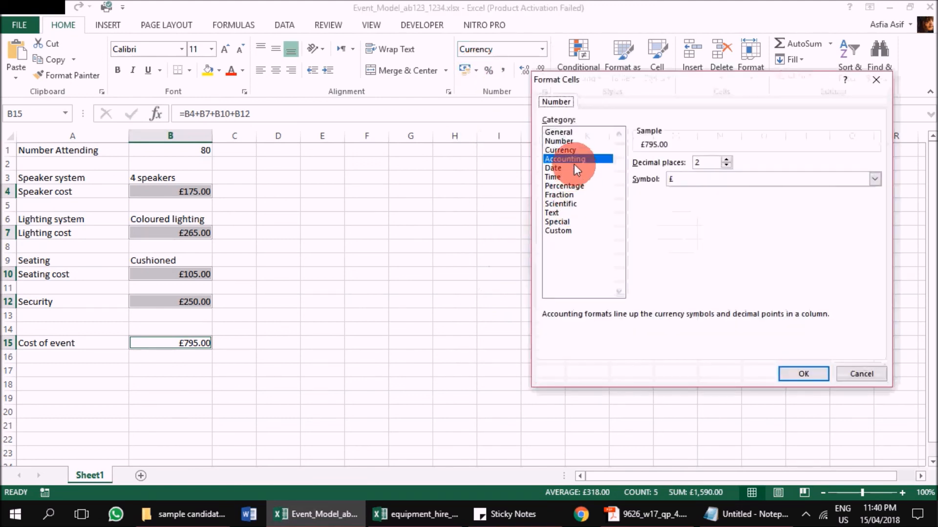
click(726, 172)
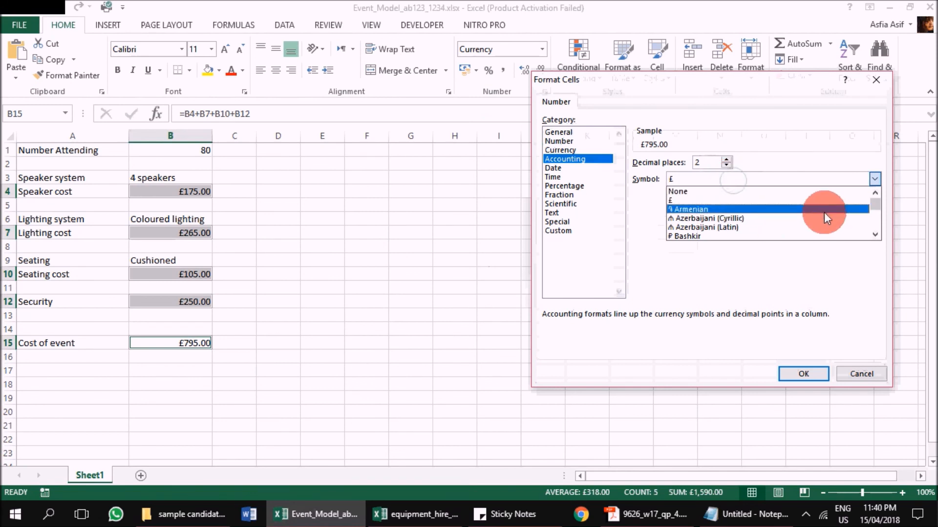
click(874, 220)
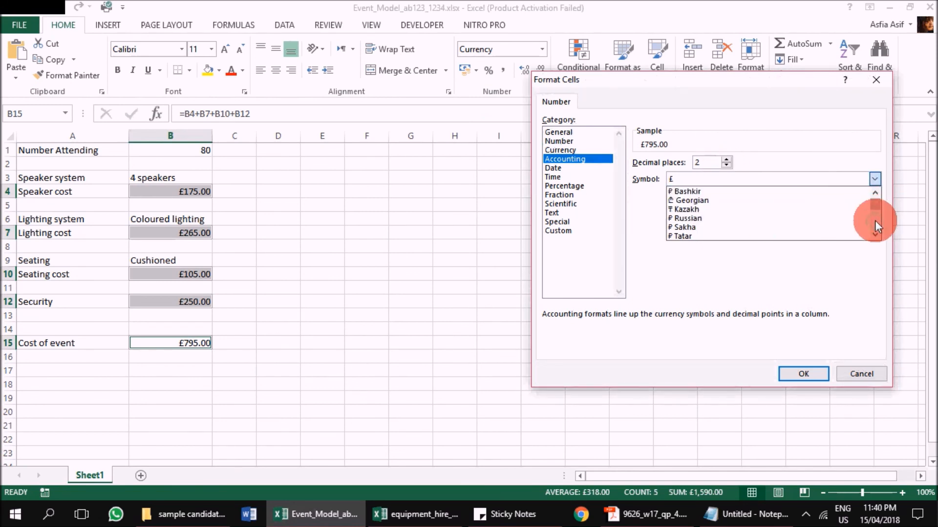
click(874, 220)
click(875, 221)
click(875, 221)
click(875, 221)
click(727, 178)
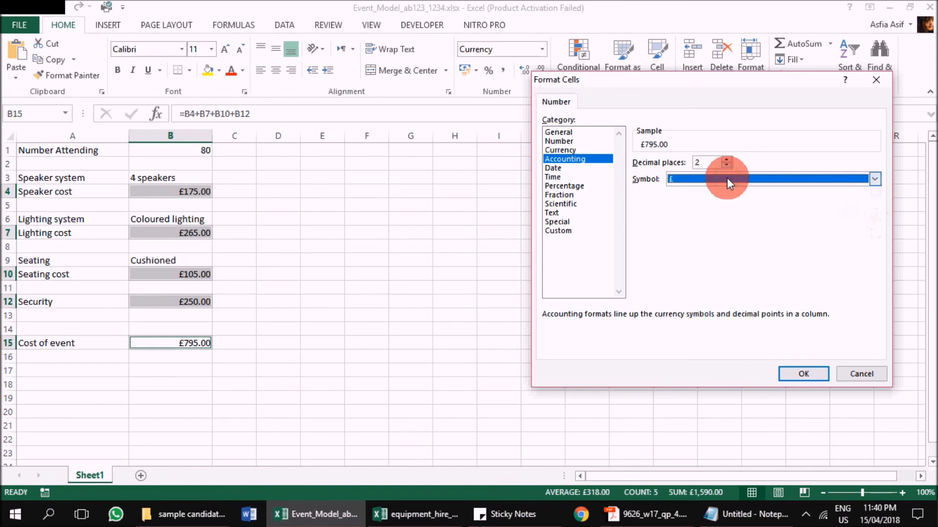
key(e)
key(u)
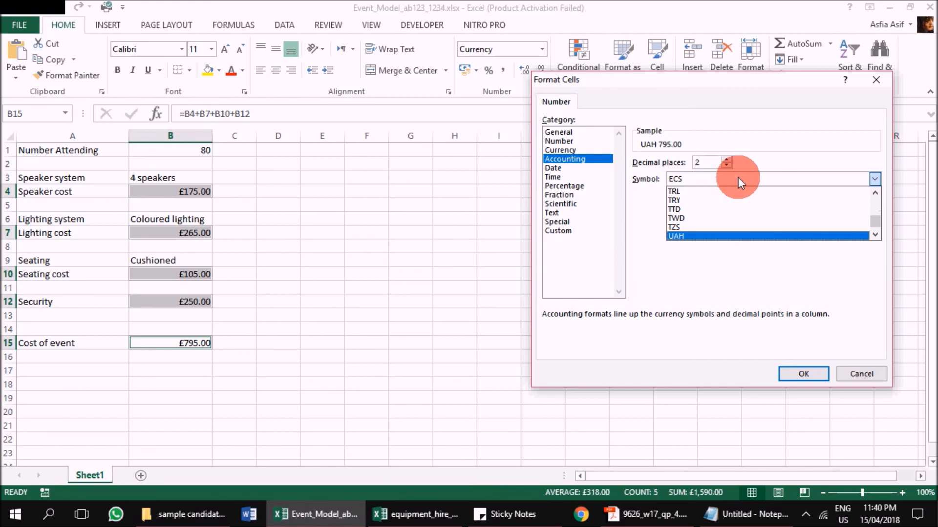
drag(869, 218, 874, 215)
drag(874, 212, 871, 200)
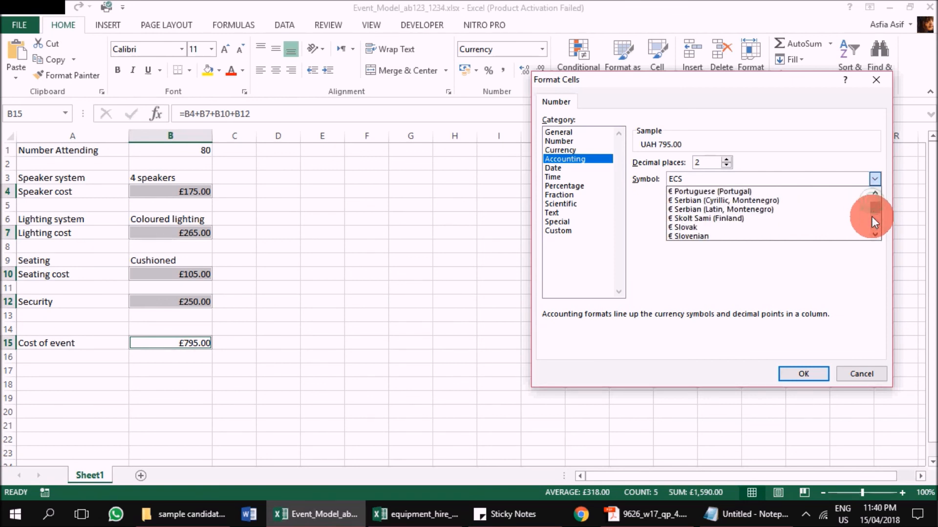
click(877, 234)
click(877, 234)
click(877, 234)
click(877, 234)
click(874, 193)
click(873, 194)
click(873, 194)
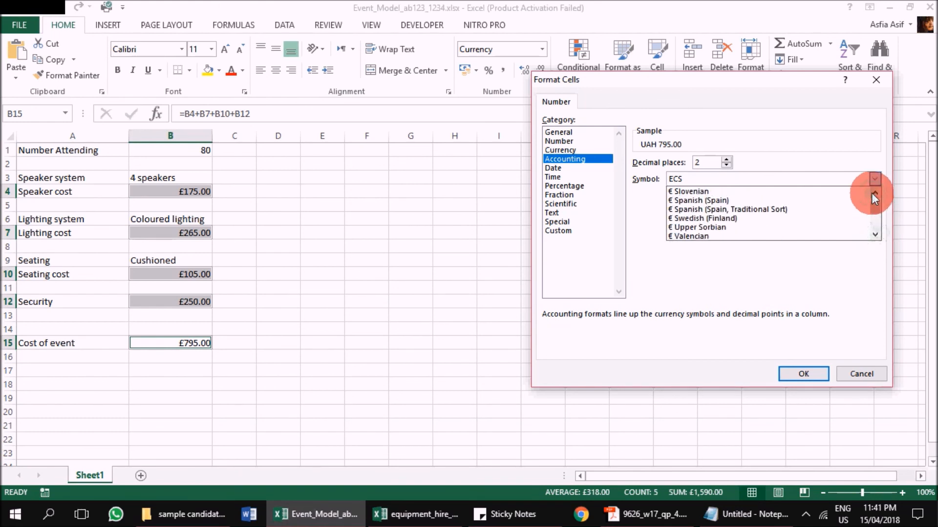
click(874, 194)
click(873, 195)
click(874, 194)
click(874, 195)
click(874, 195)
click(873, 195)
click(873, 195)
click(873, 194)
click(873, 194)
click(874, 194)
click(873, 194)
click(873, 194)
click(874, 194)
click(874, 194)
click(873, 194)
click(874, 194)
click(874, 195)
click(874, 194)
click(874, 195)
click(873, 194)
click(873, 195)
click(874, 194)
click(873, 194)
click(874, 194)
click(874, 194)
click(873, 194)
click(874, 194)
click(873, 194)
click(874, 194)
click(873, 194)
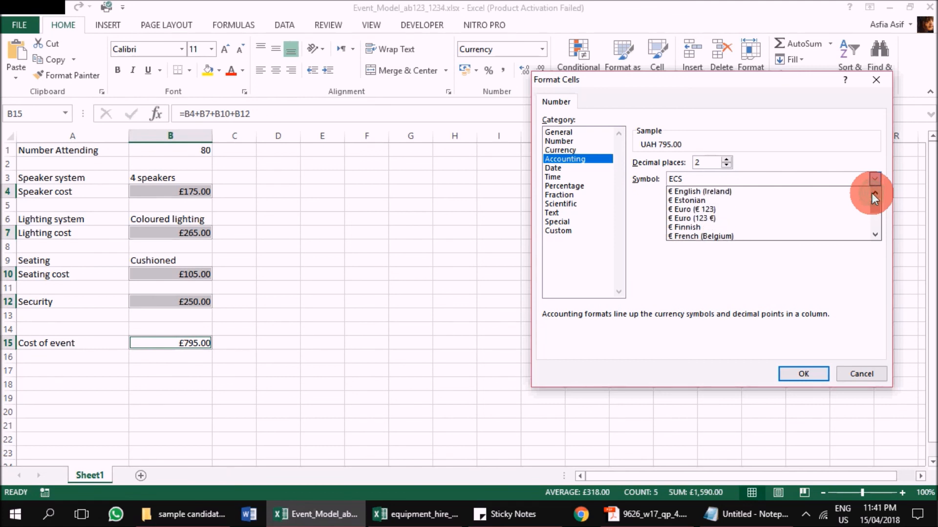
click(743, 209)
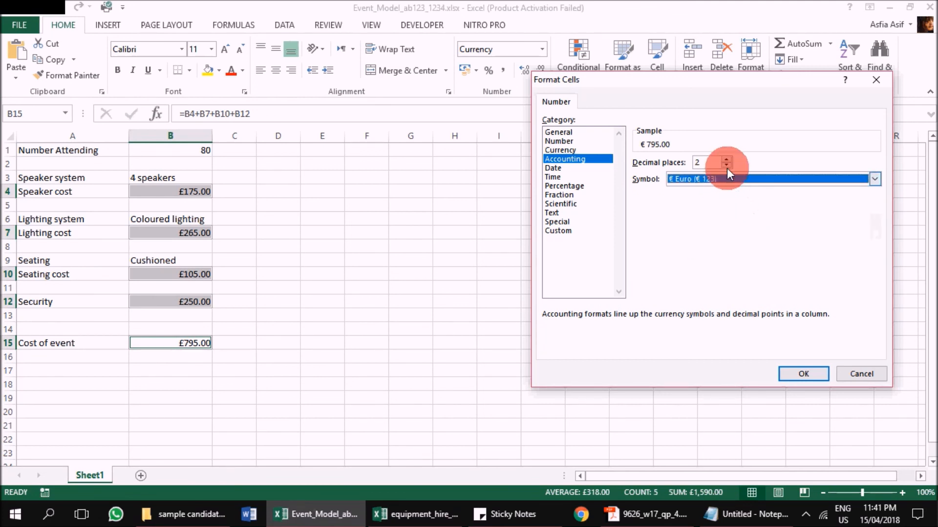
click(789, 378)
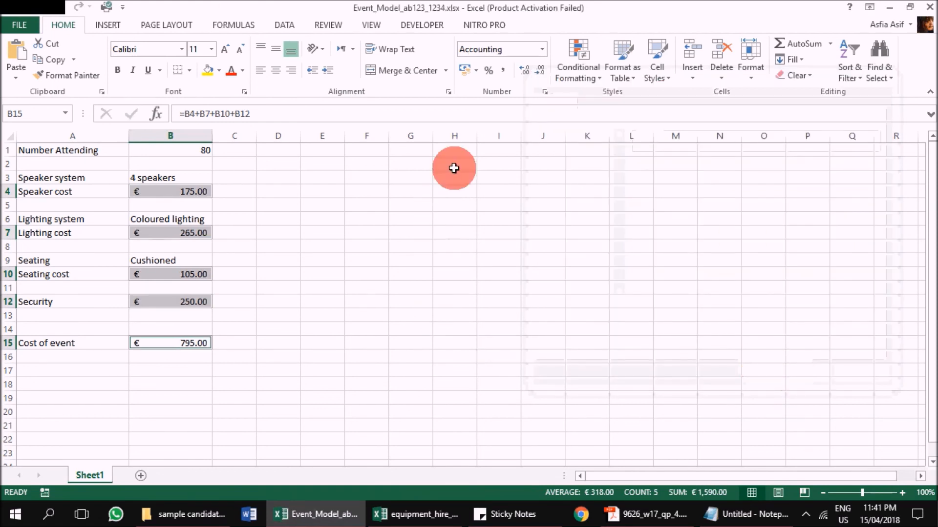
Step: Centre the contents of the selected cost cells horizontally and align them to the middle vertically
click(542, 48)
click(542, 48)
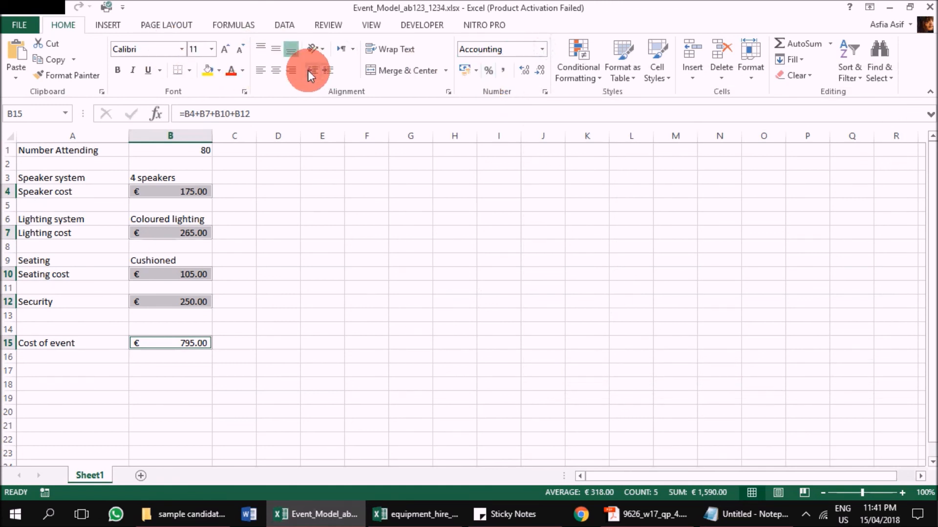
click(278, 69)
click(276, 47)
Step: Change the accounting symbol of the selected cost cells to € Euro (123 €)
click(541, 48)
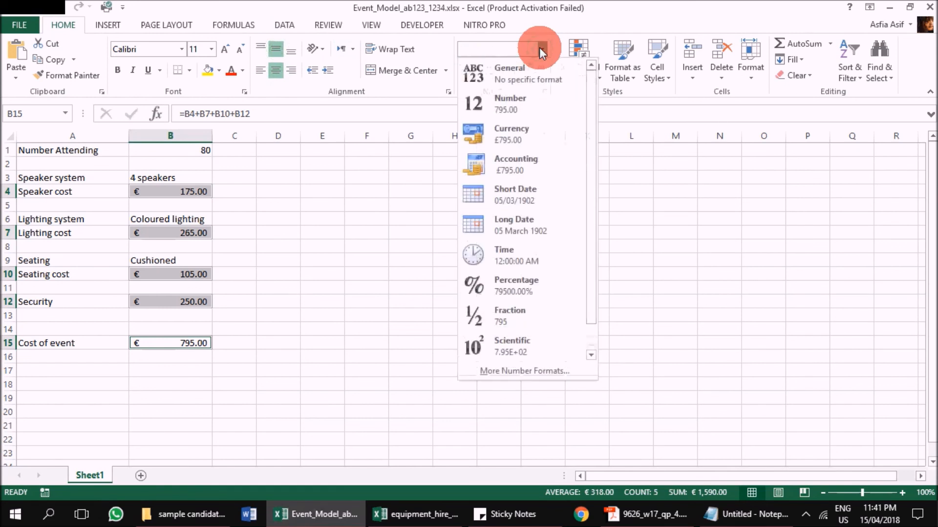
click(540, 370)
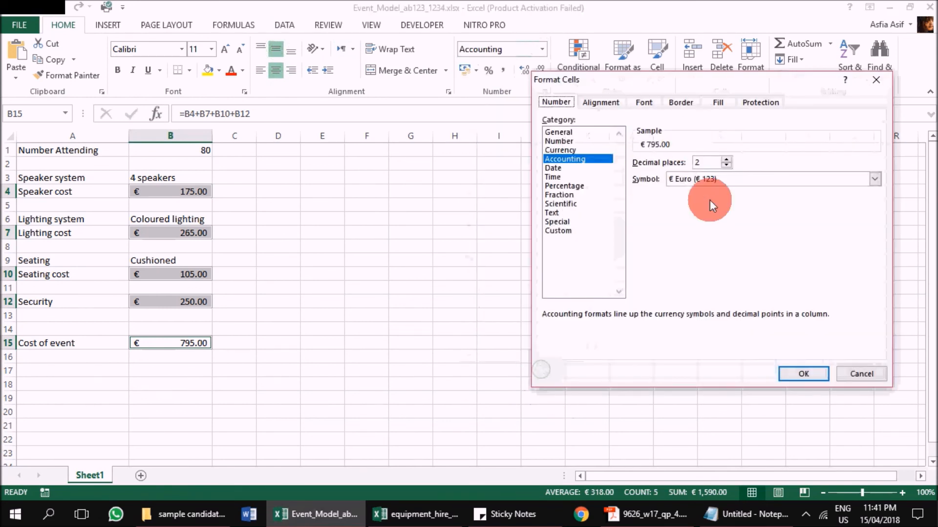
click(723, 179)
click(873, 236)
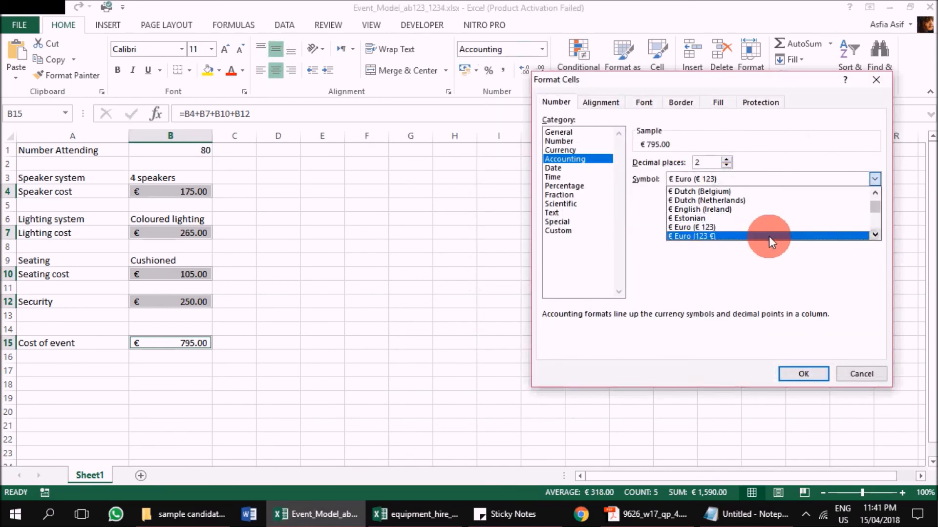
click(769, 237)
click(803, 374)
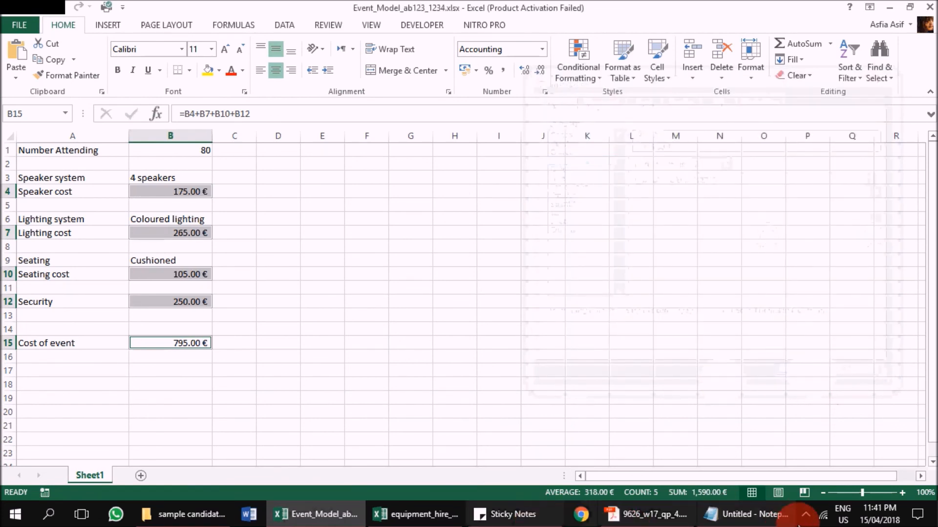
Step: Look up the values to display in the exam paper PDF and enter 50 as the number attending in cell B1 of the Event_Model workbook
click(628, 514)
scroll(666, 239, up, 3)
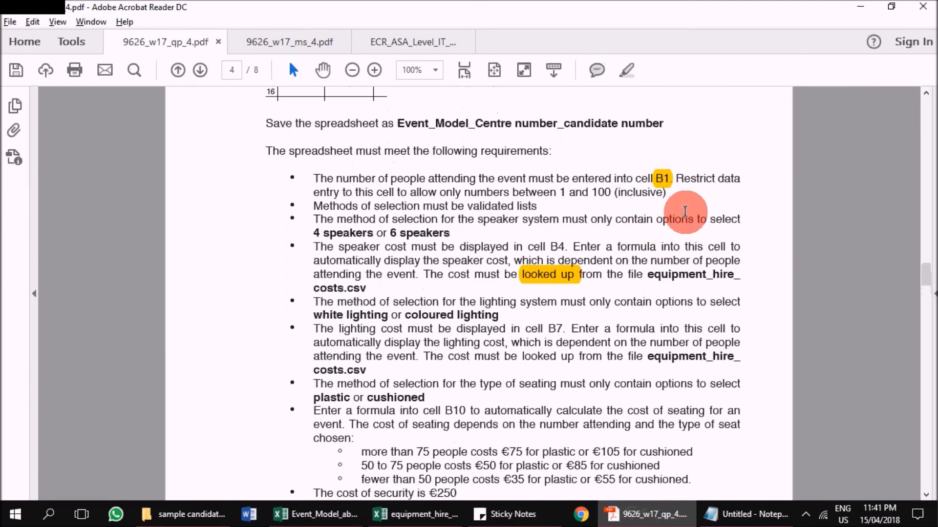
scroll(687, 210, up, 7)
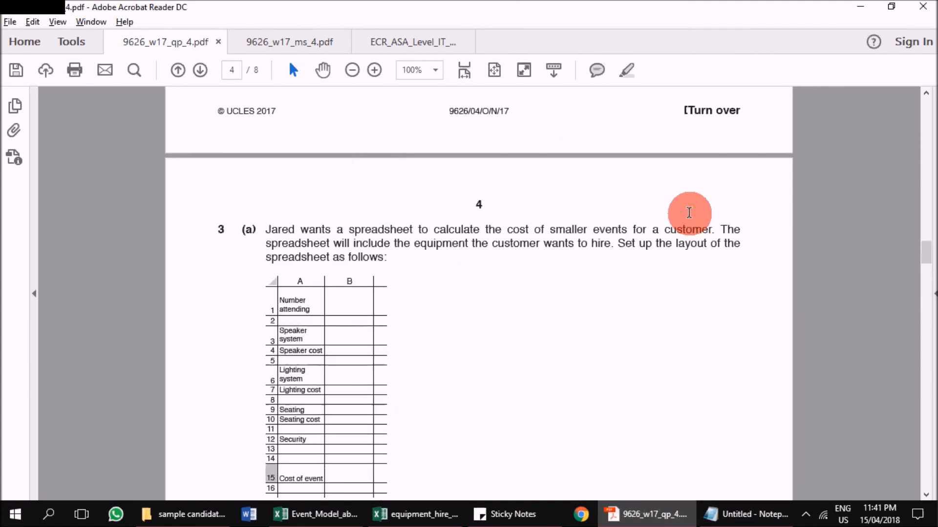
scroll(689, 213, up, 4)
scroll(697, 218, down, 15)
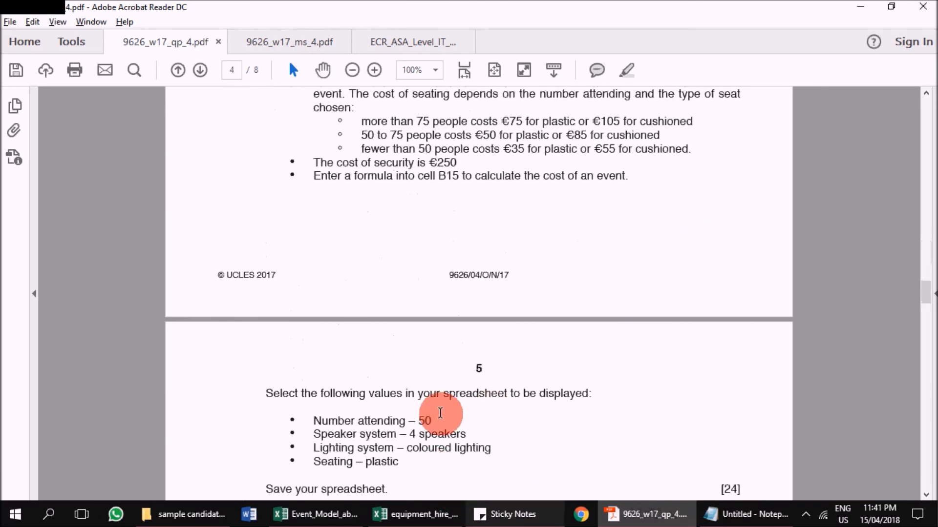
scroll(564, 378, down, 2)
scroll(564, 379, down, 2)
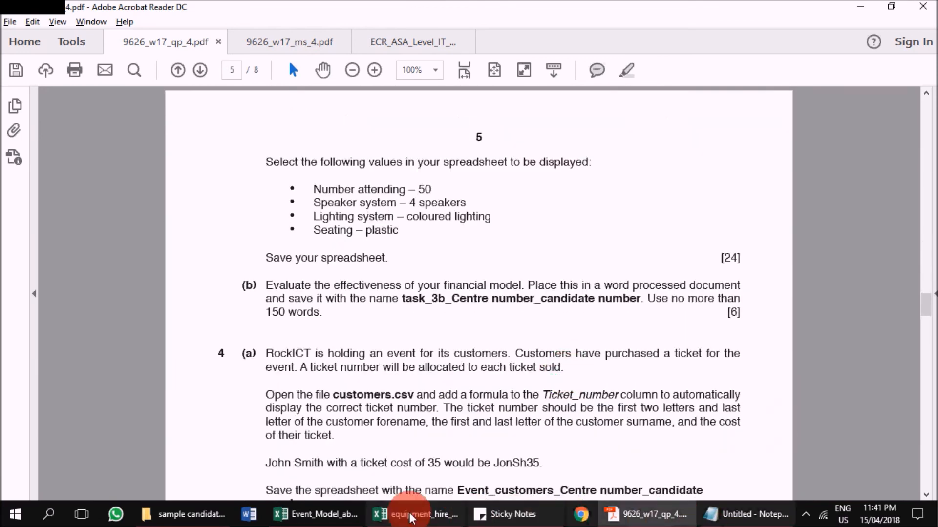
click(325, 519)
click(182, 150)
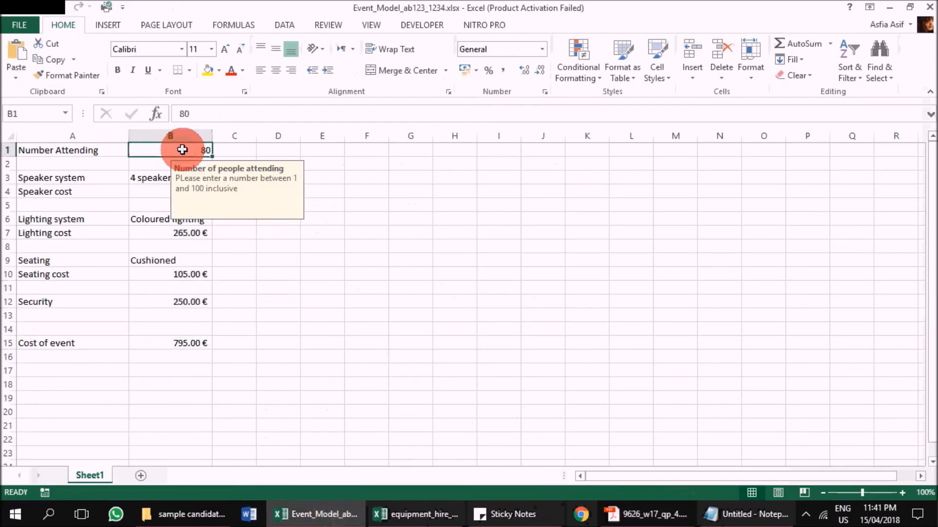
text(50)
key(Return)
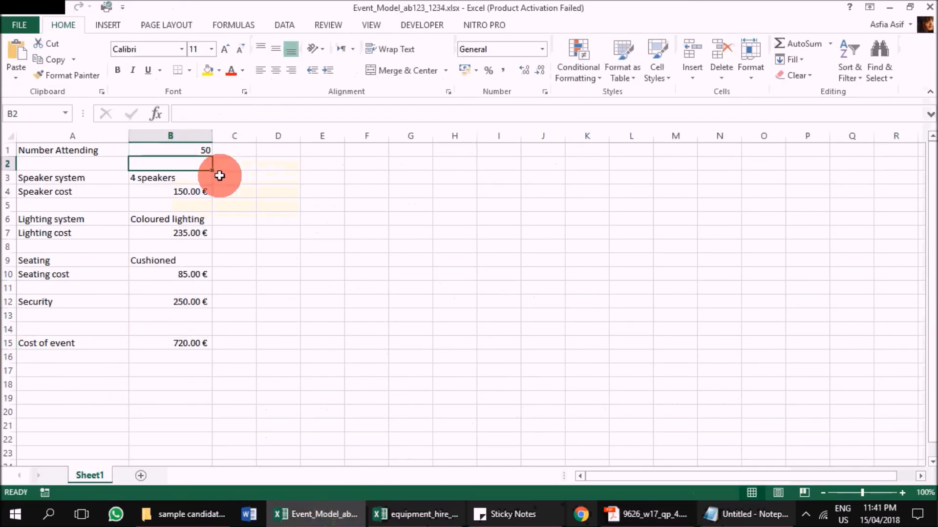
Step: Check the other selections against the exam paper PDF and choose Plastic as the seating in cell B9 of the Event_Model workbook
key(alt+Tab)
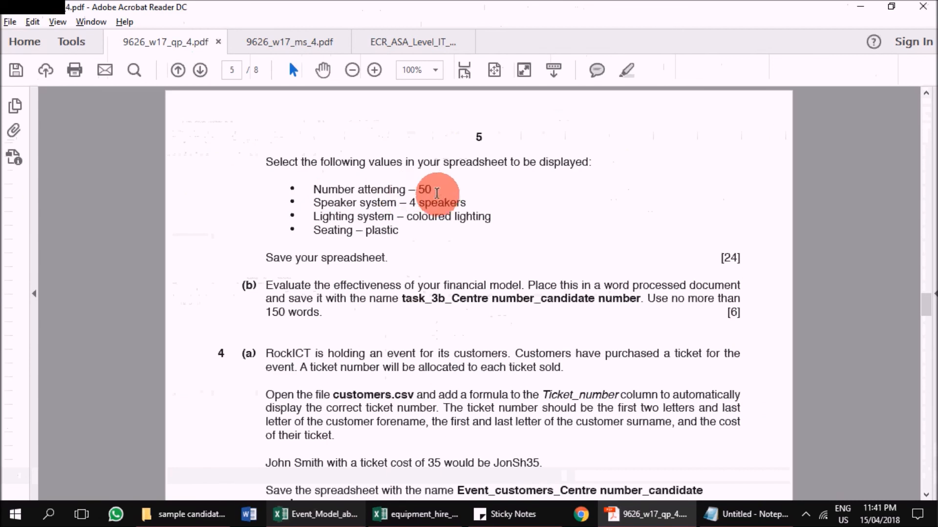
key(alt+Tab)
key(alt+Tab)
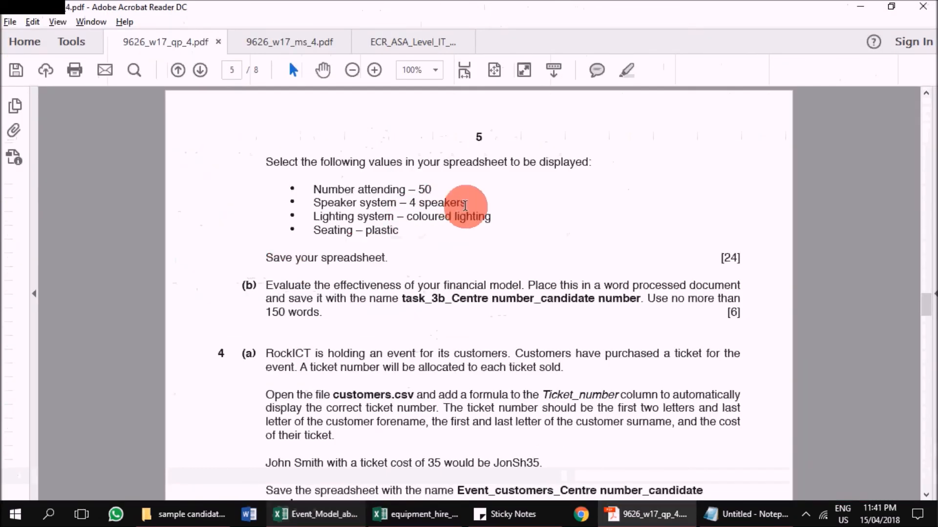
key(alt+Tab)
click(204, 264)
click(224, 261)
click(207, 262)
click(218, 261)
click(210, 278)
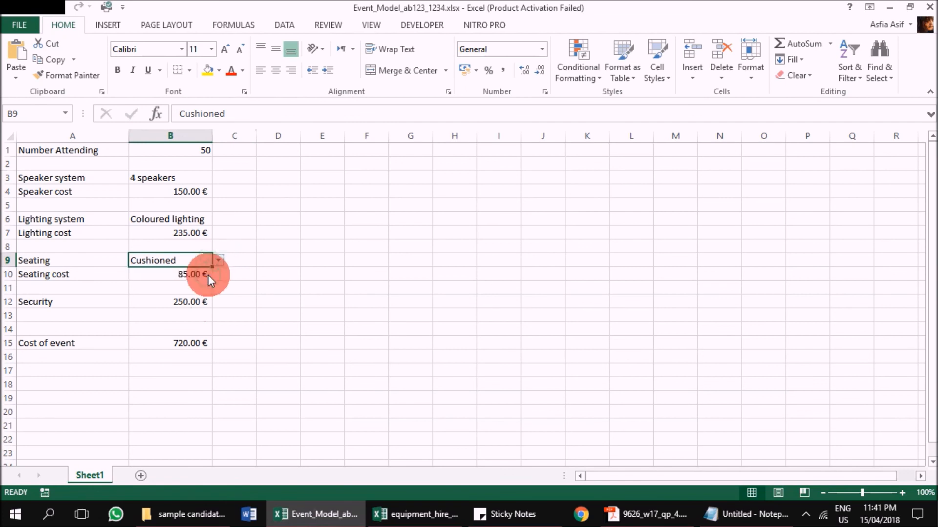
drag(283, 334, 283, 337)
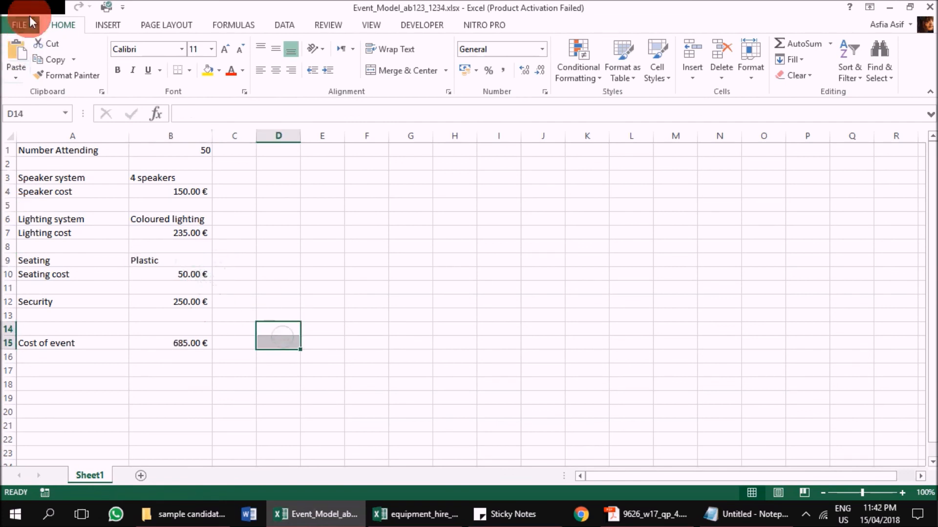
click(272, 205)
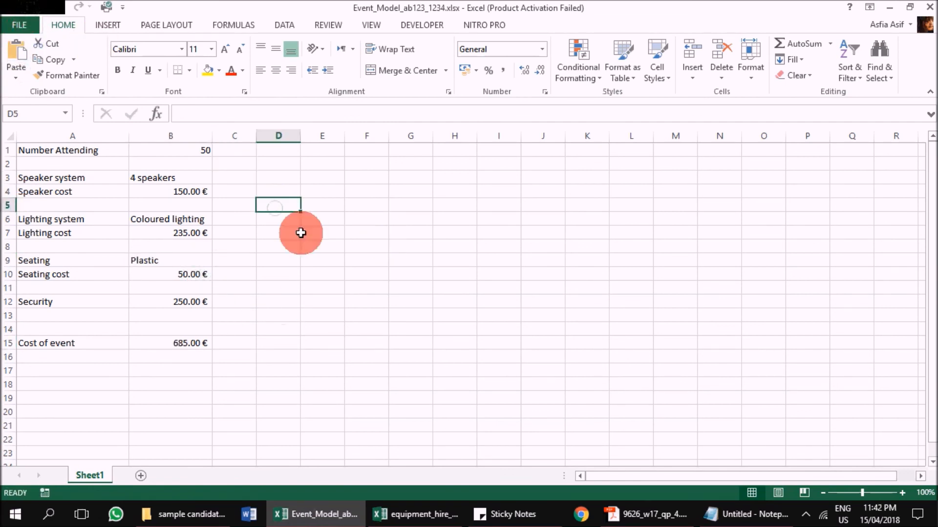
Step: Switch to the exam paper PDF to read the task that follows question 3(a)
click(633, 514)
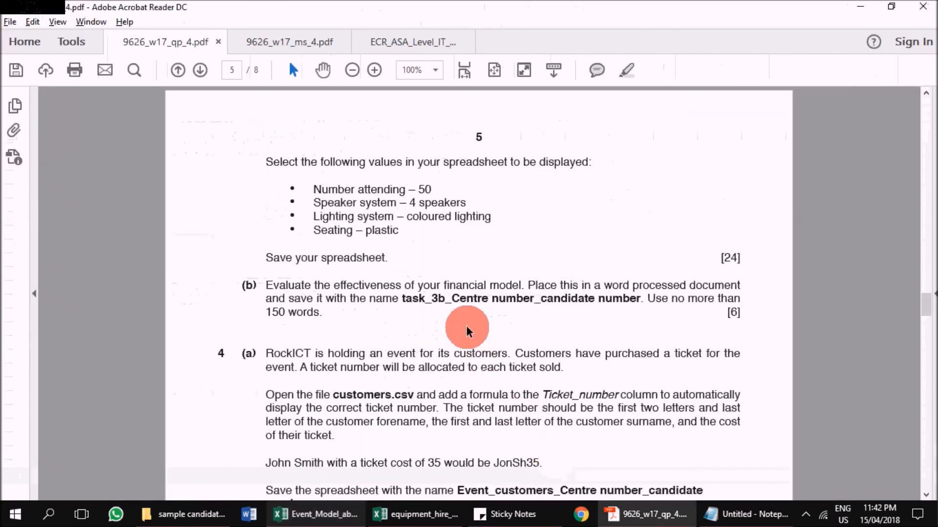